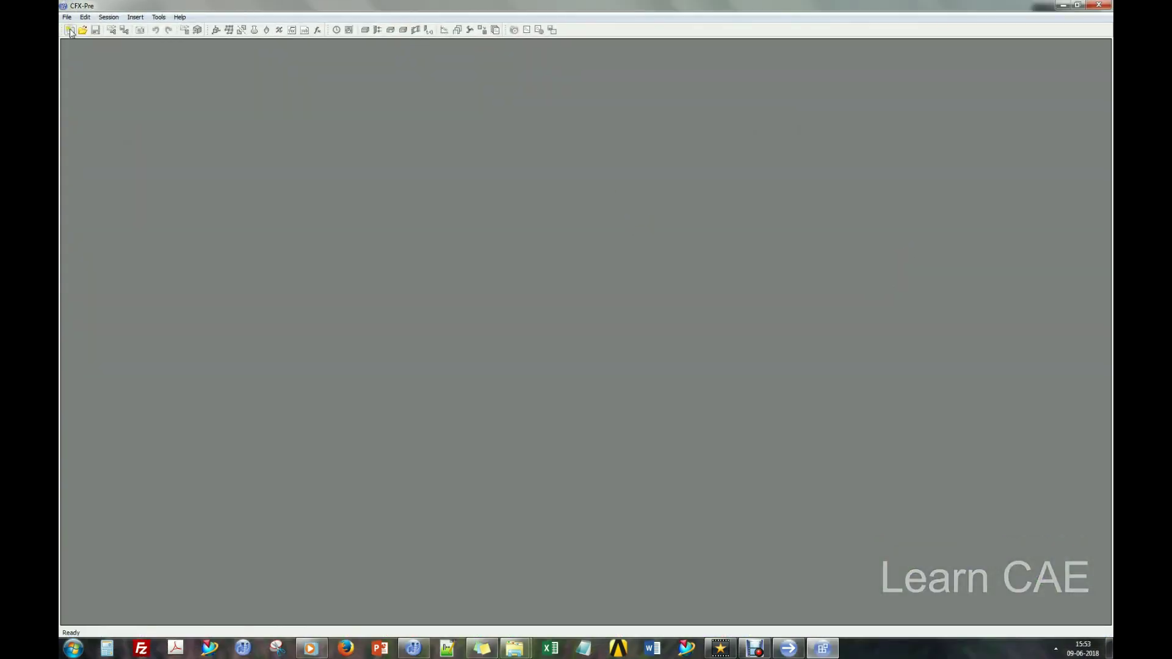
Create a new simulation case of the Turbomachinery type.
left_click(70, 30)
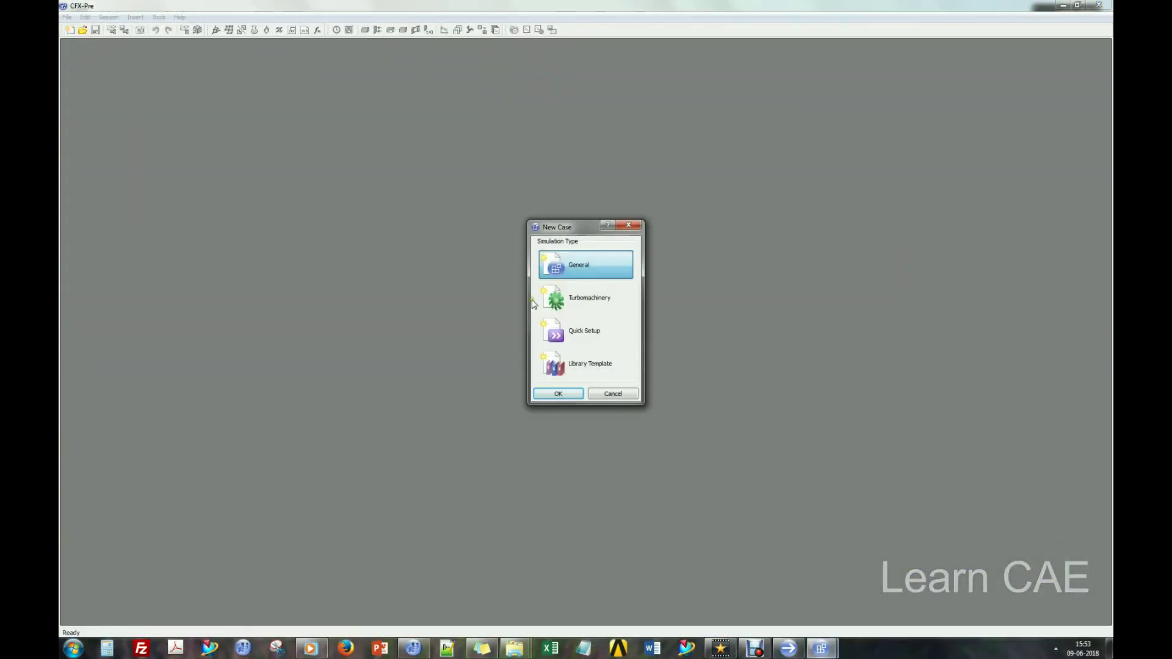
left_click(577, 298)
left_click(559, 394)
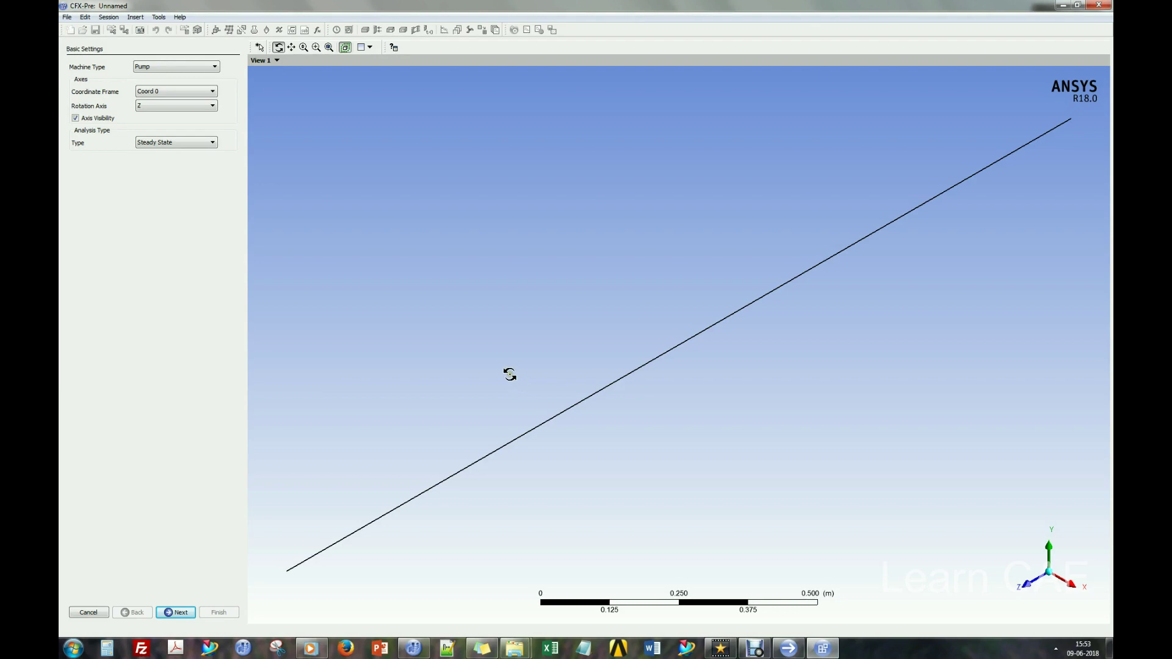
Define the basic settings as an Axial Compressor rotating about the X axis, and continue to the component definition.
left_click(168, 66)
left_click(168, 92)
left_click(182, 106)
left_click(181, 117)
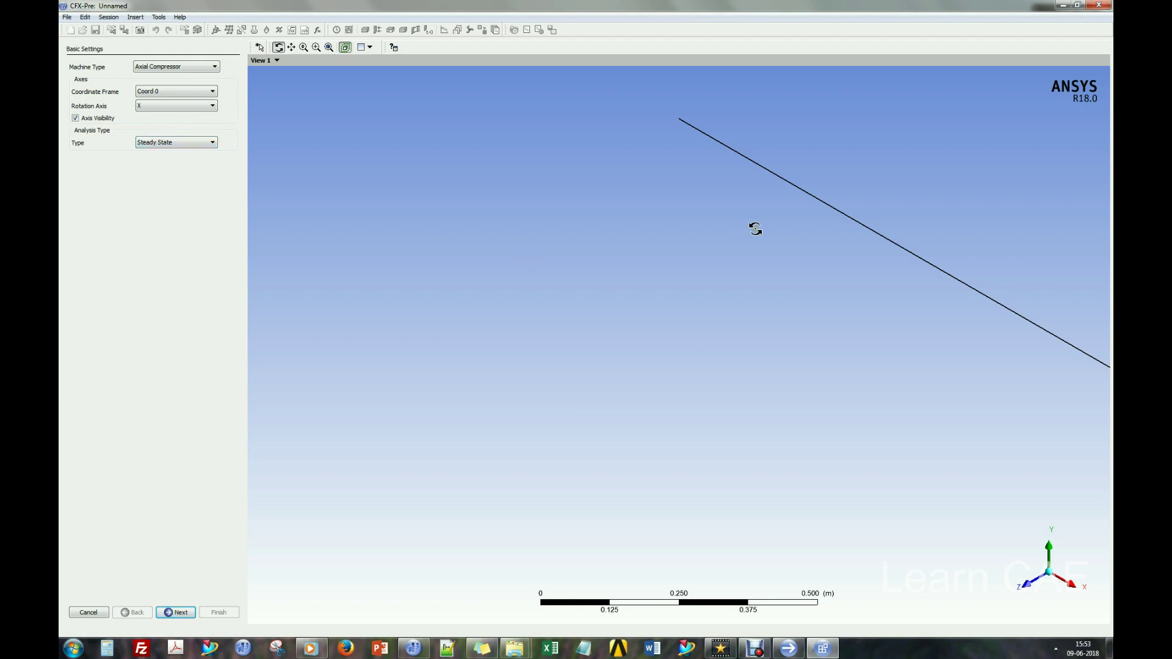
left_click_drag(768, 243, 464, 260)
middle_click_drag(530, 302, 463, 262)
left_click(178, 612)
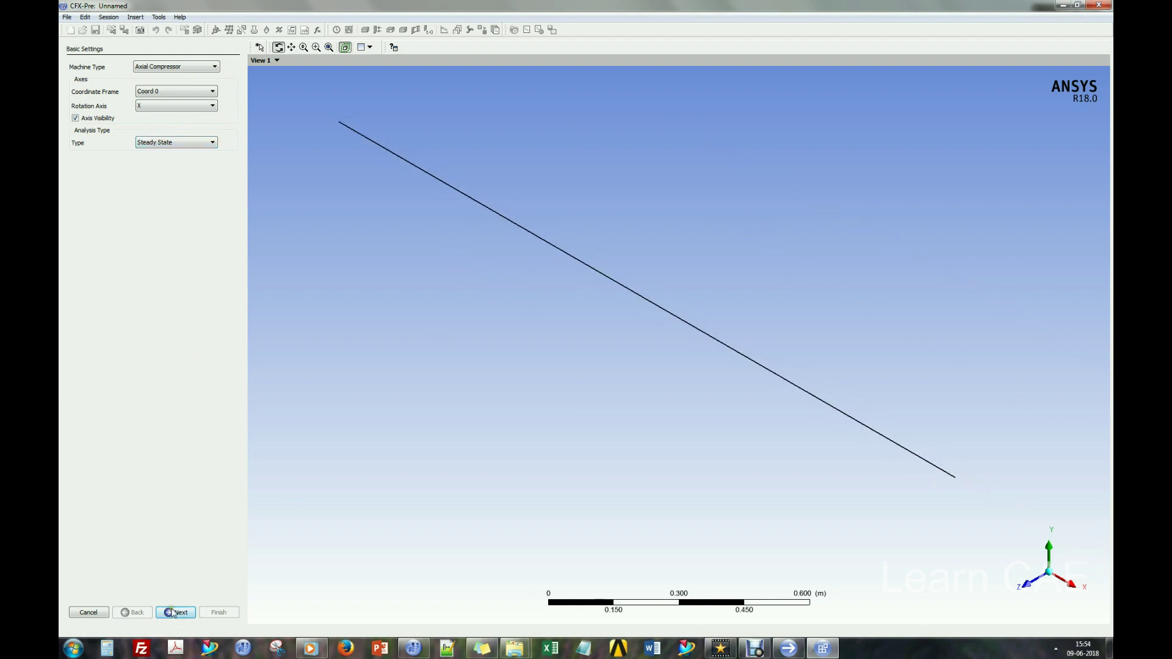
Add a rotating component named R1 with a speed of 8500 rev min^-1.
right_click(158, 119)
left_click(171, 125)
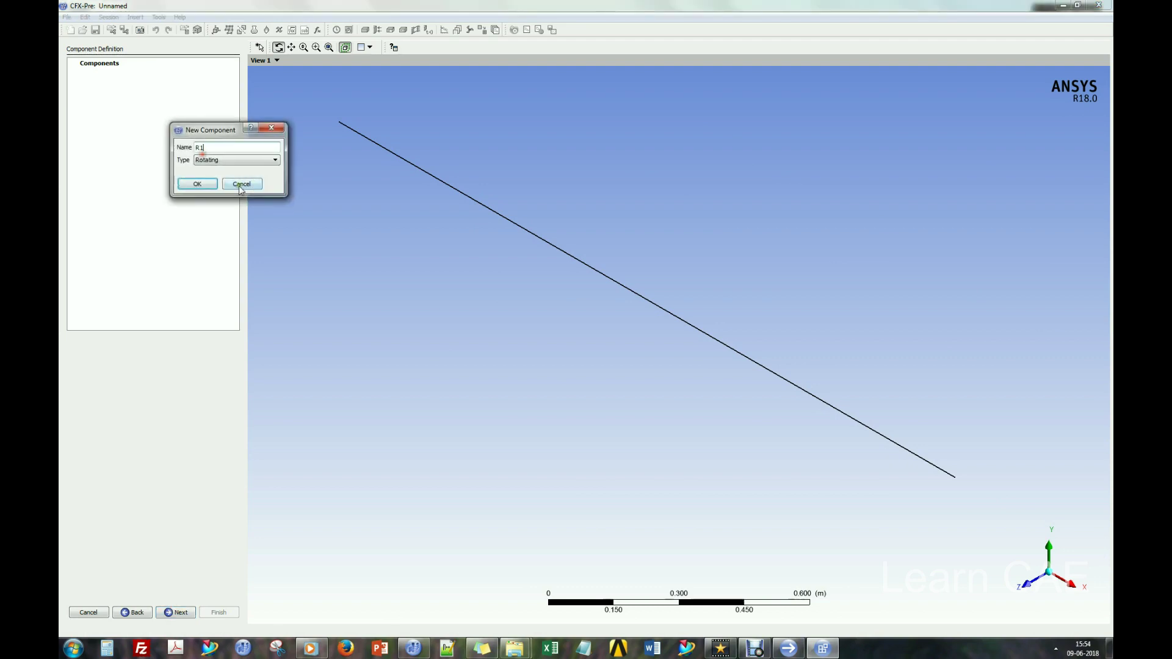
left_click(198, 182)
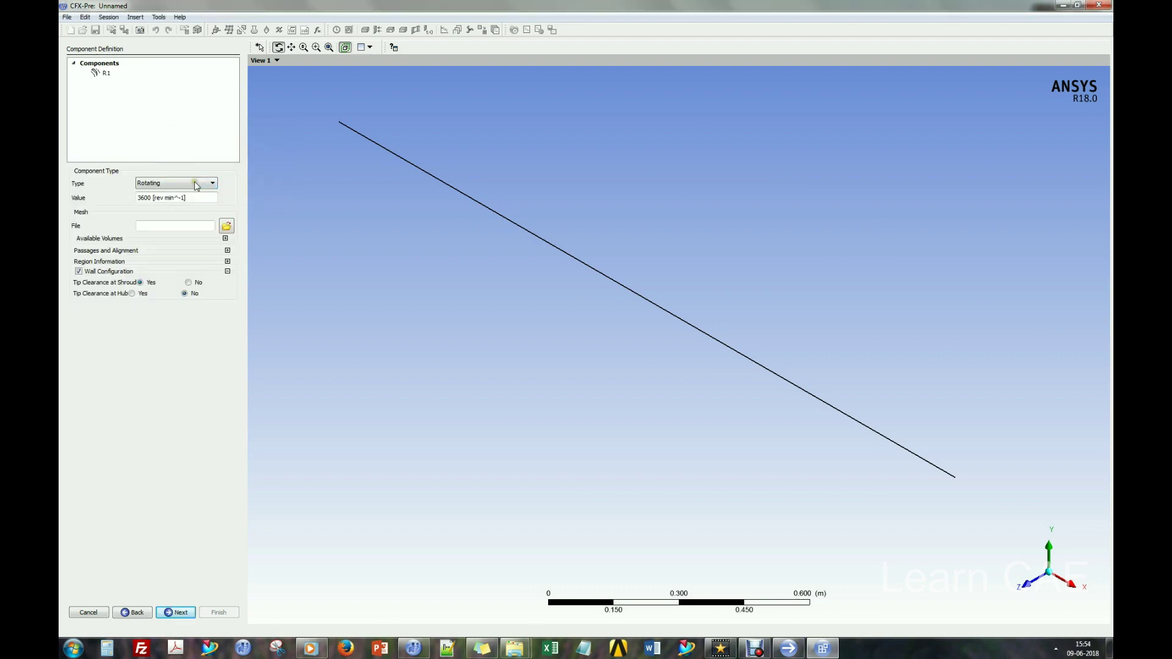
left_click(187, 198)
Import the mesh Rotor.gtm from the Axial compressor\Rotor folder for component R1 and inspect its passage from several angles.
left_click(226, 226)
left_click(518, 90)
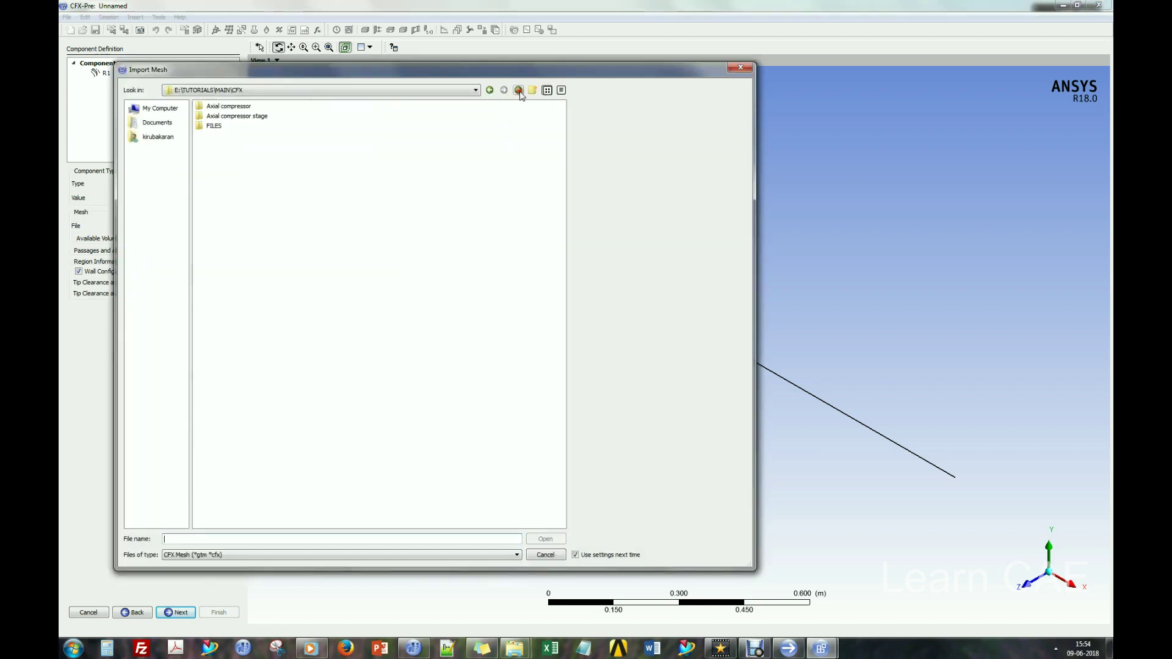
double_click(230, 106)
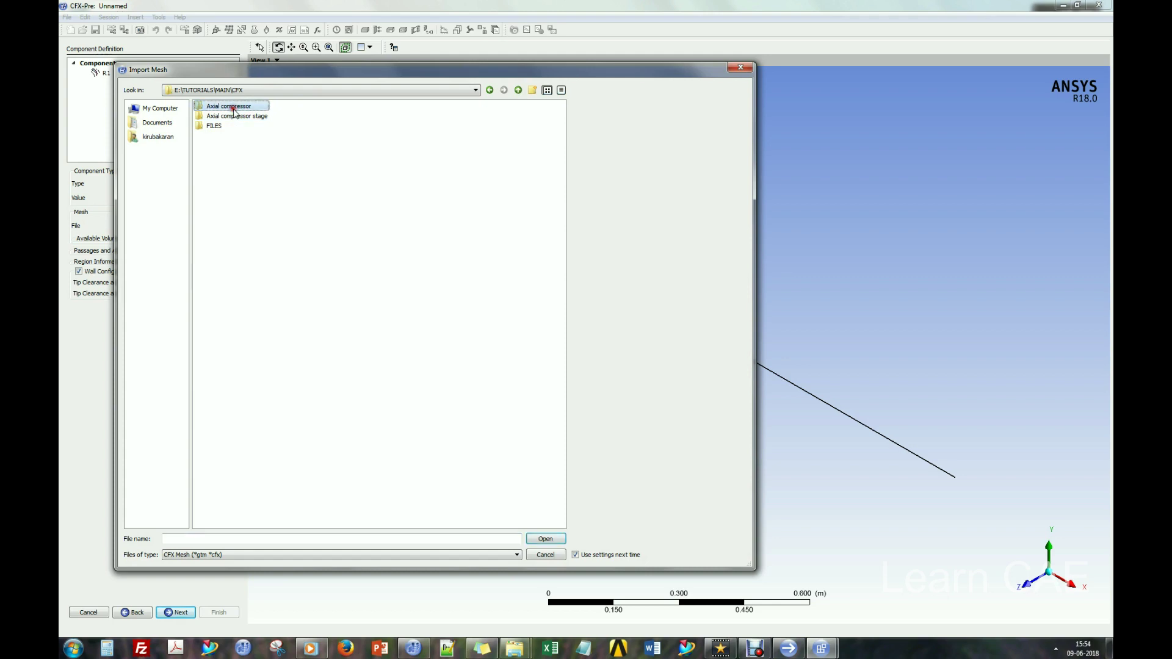
double_click(215, 108)
left_click(219, 116)
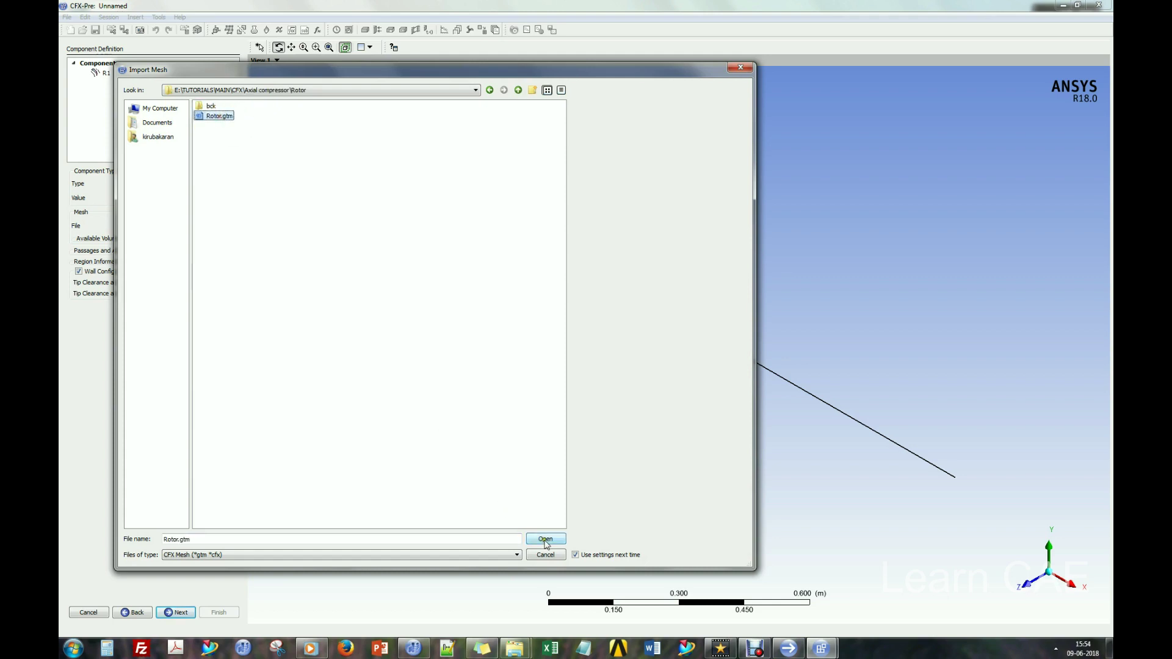
left_click(546, 540)
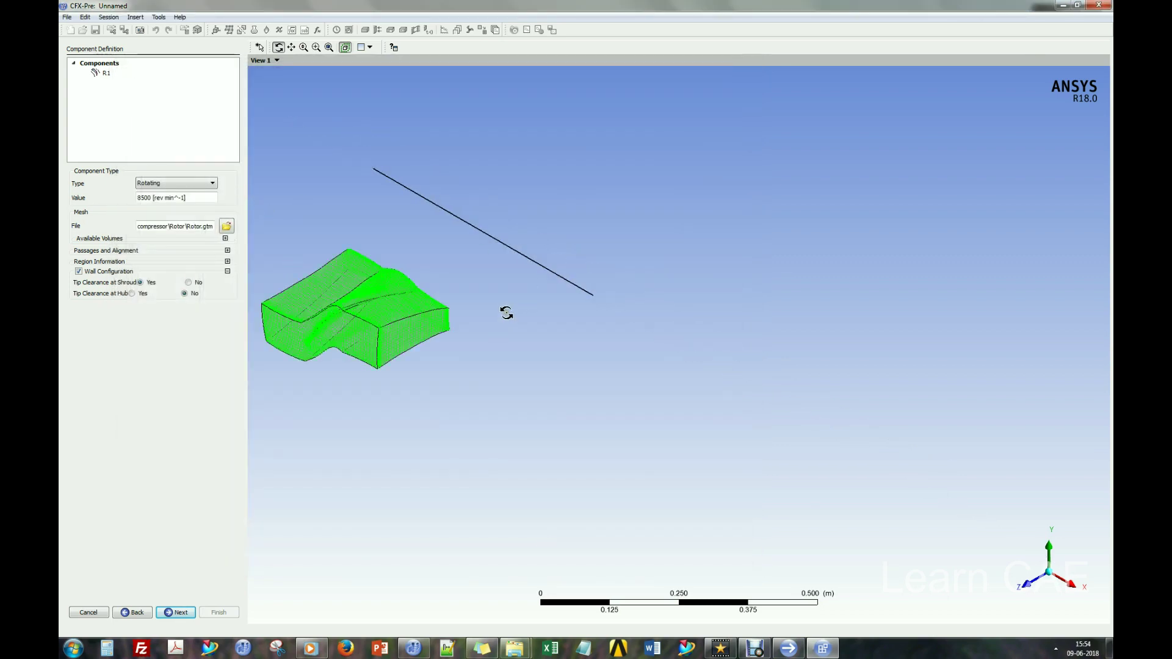
left_click_drag(473, 309, 500, 293)
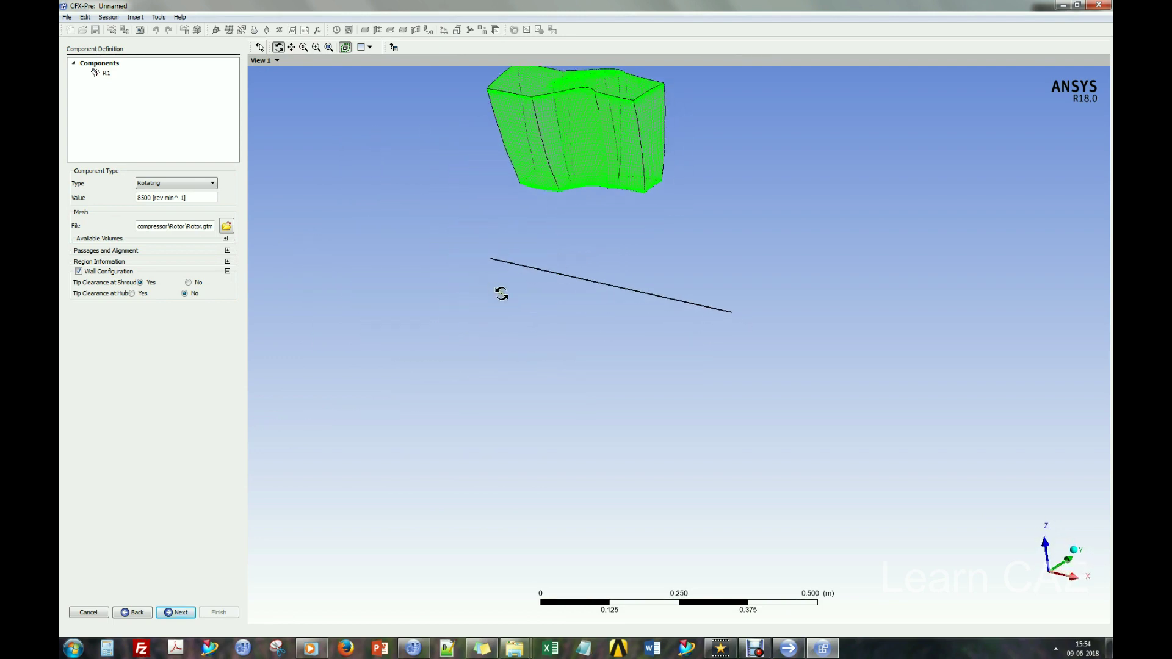
left_click_drag(605, 222, 561, 371)
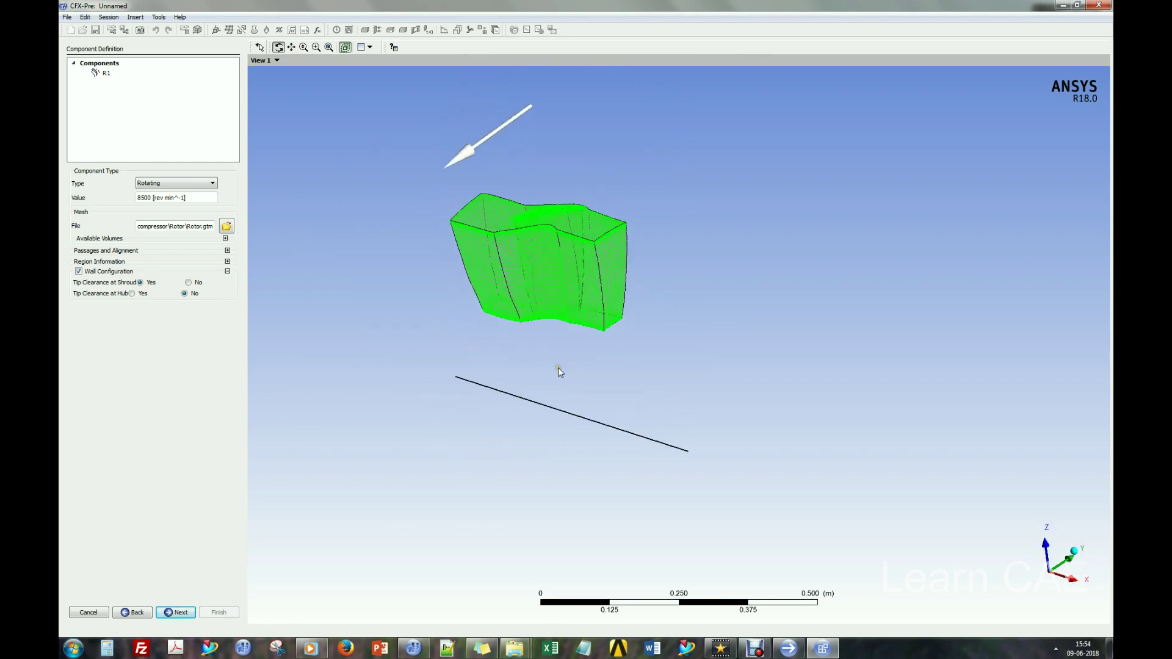
Examine R1's available volumes and its passages and alignment settings.
left_click(225, 238)
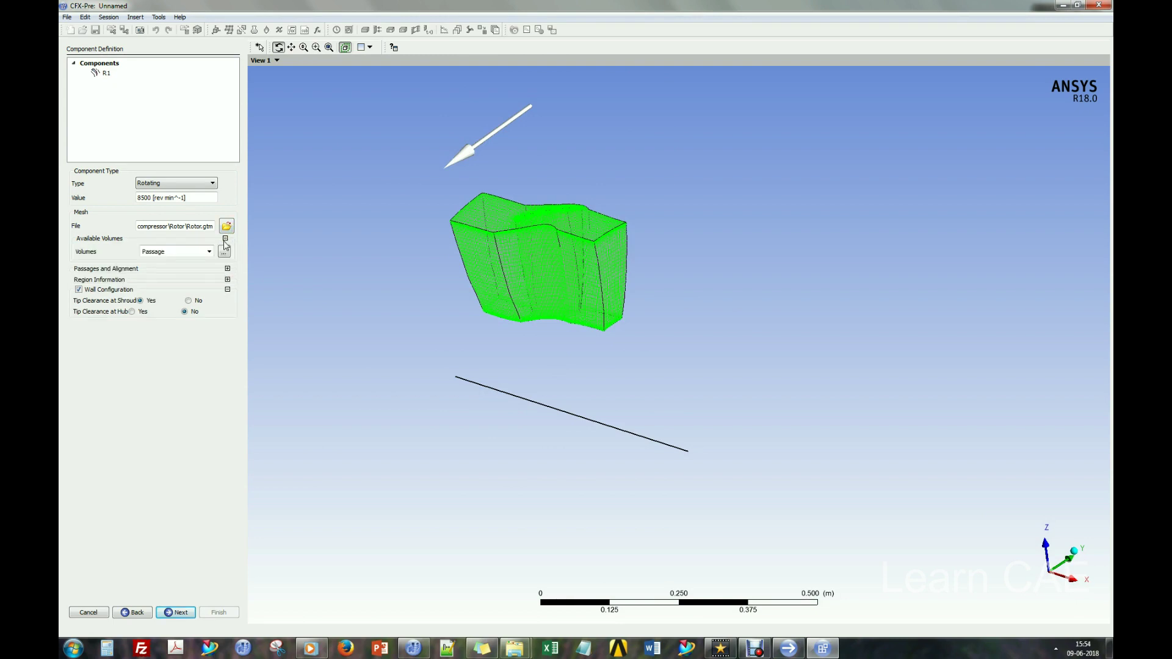
left_click(189, 252)
left_click(227, 268)
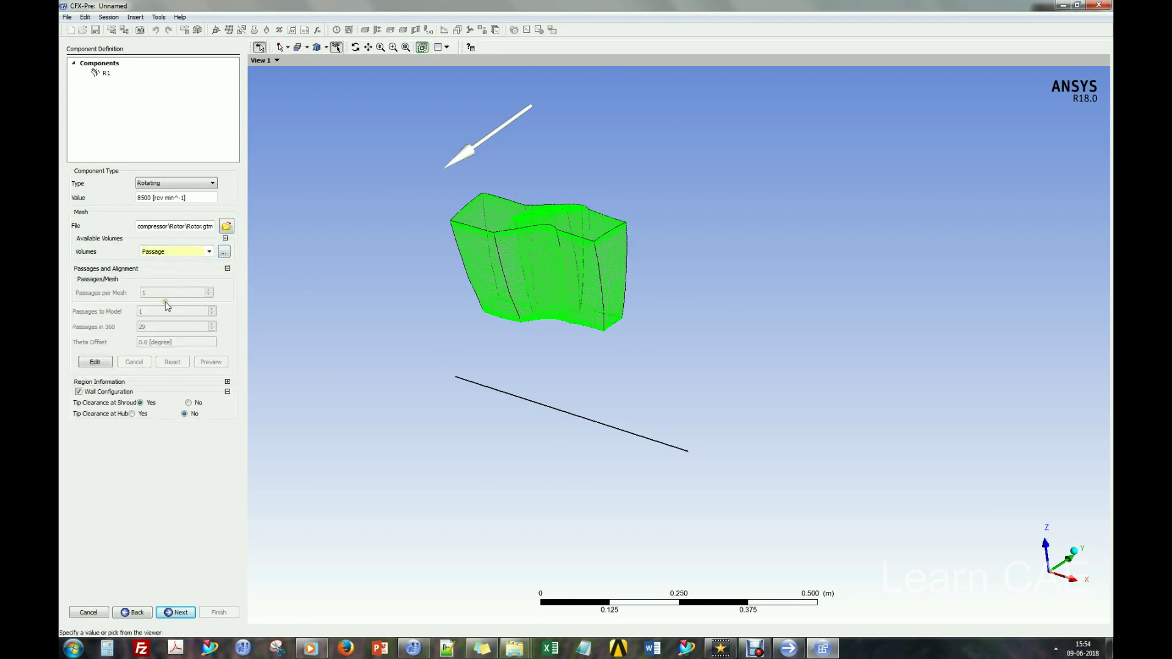
left_click(108, 364)
left_click(158, 312)
left_click(99, 365)
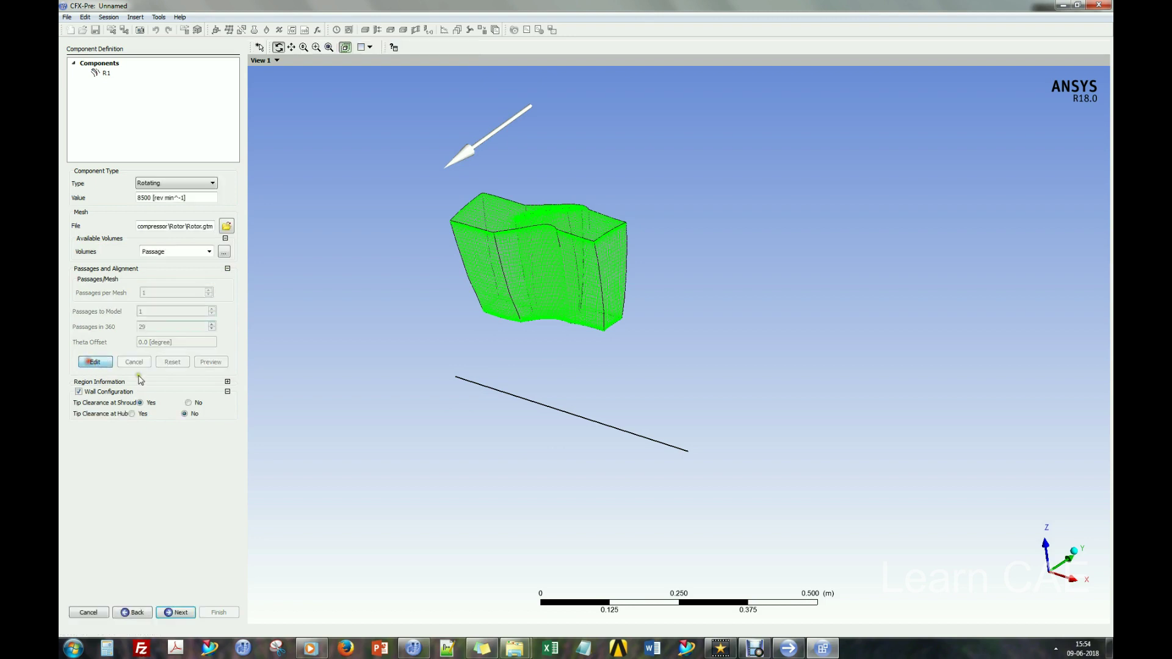
Check R1's region assignments for the shroud, blade, inlet, outlet, periodic and tip surfaces against the highlighted geometry.
left_click(227, 382)
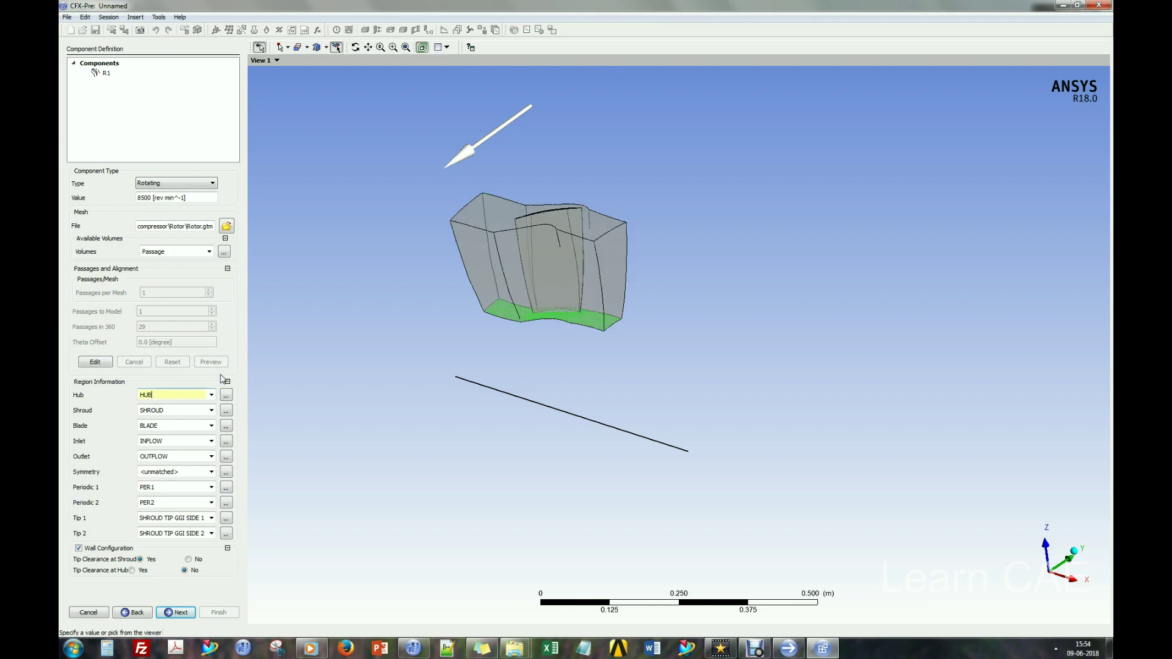
left_click(181, 410)
left_click(180, 426)
left_click(178, 441)
left_click(178, 458)
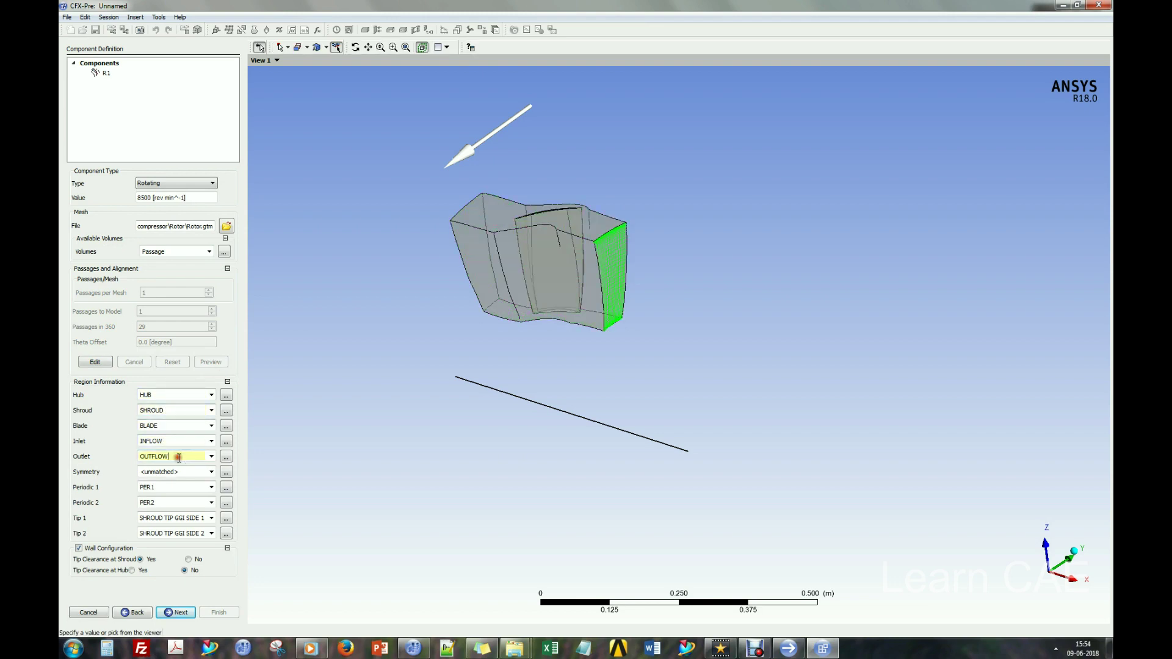
left_click(175, 487)
left_click(171, 503)
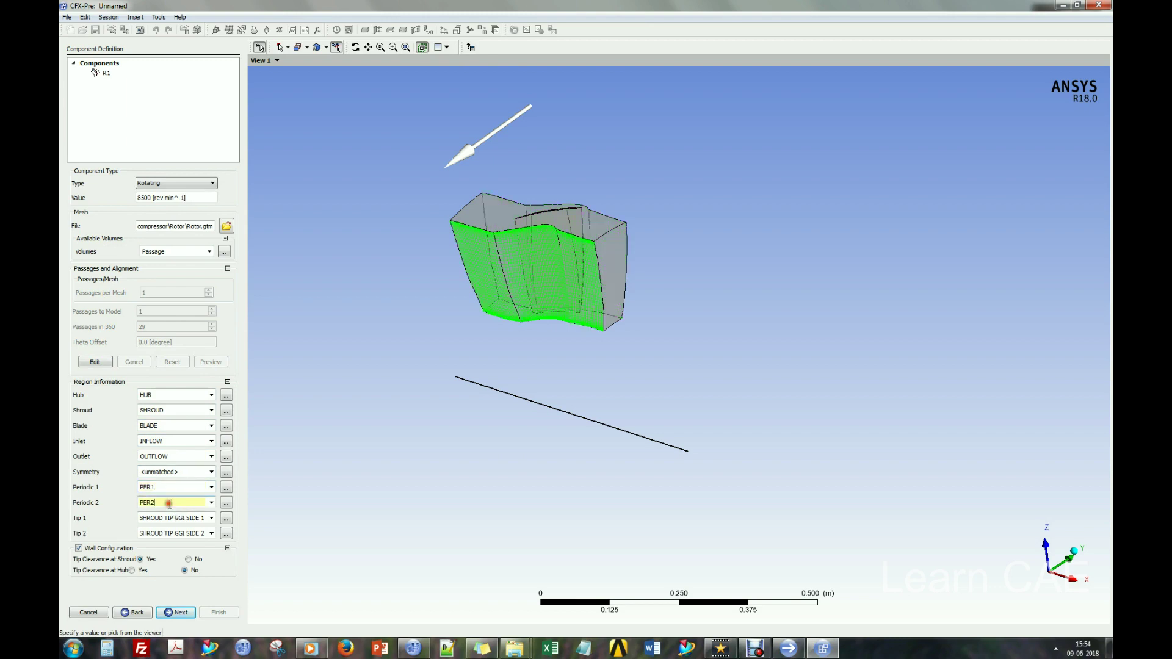
left_click(181, 517)
left_click(177, 533)
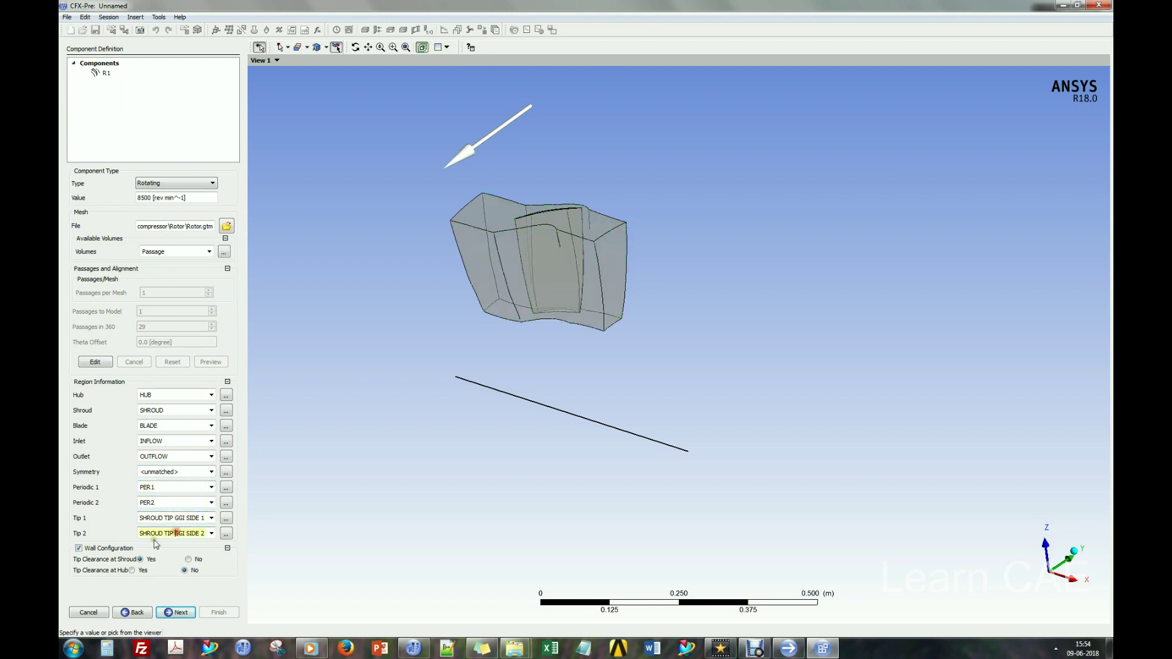
Continue to the physics definition with Air Ideal Gas as the fluid.
left_click(178, 613)
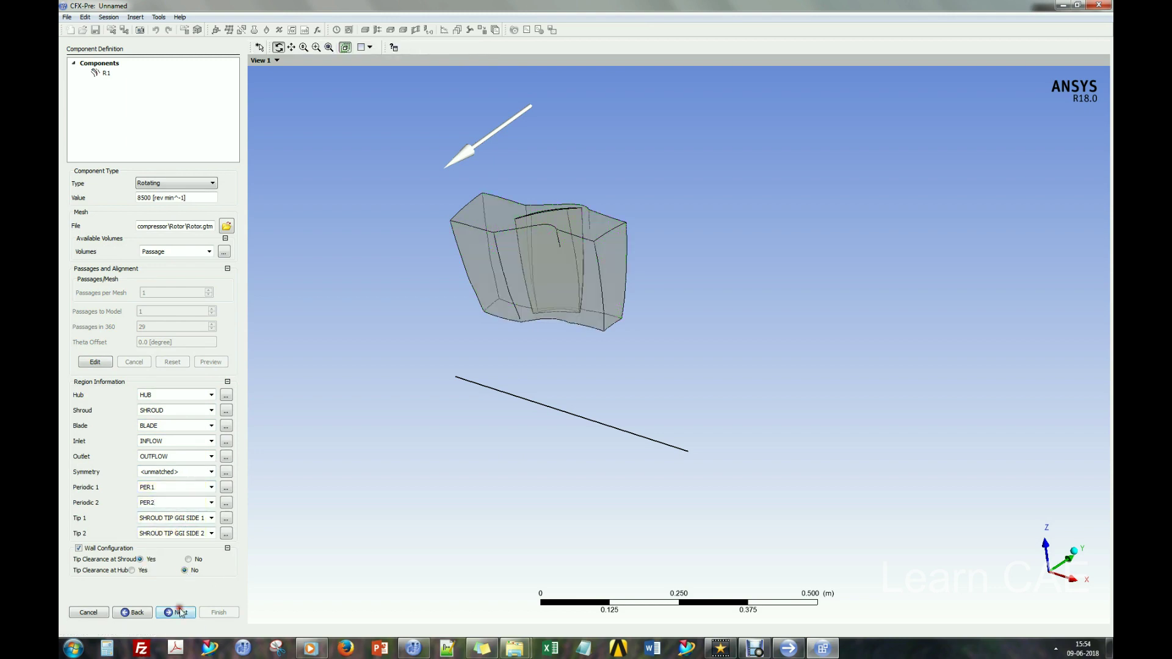
left_click(163, 68)
left_click(180, 67)
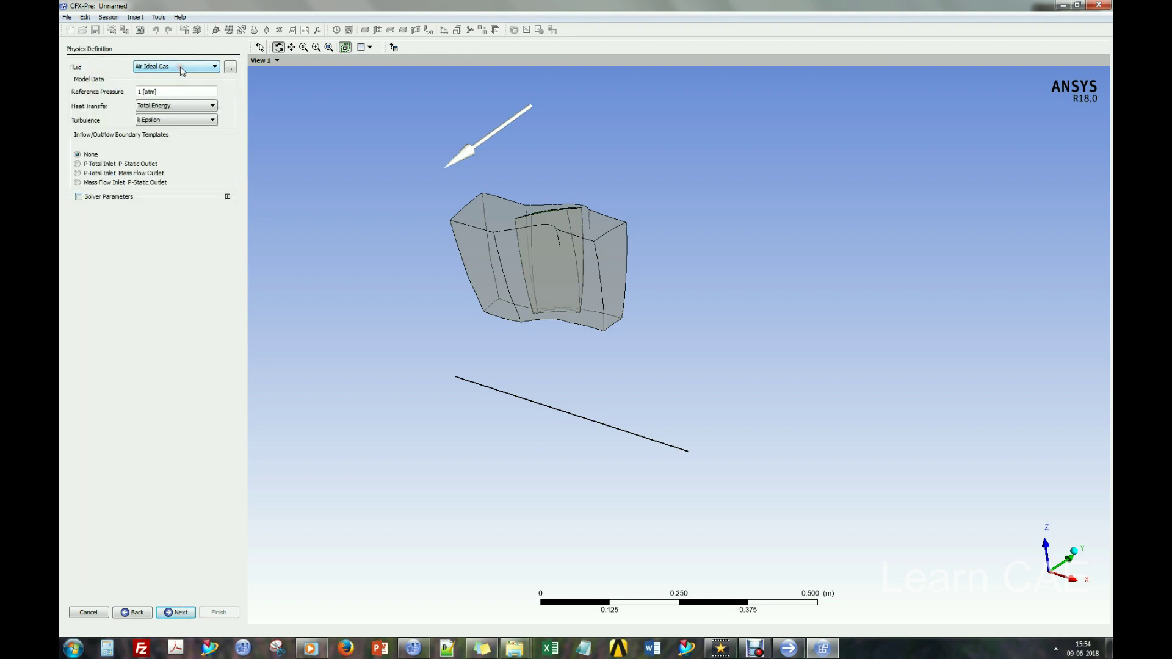
Browse the fluid library, including the constant property gases and liquids, and leave it without changing the fluid.
left_click(229, 67)
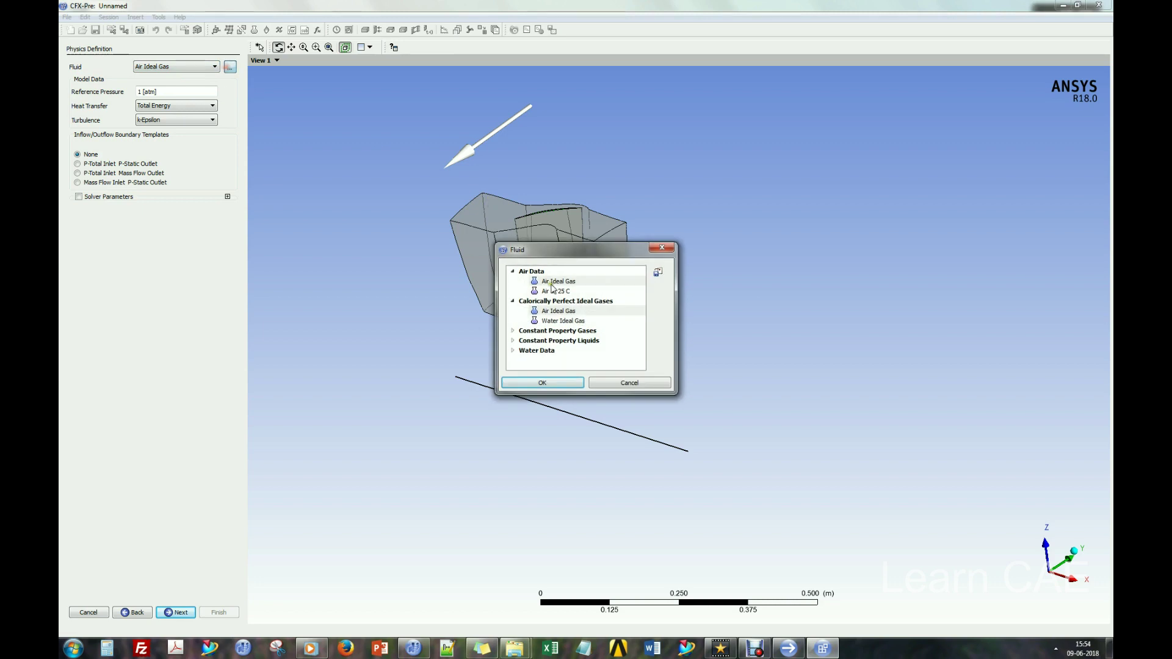
left_click(512, 330)
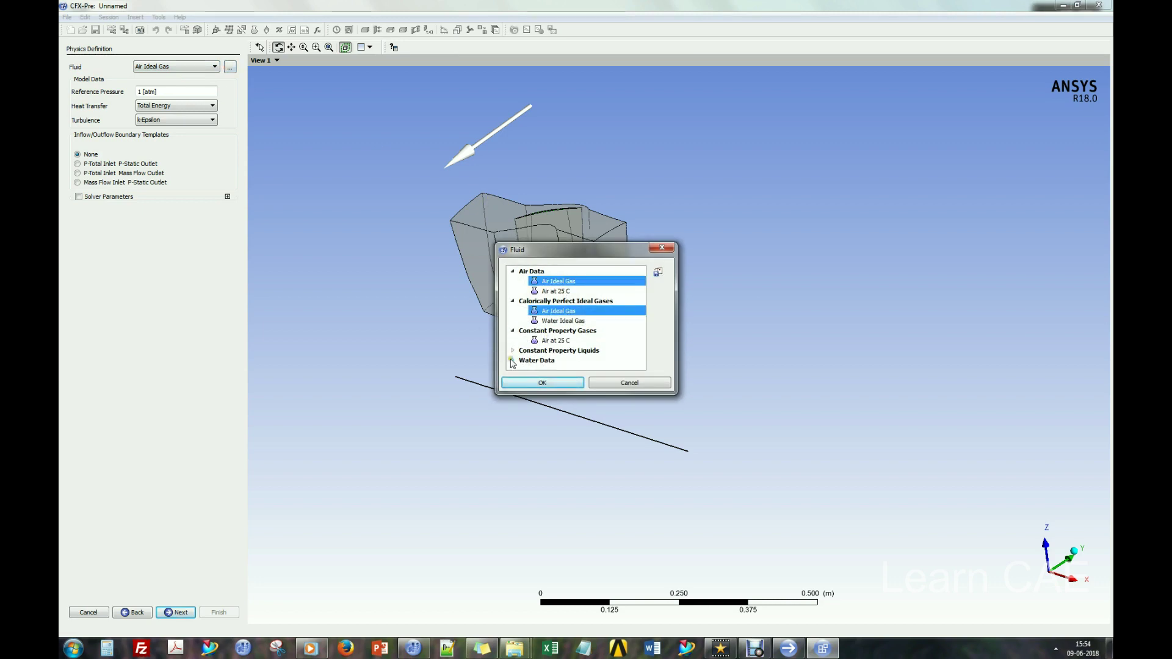
left_click(512, 351)
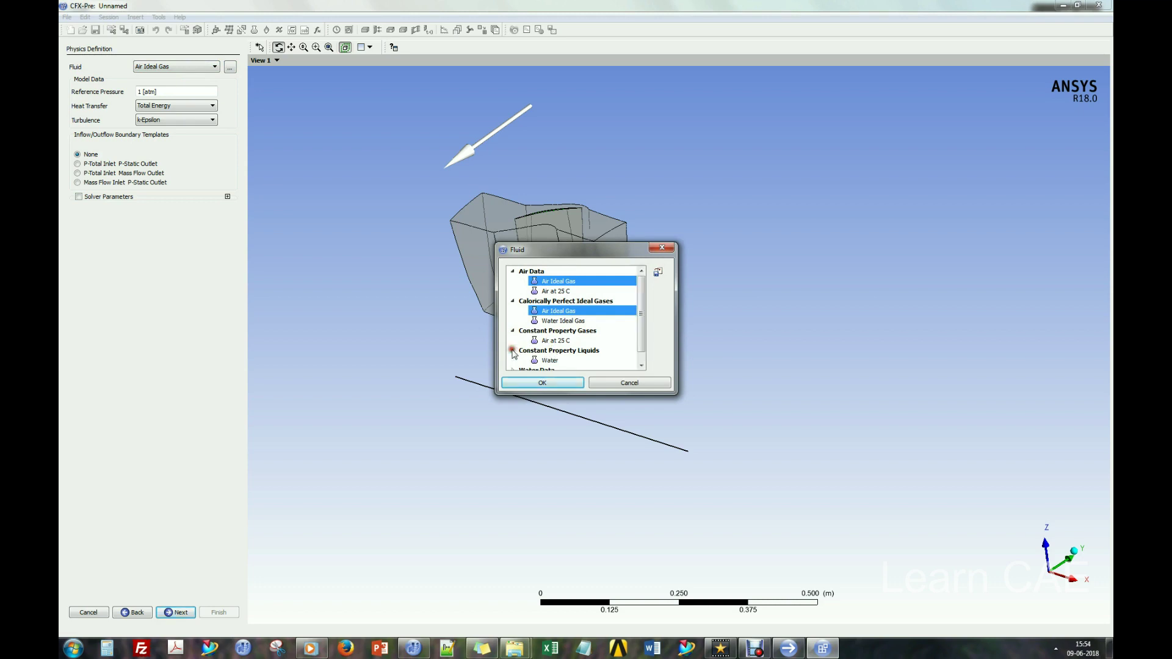
scroll(608, 319, "up", 1)
left_click(629, 383)
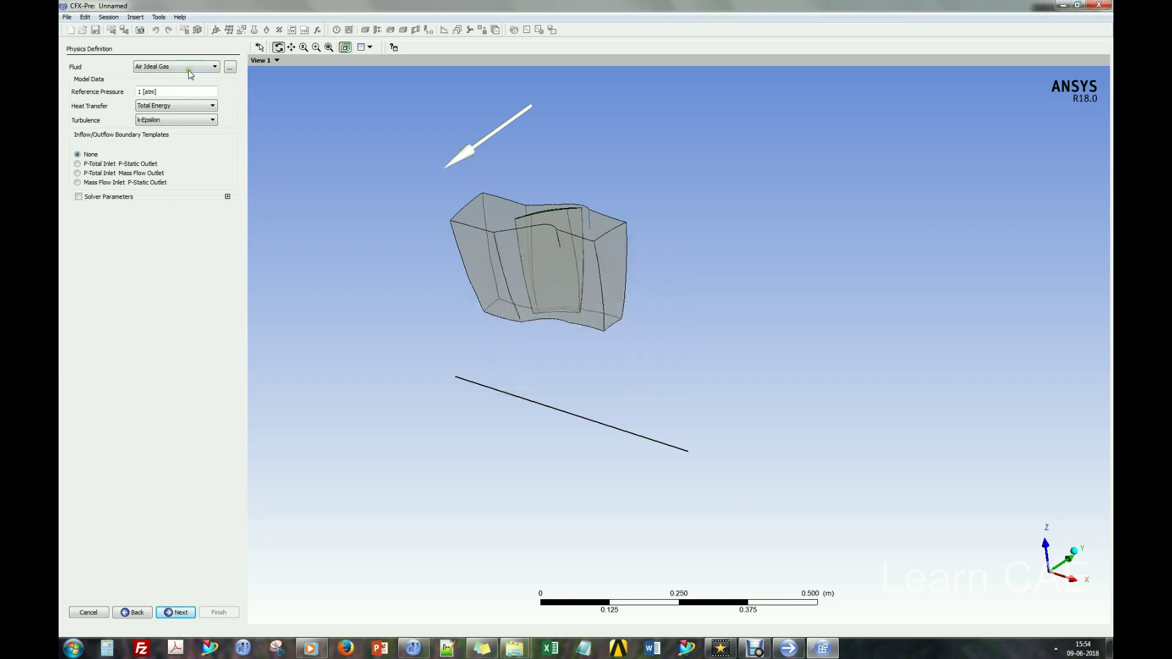
Set the reference pressure to 0 atm and the turbulence model to Shear Stress Transport, keeping Total Energy heat transfer.
left_click(176, 92)
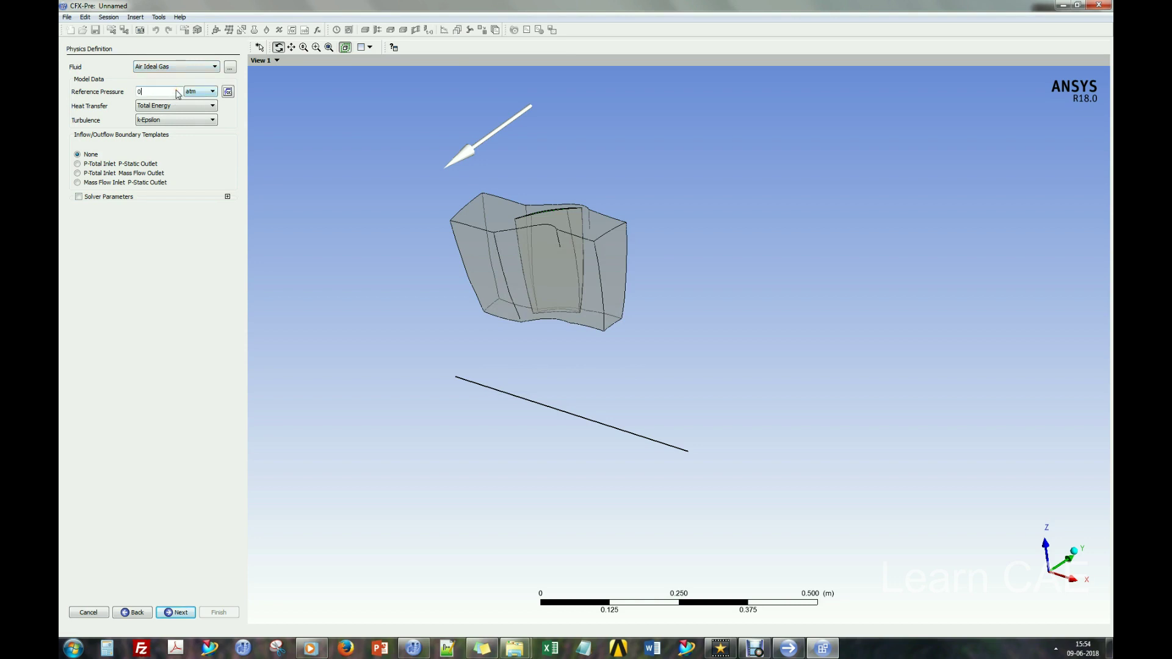
type("0")
left_click(199, 107)
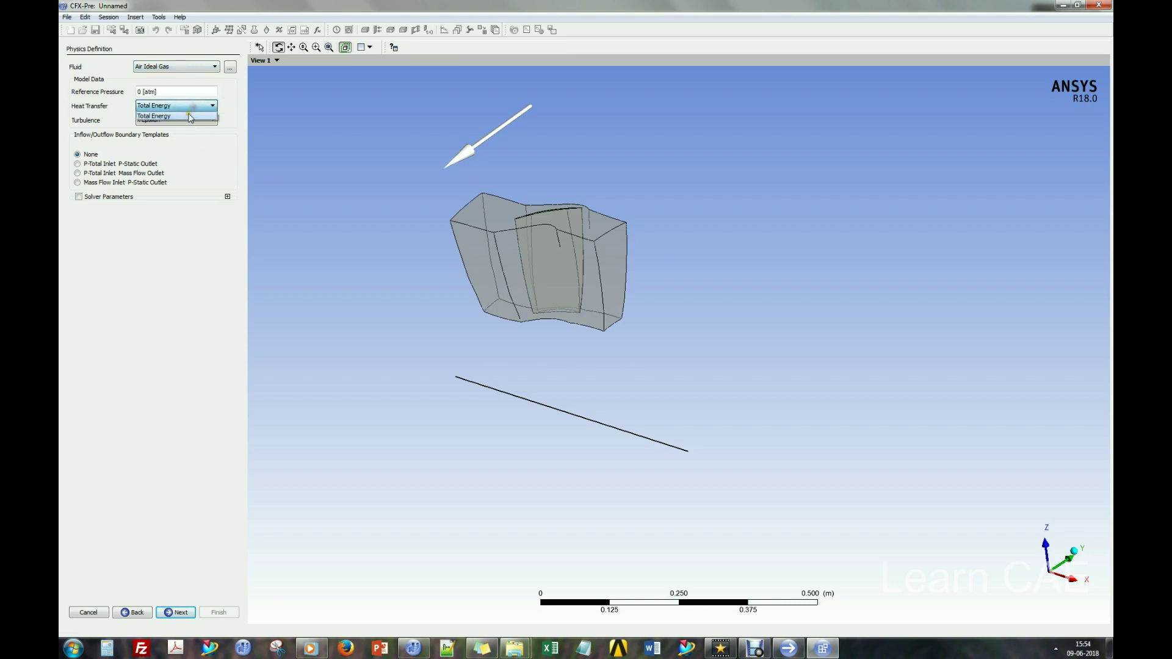
left_click(195, 107)
left_click(186, 120)
left_click(189, 138)
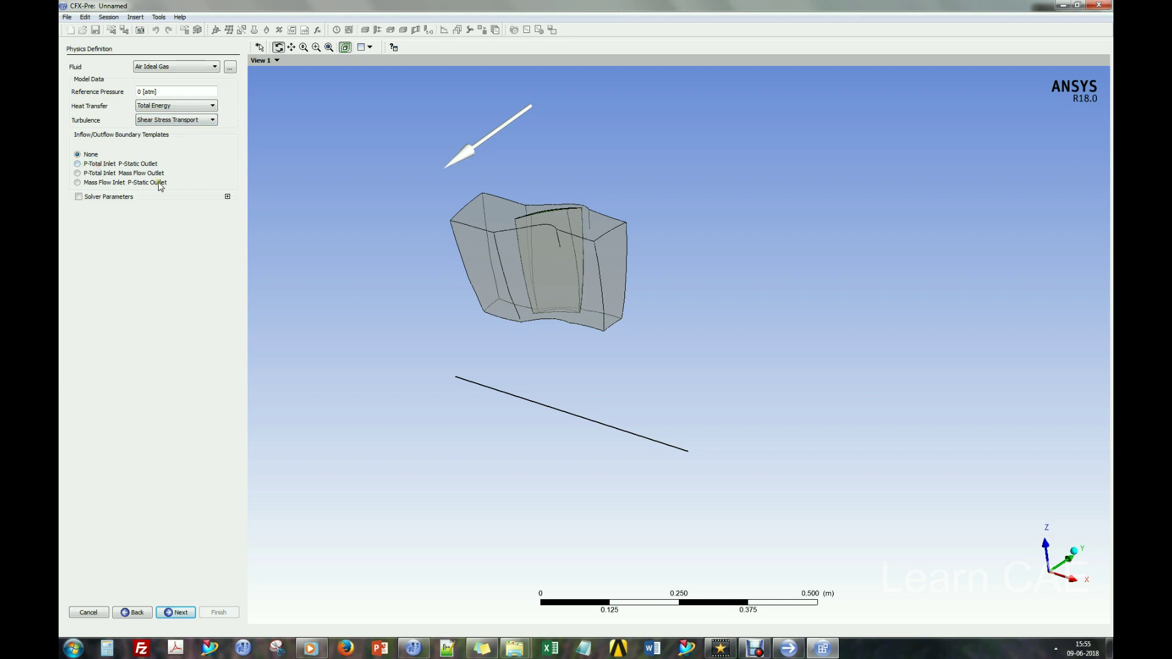
Apply the P-Total Inlet P-Static Outlet template with an inflow total pressure of 101.325 kPa and total temperature of 288.15 K.
left_click(126, 163)
double_click(175, 208)
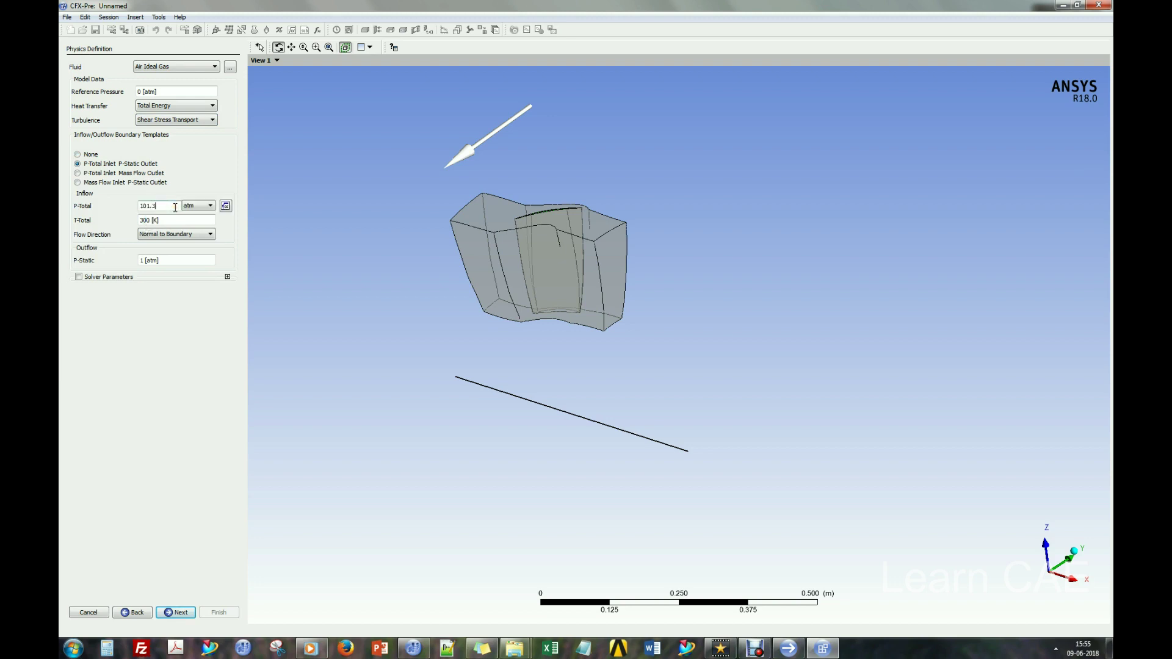
left_click(187, 208)
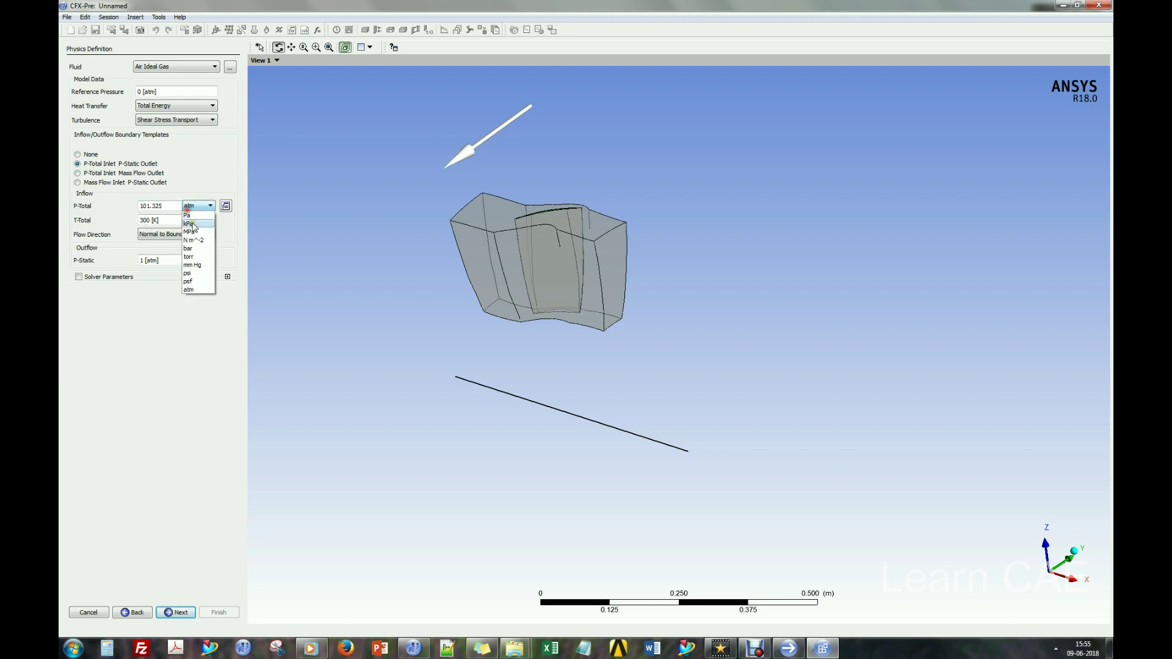
left_click(194, 224)
double_click(176, 221)
type("28")
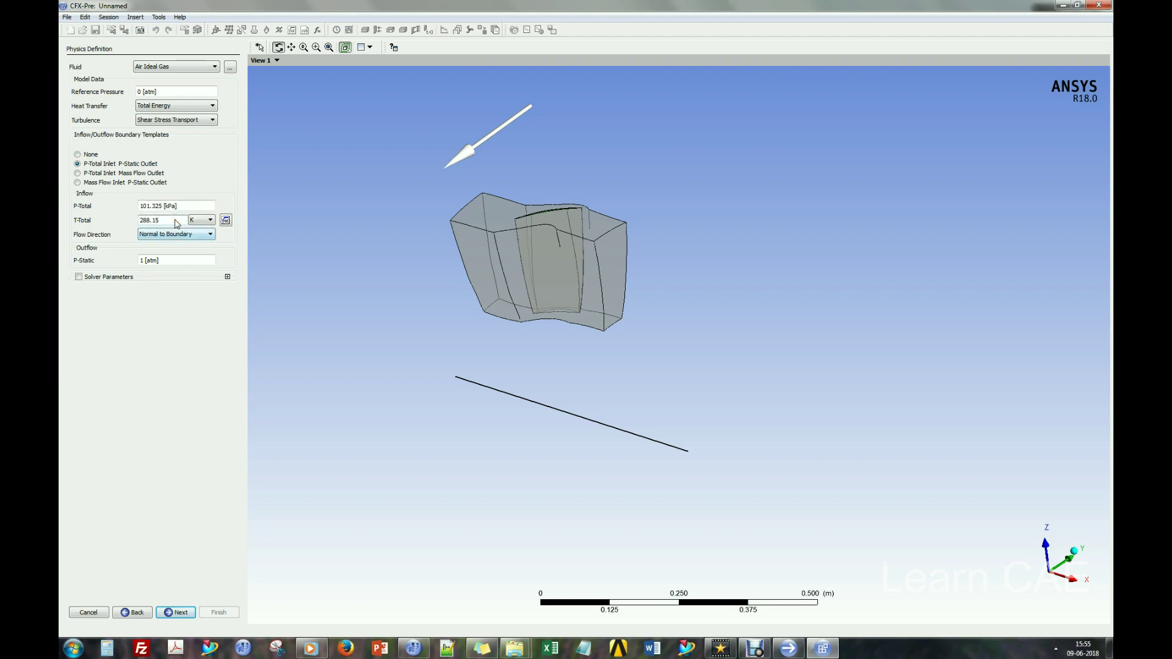
type("8.15")
Try Cylindrical Components for the inflow direction and return the flow direction to Normal to Boundary.
left_click(176, 234)
left_click(162, 239)
left_click_drag(480, 264, 186, 229)
left_click(186, 234)
left_click(159, 253)
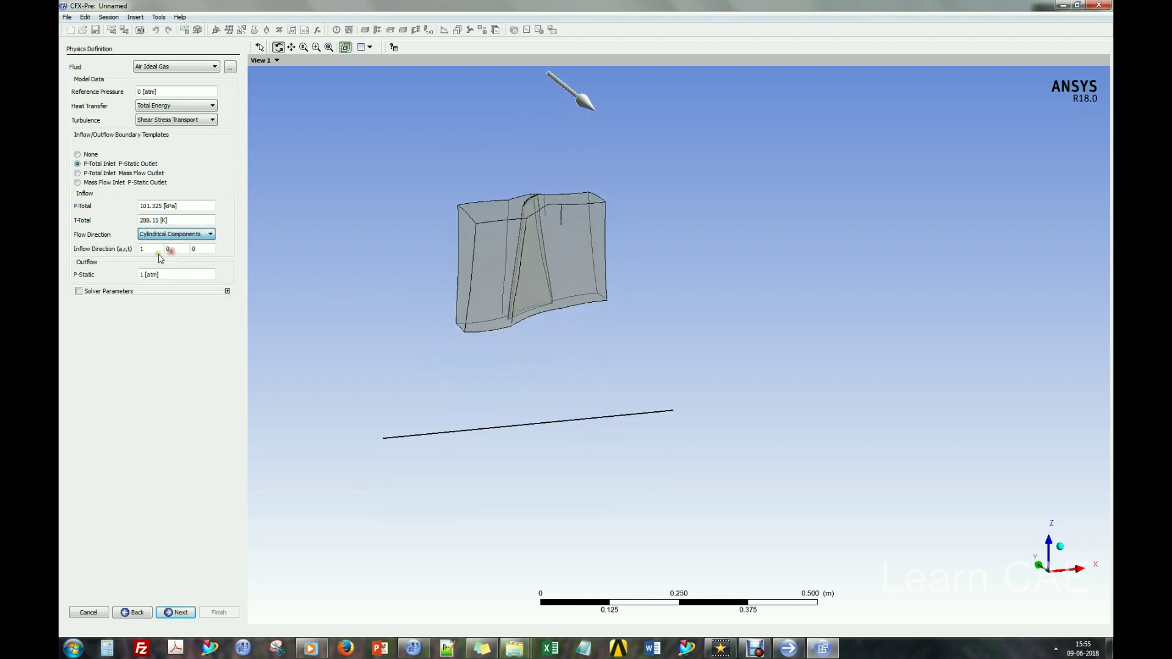
left_click(153, 250)
left_click(203, 249)
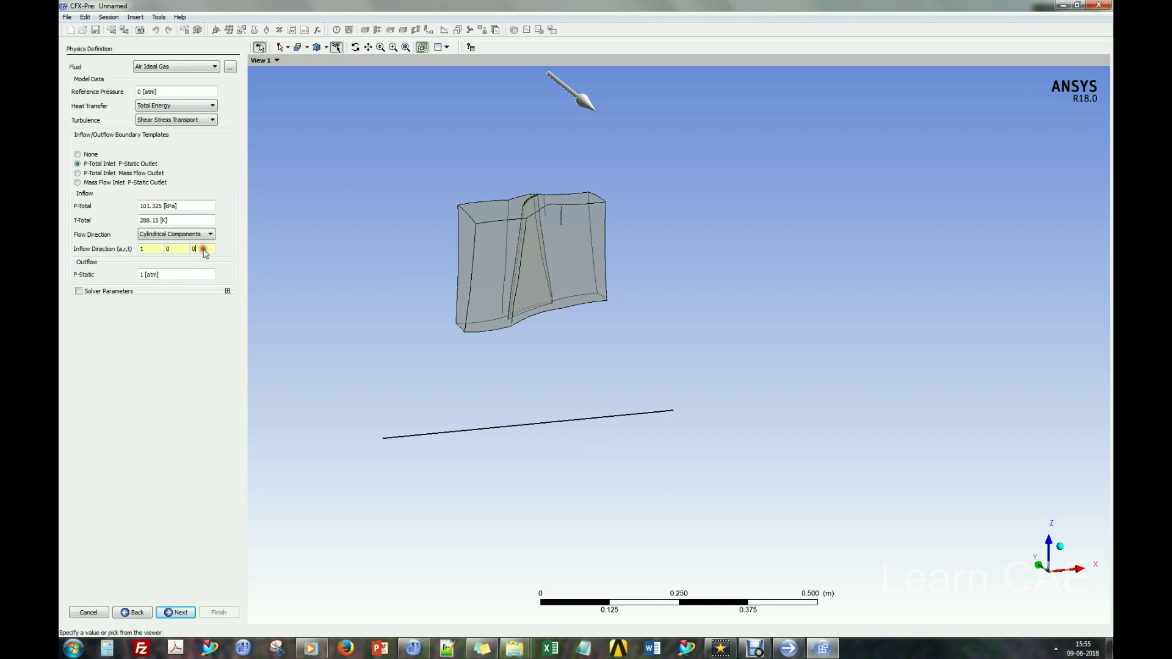
left_click(164, 237)
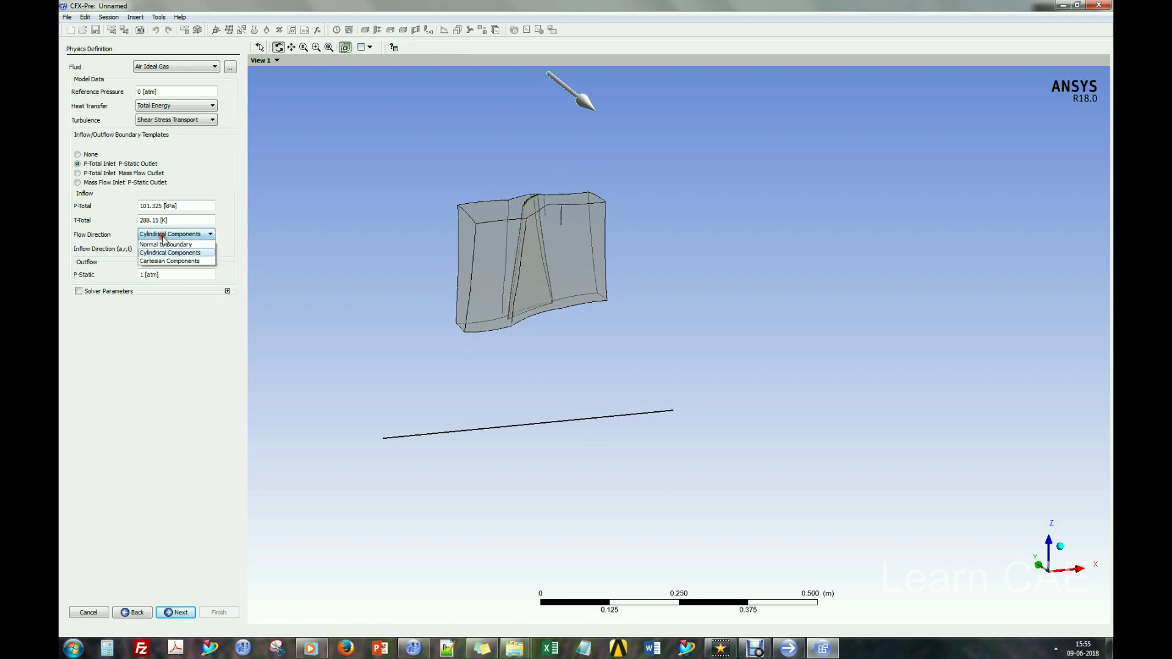
left_click(163, 244)
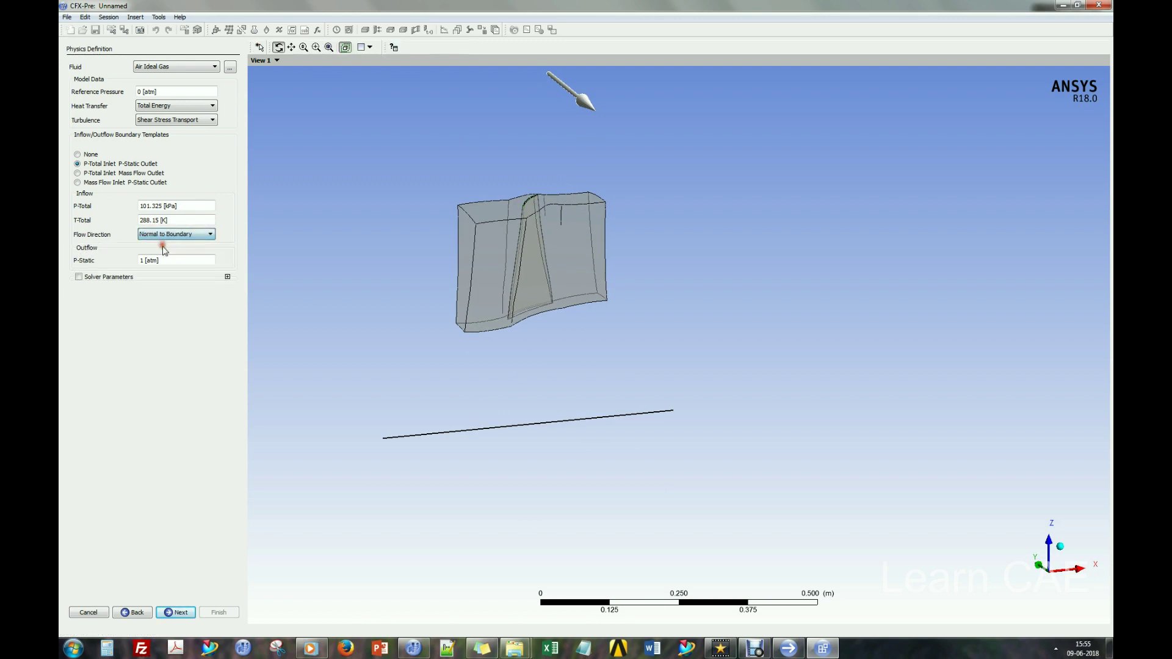
Set the outflow static pressure to 110 kPa and enable the optional solver parameters.
left_click(169, 261)
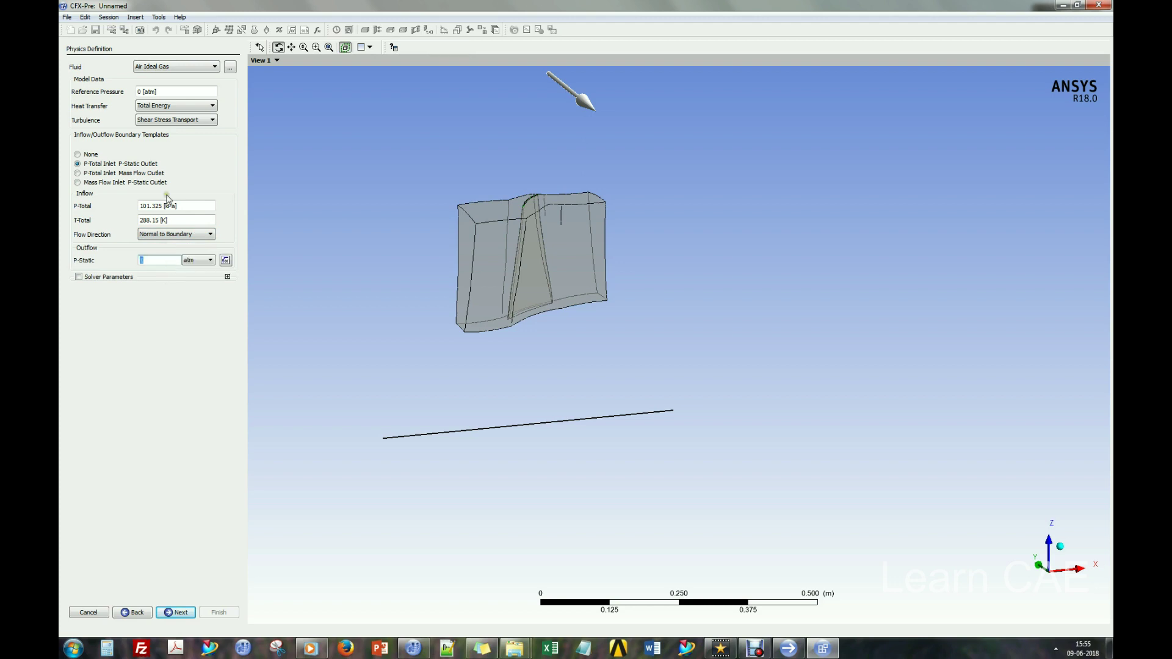
left_click(202, 261)
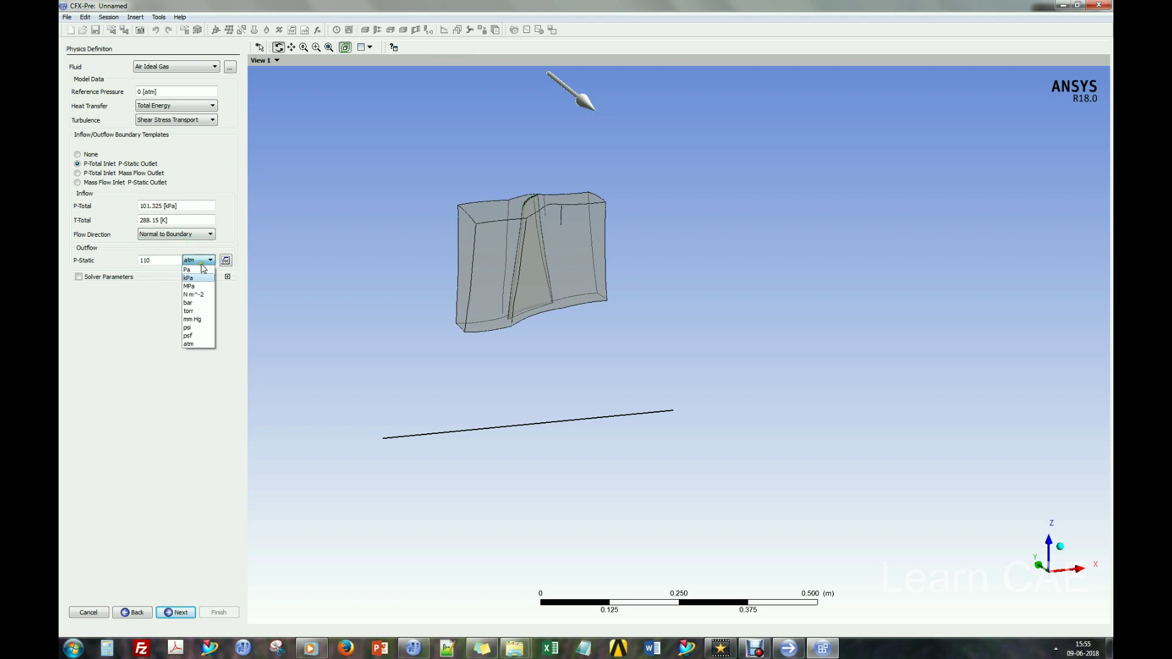
left_click(198, 278)
left_click(116, 277)
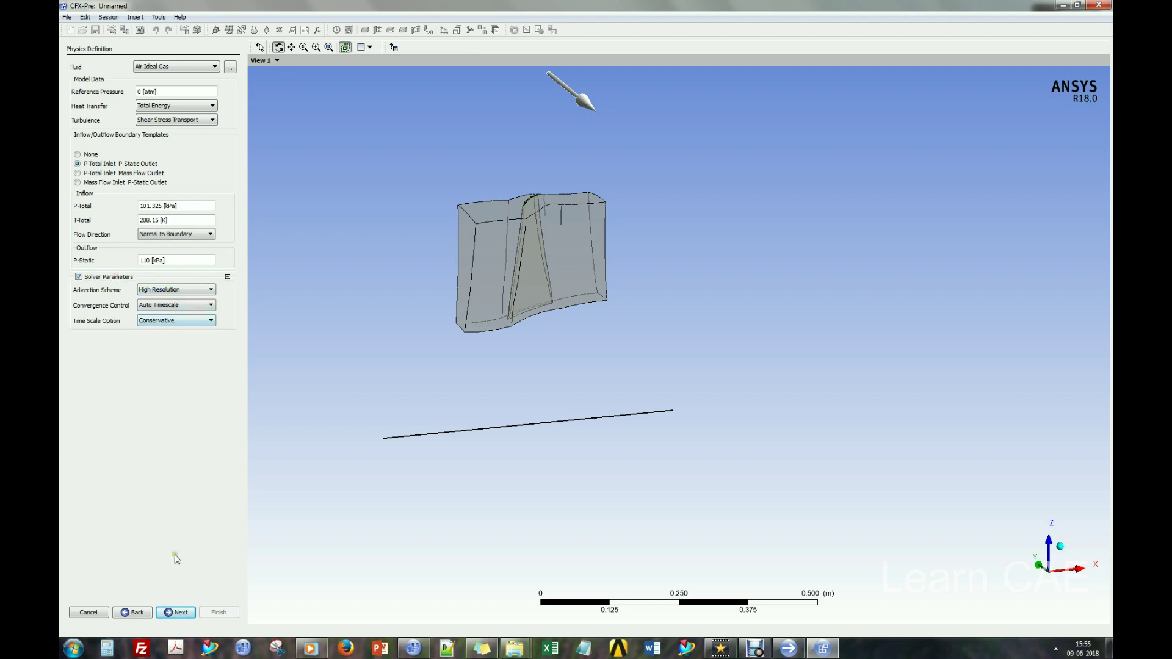
Accept the solver defaults and R1 boundary definitions, and finish the turbomachinery setup with Enter General Mode.
left_click(168, 612)
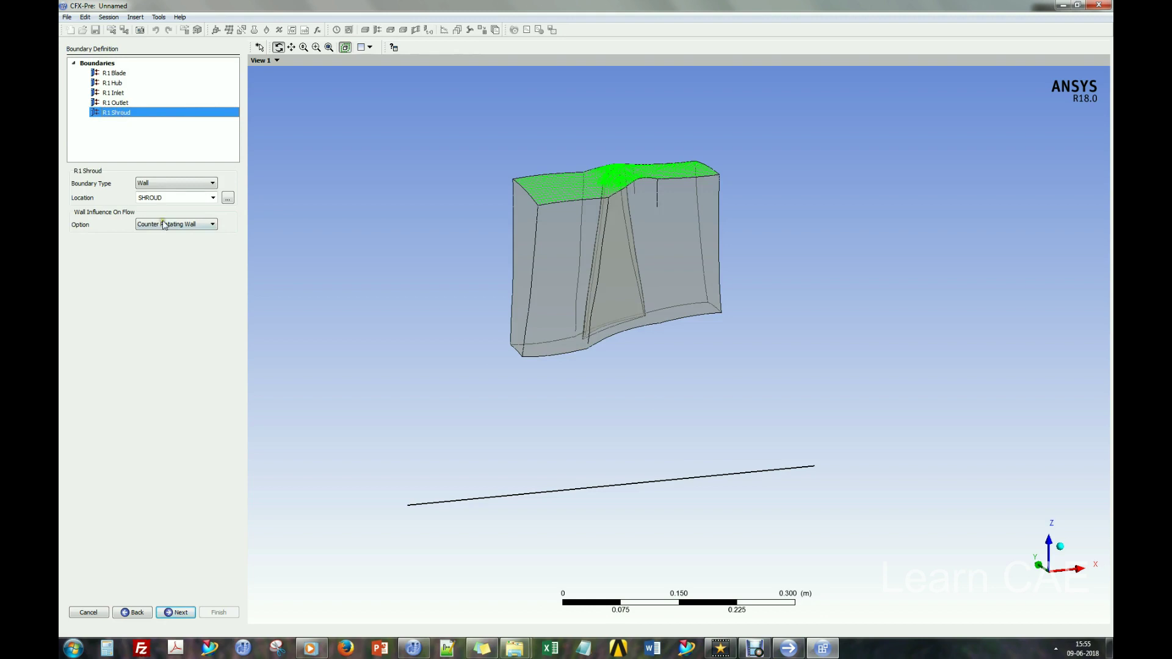
left_click(176, 612)
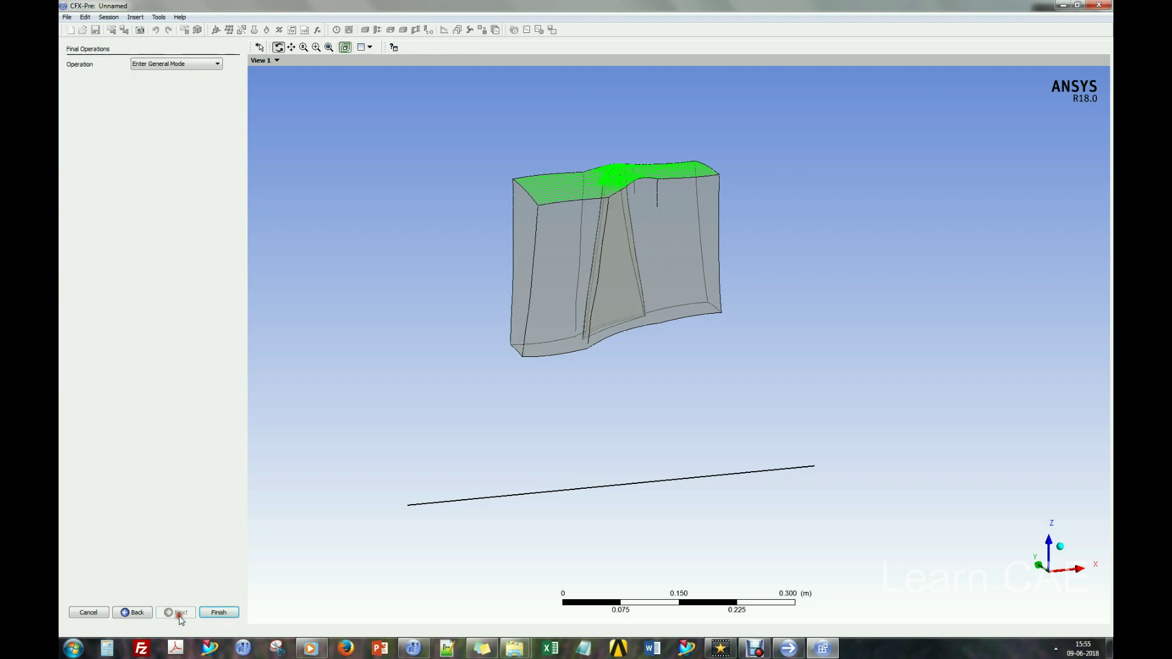
left_click(219, 612)
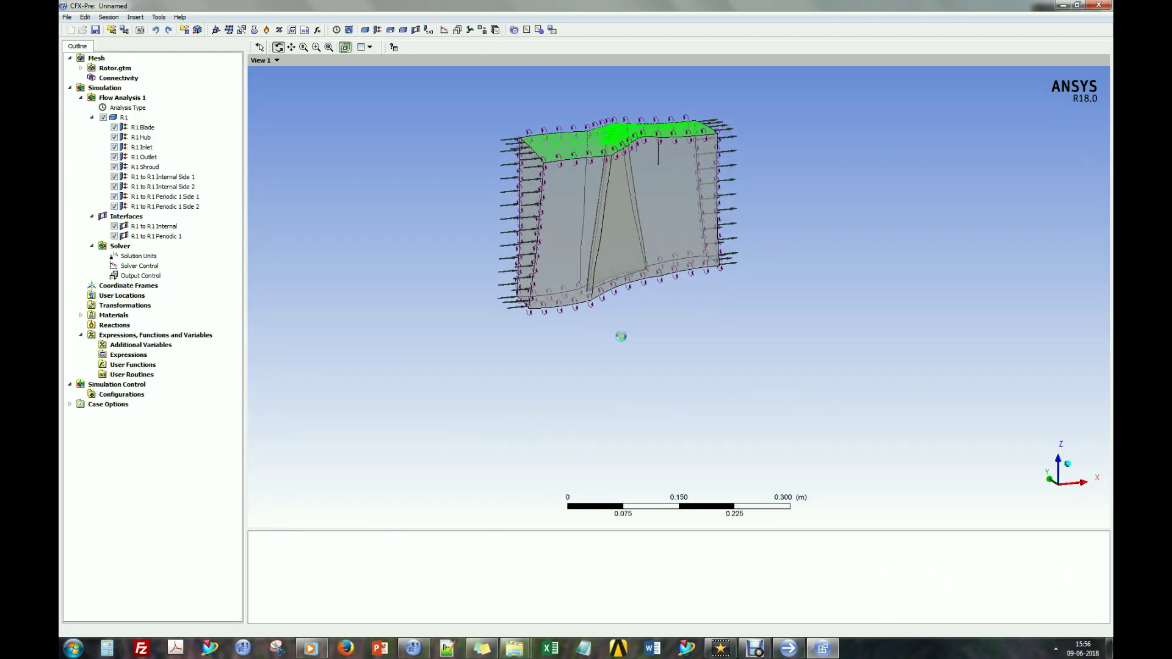
In Solver Control, set the advection scheme and turbulence numerics to High Resolution and the maximum iterations to 400.
left_click_drag(696, 379, 685, 287)
scroll(691, 307, "up", 2)
double_click(151, 267)
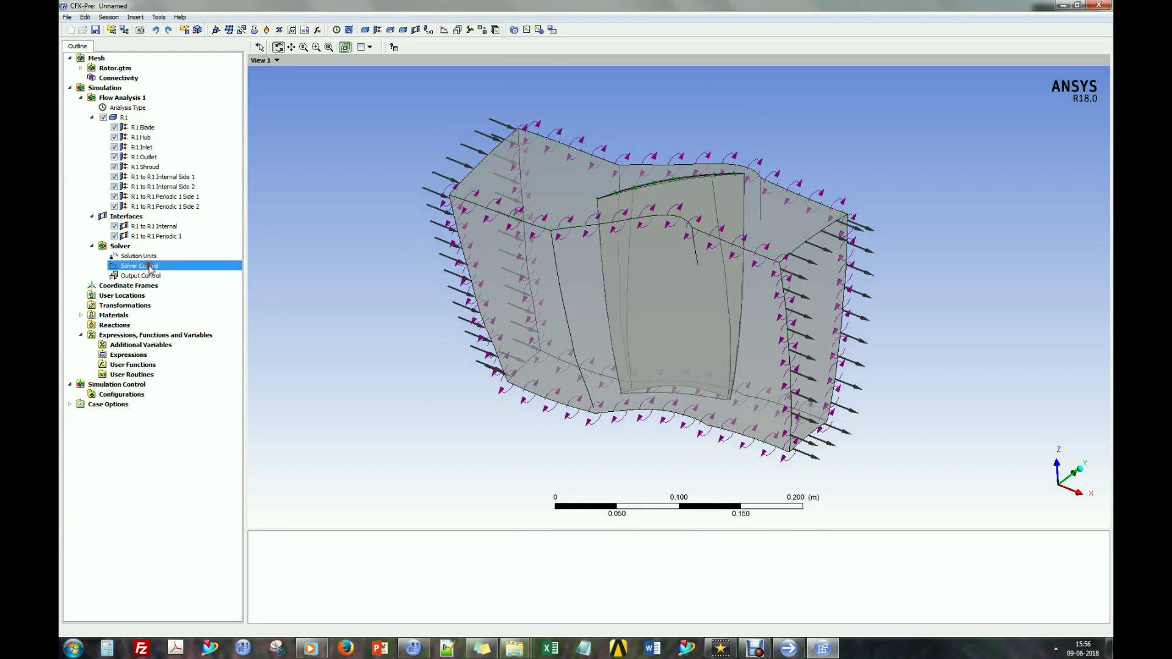
left_click(168, 93)
left_click(164, 108)
left_click(177, 121)
left_click(178, 141)
left_click(117, 165)
type("400")
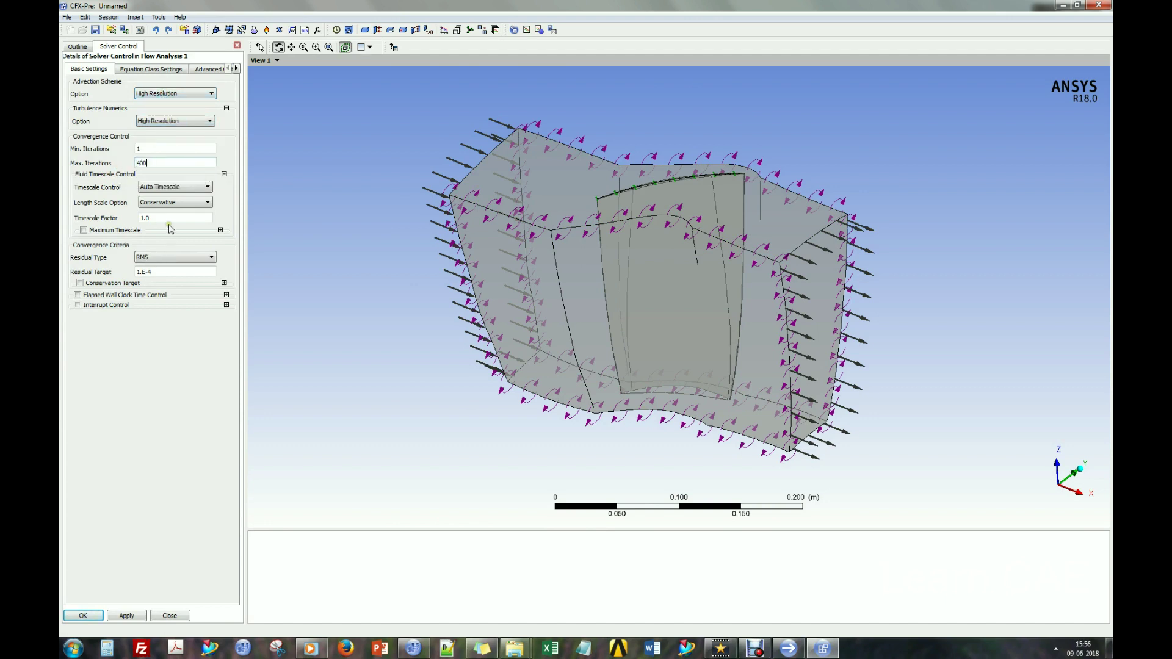
Set the RMS residual target to 1e-06 with a timescale factor of 1, and accept the solver control settings.
left_click(148, 272)
type("0.0001")
left_click(156, 239)
left_click(161, 220)
left_click(191, 274)
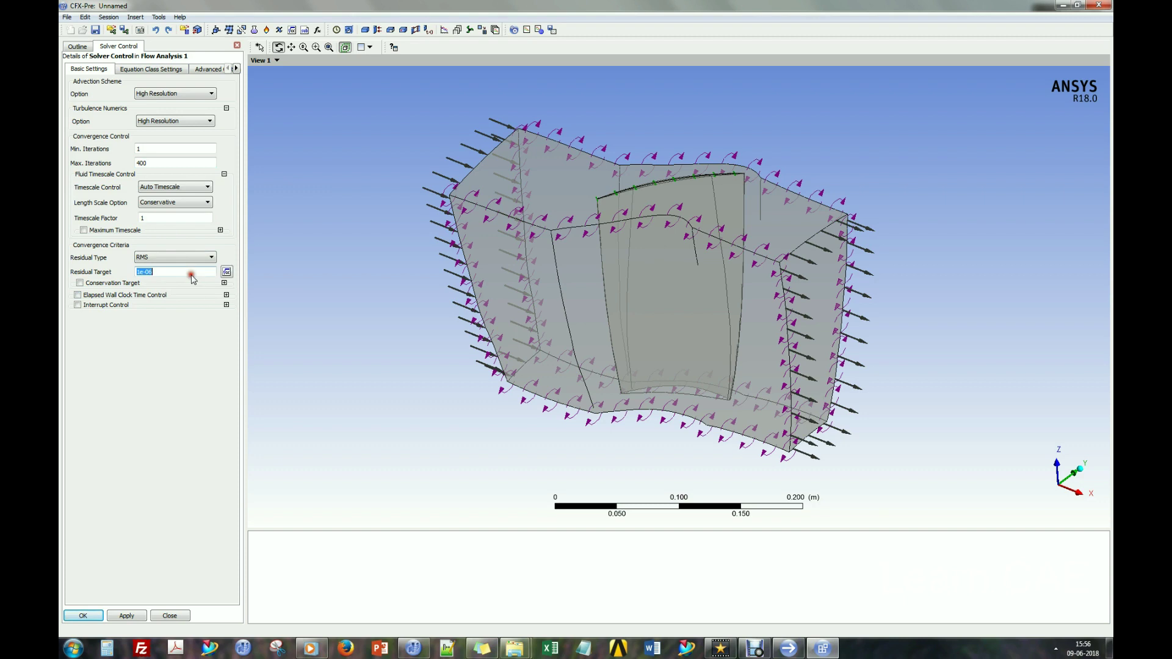
left_click(84, 616)
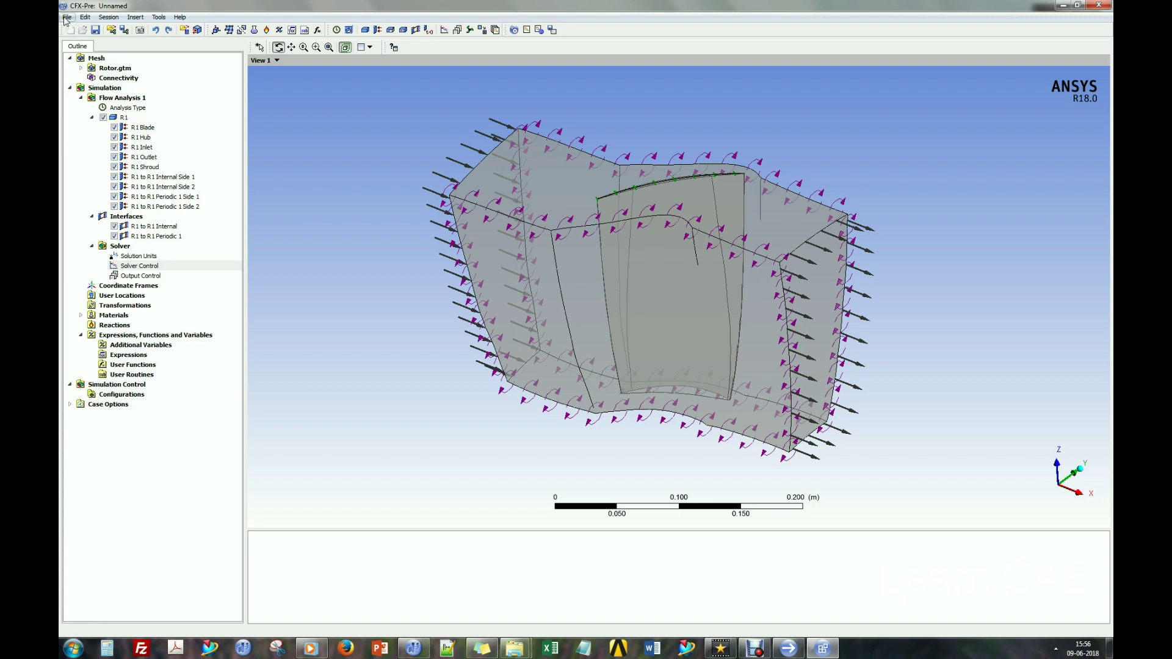
Insert a new expression named "mass flow in".
left_click(129, 355)
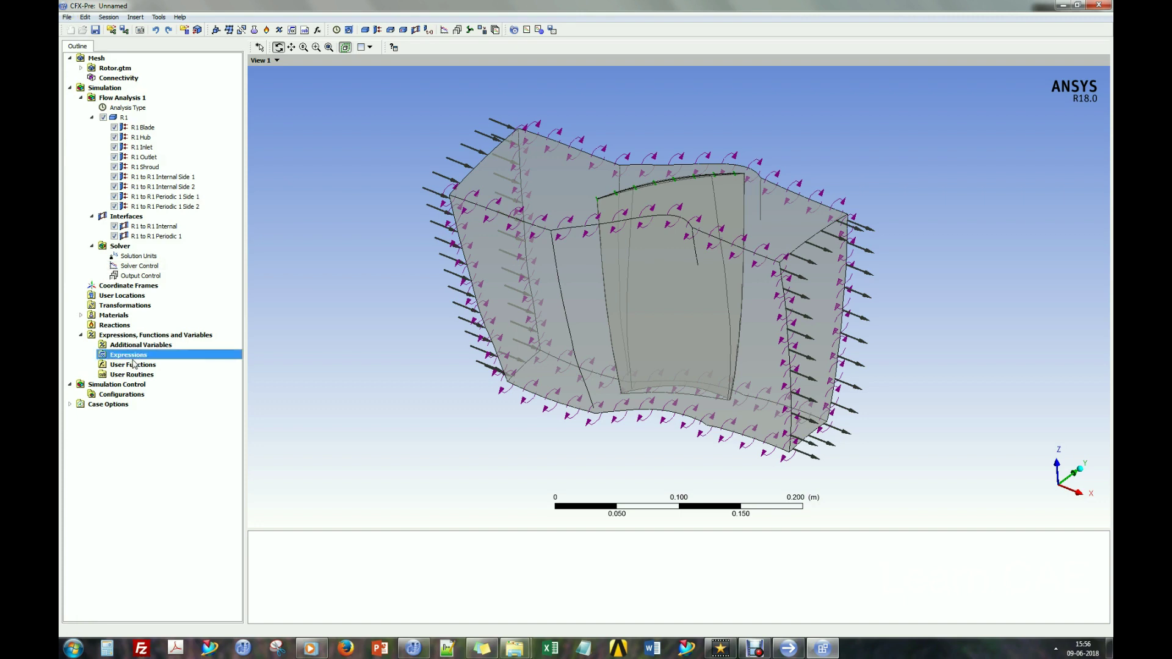
double_click(137, 356)
right_click(129, 100)
key("Escape")
right_click(184, 104)
mouse_move(207, 105)
left_click(305, 105)
type("mass flow in")
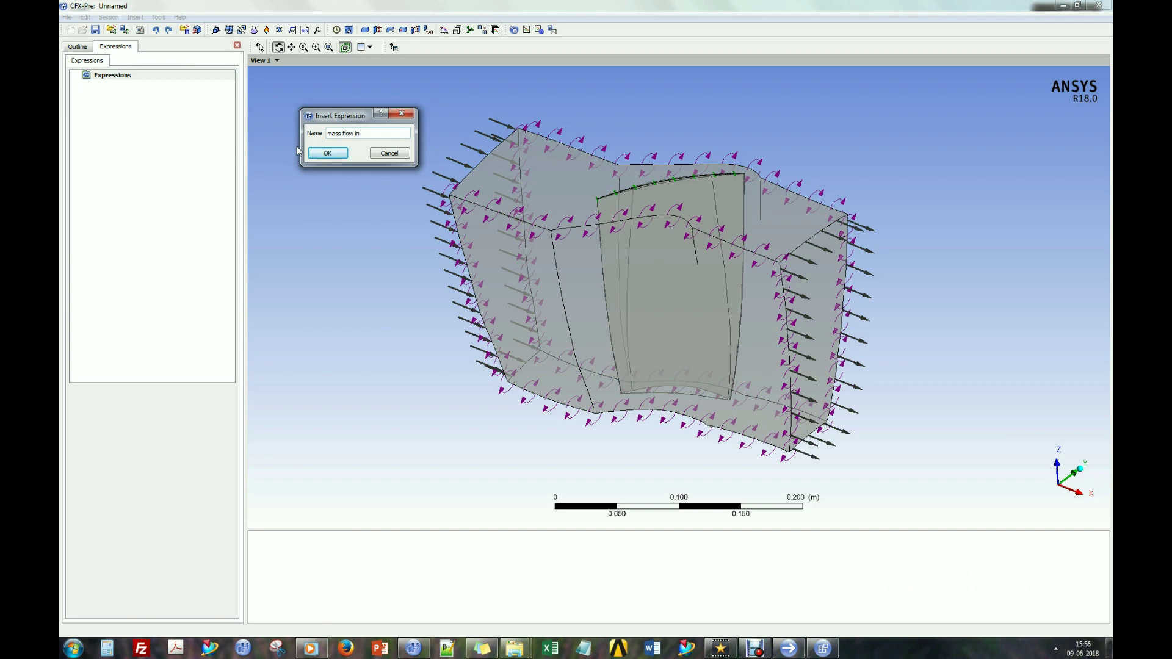
key("Return")
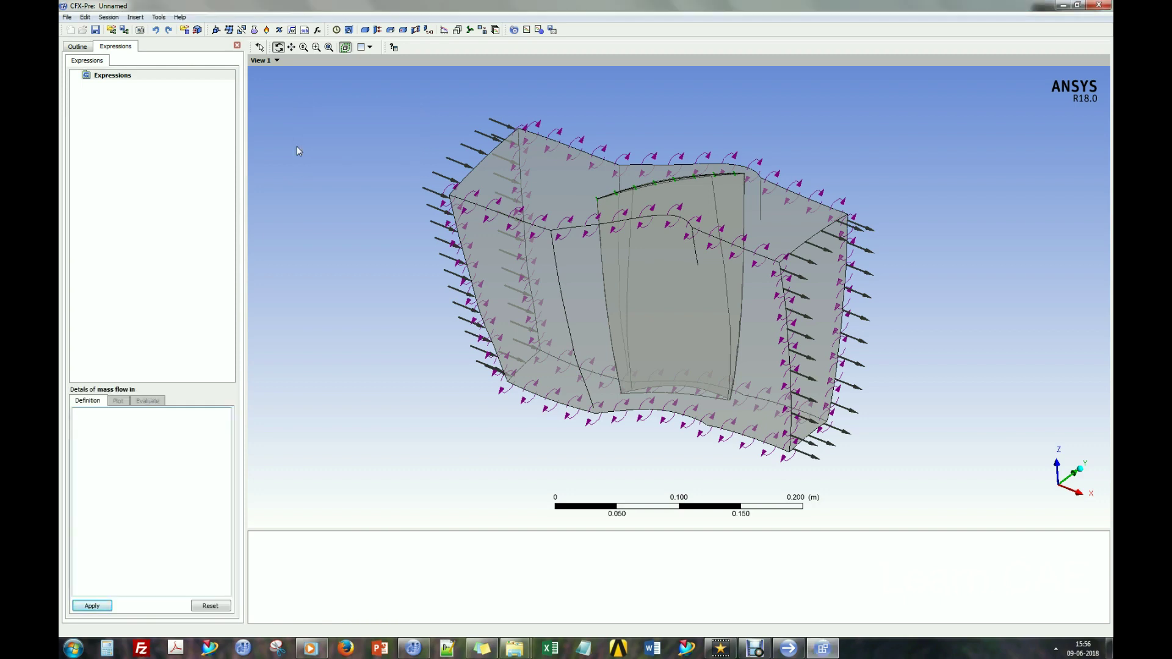
right_click(136, 420)
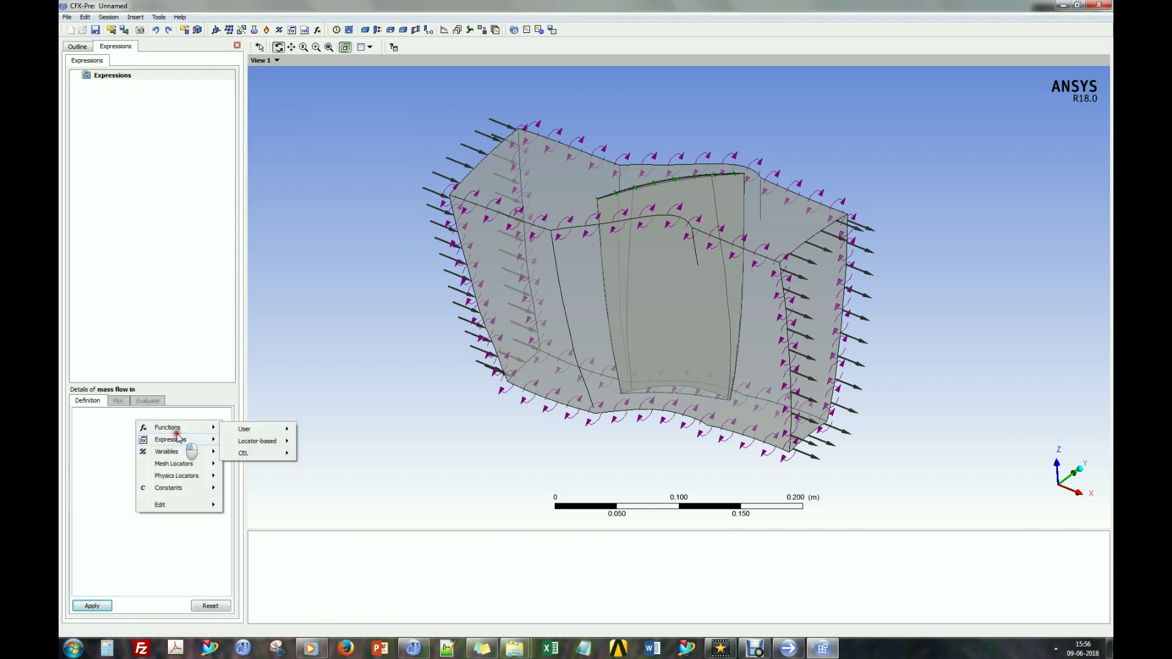
mouse_move(203, 427)
mouse_move(262, 441)
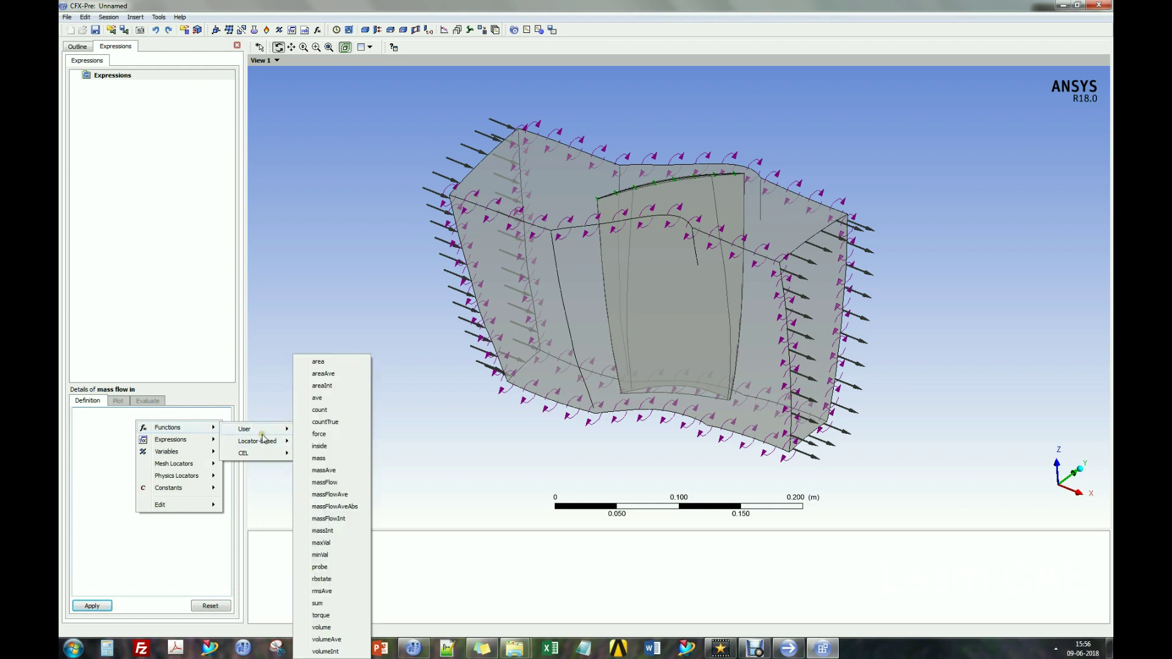
left_click(342, 481)
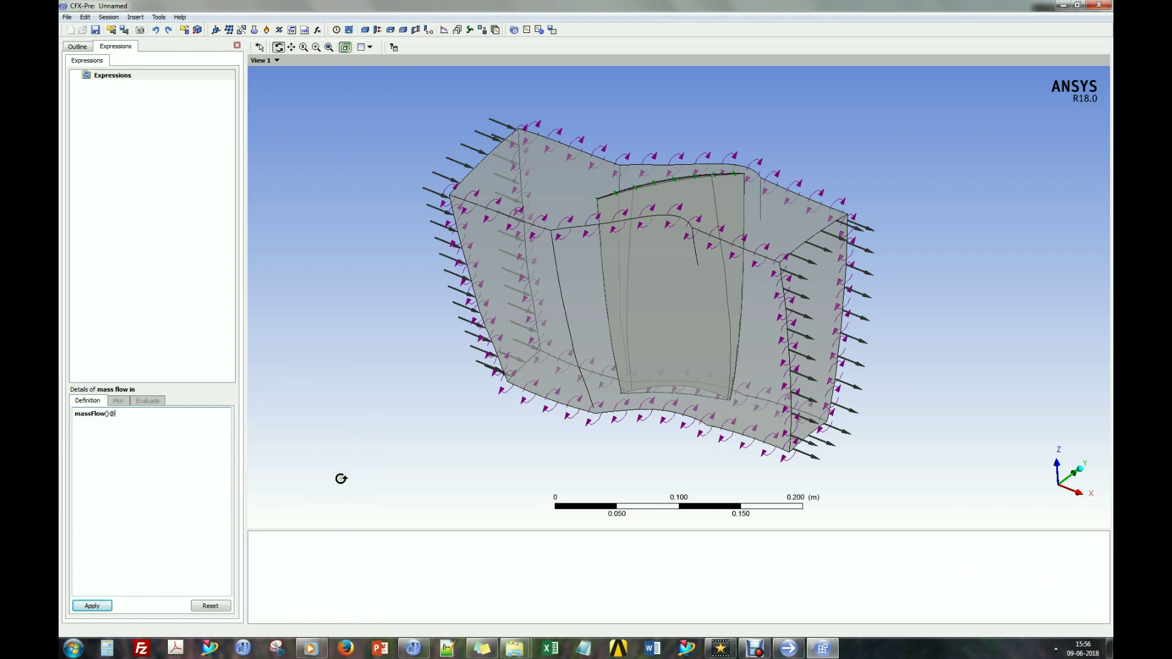
right_click(200, 449)
mouse_move(233, 508)
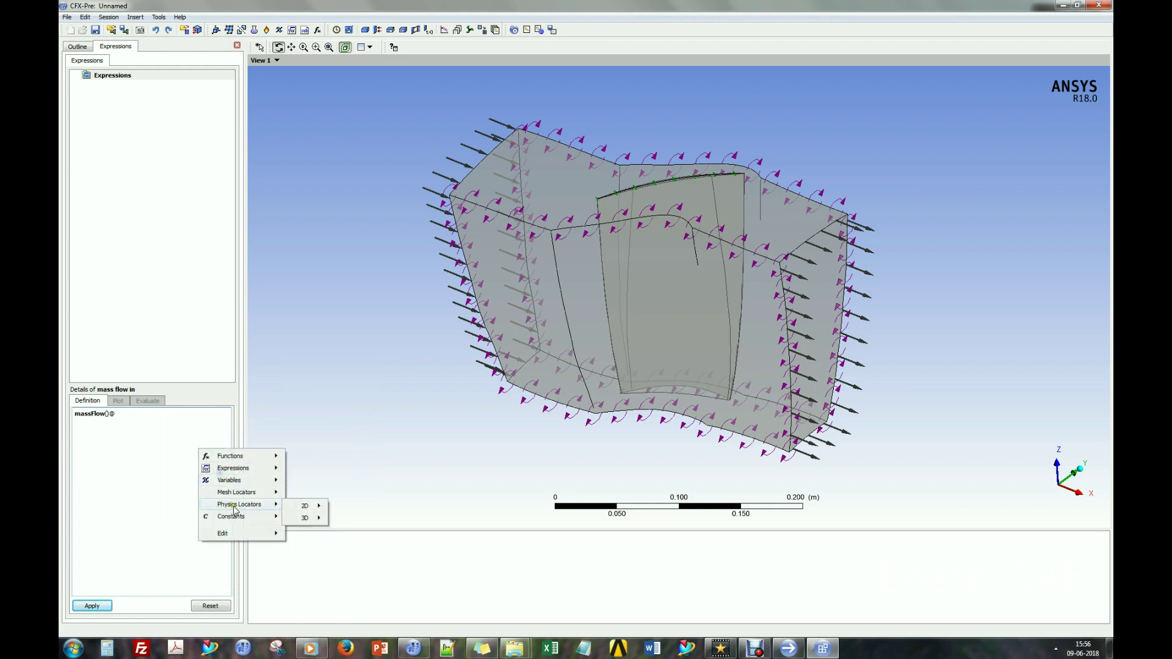
mouse_move(304, 506)
left_click(373, 536)
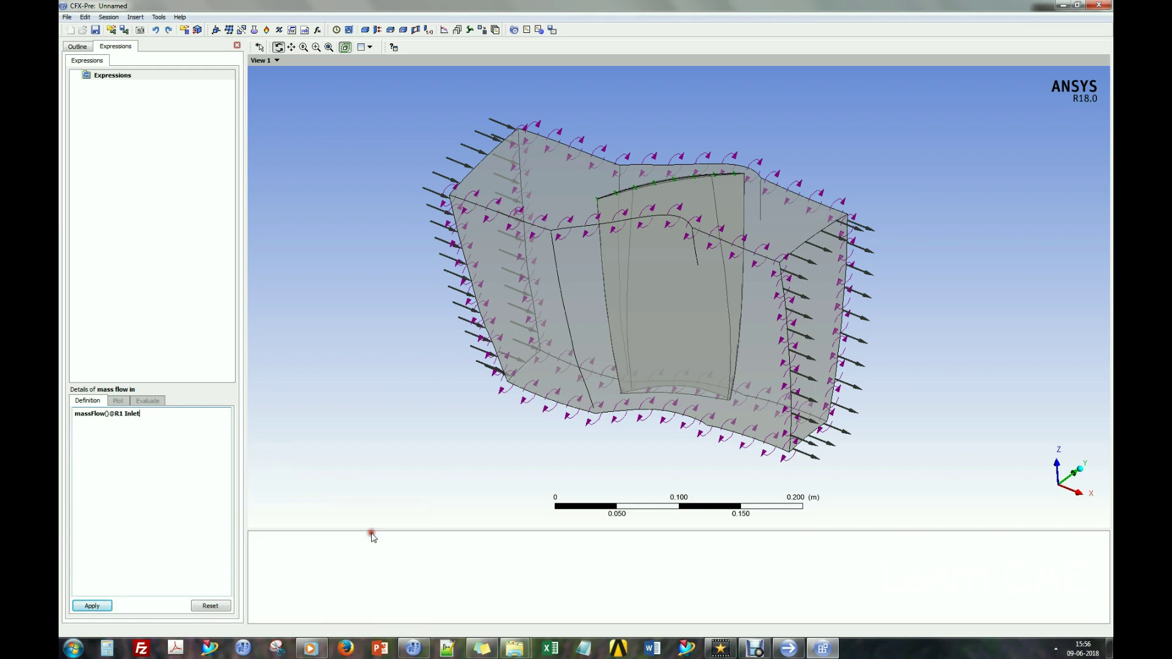
left_click(103, 607)
Insert a second expression named "mass flow out".
right_click(125, 210)
mouse_move(155, 221)
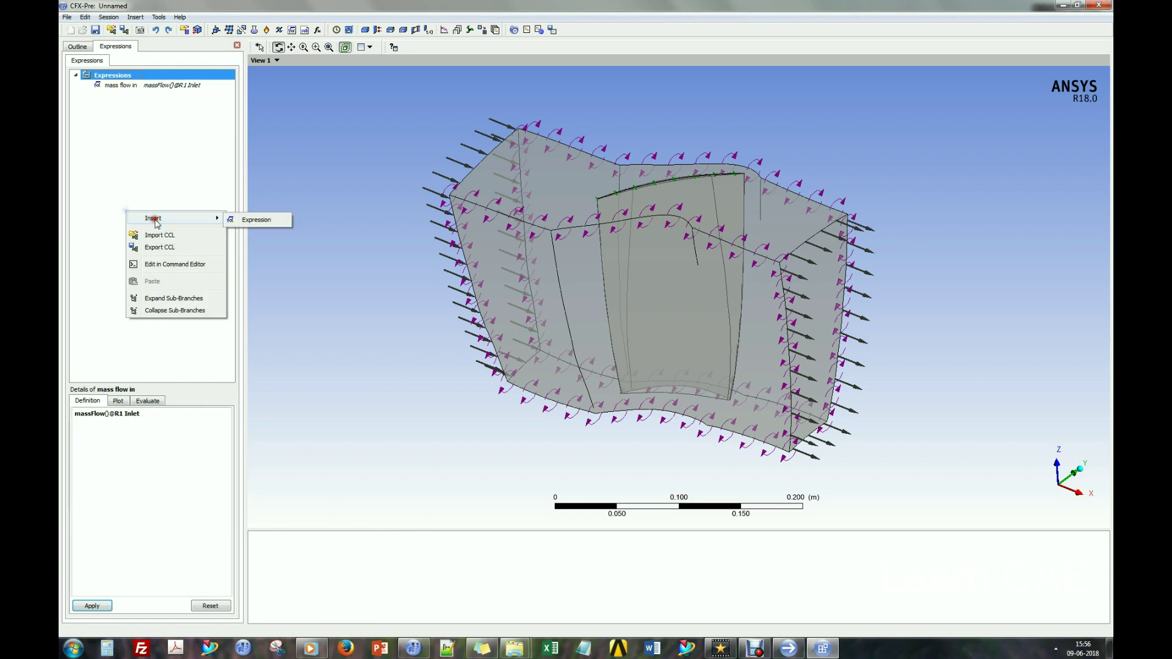
left_click(257, 220)
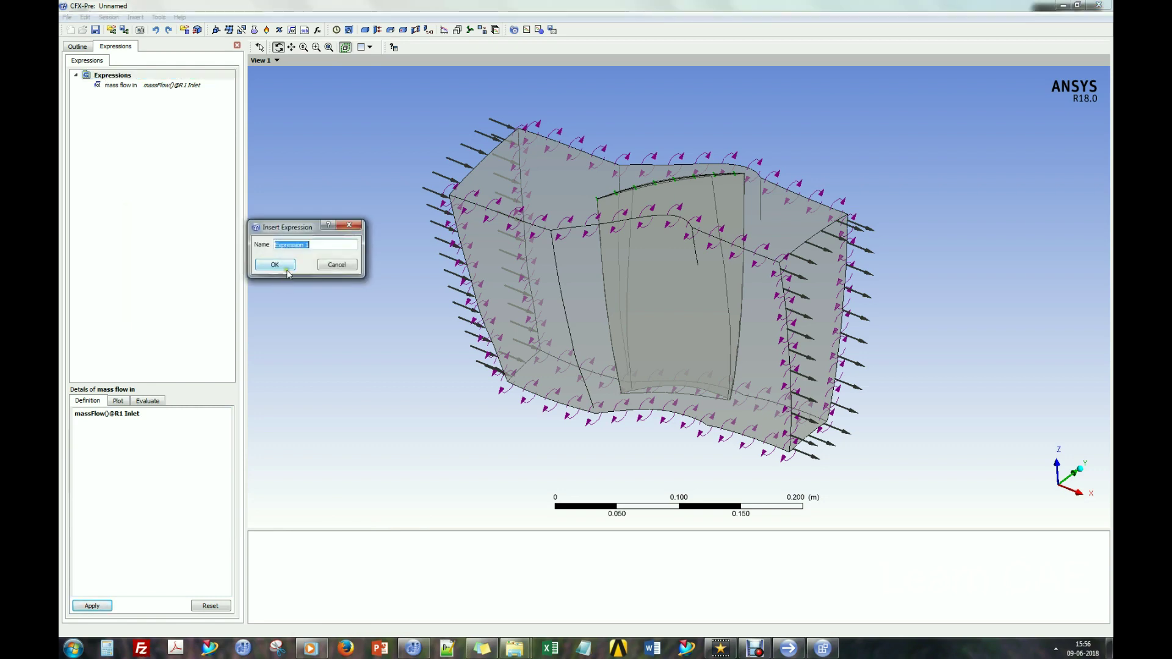
type("mass flow out")
left_click(283, 267)
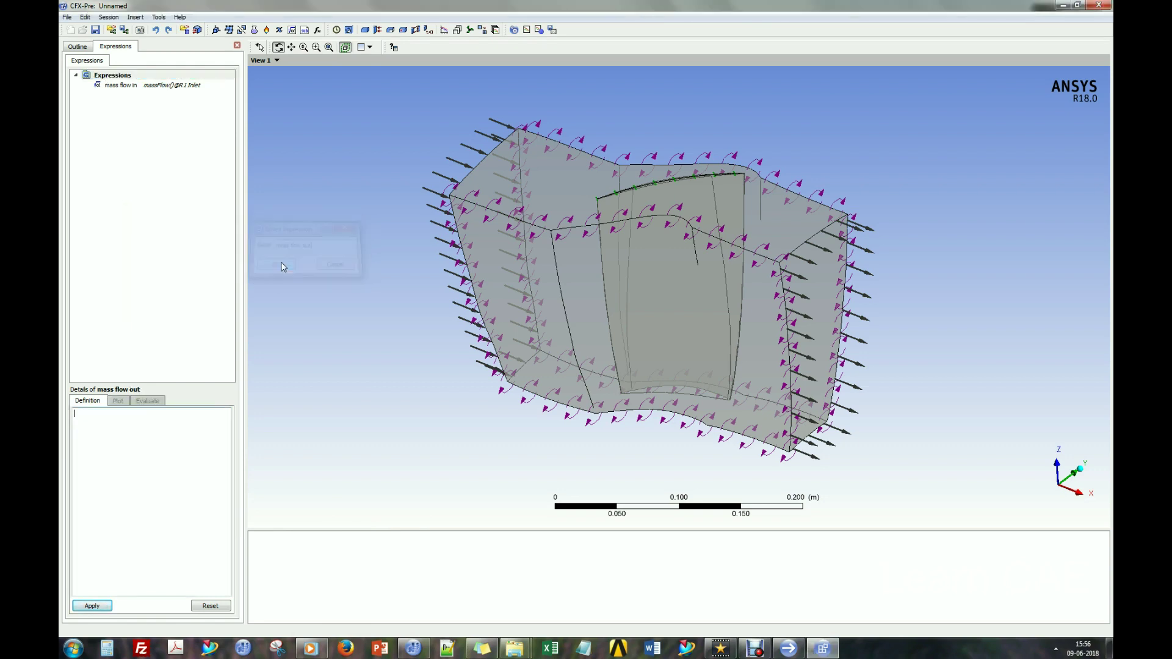
right_click(187, 420)
mouse_move(236, 449)
mouse_move(299, 446)
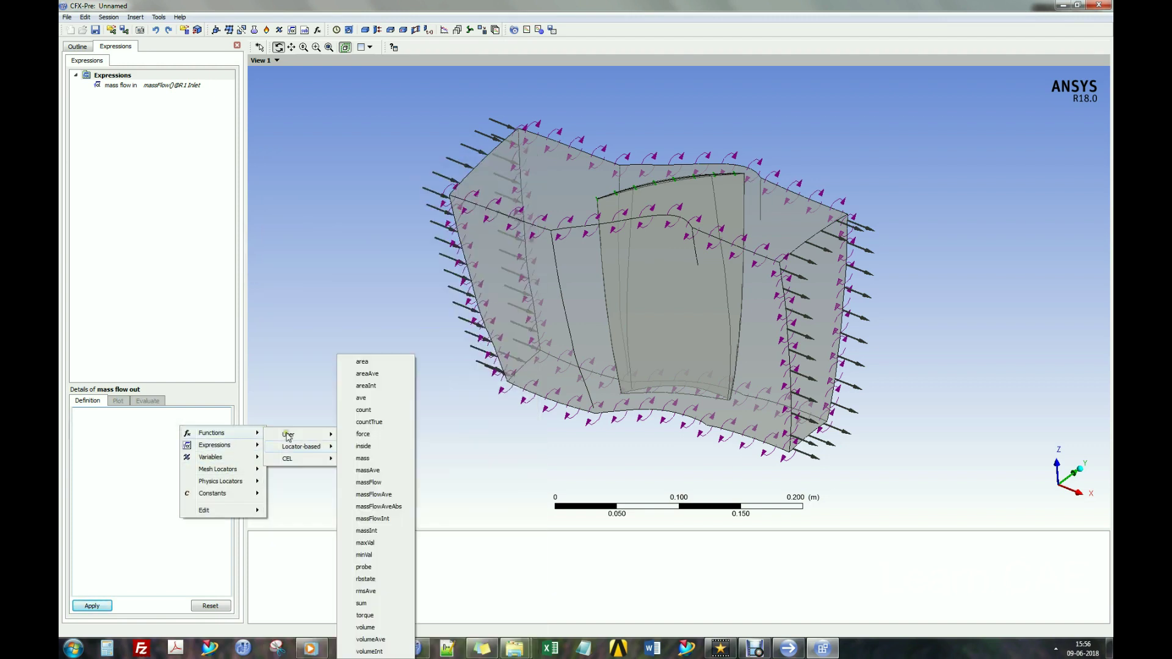
left_click(394, 483)
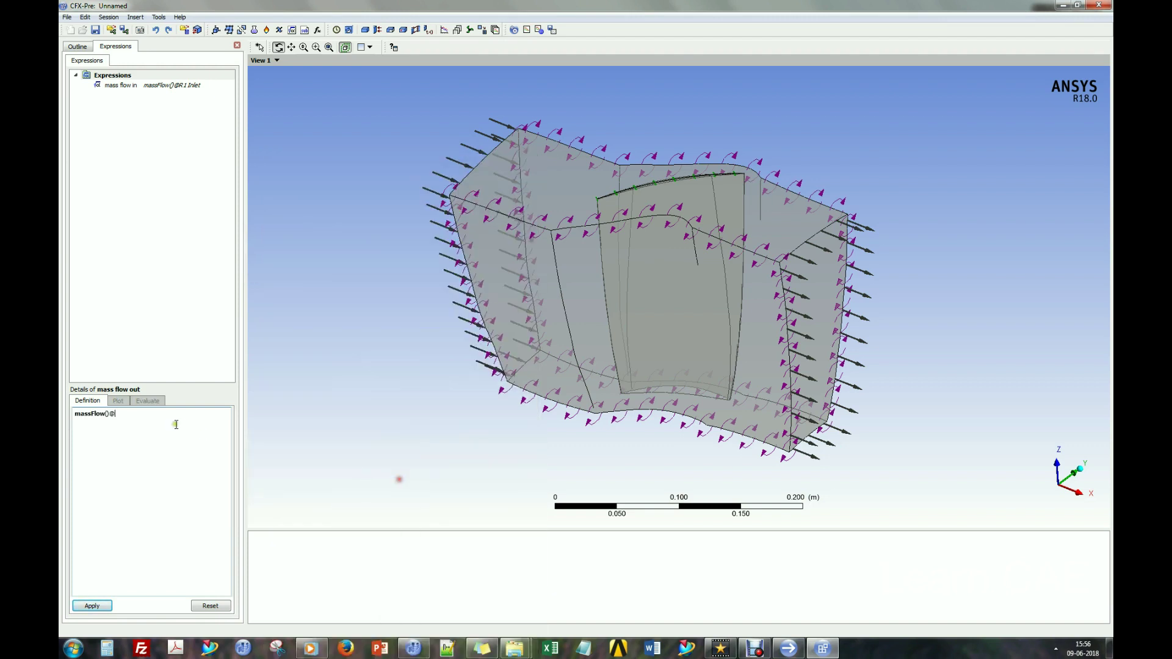
right_click(125, 412)
mouse_move(174, 472)
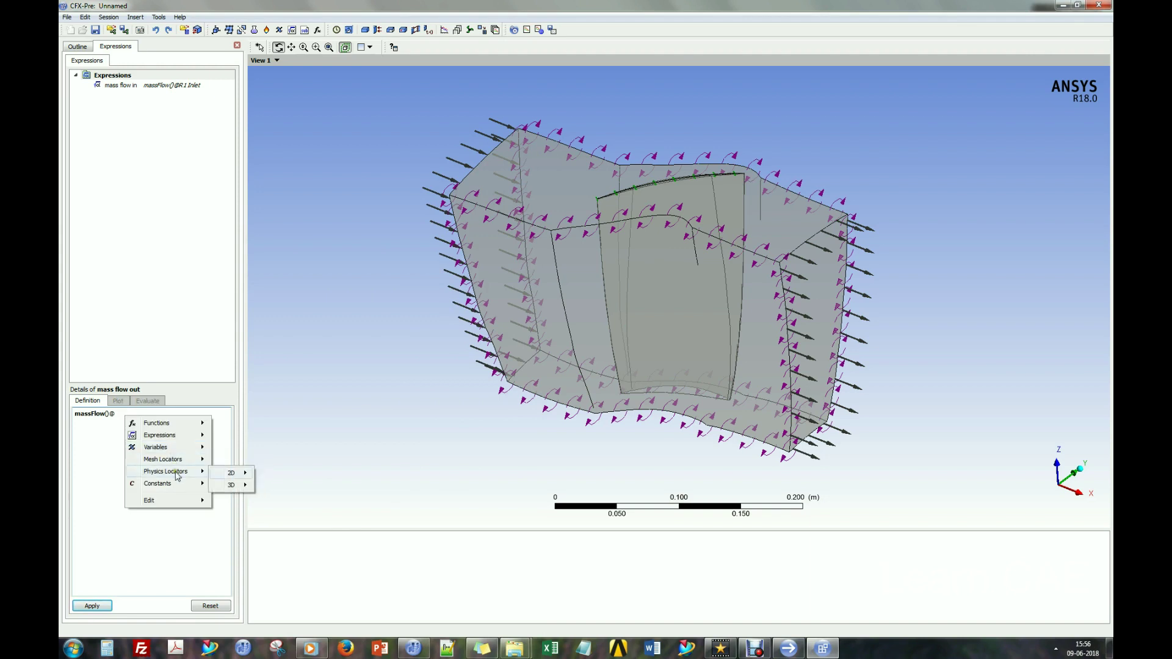
mouse_move(230, 473)
left_click(300, 511)
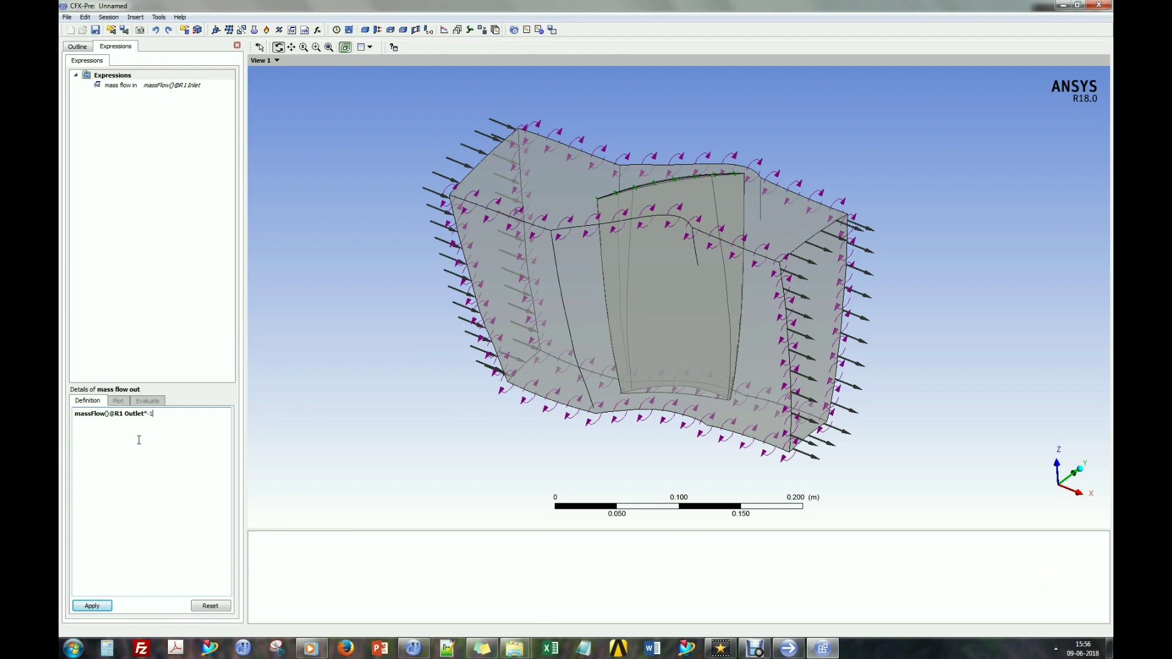
left_click(92, 605)
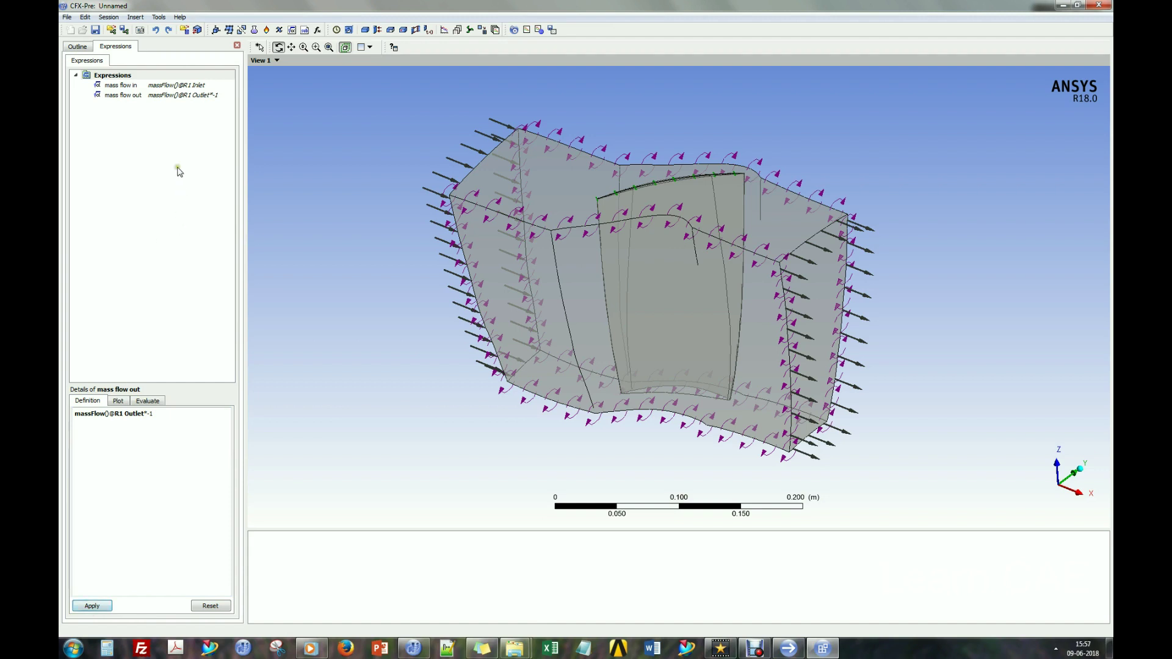
Insert a third expression named "PR".
right_click(129, 73)
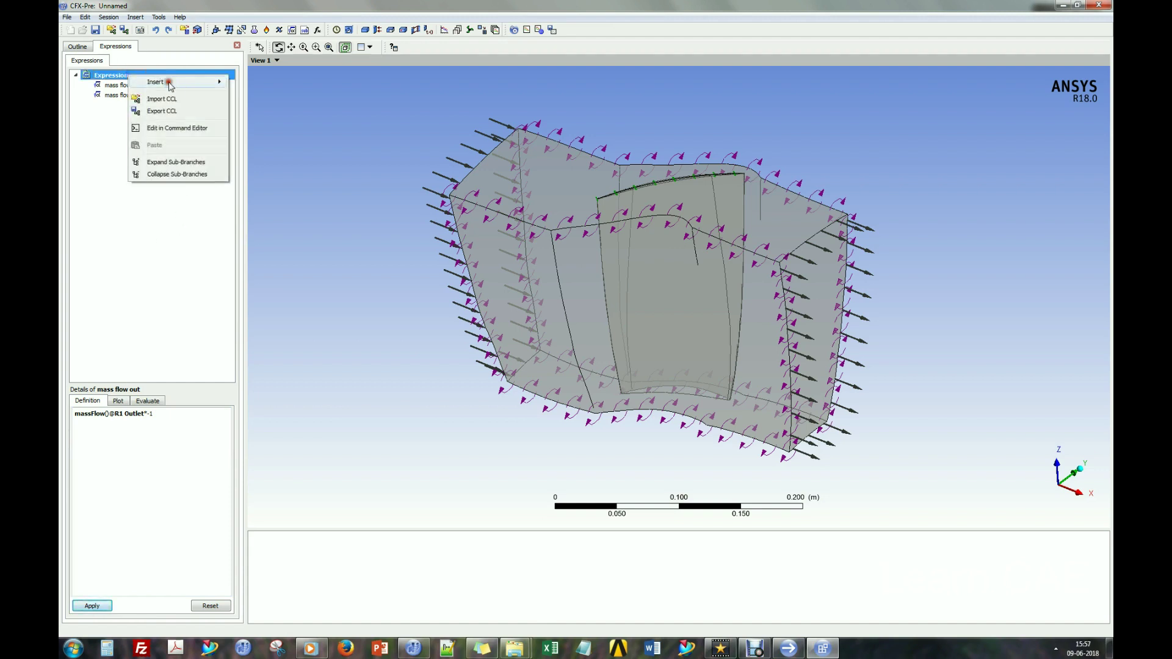
mouse_move(173, 87)
left_click(258, 83)
type("P")
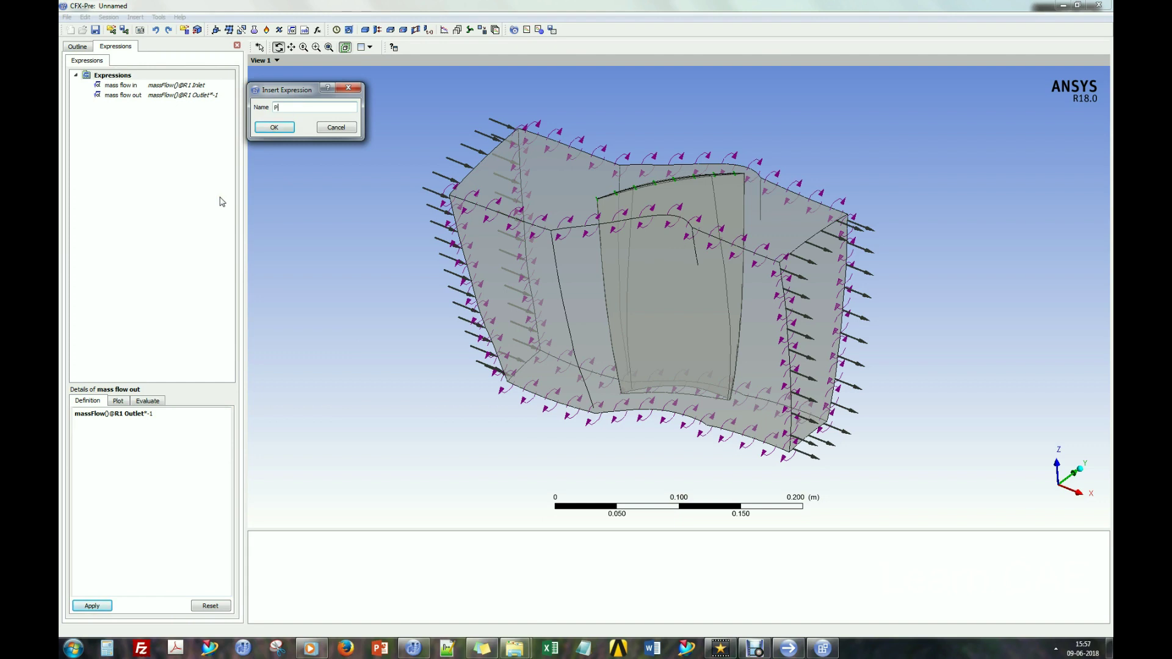
key("Return")
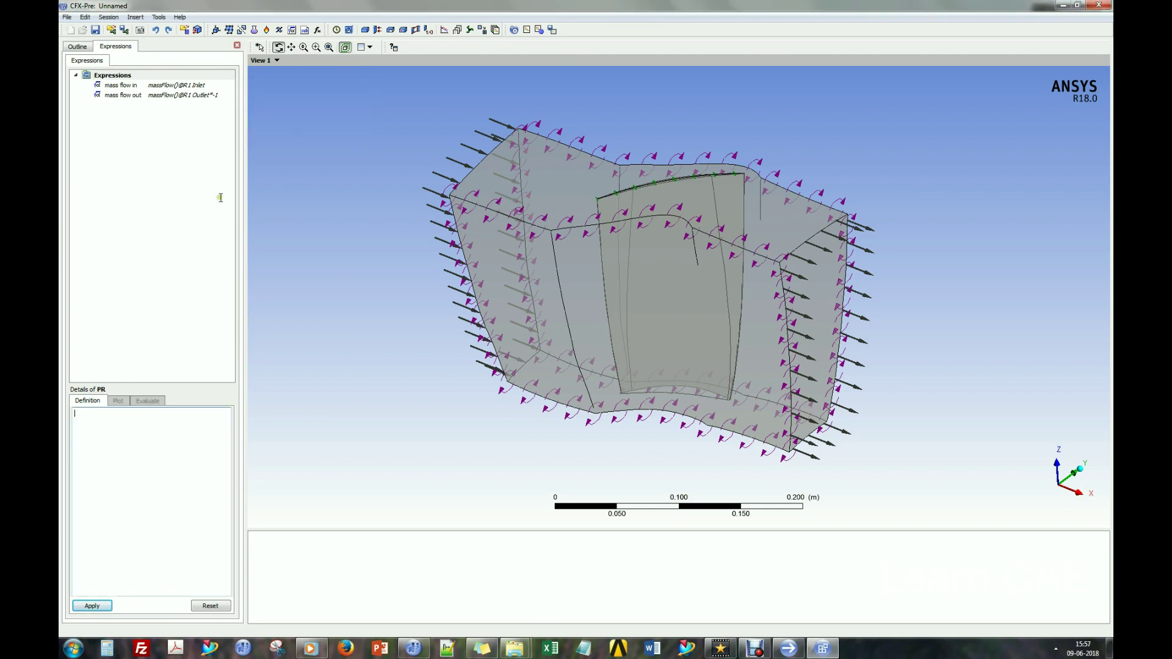
right_click(129, 435)
mouse_move(174, 454)
mouse_move(247, 457)
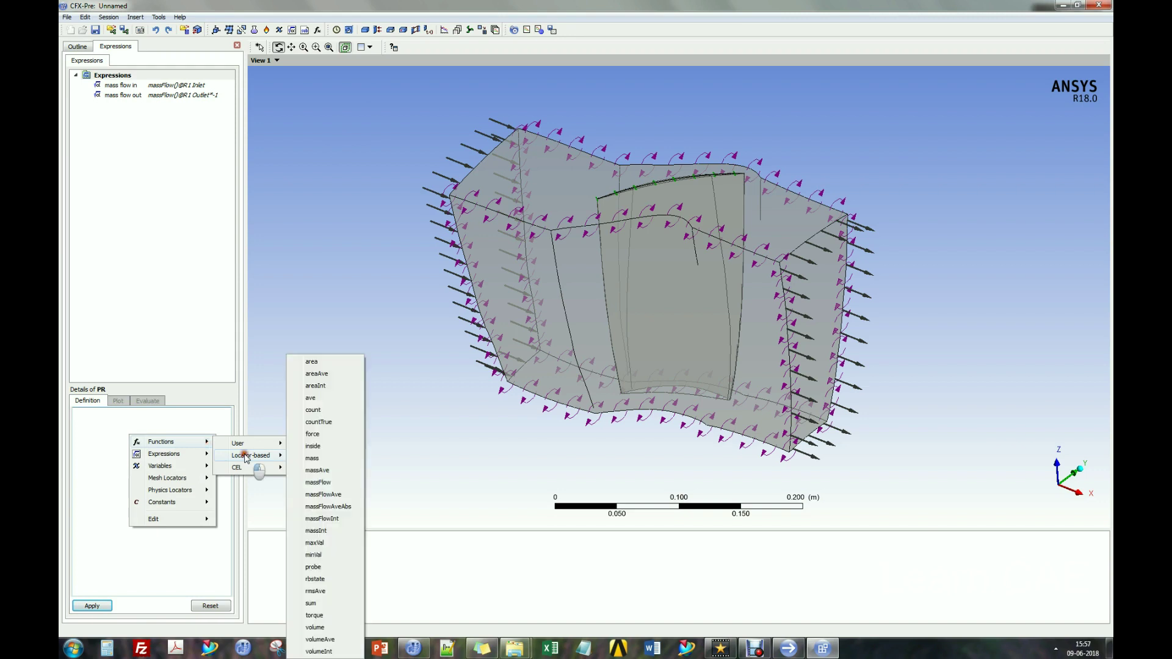
left_click(344, 491)
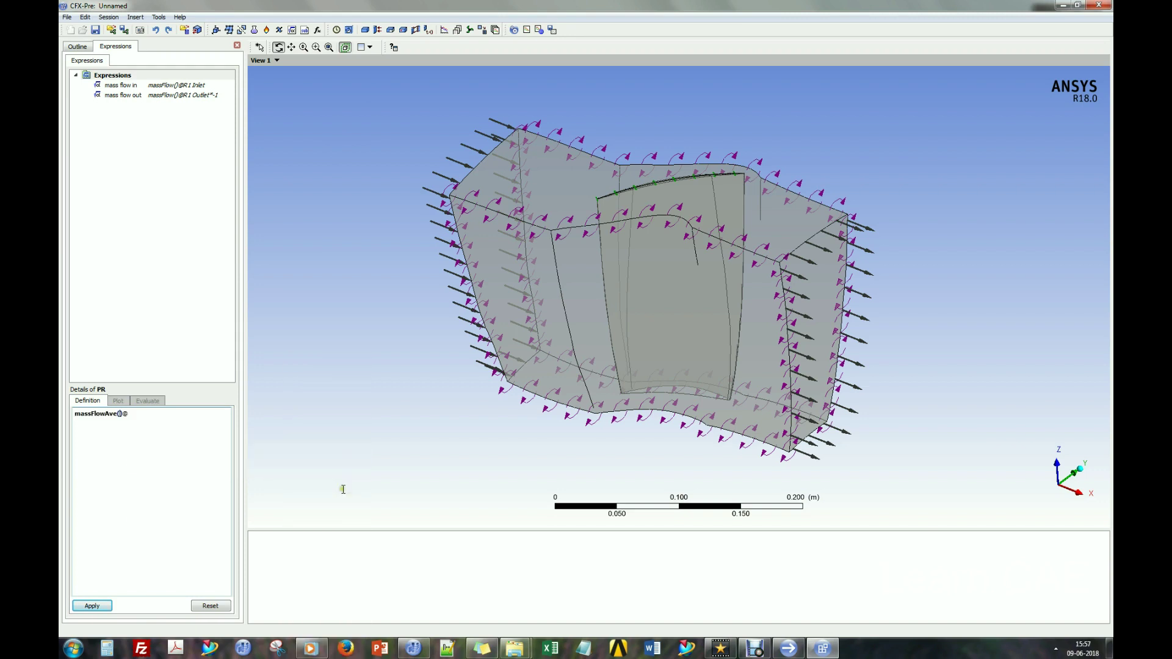
right_click(170, 430)
right_click(121, 415)
mouse_move(157, 469)
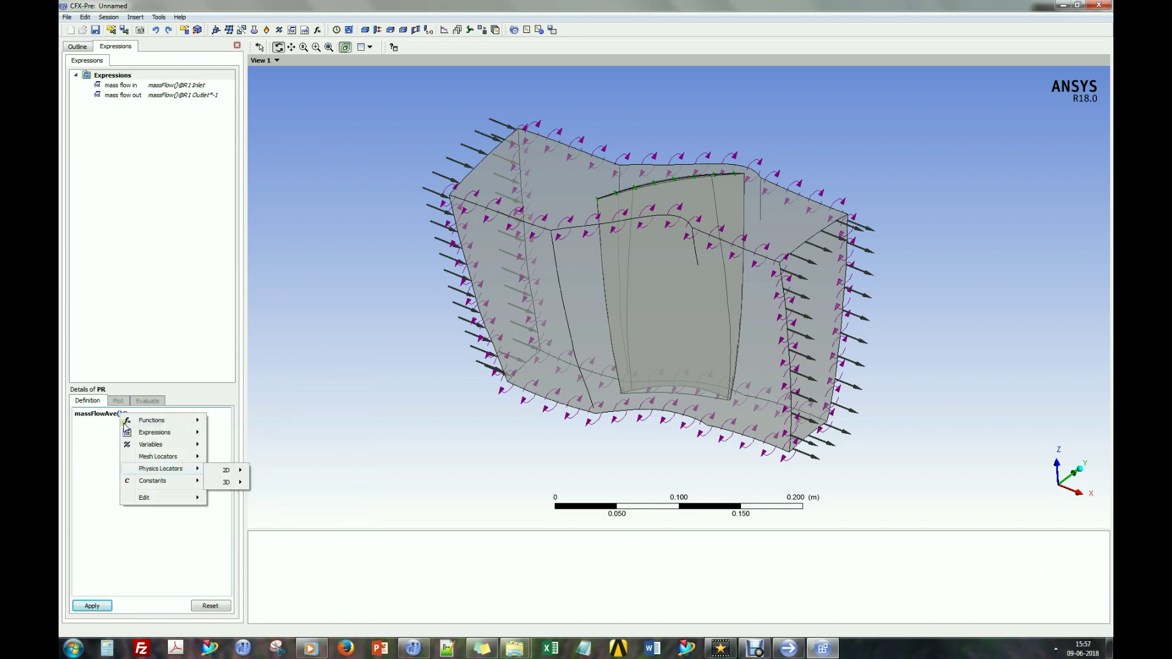
mouse_move(157, 444)
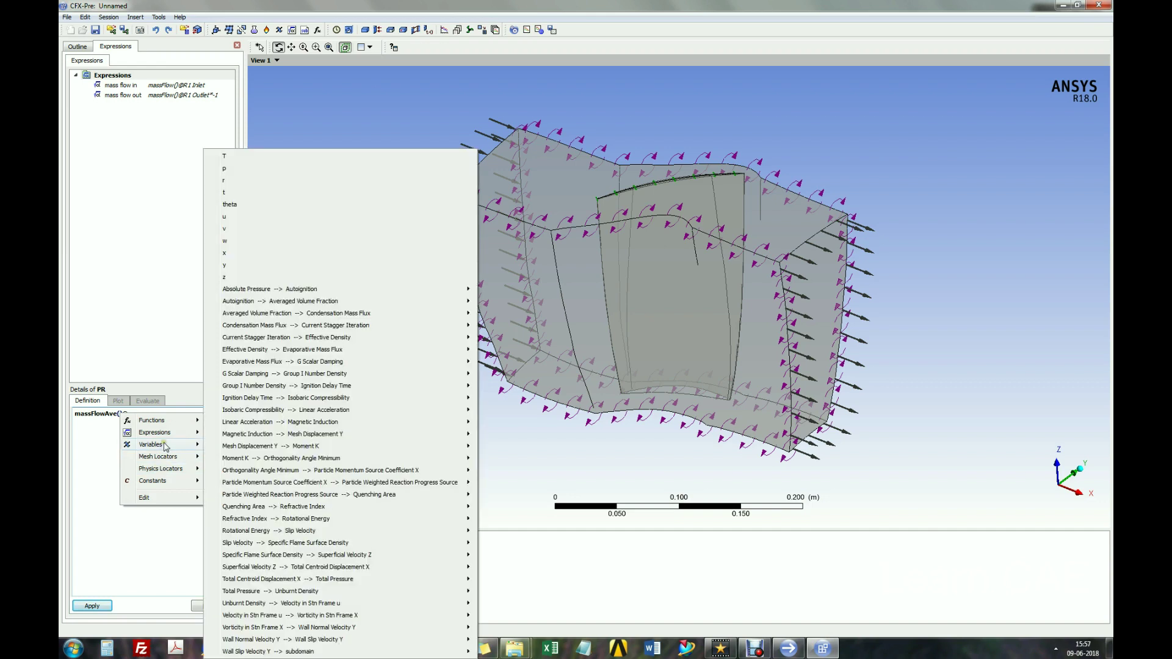
mouse_move(298, 604)
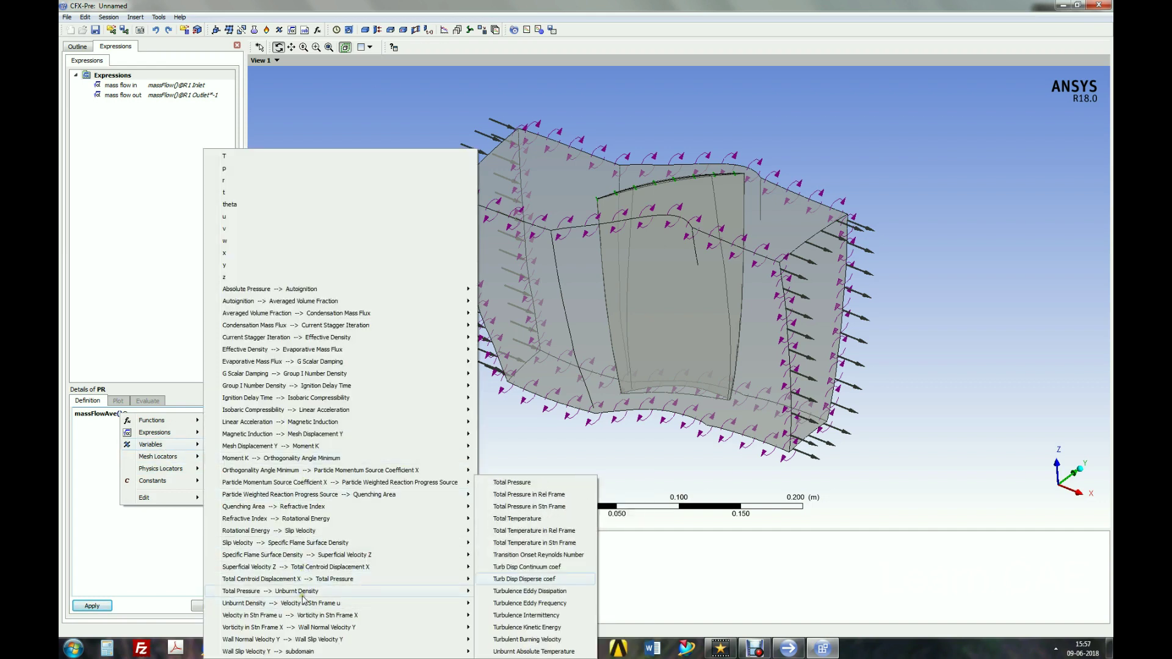
left_click(536, 506)
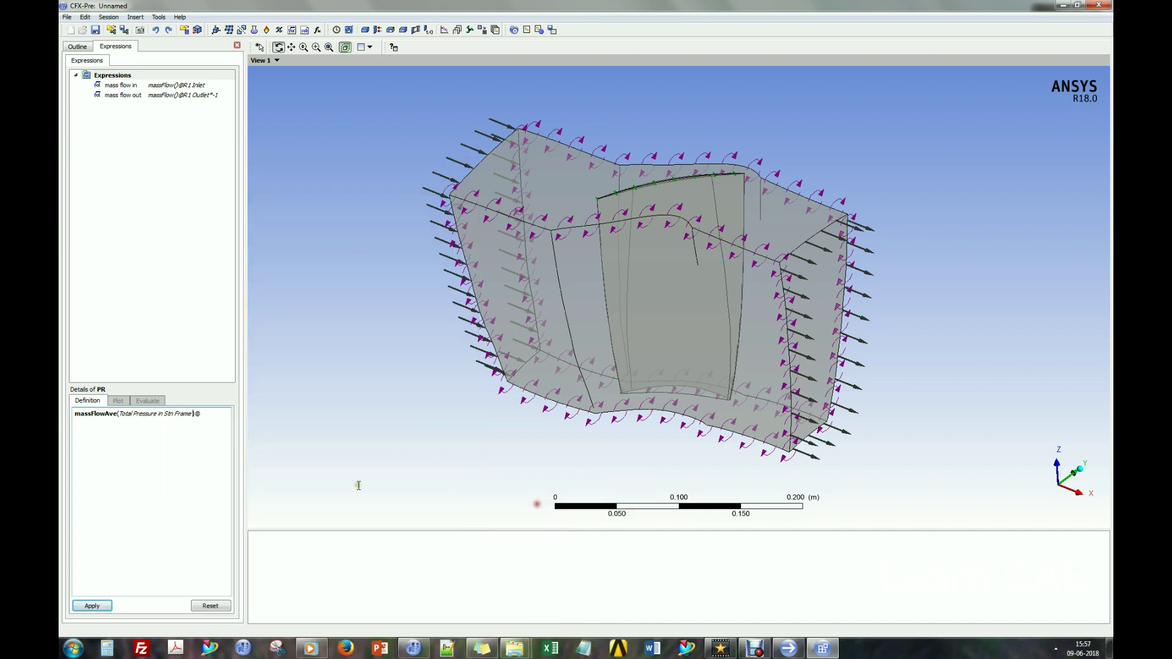
right_click(216, 415)
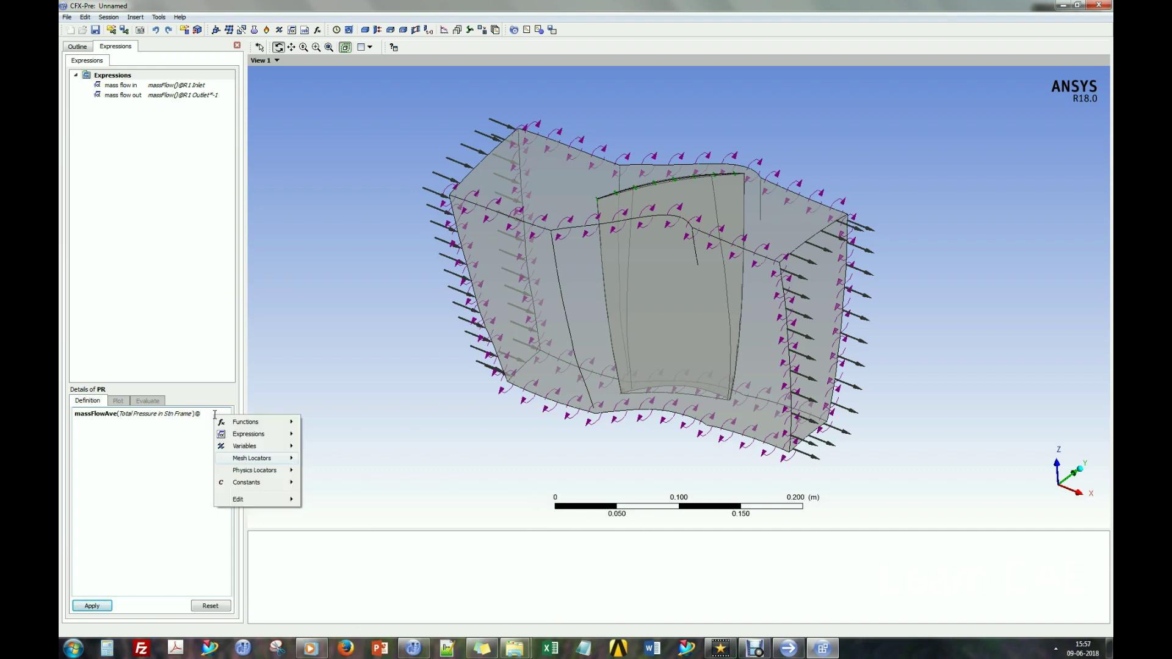
mouse_move(293, 477)
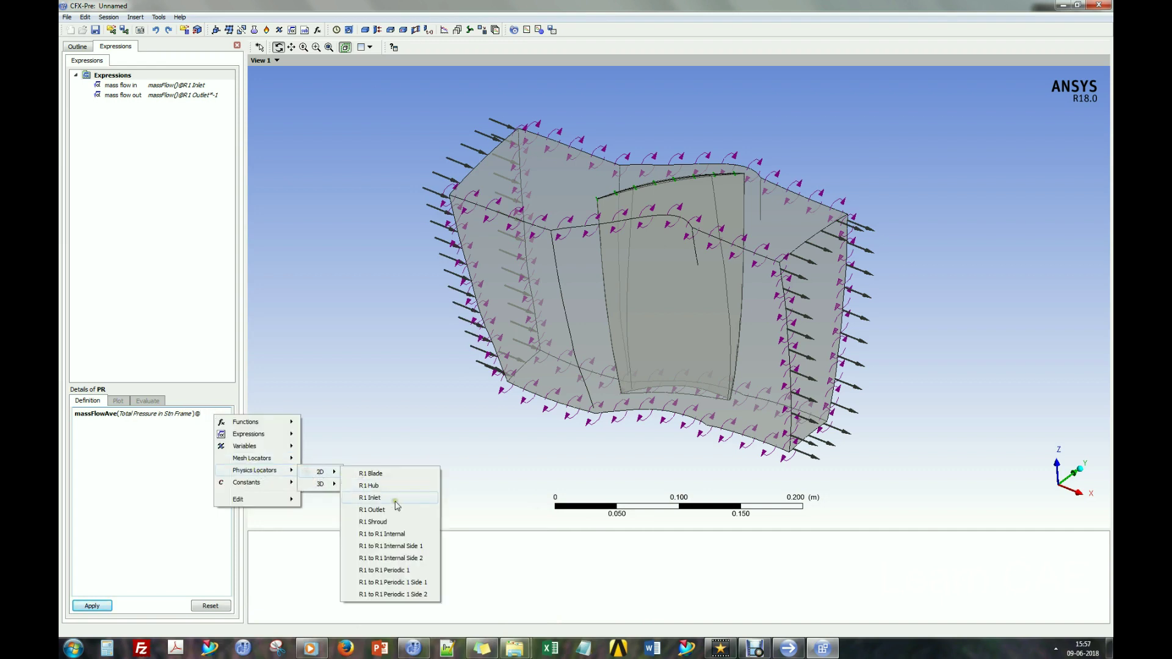
left_click(398, 511)
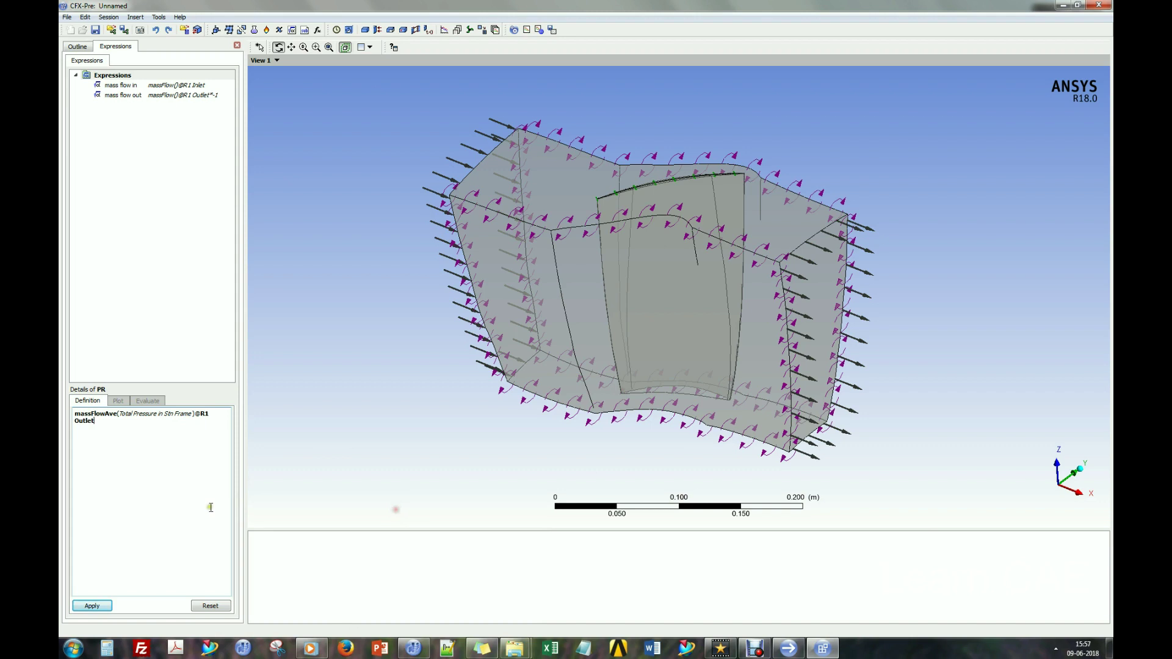
right_click(156, 439)
mouse_move(202, 445)
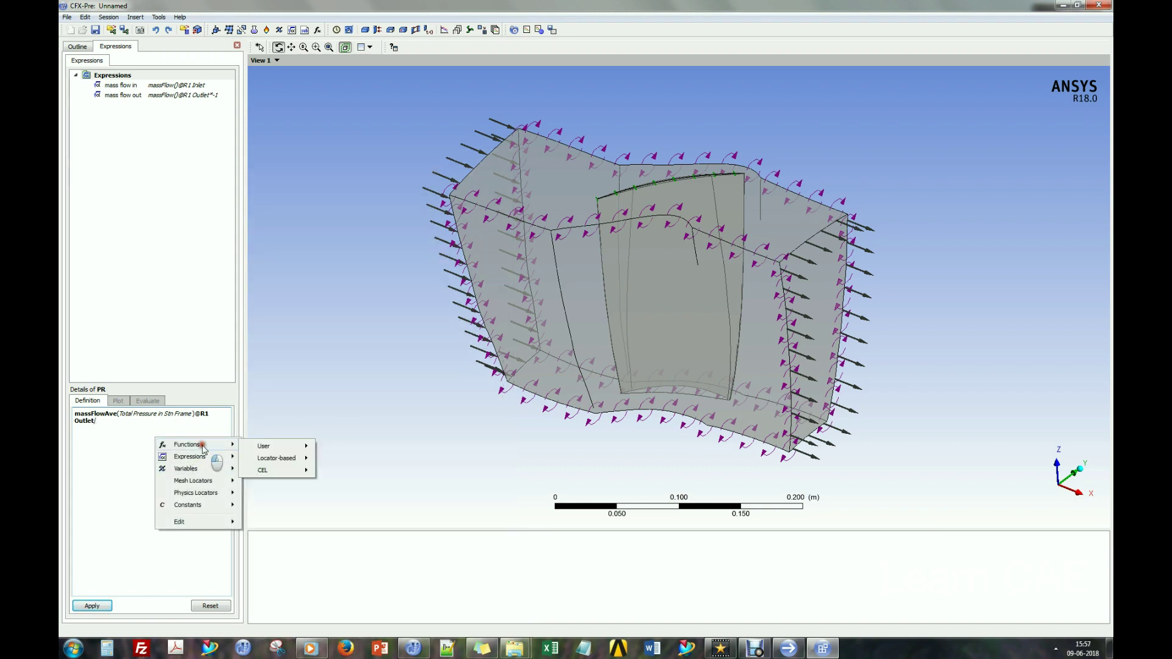
mouse_move(278, 458)
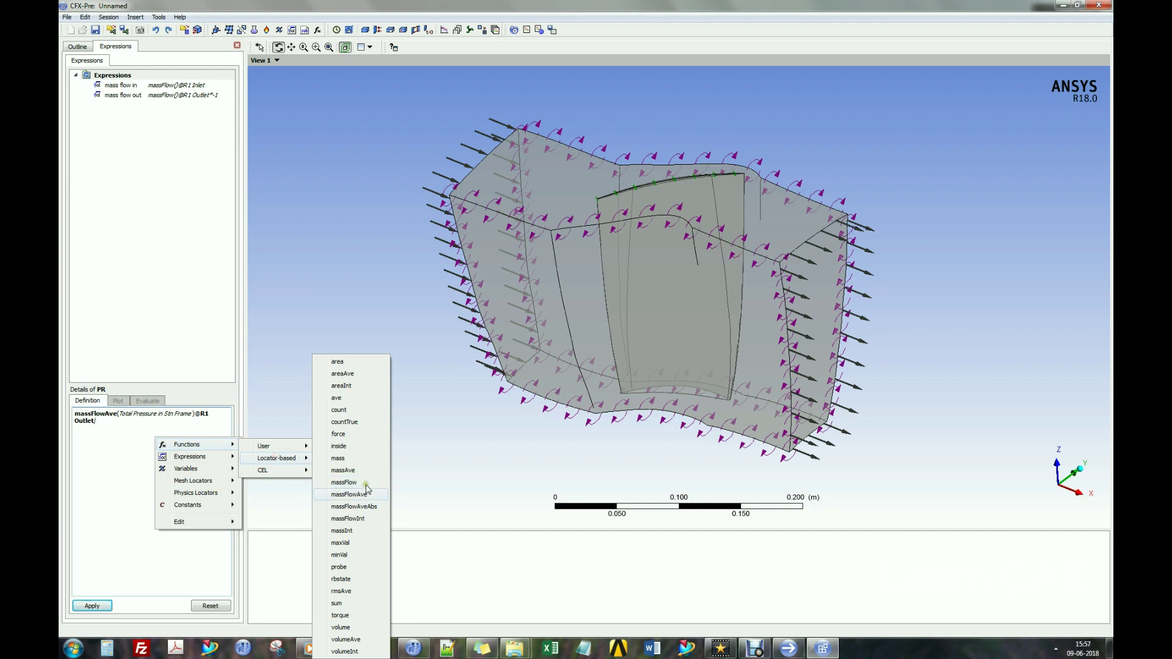
left_click(365, 494)
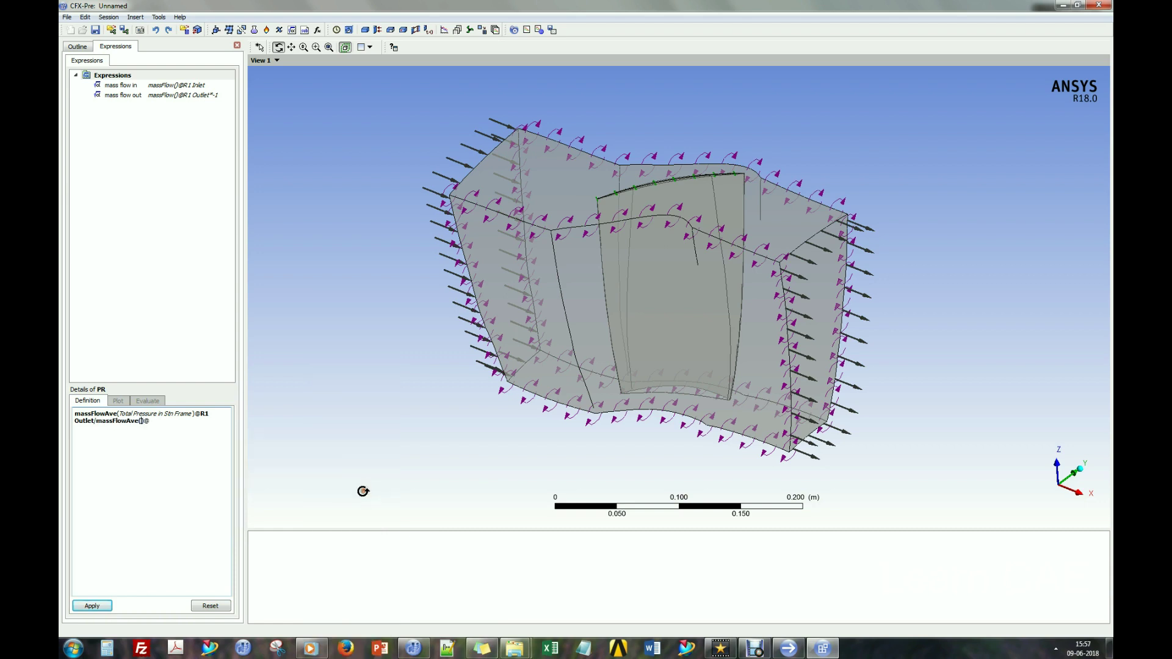
right_click(142, 423)
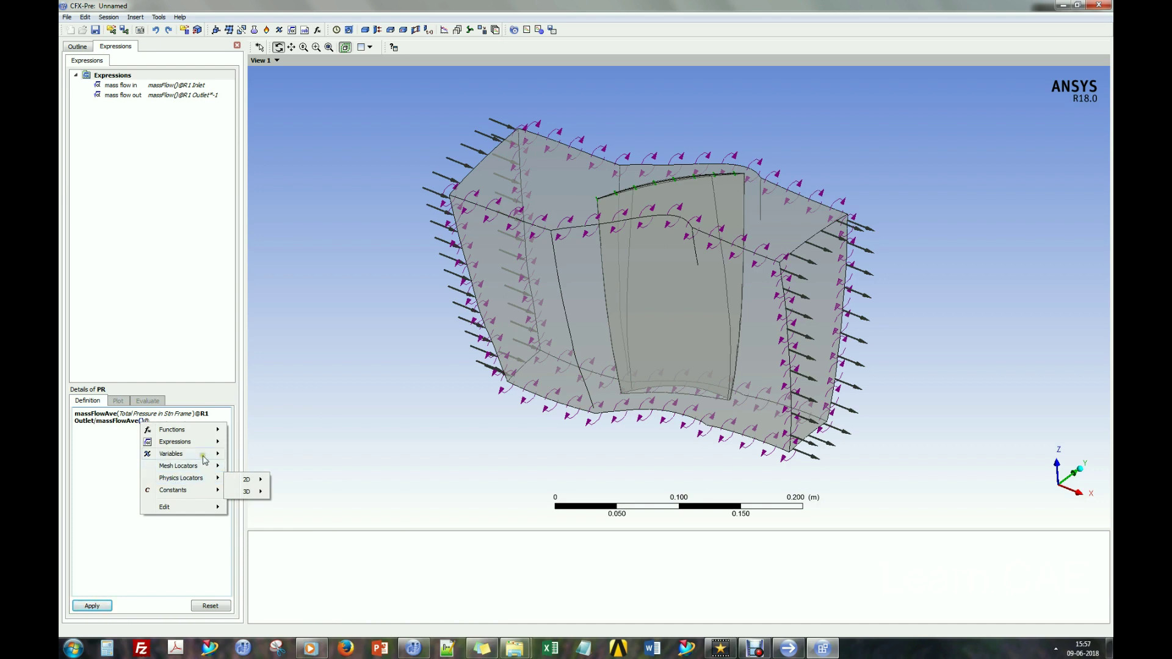
mouse_move(171, 453)
mouse_move(313, 606)
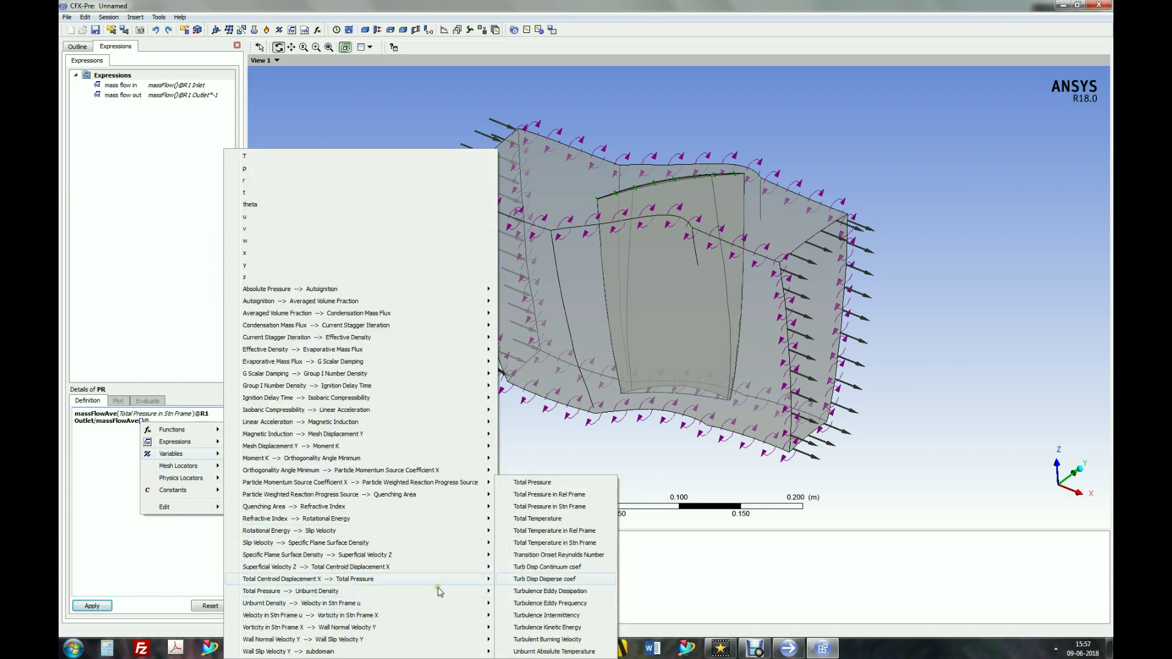
mouse_move(436, 580)
left_click(565, 507)
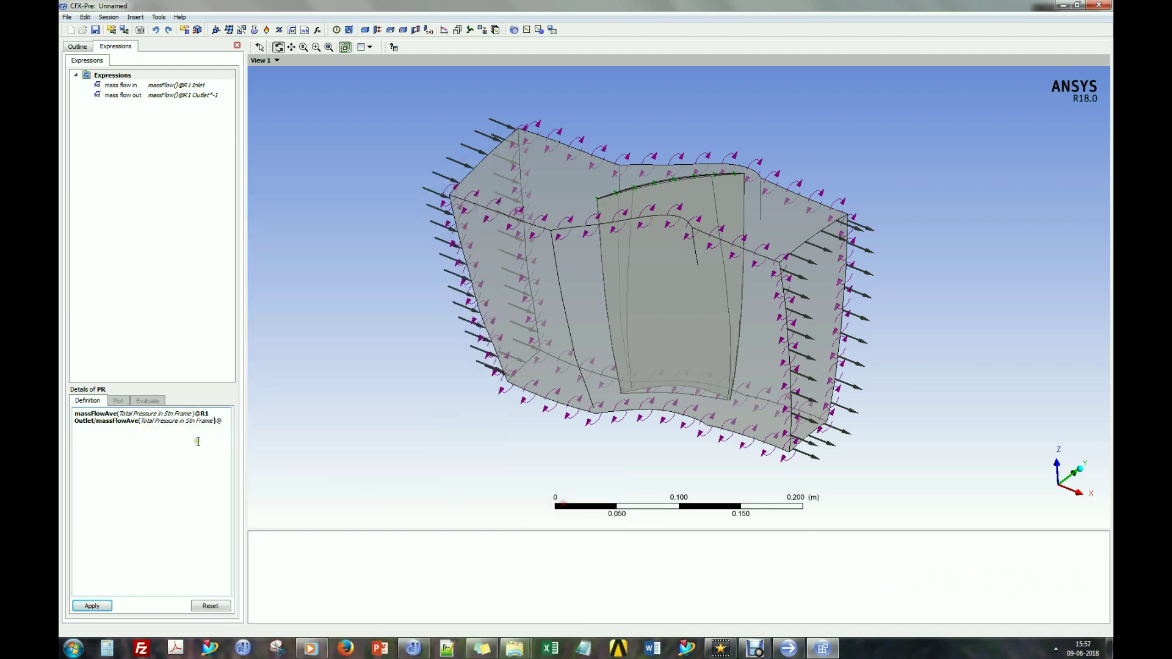
right_click(225, 421)
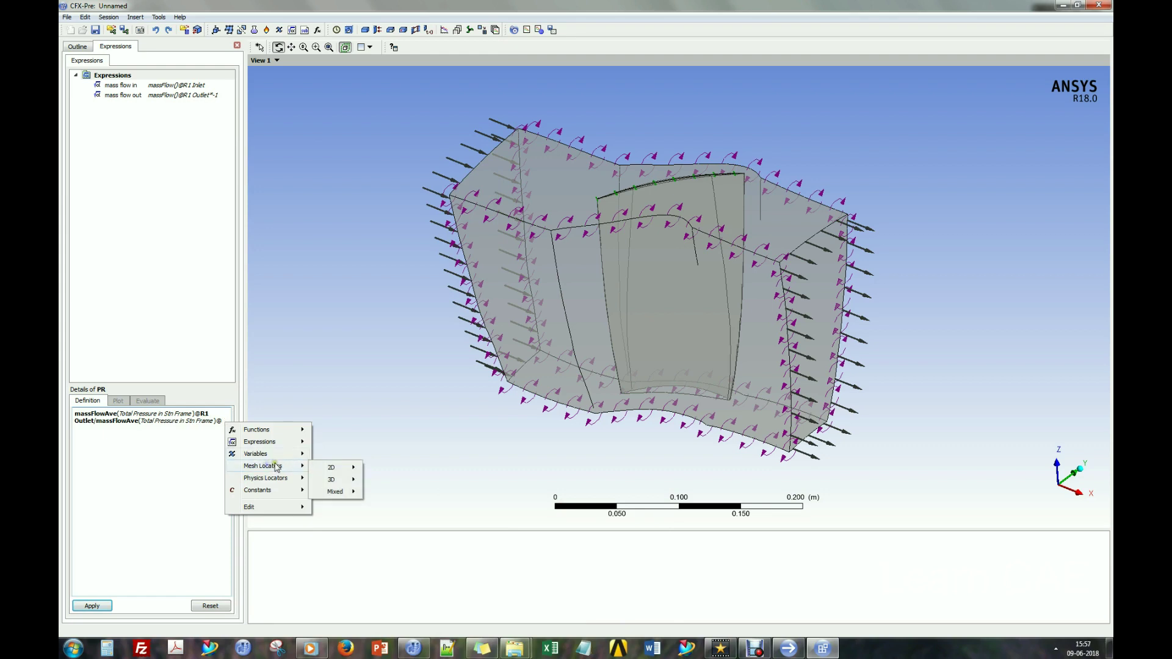
mouse_move(295, 479)
mouse_move(332, 479)
left_click(398, 506)
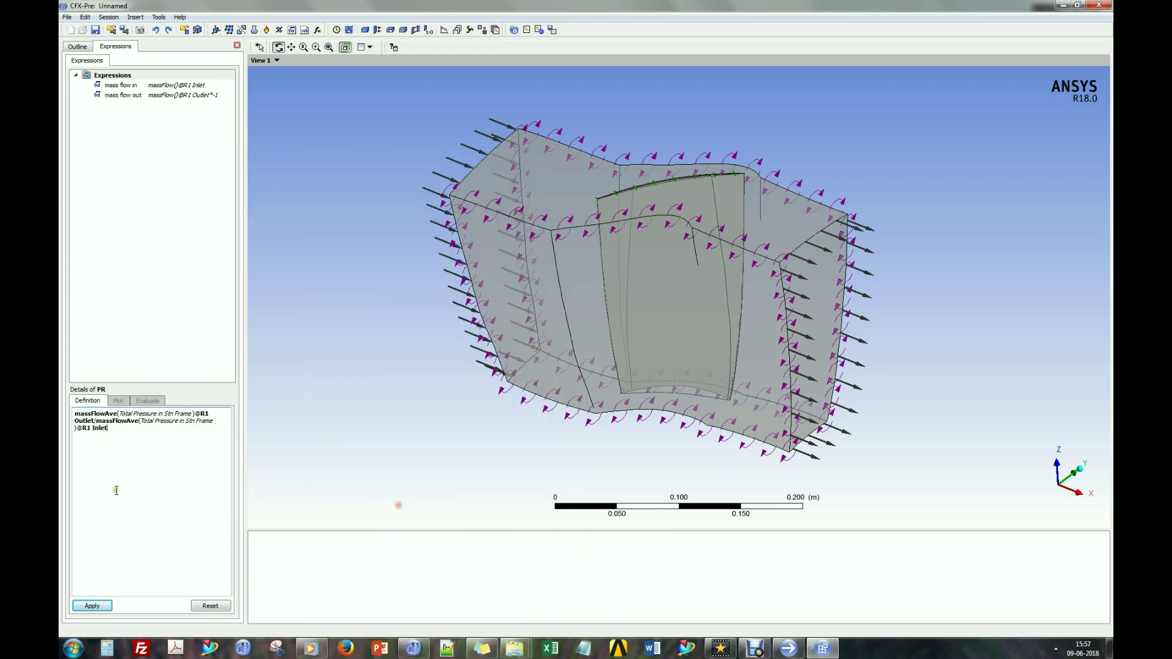
left_click(91, 607)
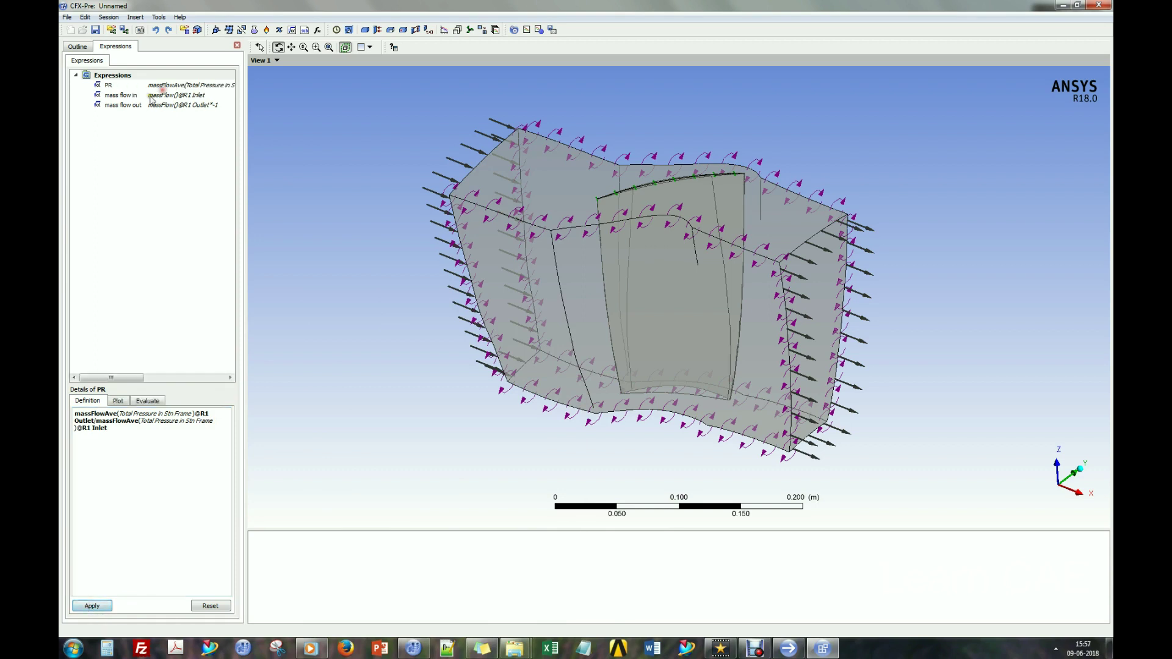
Insert a fourth expression named "TR".
right_click(118, 75)
mouse_move(147, 85)
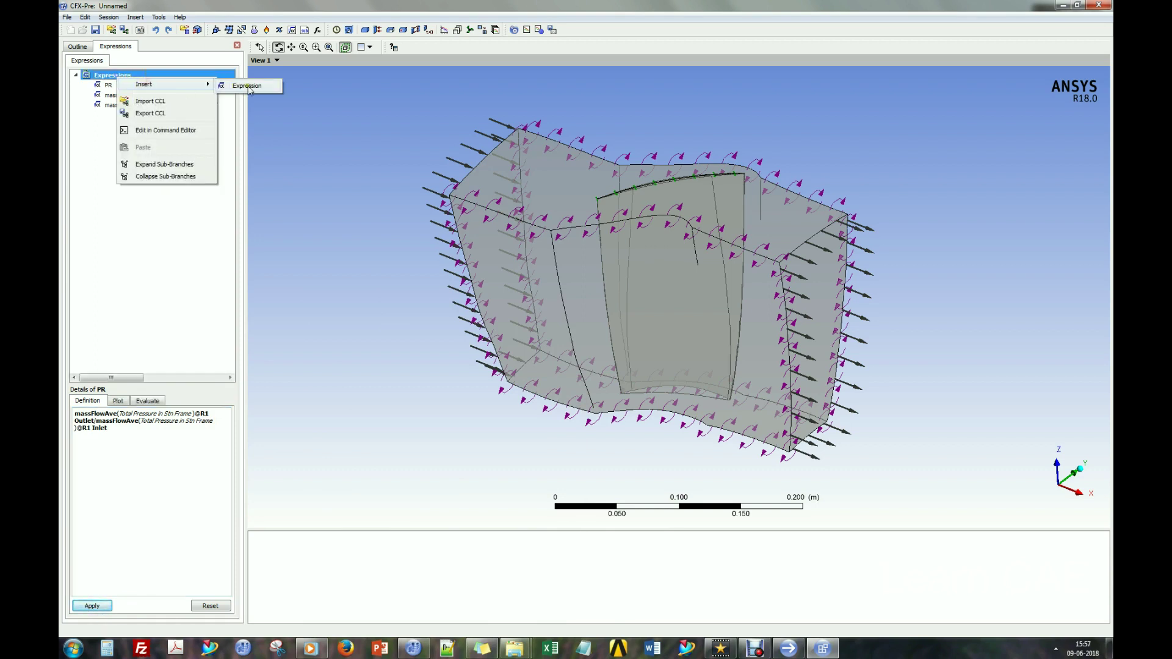
left_click(245, 86)
type("TR")
key("Return")
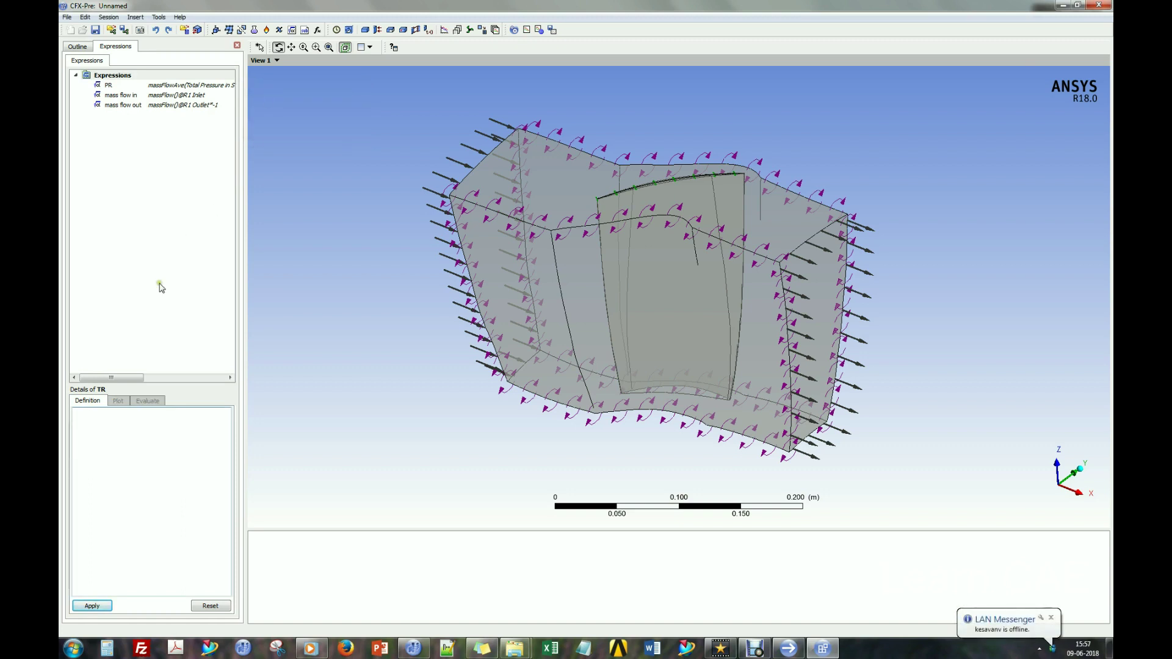
right_click(127, 442)
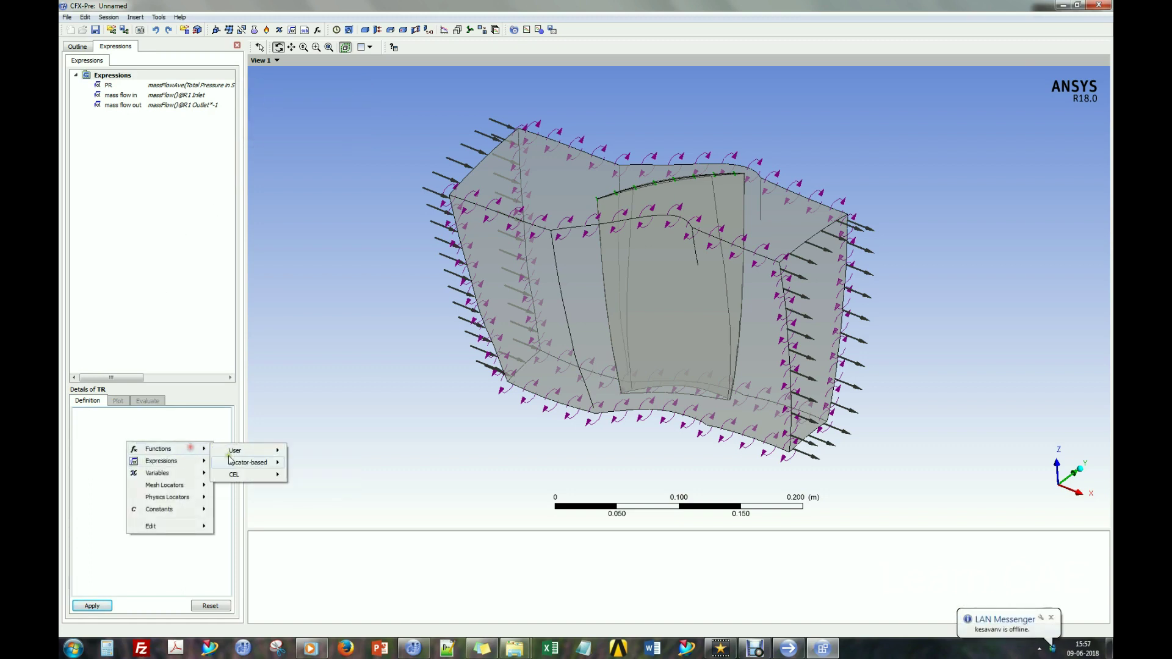
mouse_move(248, 463)
left_click(324, 493)
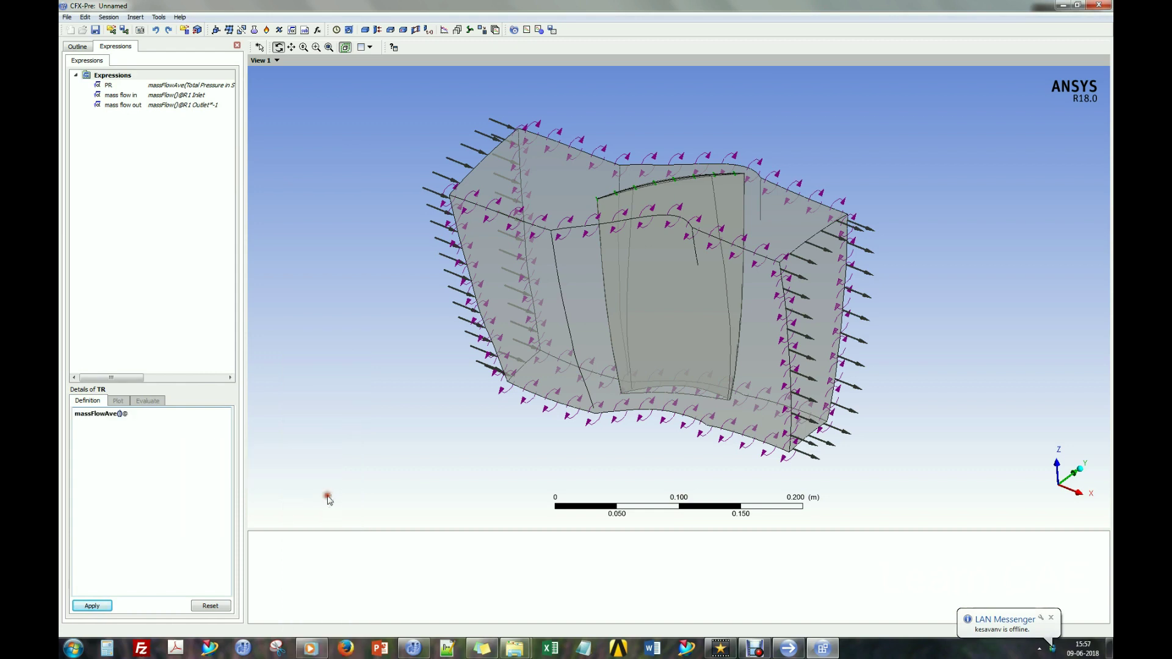
right_click(120, 414)
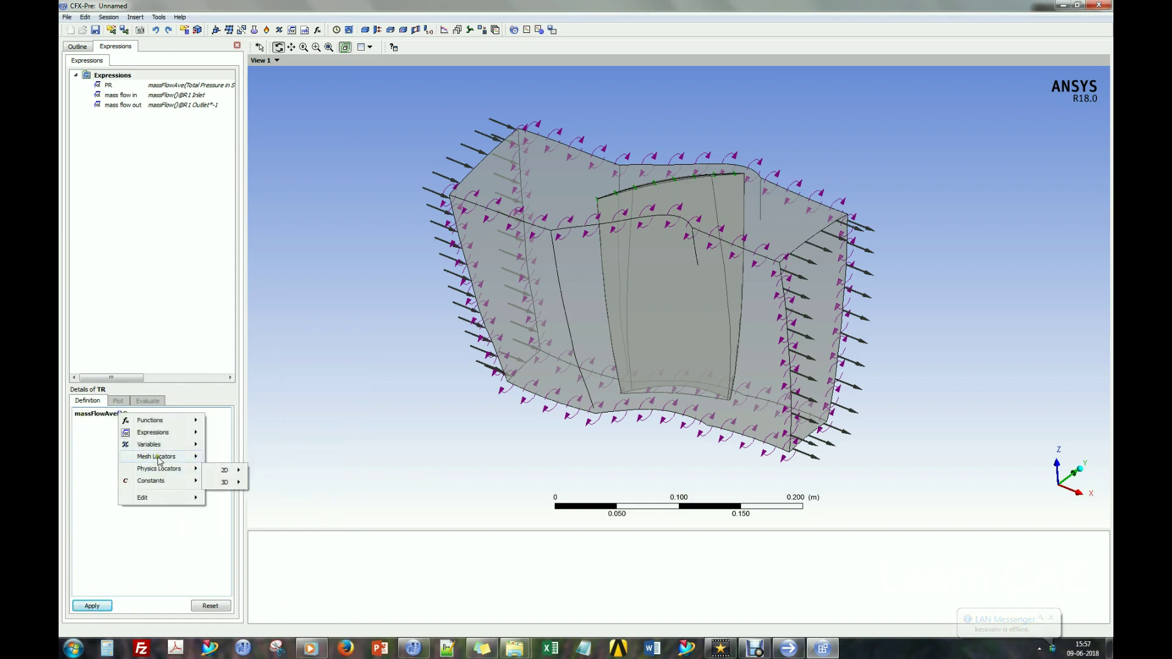
mouse_move(160, 446)
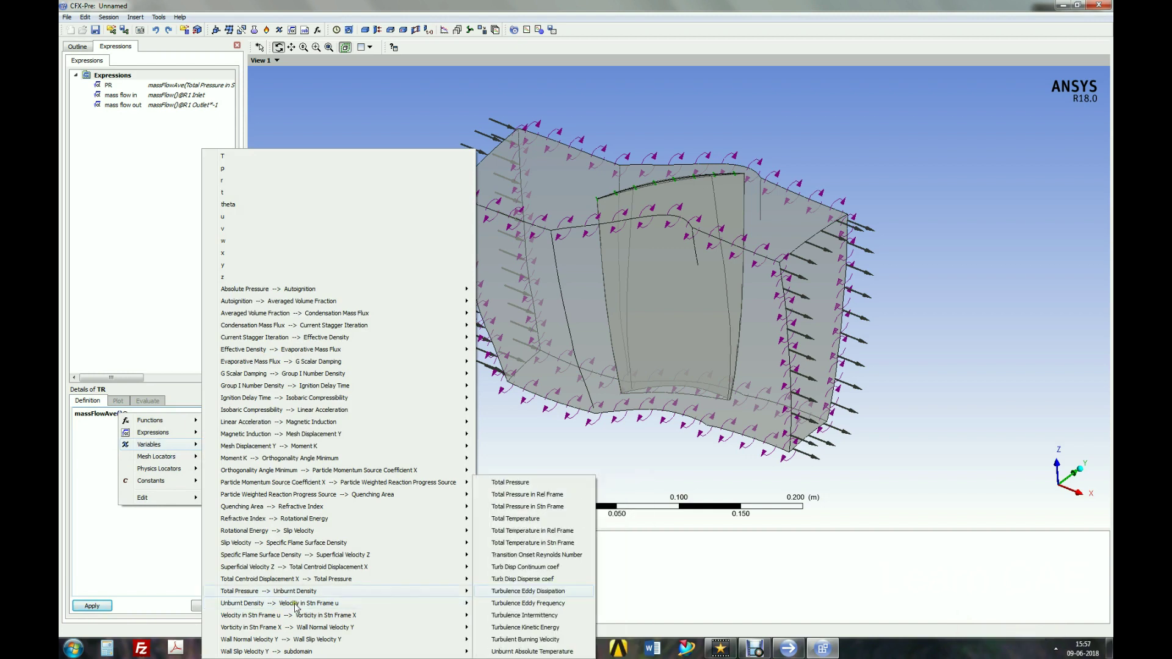
left_click(537, 543)
right_click(214, 423)
mouse_move(268, 471)
mouse_move(334, 475)
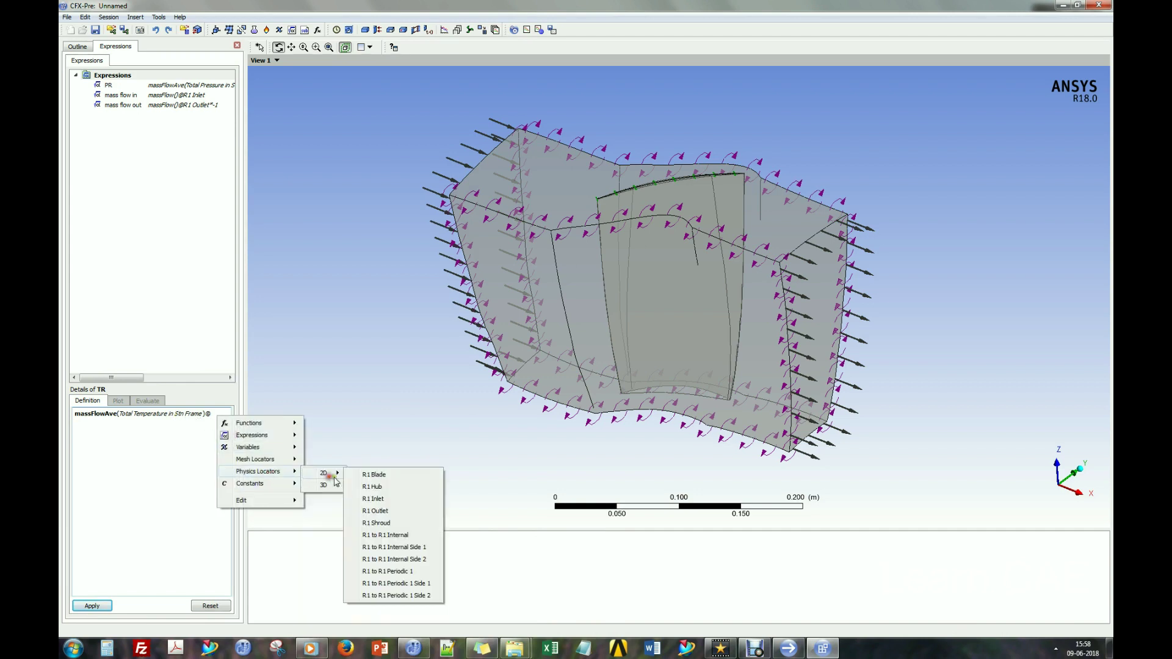
left_click(387, 512)
Reuse the TR numerator as its divisor with the location changed to R1 Inlet, and apply the expression.
key("ctrl+a")
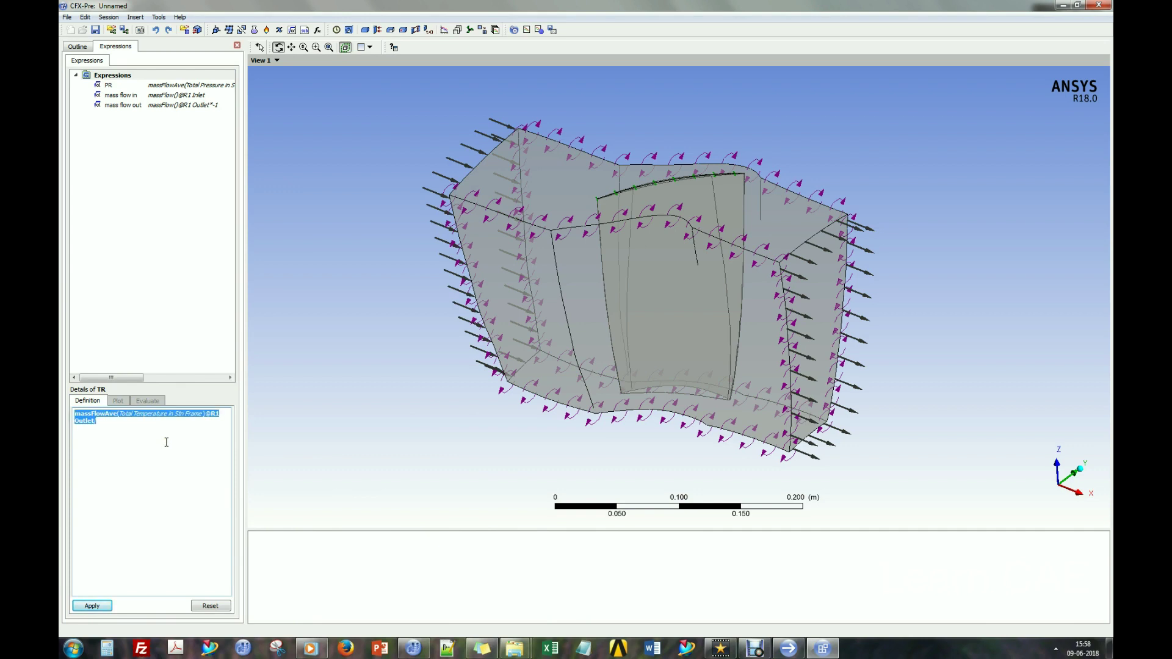
right_click(105, 414)
key("Escape")
left_click(127, 432)
key("ctrl+a")
left_click(127, 432)
type("massFlowAve(Total Temperature in Stn Frame)@R1 Outlet/")
left_click_drag(128, 431, 93, 431)
key("BackSpace")
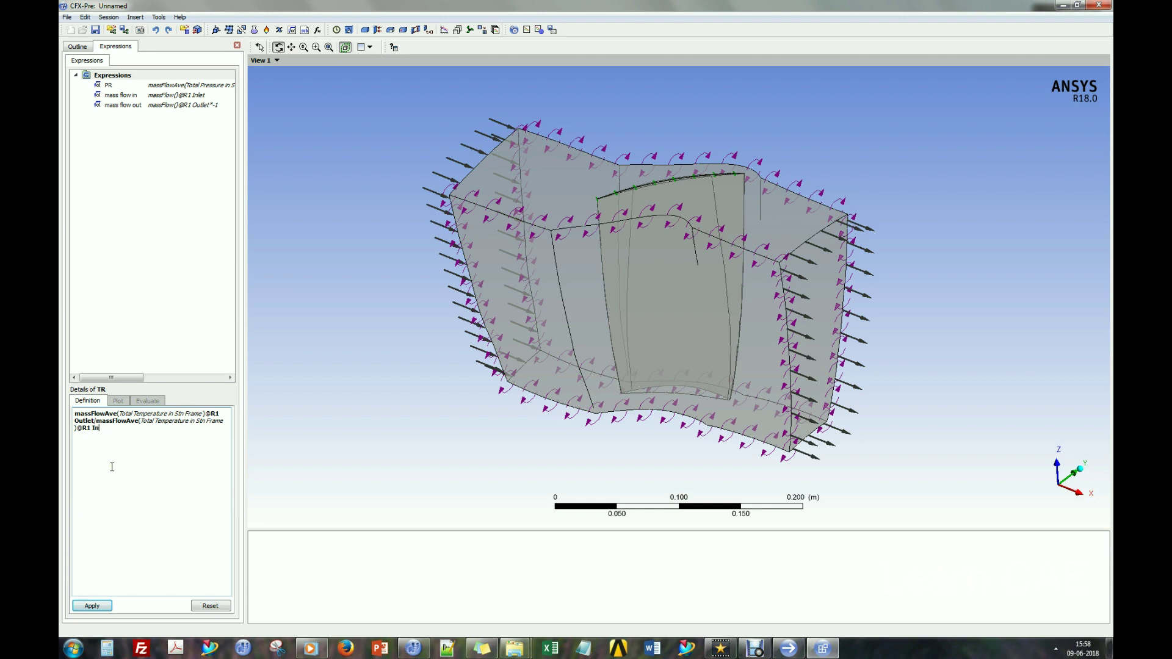
left_click(98, 607)
Insert an expression named "Eff", define it as (PR^0.2857-1)/(TR-1) and apply it.
right_click(116, 75)
mouse_move(141, 89)
left_click(253, 89)
type("Eff")
key("Return")
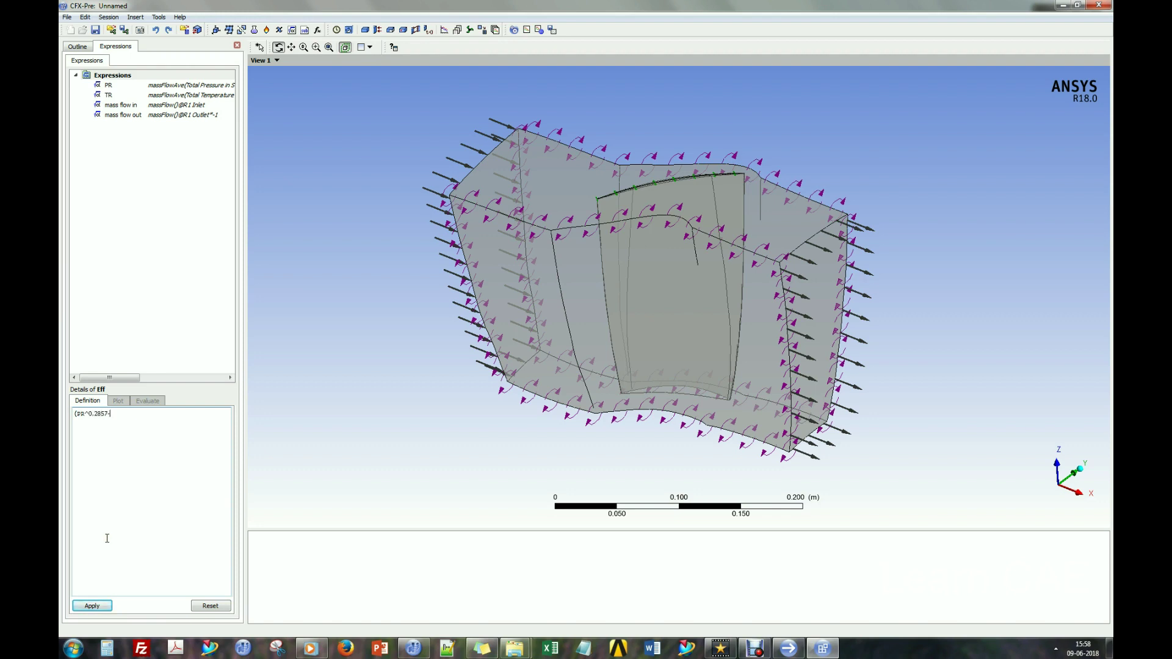
type(")/(TR-1")
left_click(91, 605)
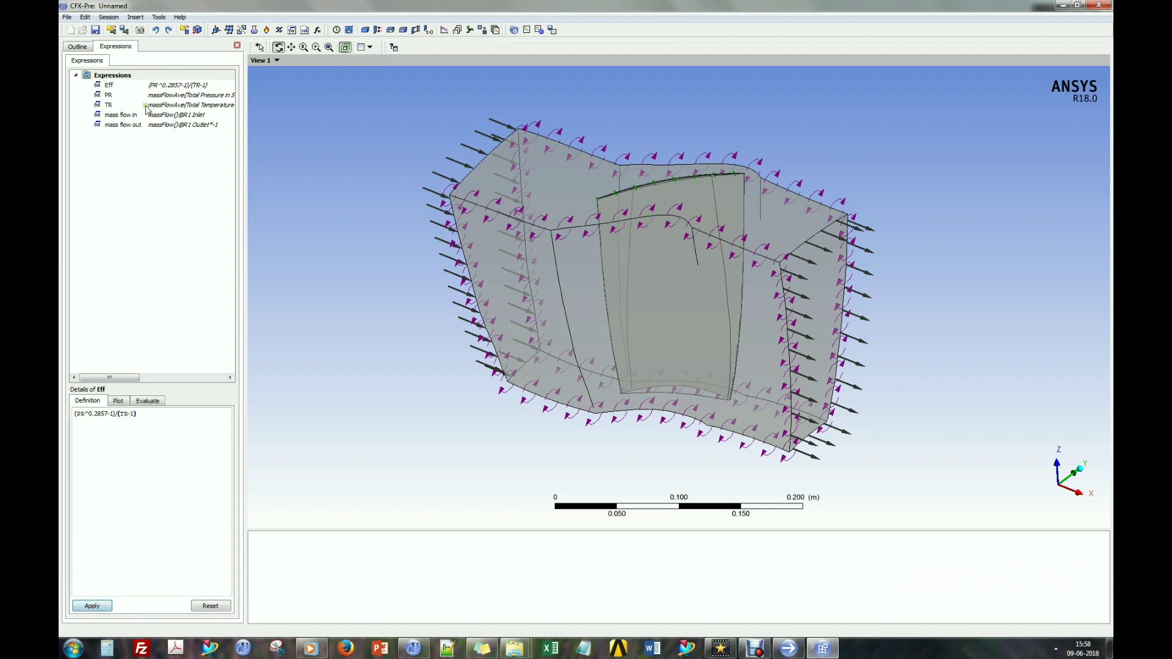
Close the expressions editor and add a monitor point named "mass in" to the Output Control monitor settings.
left_click(78, 47)
left_click(116, 47)
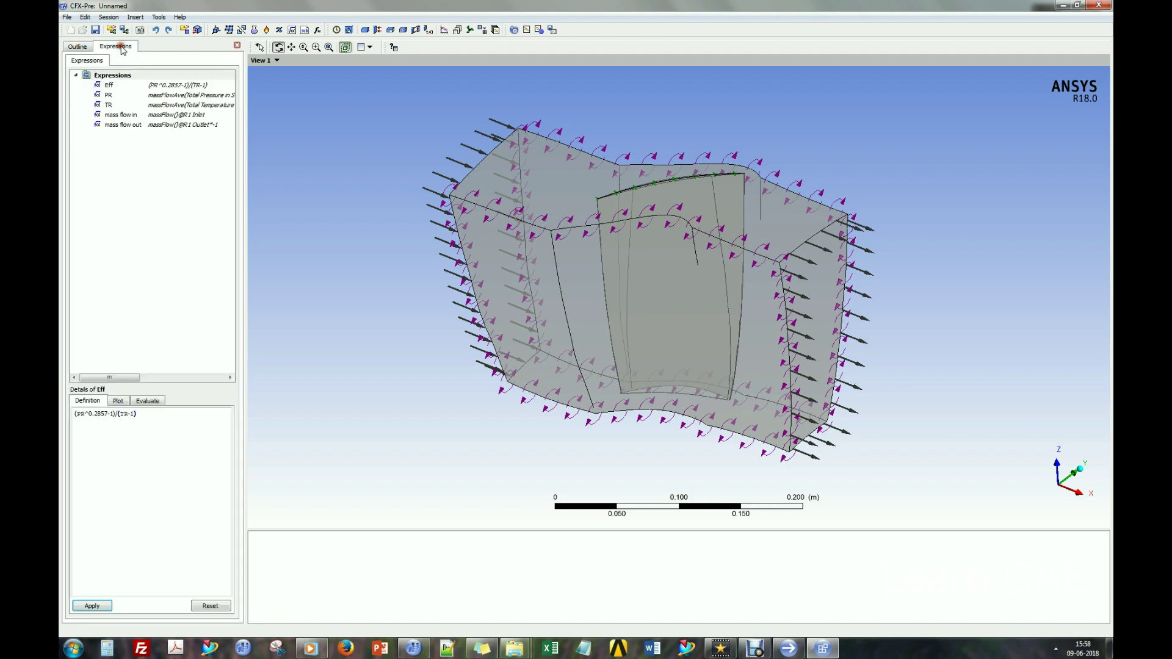
left_click(237, 45)
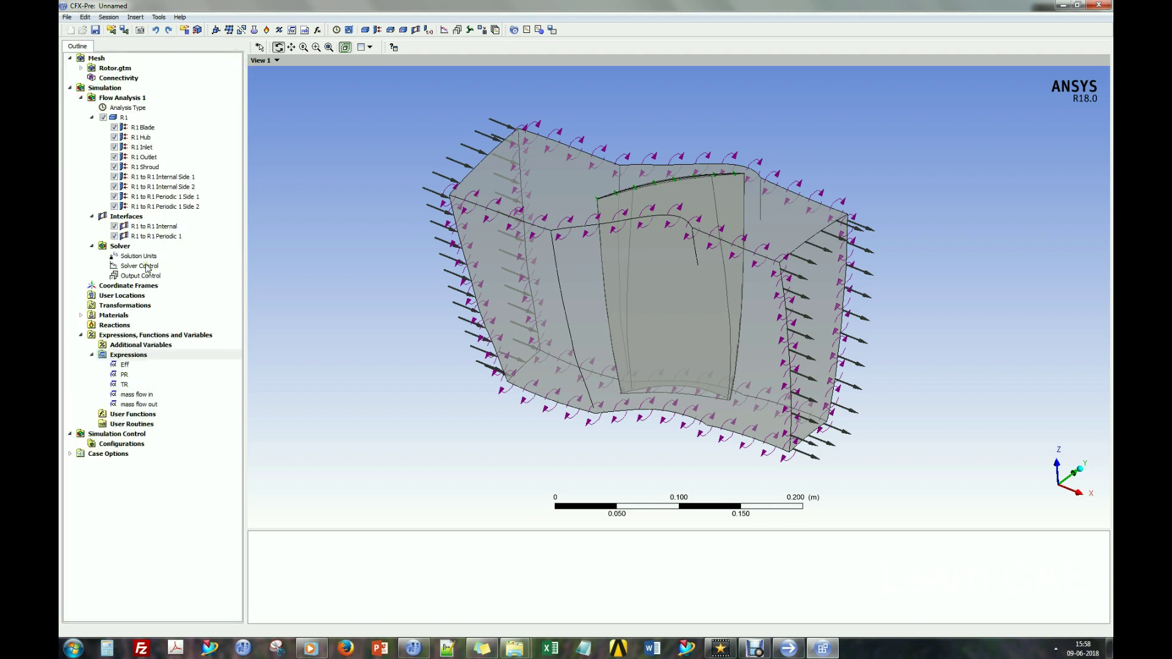
double_click(147, 276)
left_click(144, 69)
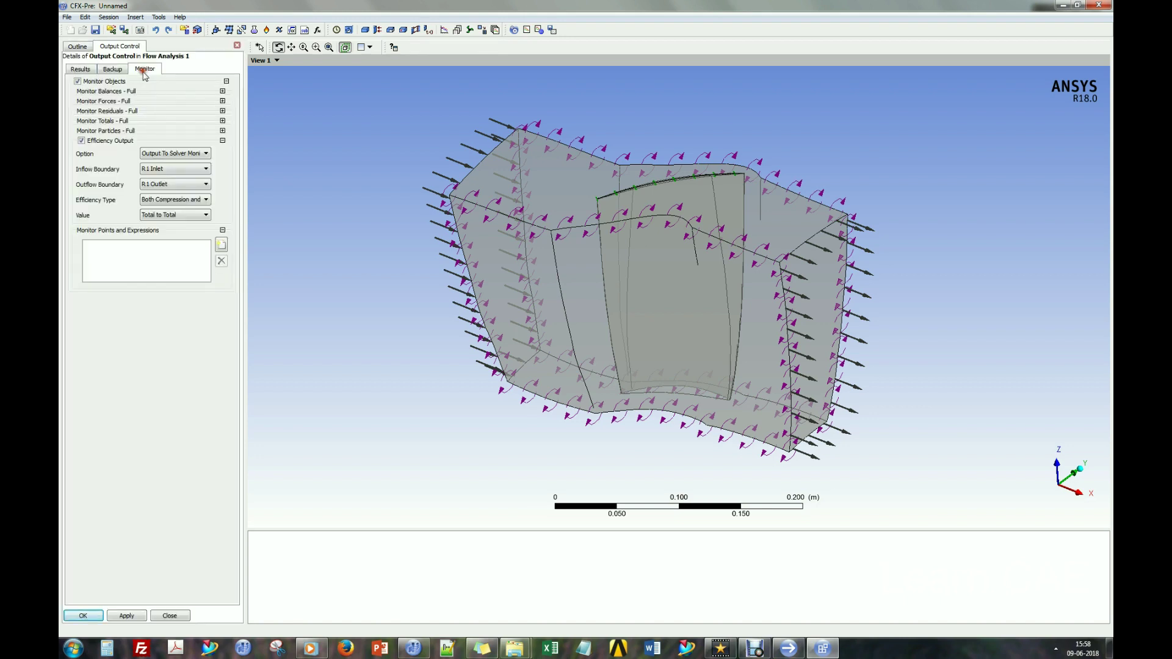
left_click(221, 245)
type("ma")
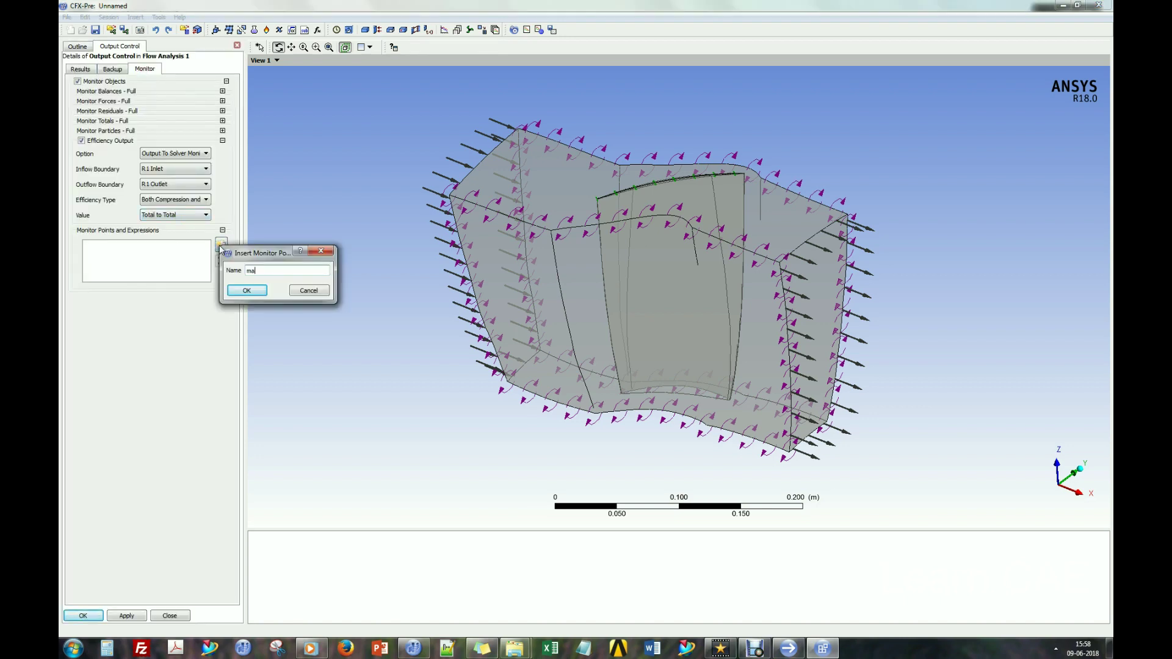
type("ss in")
key("Return")
Switch the "mass in" monitor point to the Expression option and assign it the "mass flow in" expression.
left_click(176, 304)
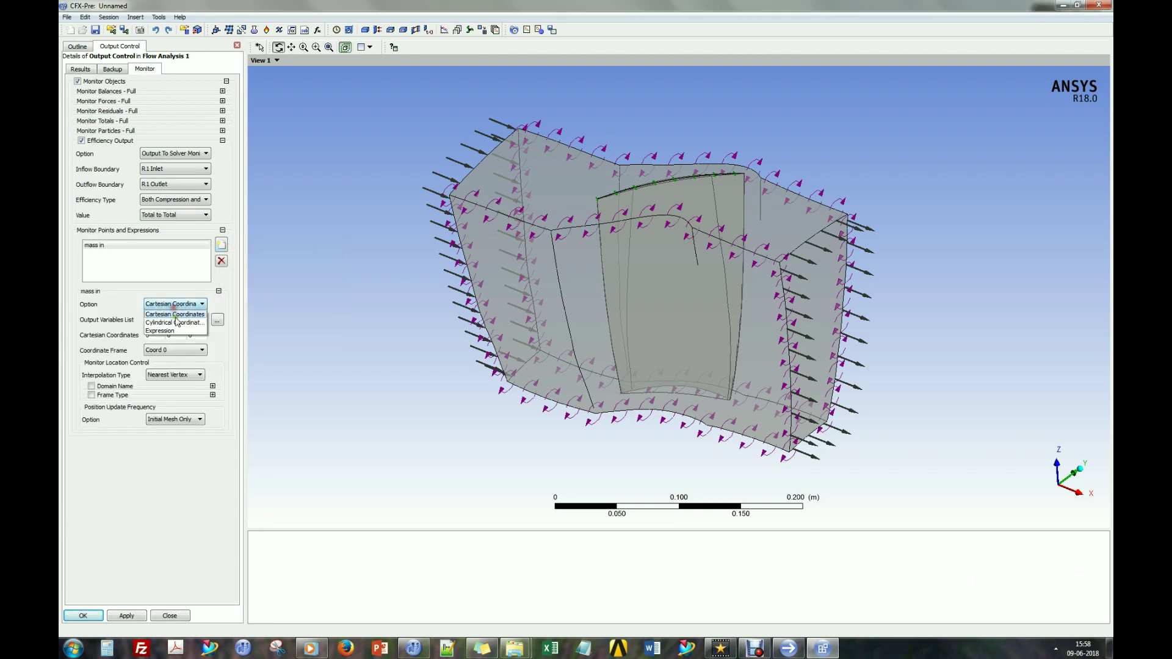
left_click(178, 319)
right_click(179, 320)
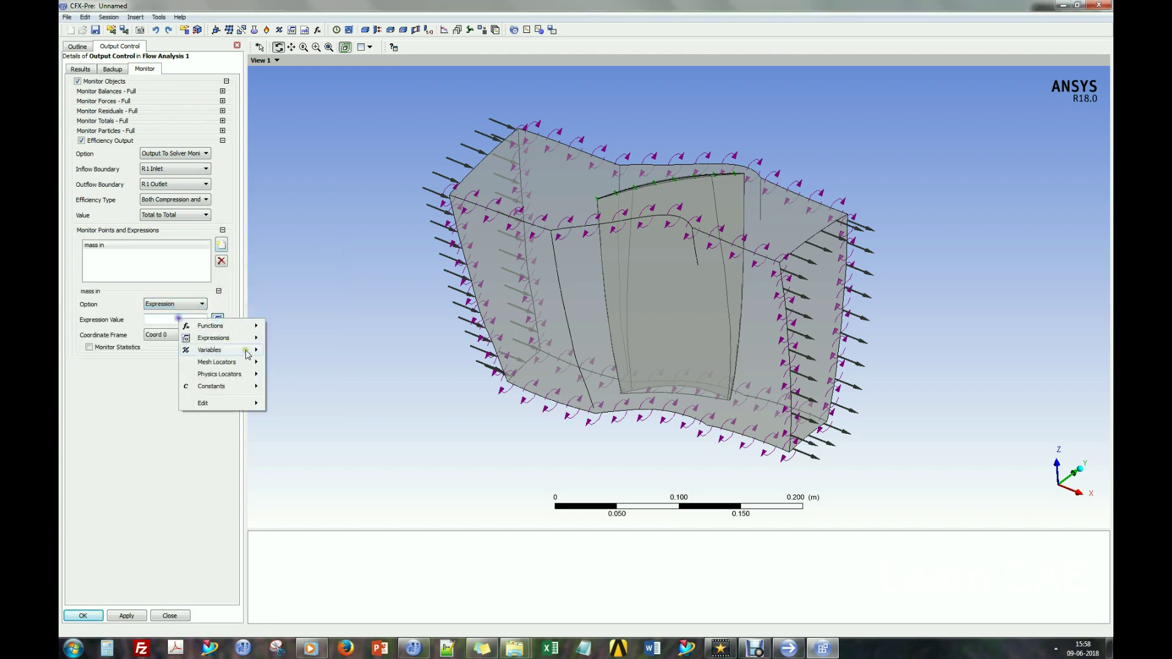
mouse_move(246, 353)
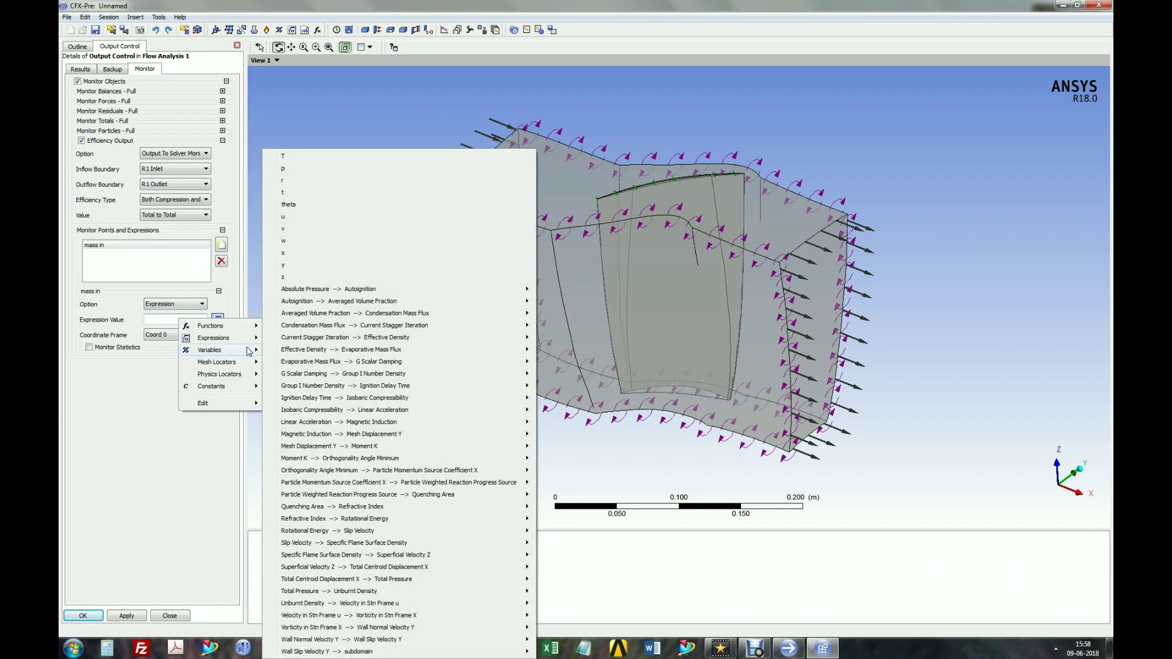
mouse_move(220, 337)
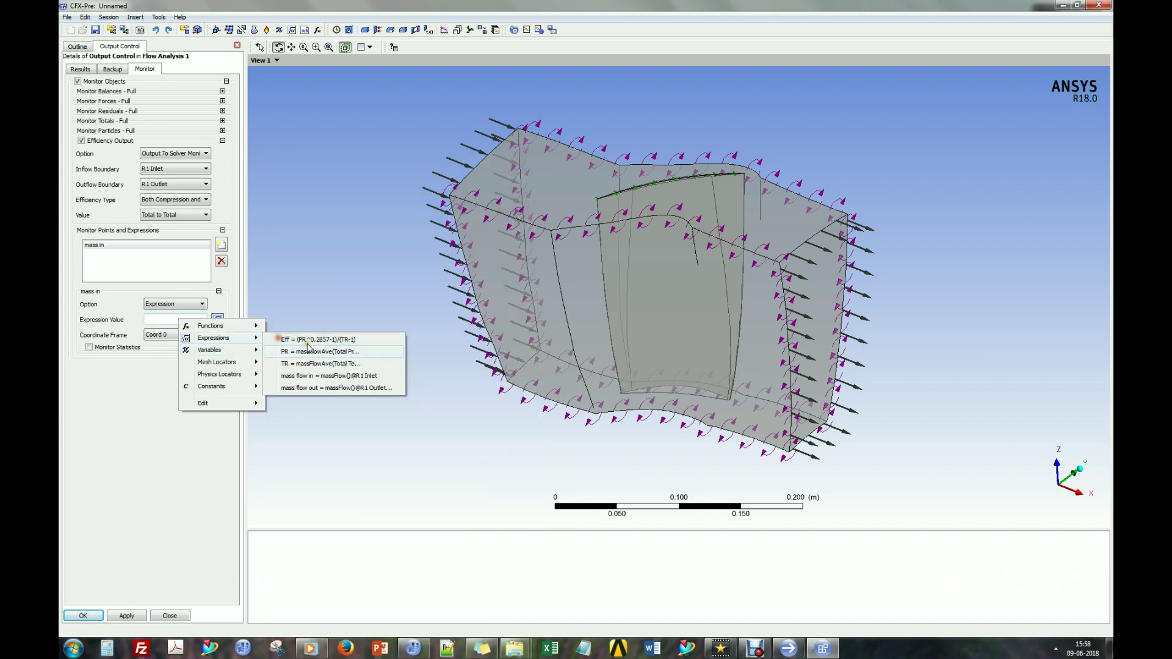
left_click(314, 376)
Add a monitor point named "mass out" with the Expression option and assign it the "mass flow out" expression.
left_click(221, 245)
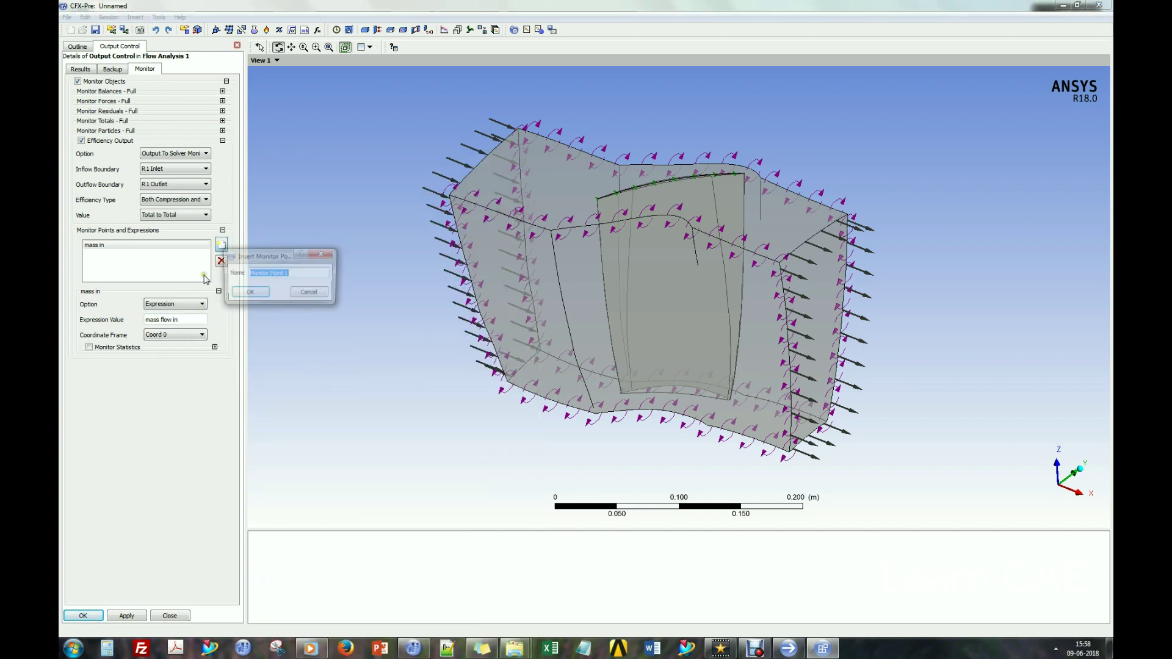
type("mass out")
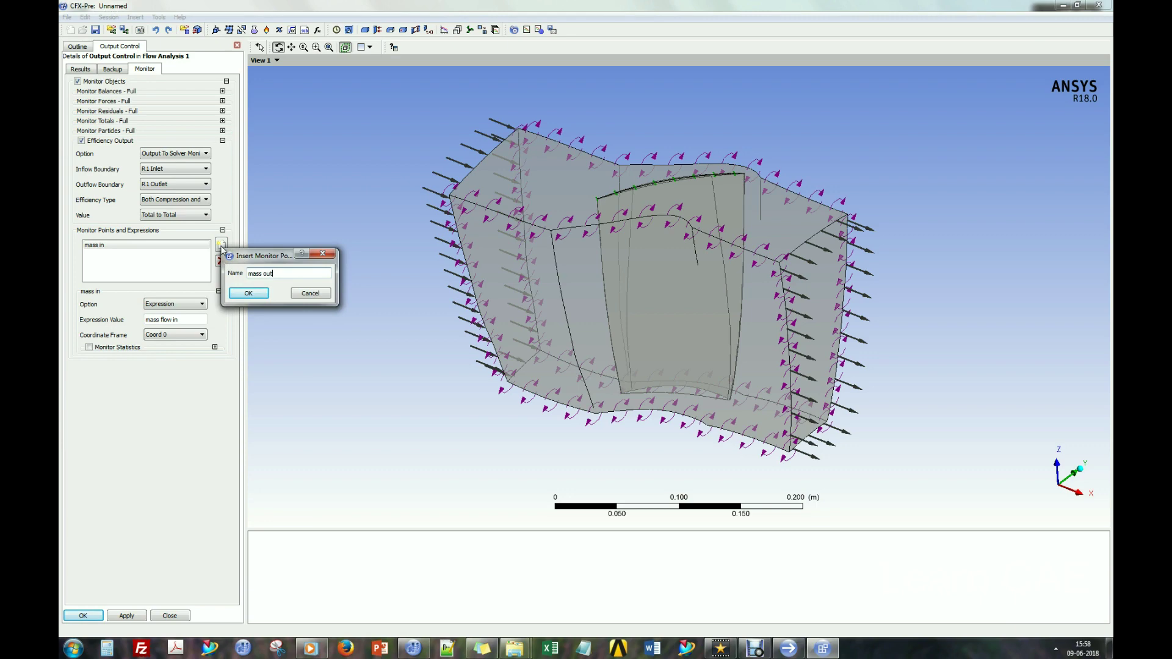
key("Return")
left_click(183, 304)
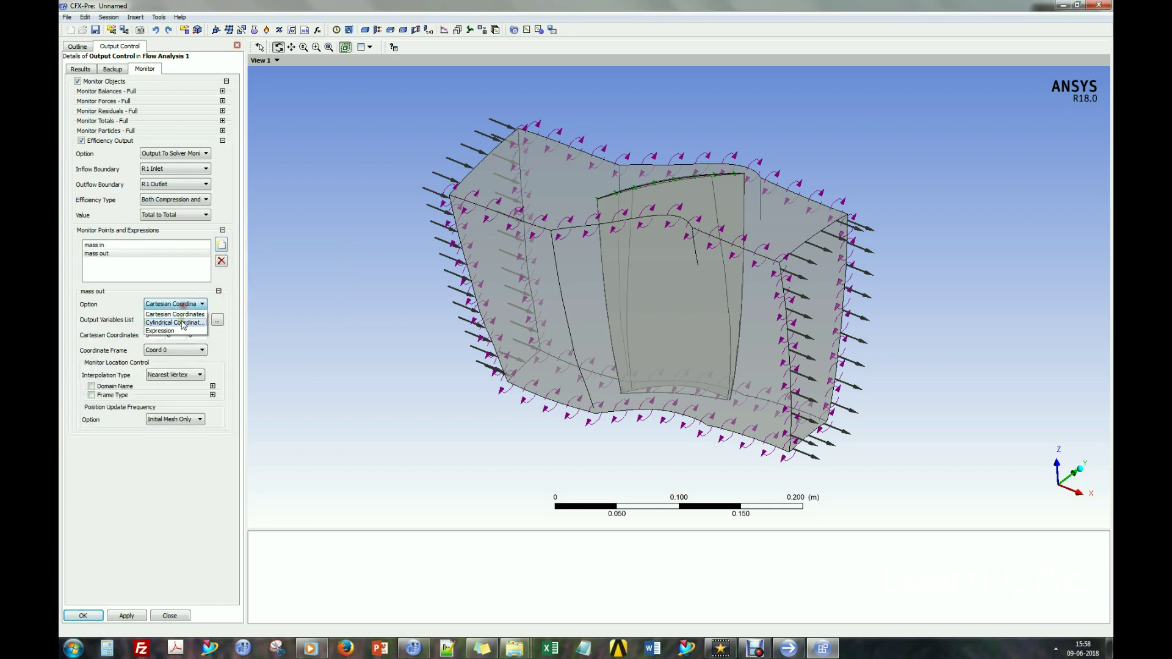
left_click(177, 331)
right_click(184, 319)
mouse_move(254, 350)
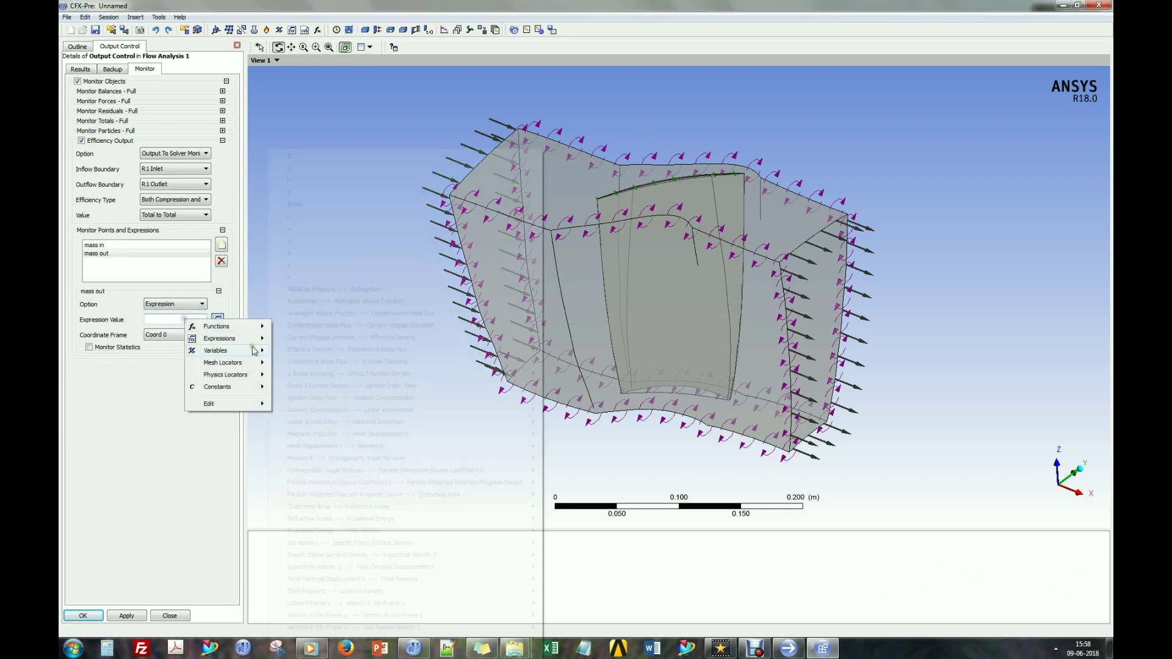
left_click(318, 391)
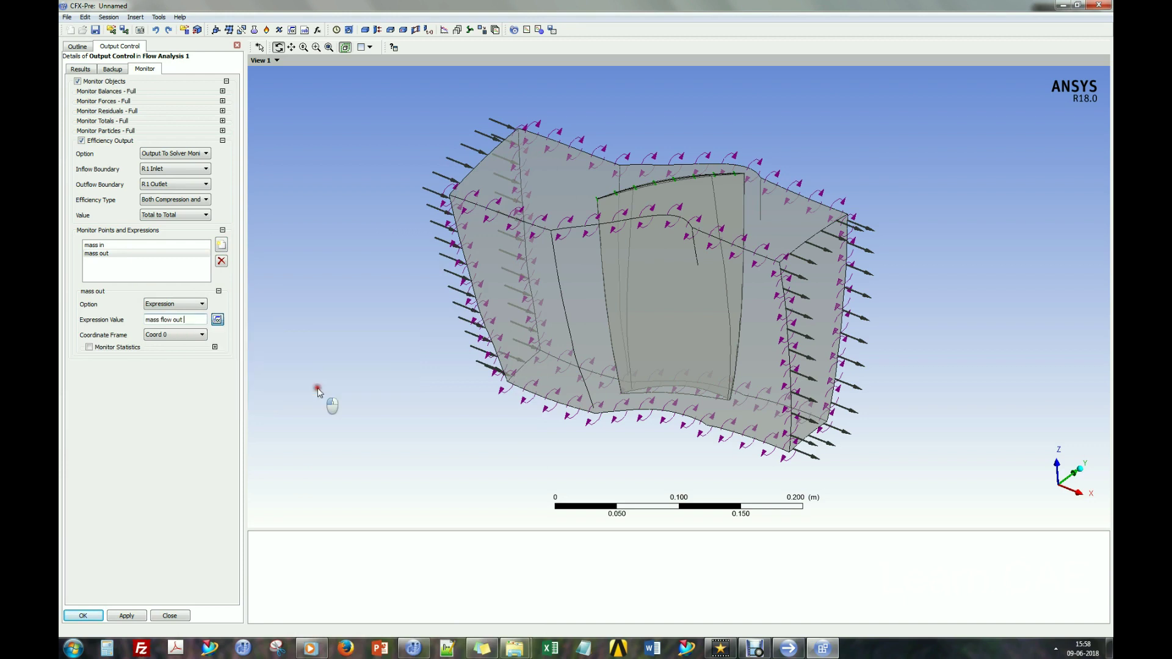
Add a monitor point named "Pr Ratio" with the Expression option and assign it the PR expression.
left_click(221, 245)
type("Pr Ratio")
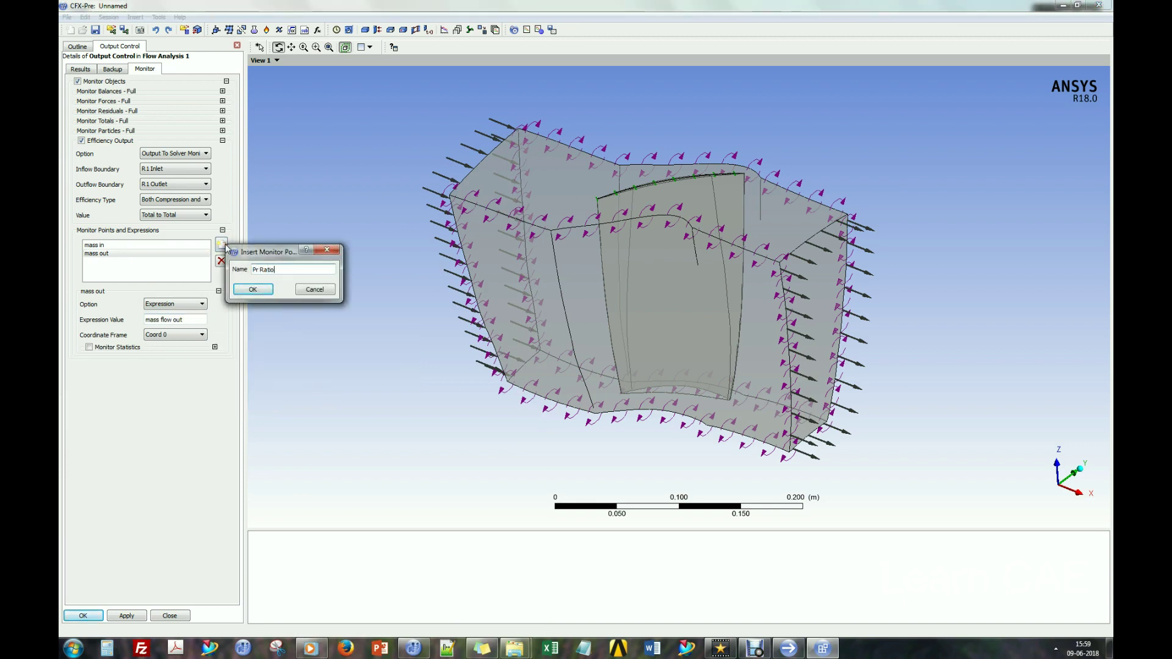
key("Return")
left_click(184, 304)
left_click(177, 322)
left_click(187, 320)
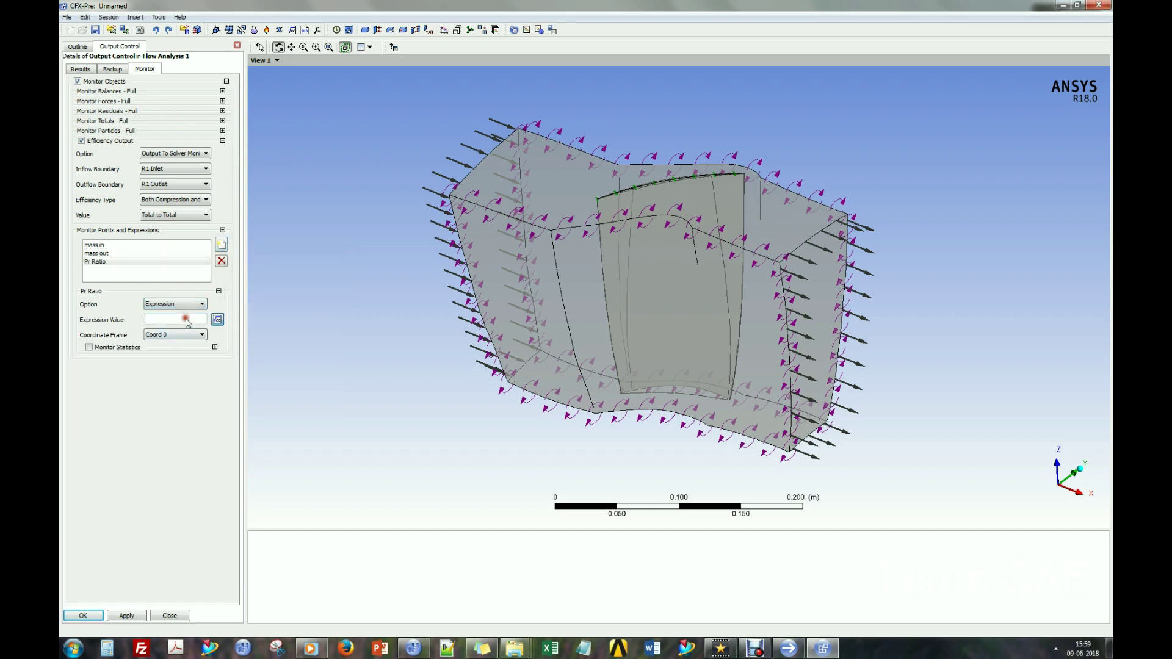
right_click(186, 320)
mouse_move(241, 338)
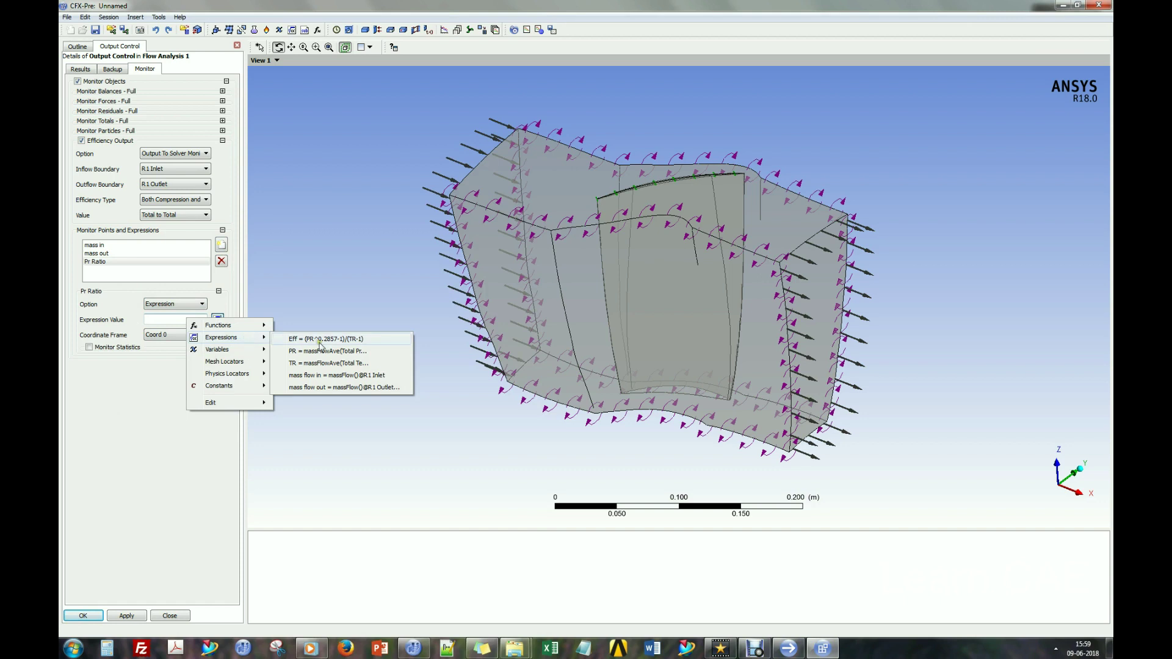
left_click(327, 351)
Add a monitor point named "Tr Ratio" with the Expression option and assign it the TR expression.
left_click(221, 245)
type("T")
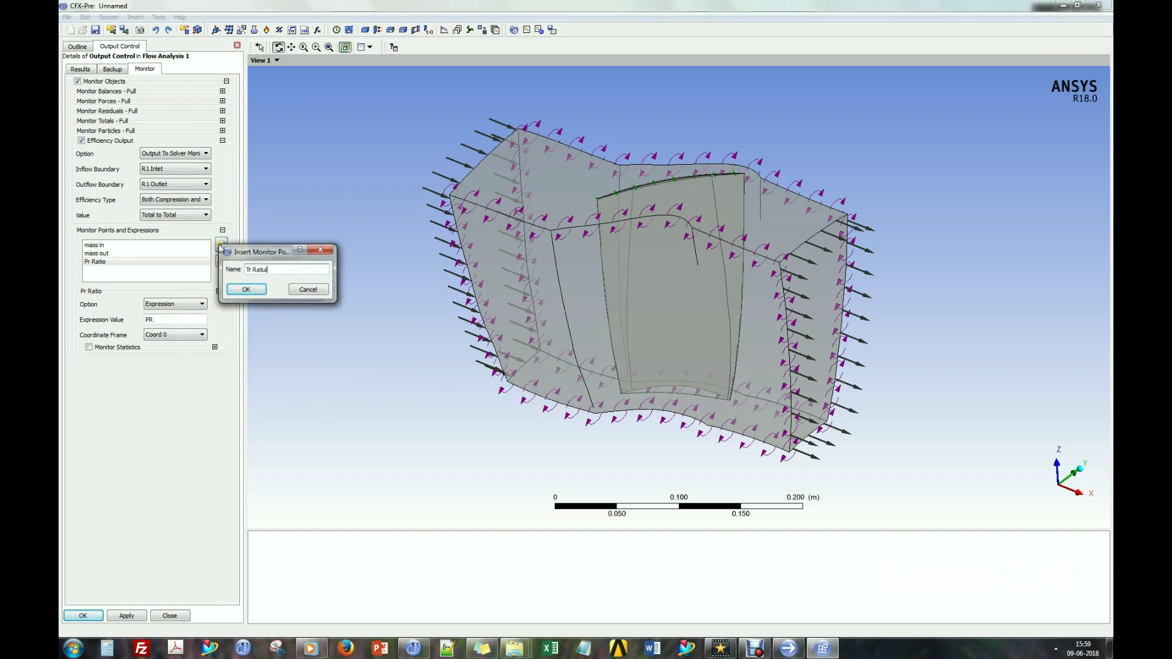
type("r Ratio")
key("Return")
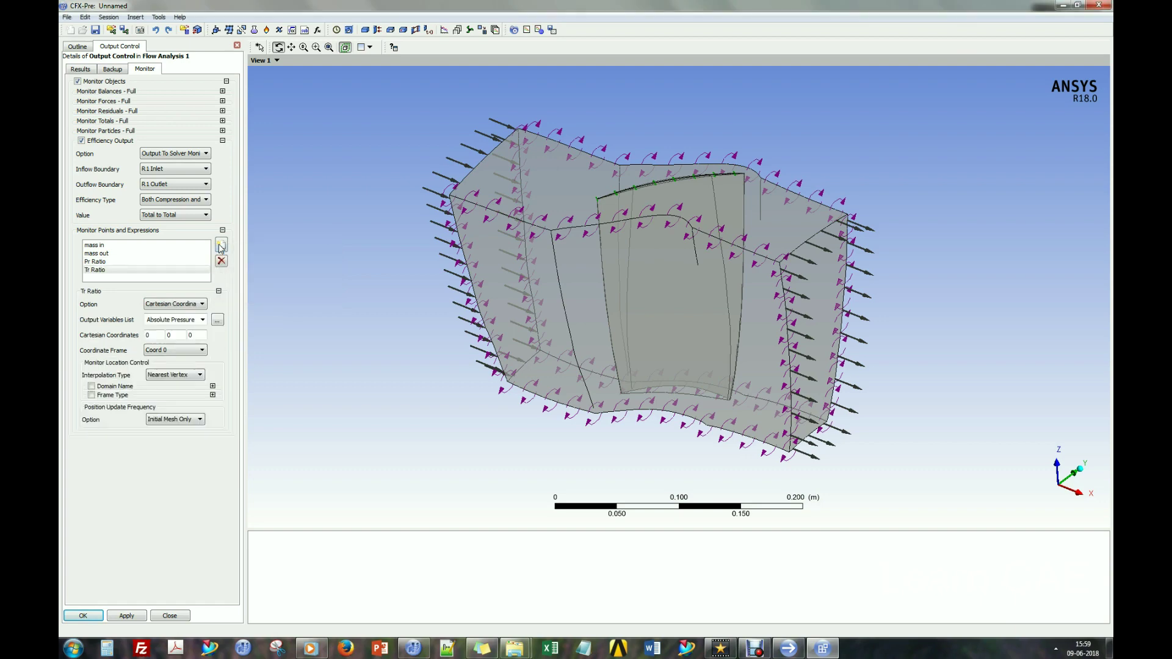
left_click(177, 305)
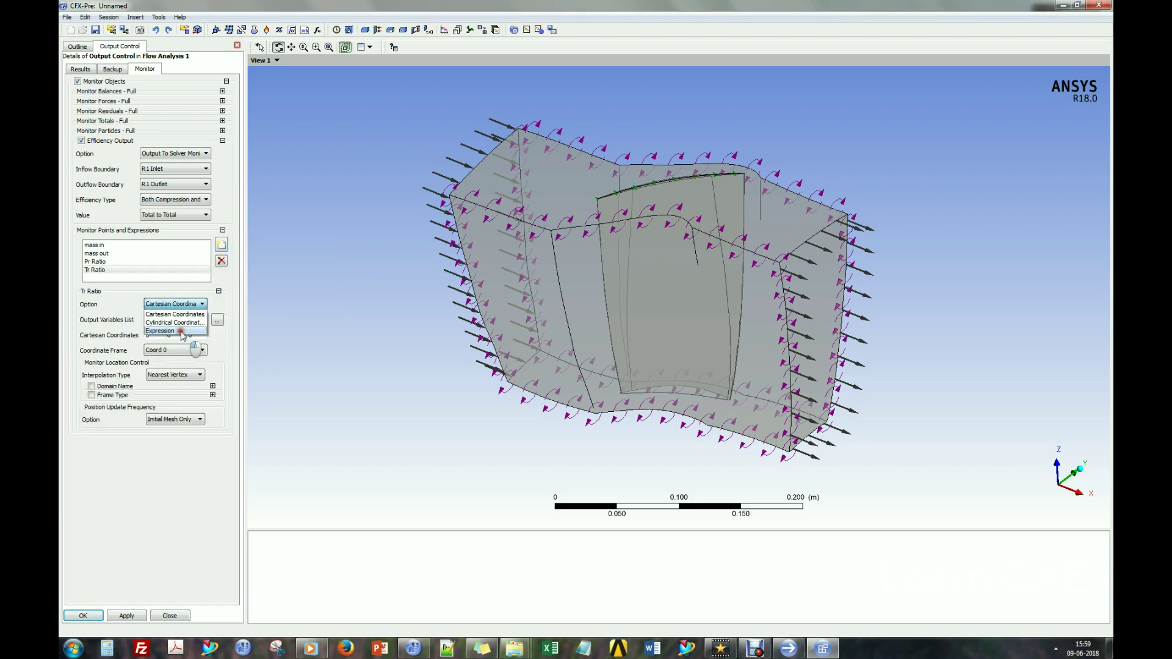
left_click(183, 328)
left_click(183, 323)
right_click(186, 320)
mouse_move(239, 339)
left_click(323, 363)
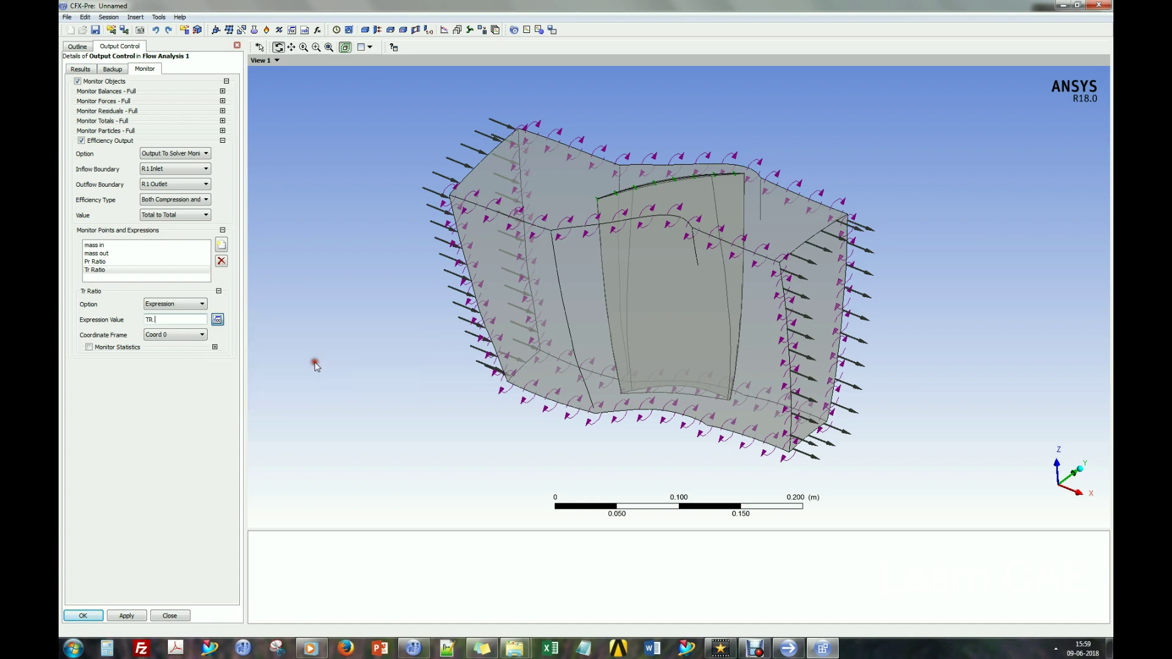
Add a monitor point named "Efficiency" that uses the Eff expression, and accept the output control settings.
left_click(222, 245)
type("Efficiency")
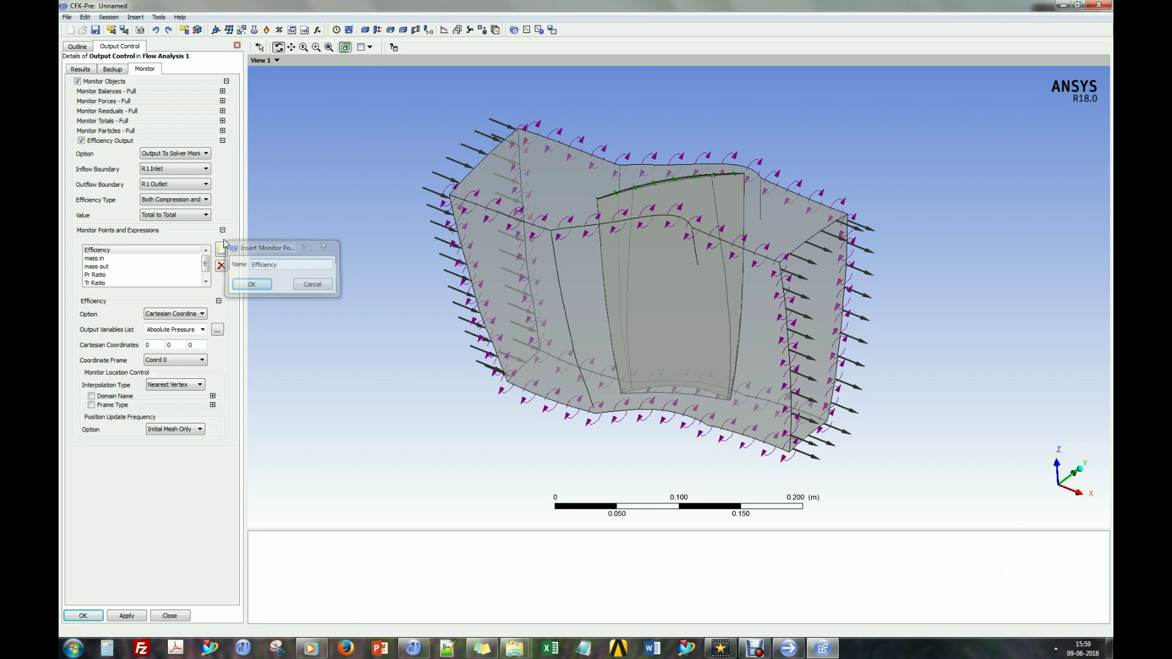
key("Return")
left_click(176, 304)
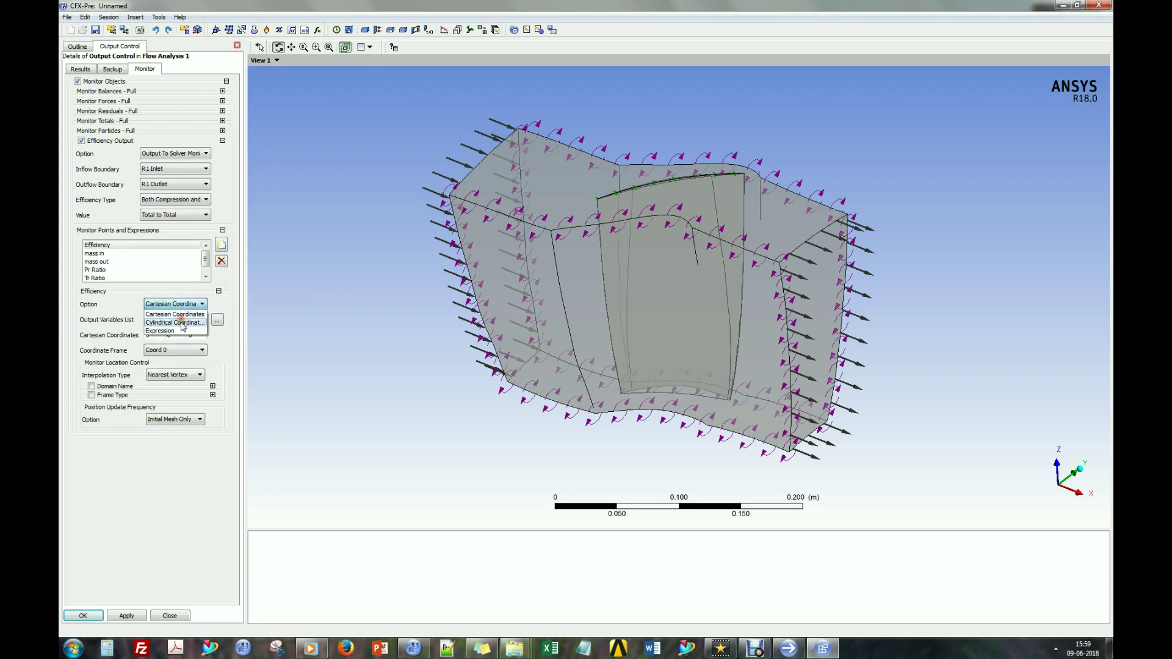
left_click(162, 330)
right_click(183, 318)
mouse_move(220, 338)
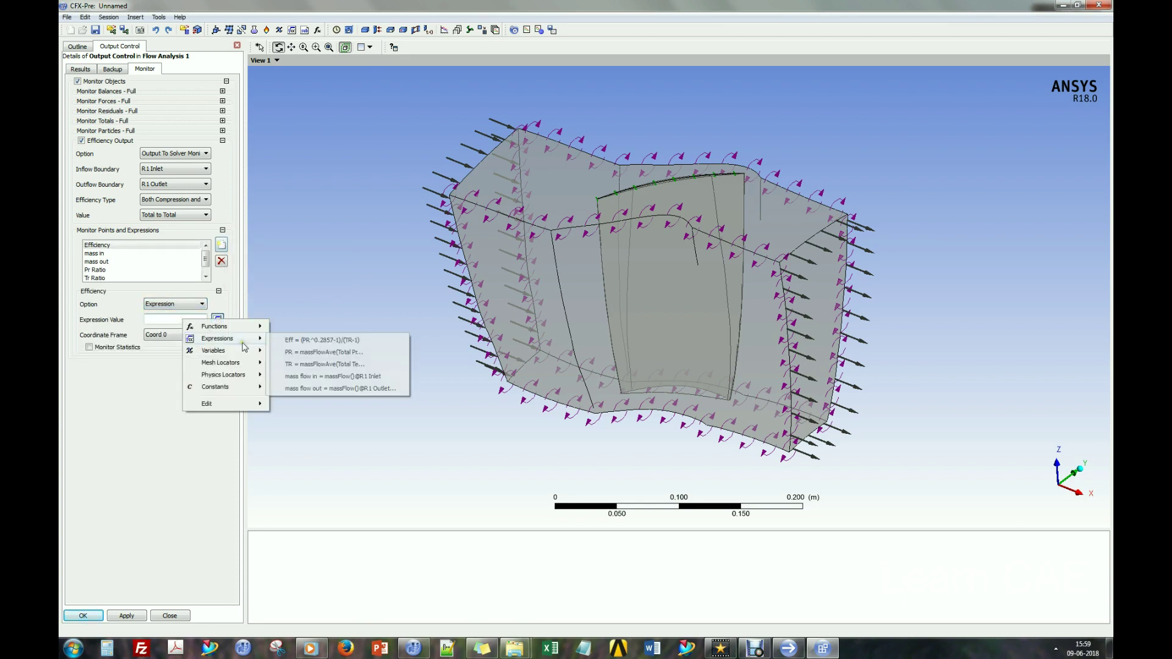
left_click(318, 353)
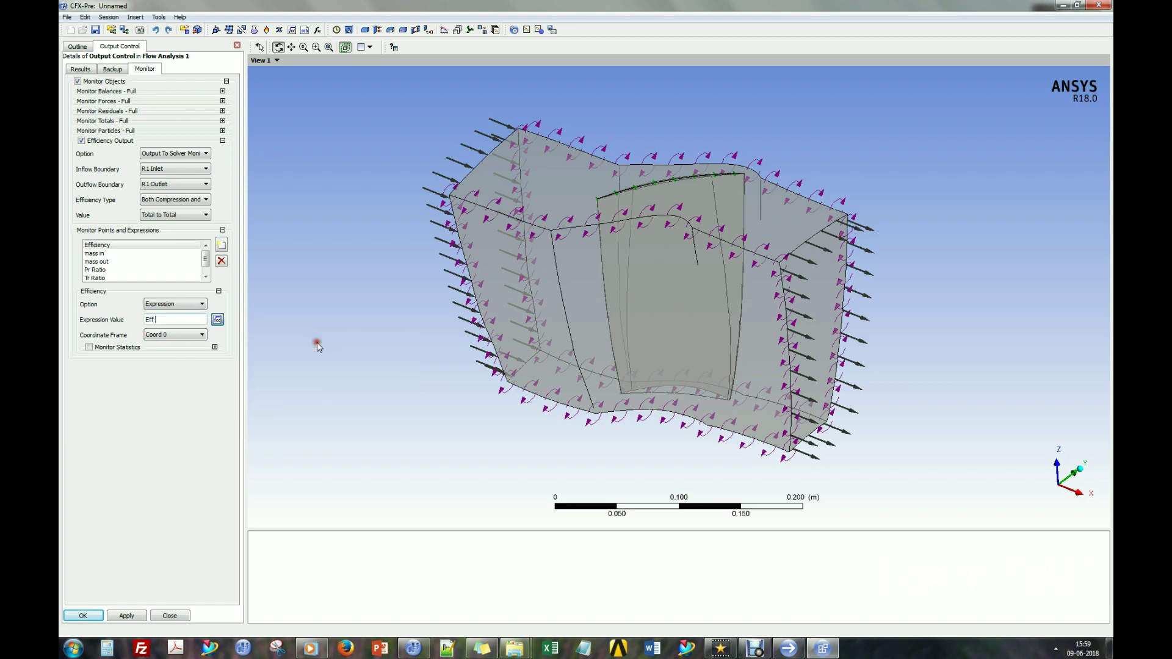
left_click(83, 616)
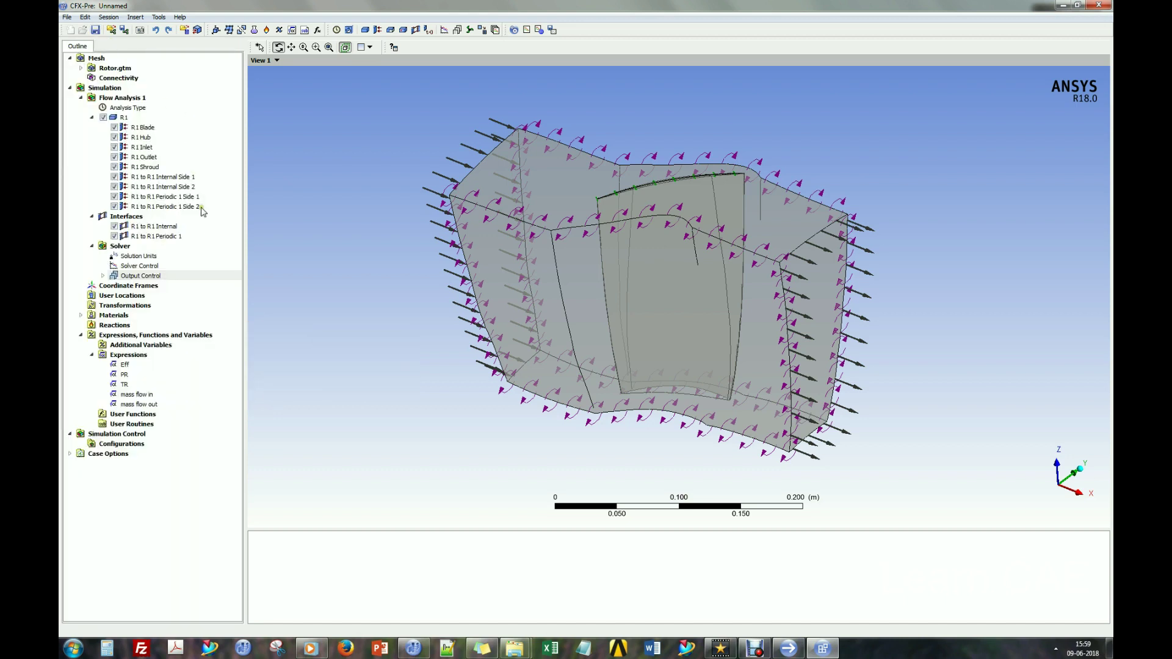
Open domain R1's fluid model settings and bring up the full list of turbulence models.
left_click(124, 117)
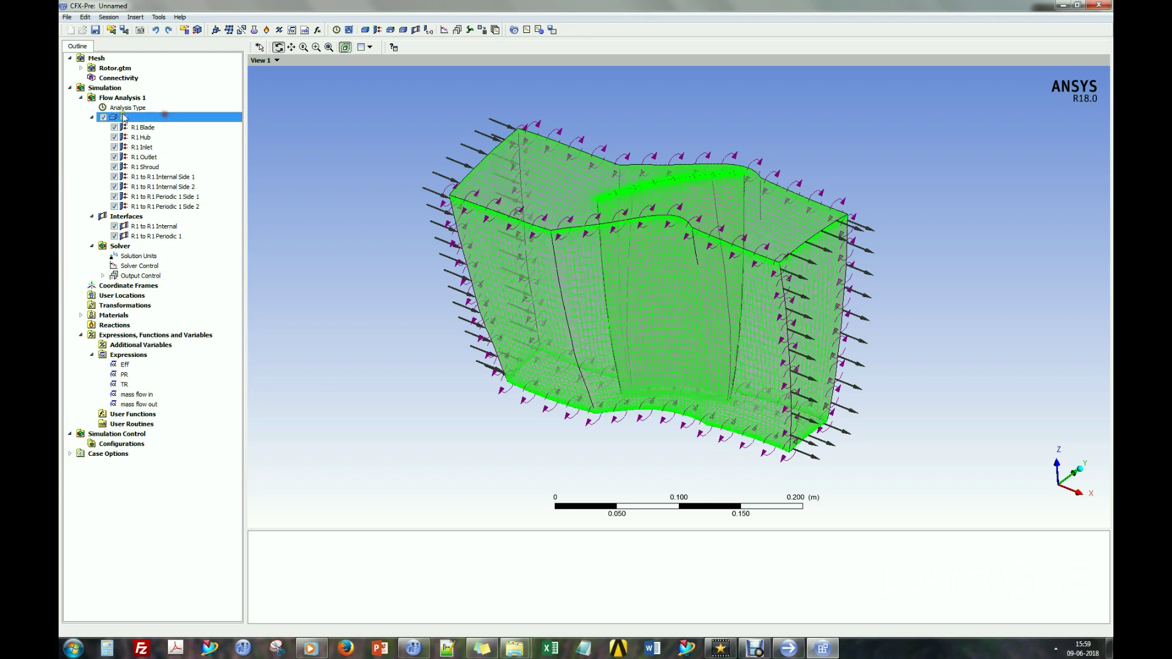
double_click(141, 119)
left_click(136, 68)
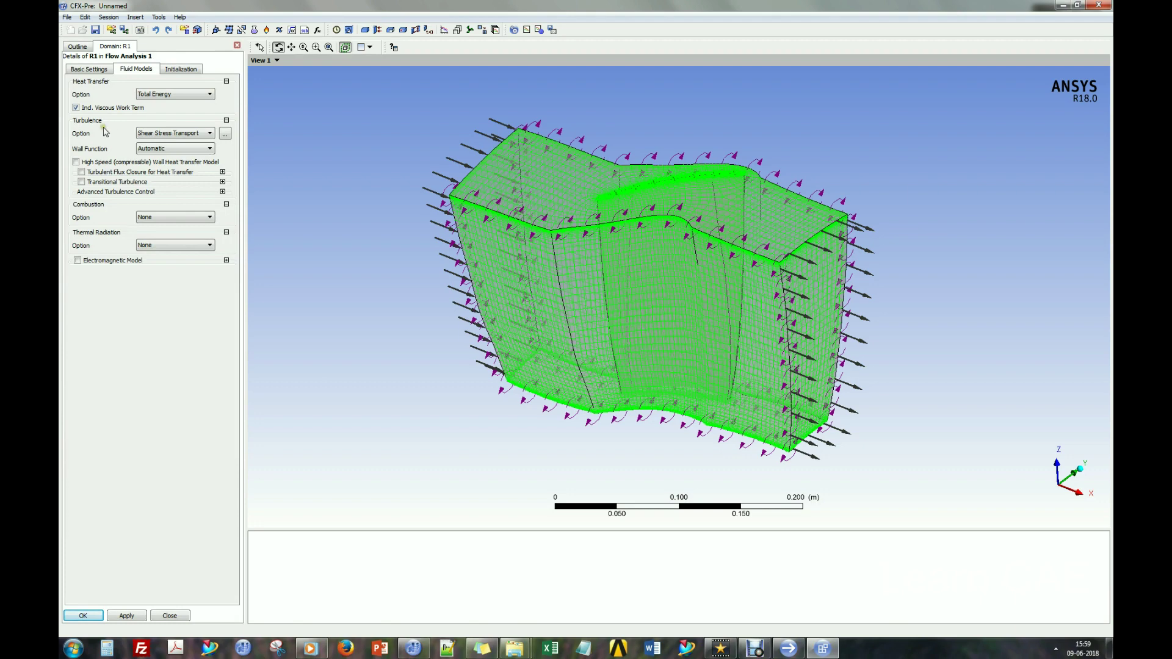
left_click(172, 134)
left_click(168, 147)
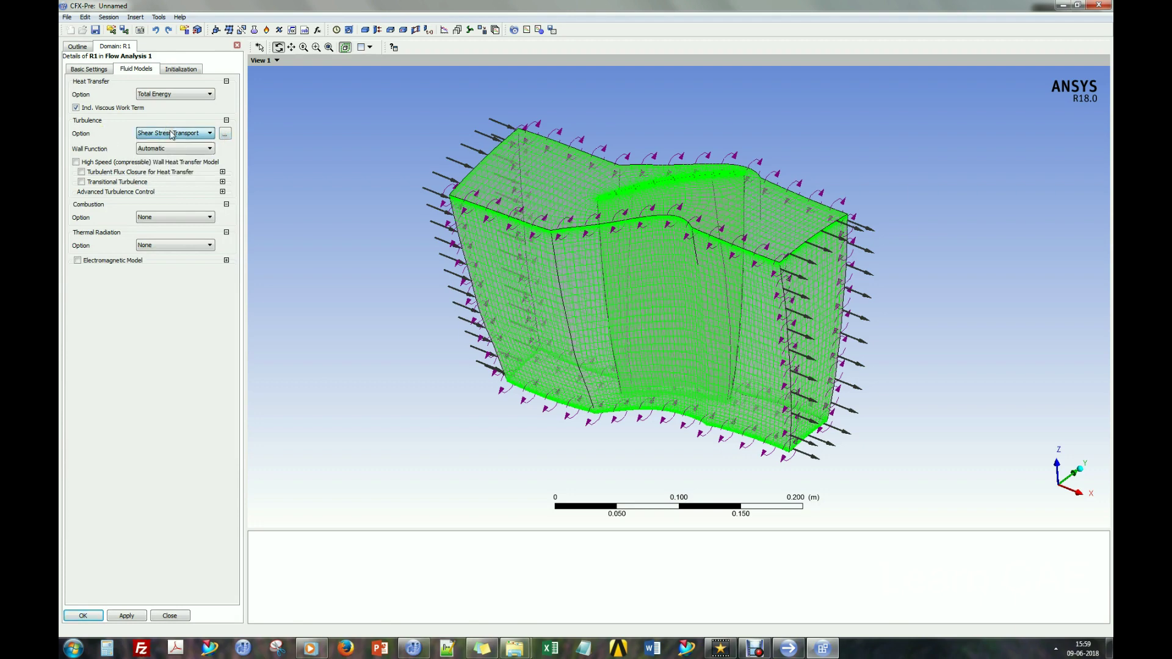
left_click(225, 134)
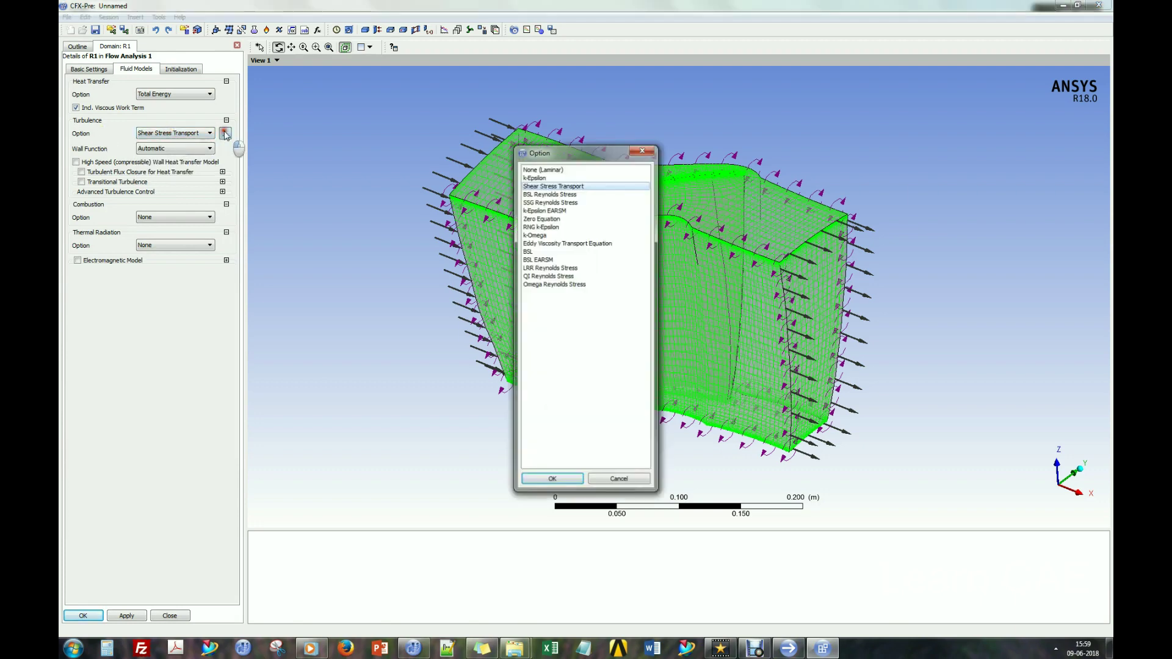
Review the available turbulence models, keep Shear Stress Transport, and accept domain R1 after checking its basic settings.
left_click(547, 176)
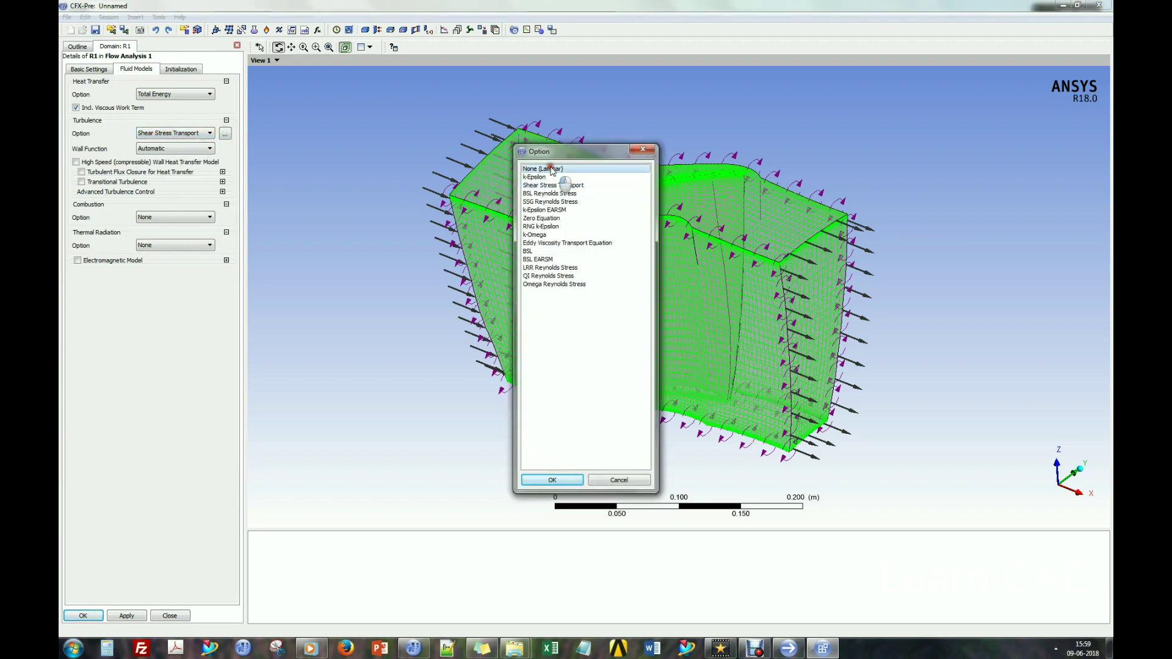
left_click(593, 218)
left_click(587, 243)
left_click(562, 185)
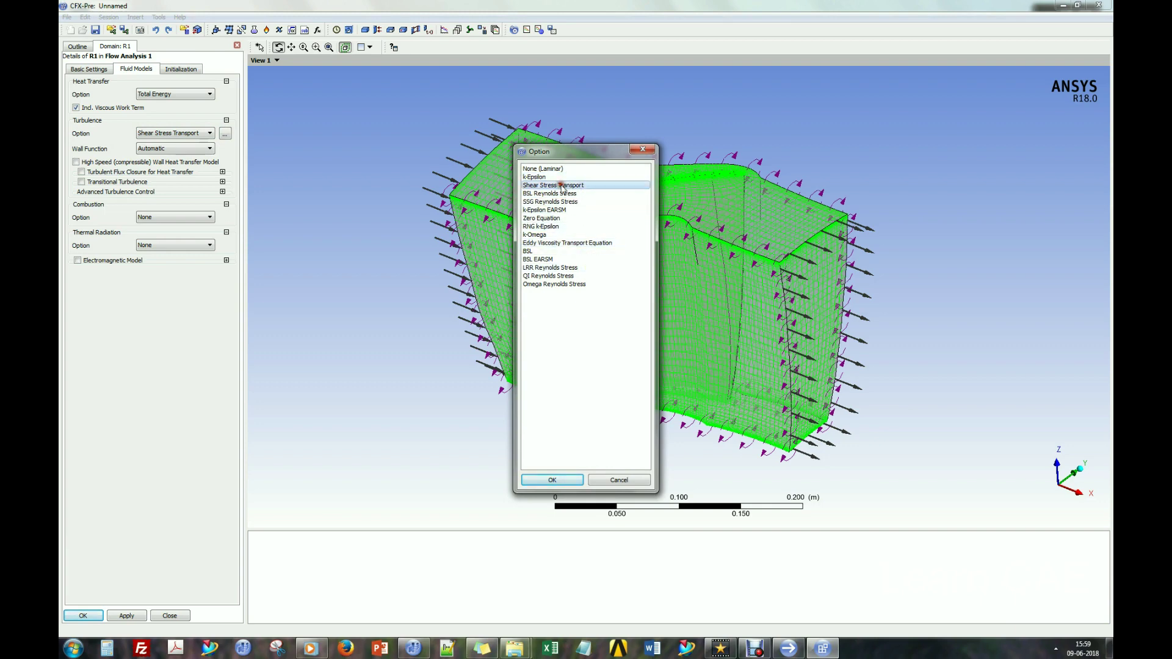
left_click(552, 226)
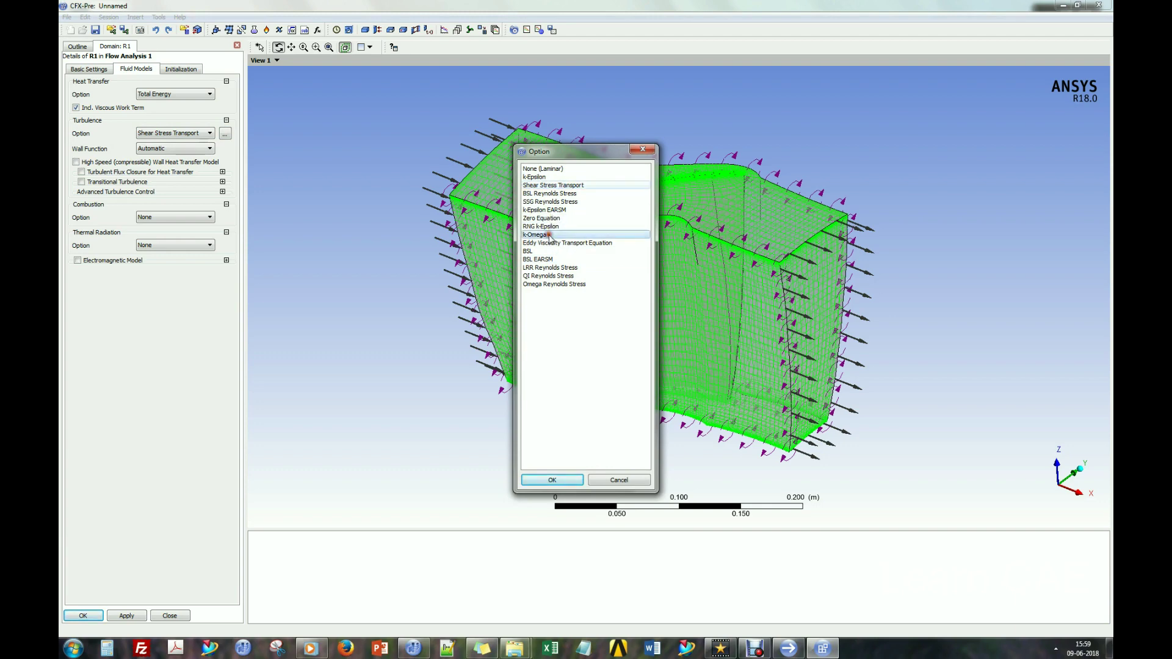
left_click(555, 185)
left_click(549, 480)
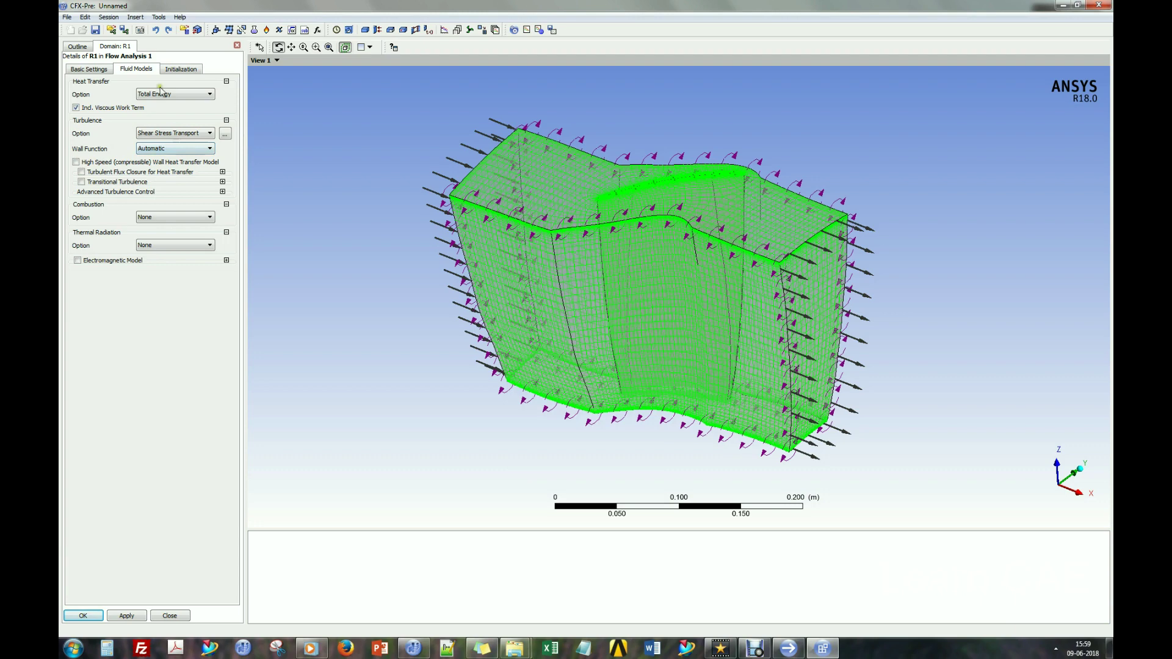
left_click(91, 68)
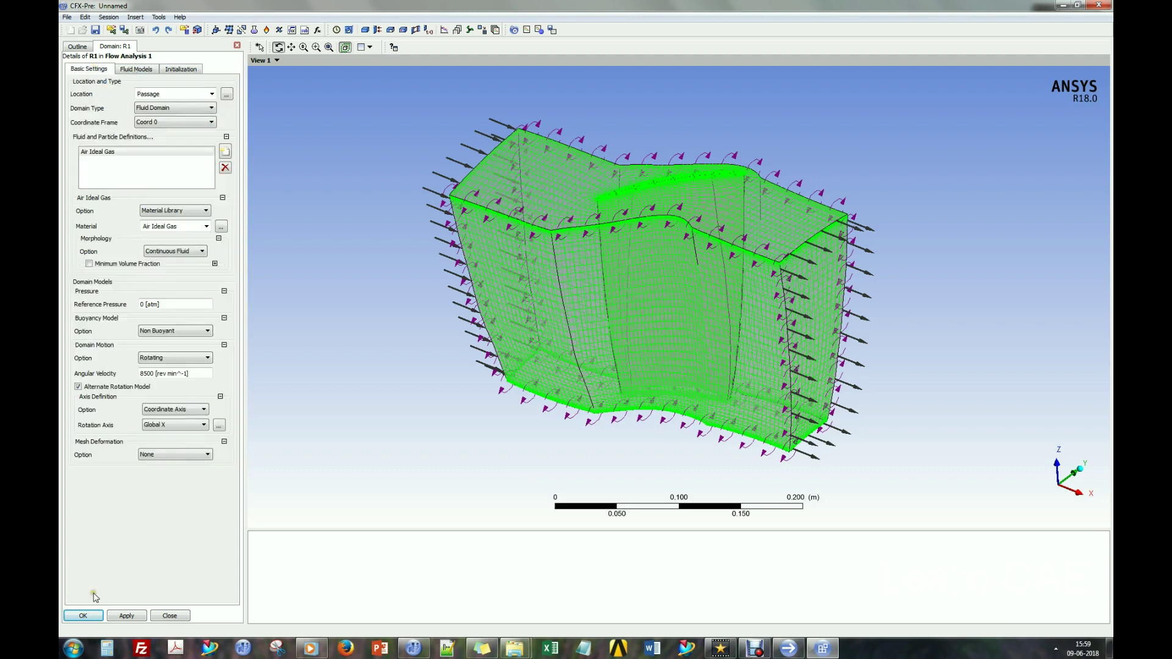
left_click(83, 616)
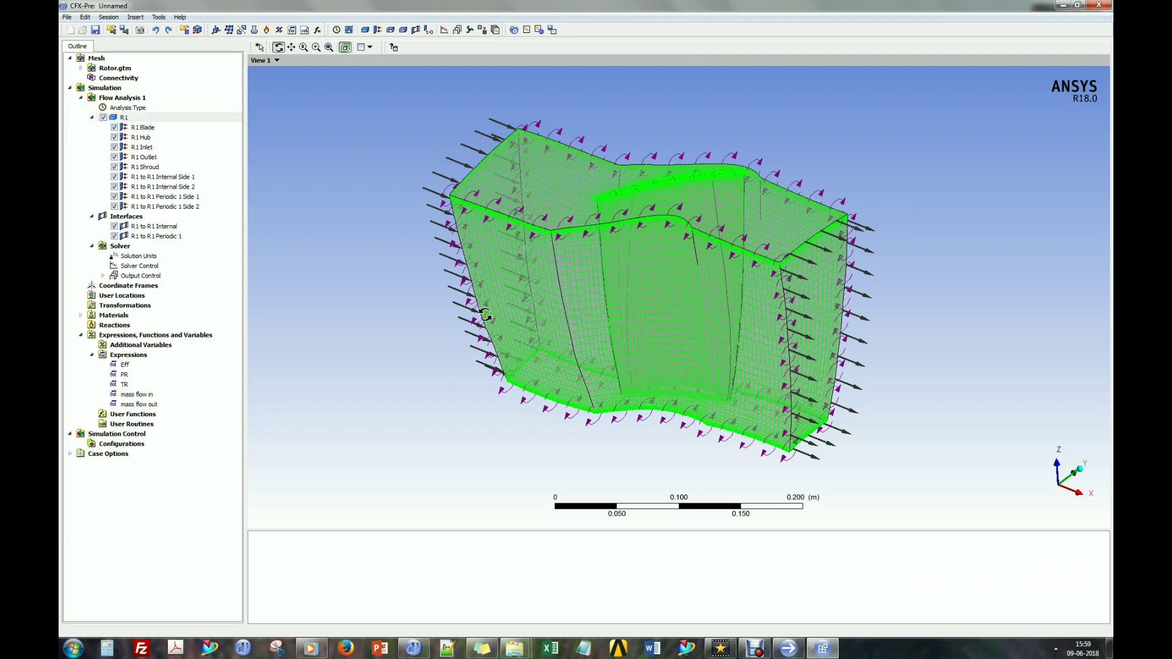
Save the case as "Rotor" in the Axial compressor stage folder.
left_click(67, 16)
left_click(93, 71)
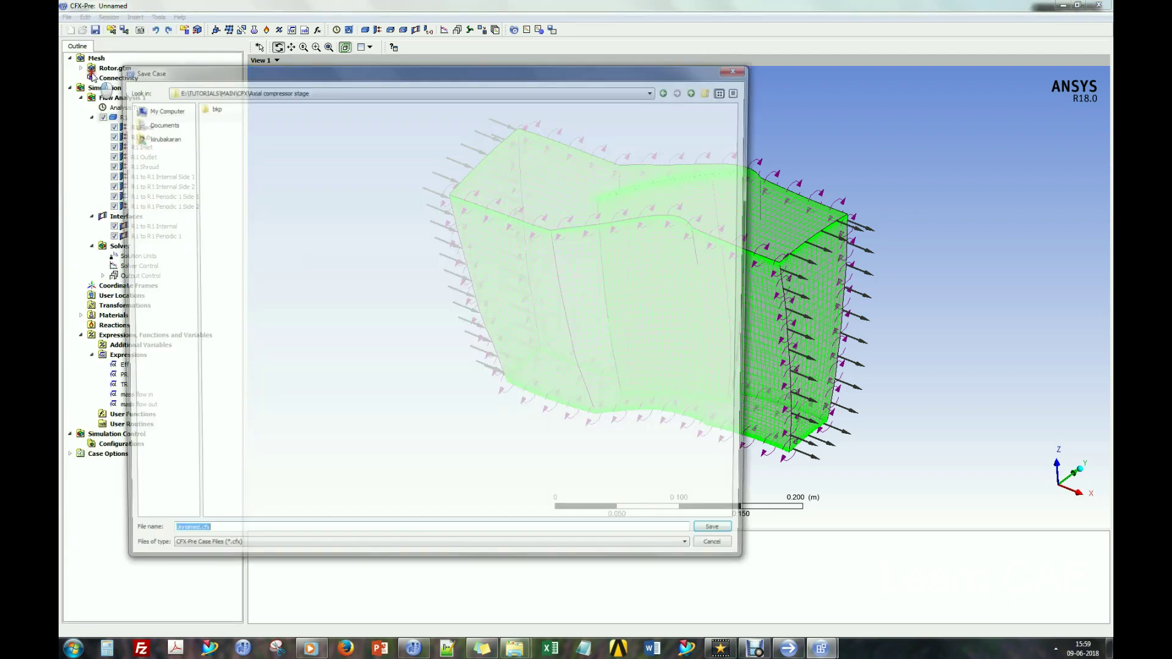
type("Rotor")
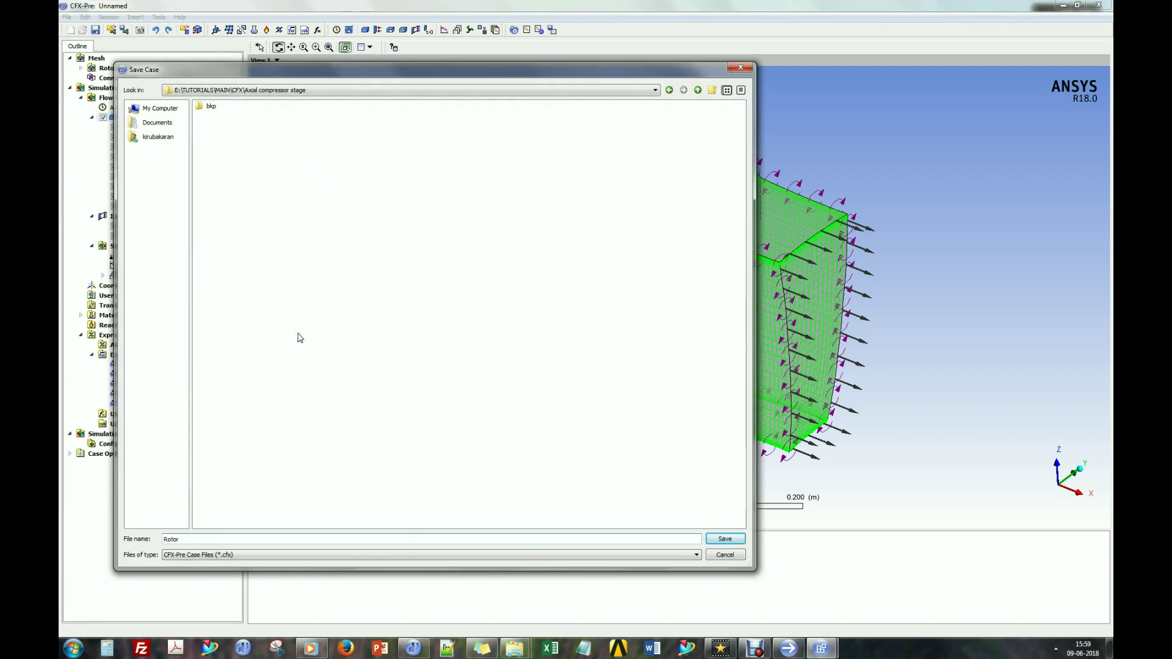
key("Return")
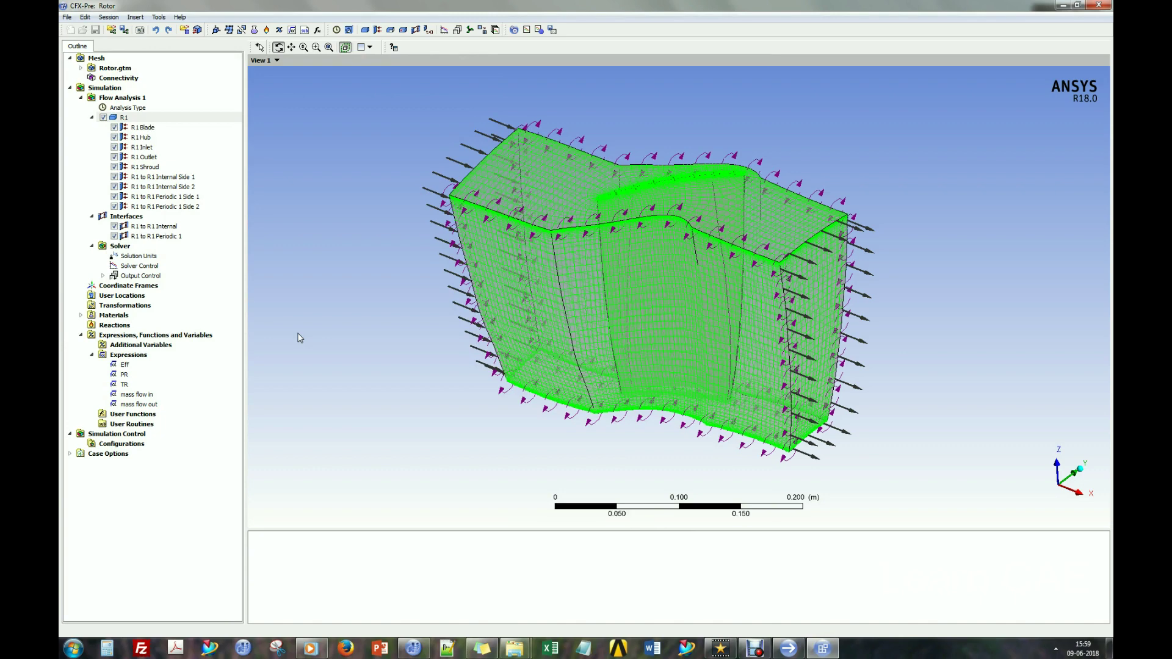
Write the solver input file as Rotor.def in the Axial compressor stage folder.
left_click(553, 30)
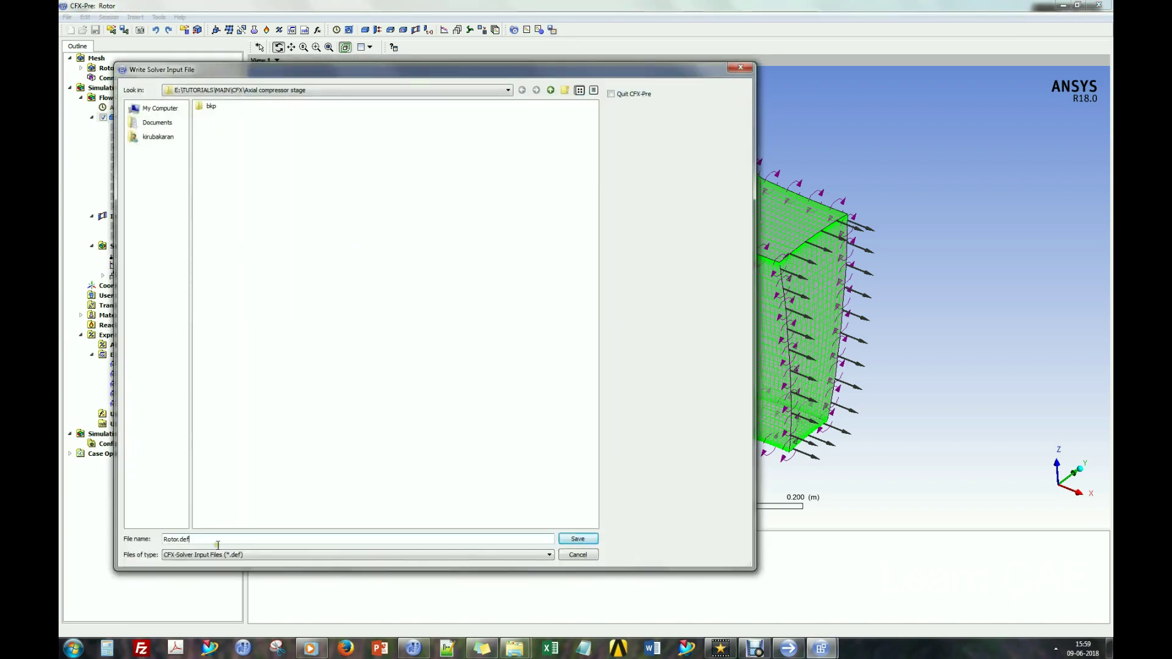
left_click(574, 537)
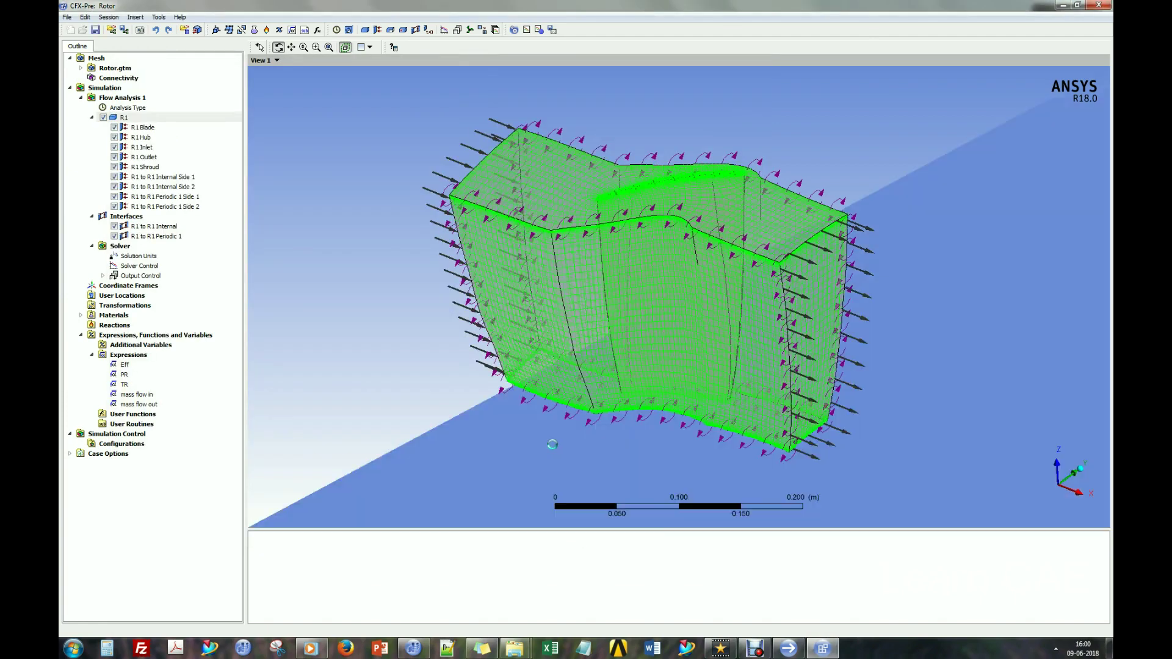
Switch to the ANSYS CFX Launcher and set the working directory to the Rotor folder inside Axial compressor.
left_click(783, 653)
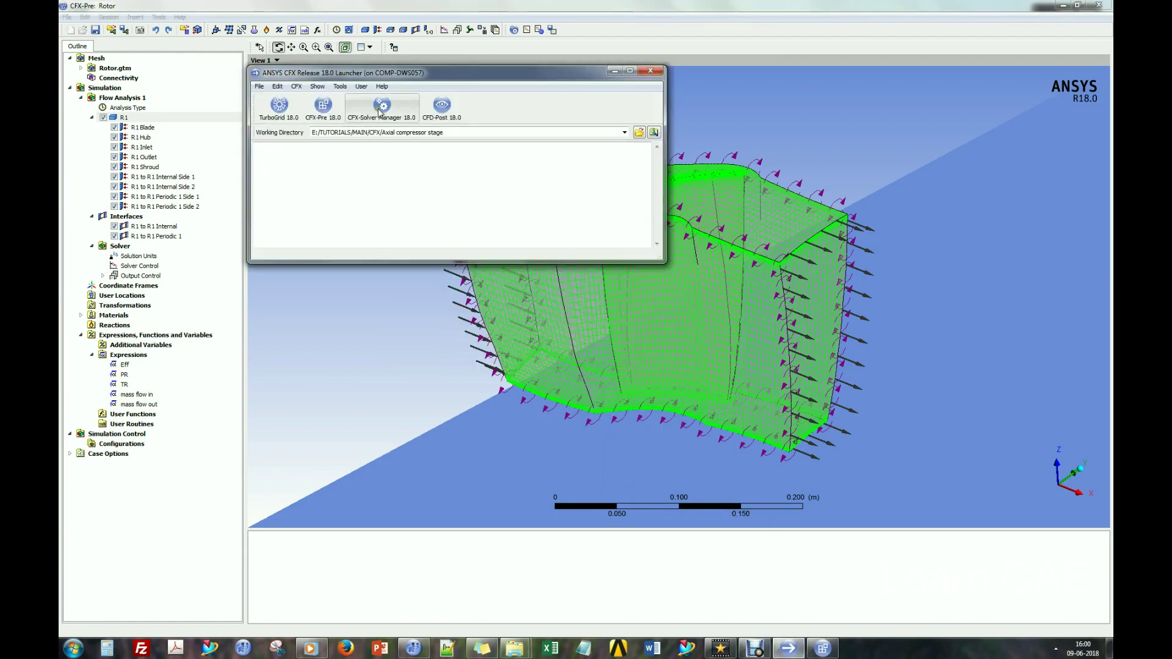
left_click(380, 111)
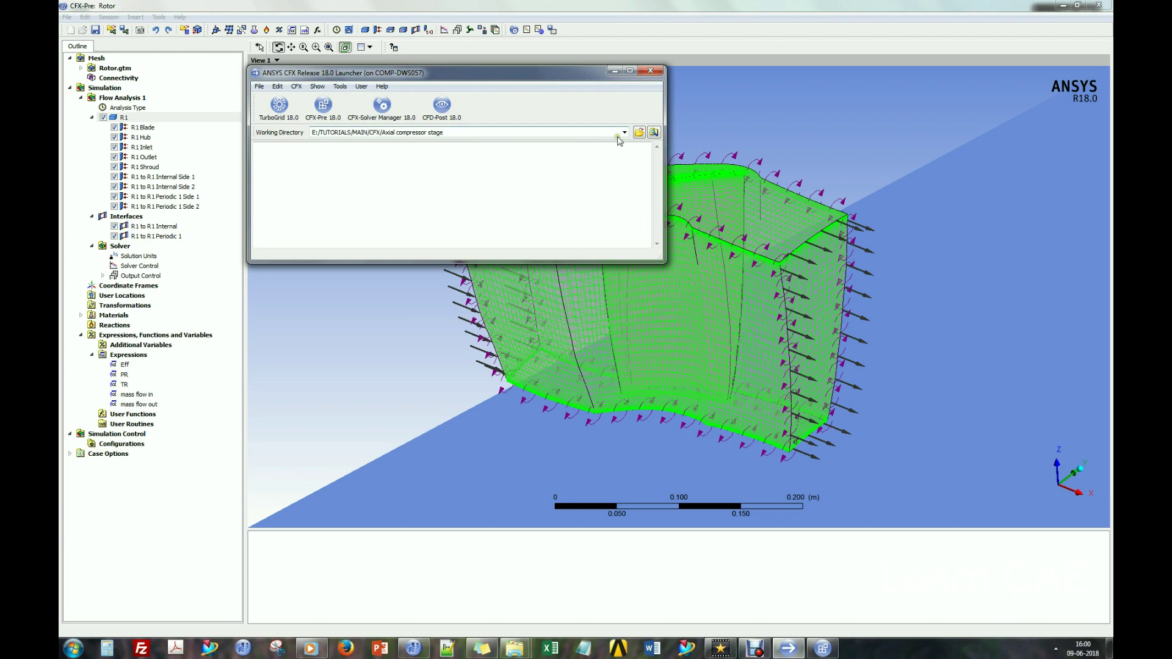
left_click(639, 132)
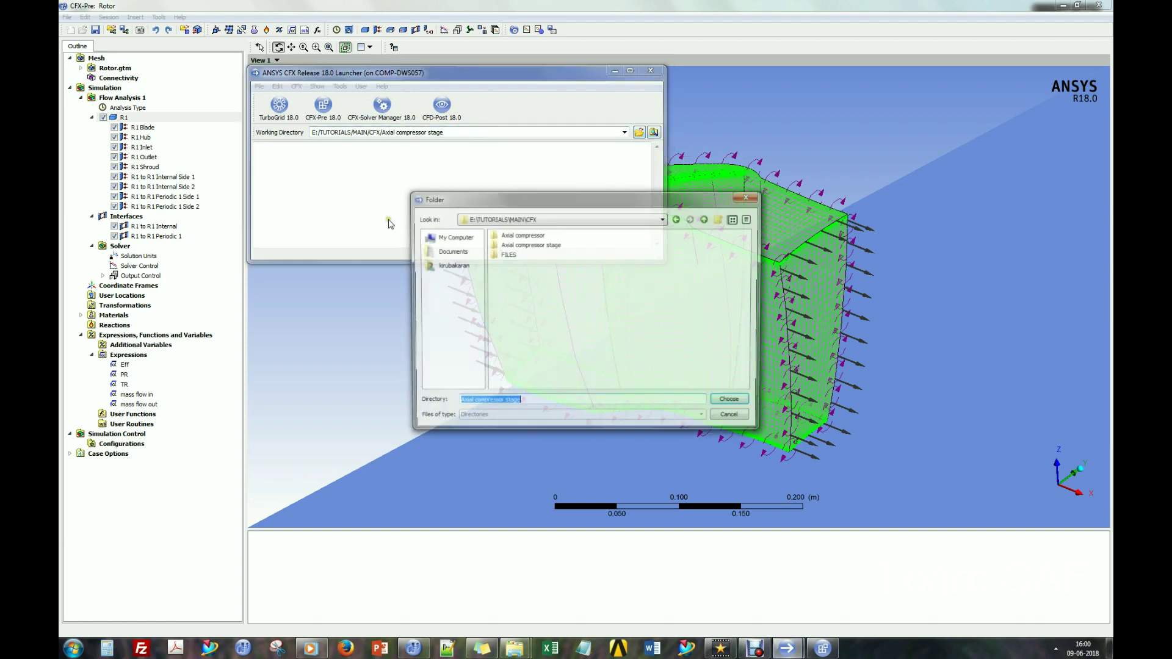
double_click(519, 235)
double_click(505, 235)
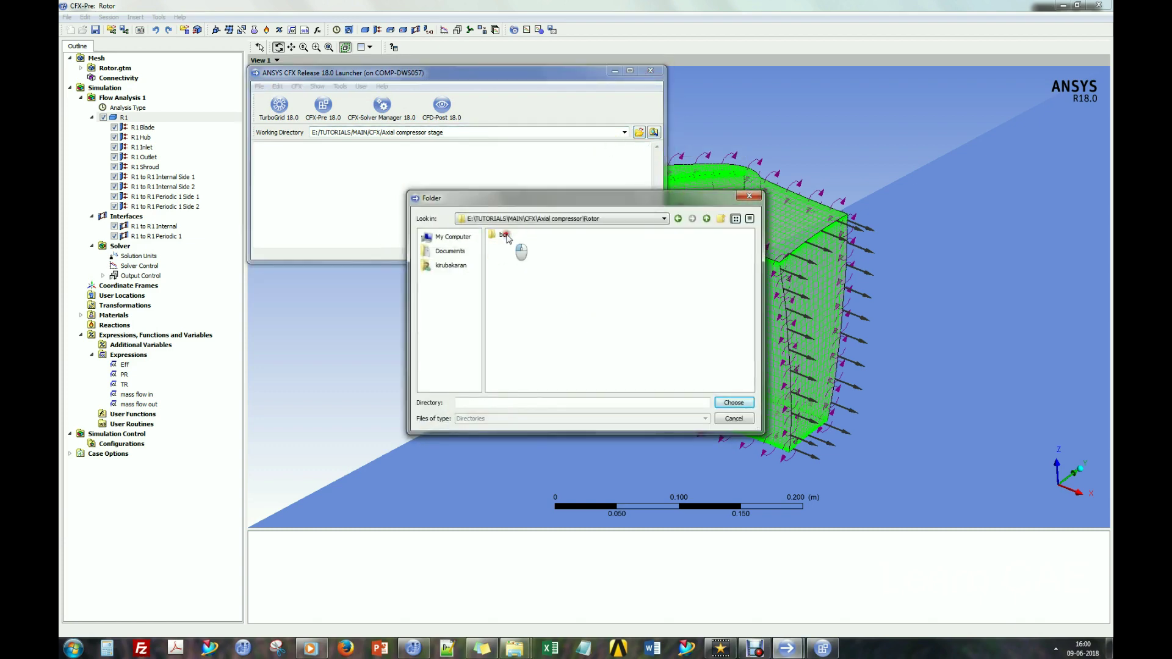
left_click(730, 404)
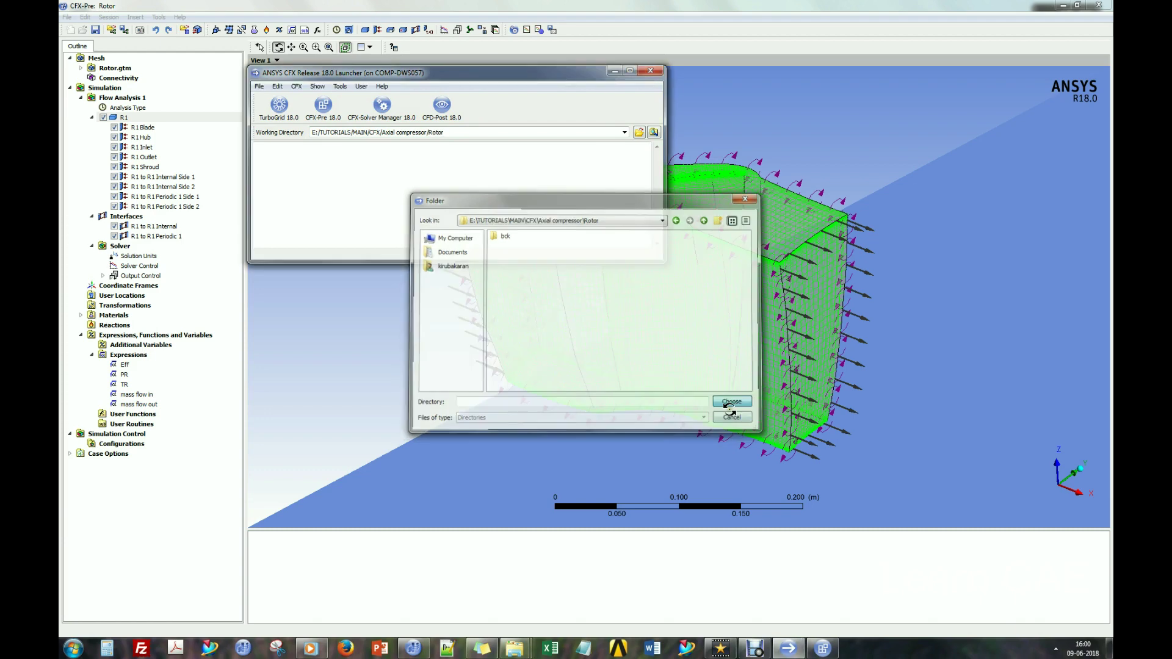
Launch CFX-Solver Manager from the launcher, minimize the launcher and switch to the solver manager window.
left_click(382, 105)
left_click(614, 71)
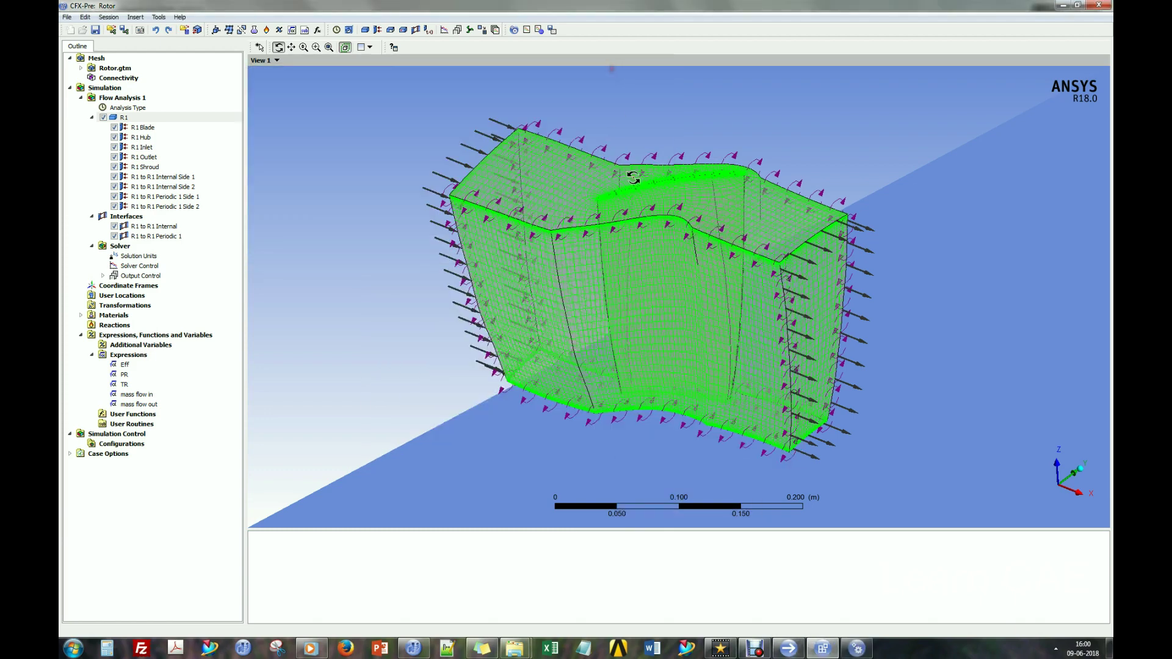
left_click(856, 648)
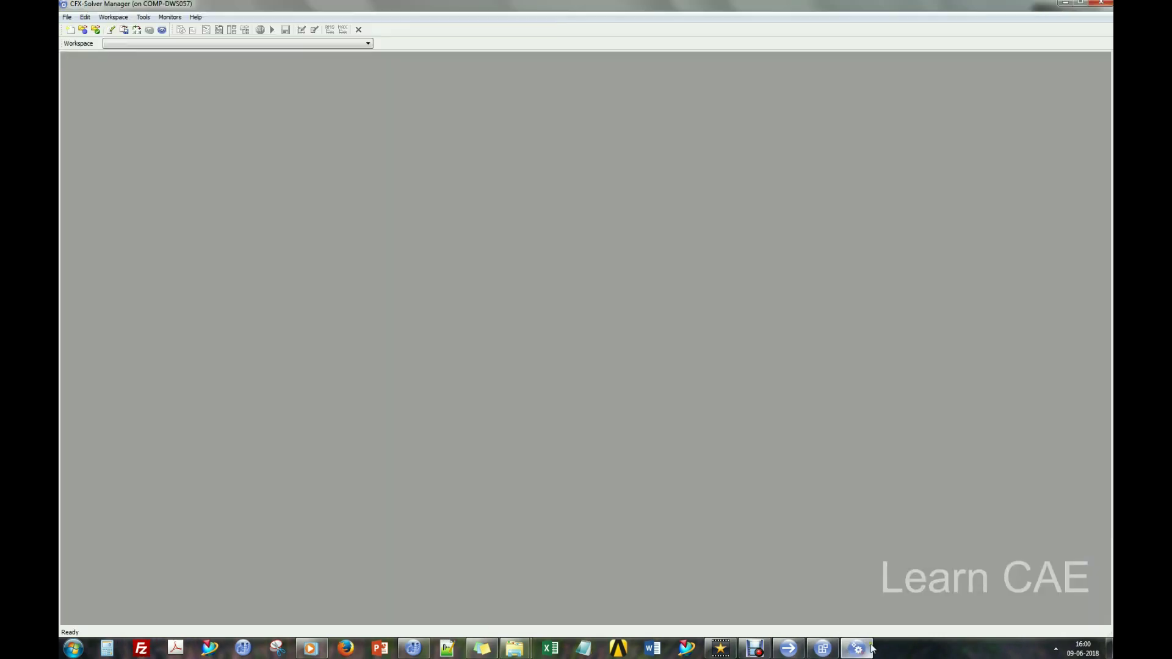
Define a new solver run that uses Rotor.def from the Axial compressor stage folder as its input file.
left_click(70, 30)
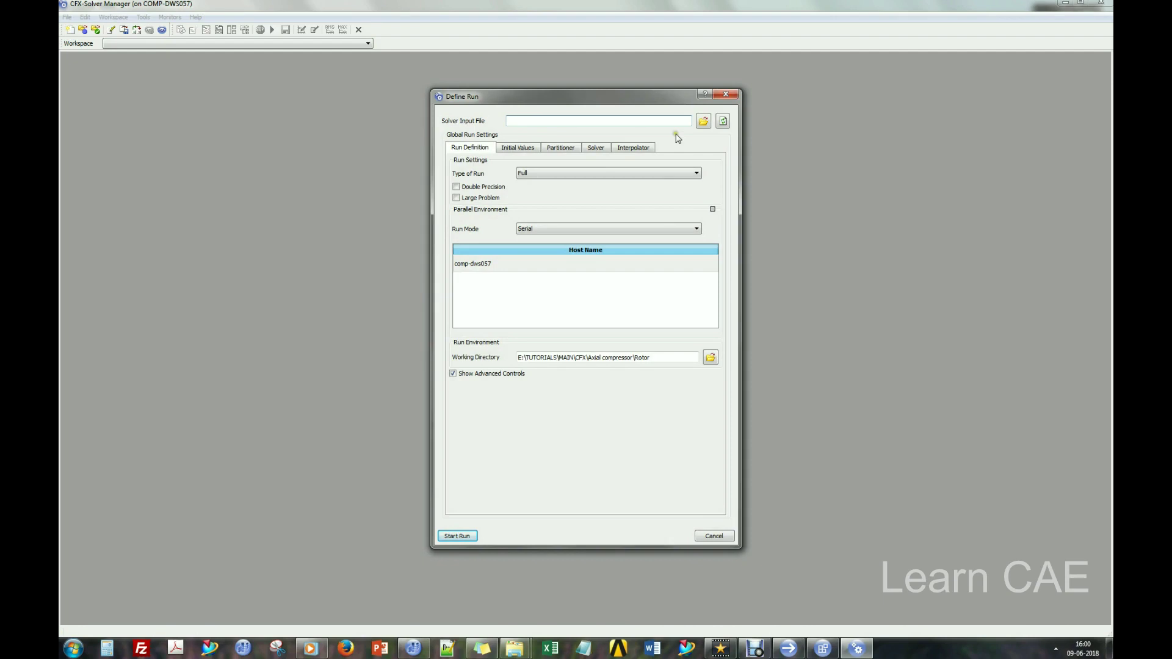
left_click(703, 121)
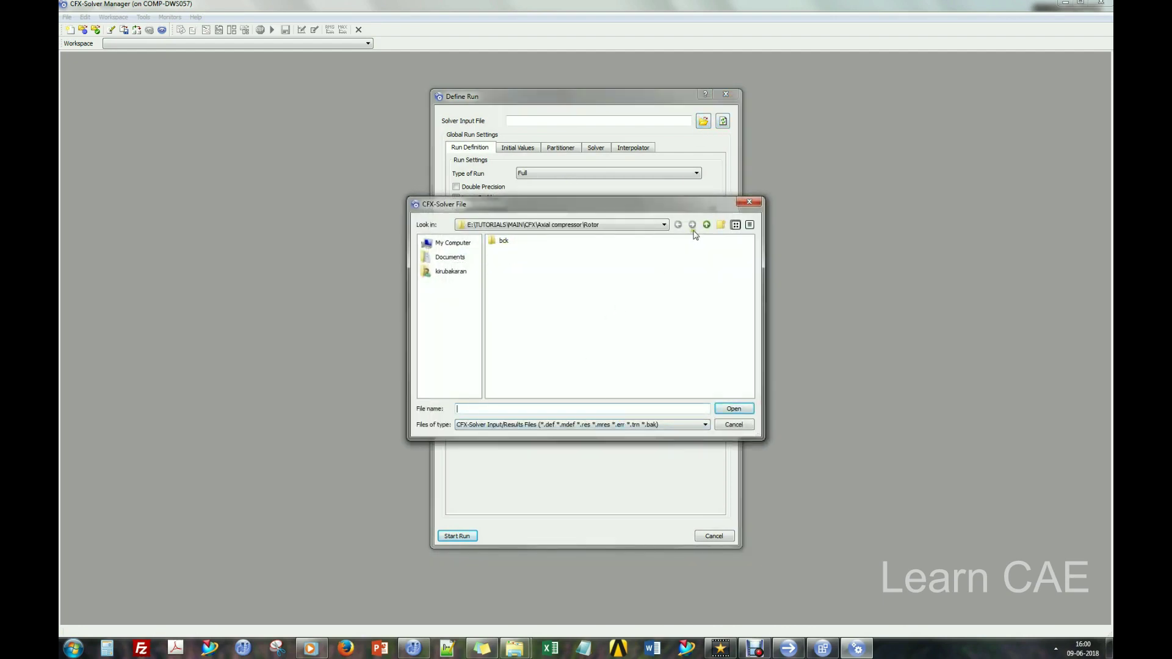
left_click(688, 274)
key("BackSpace")
key("BackSpace")
left_click(574, 301)
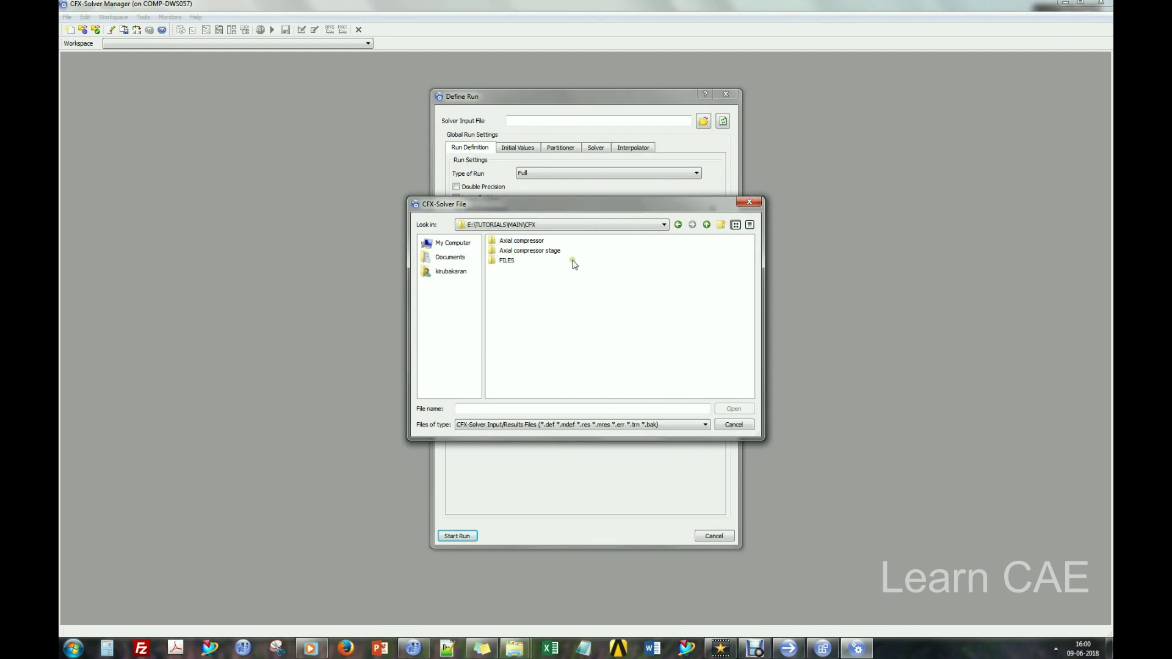
double_click(541, 252)
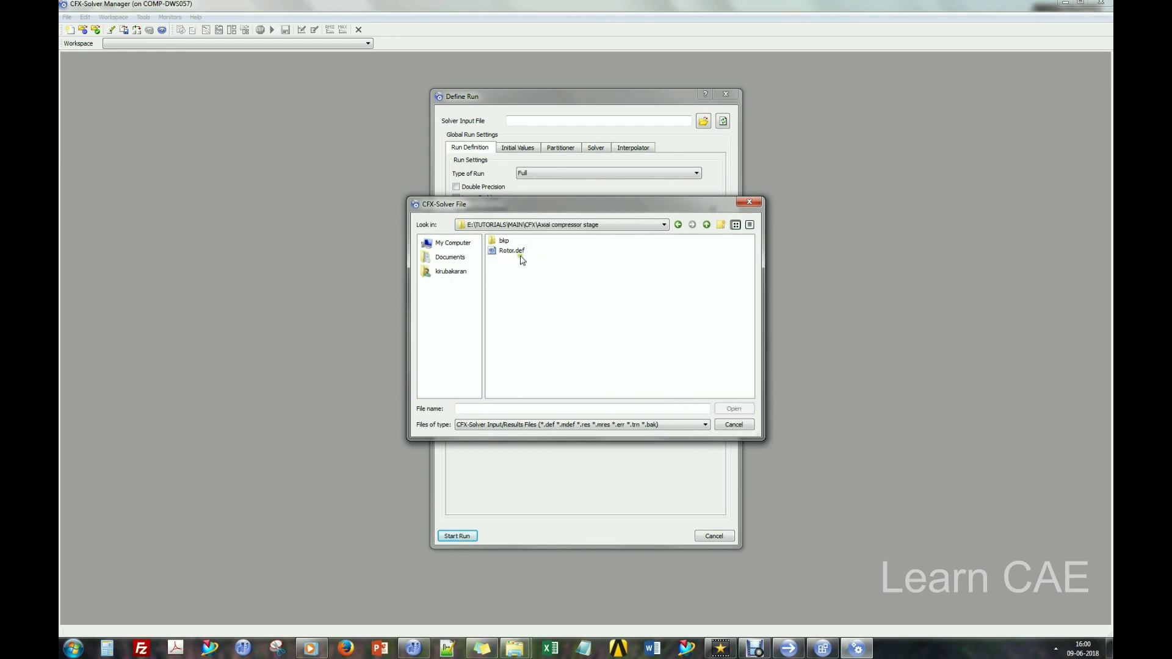
left_click(521, 257)
double_click(520, 257)
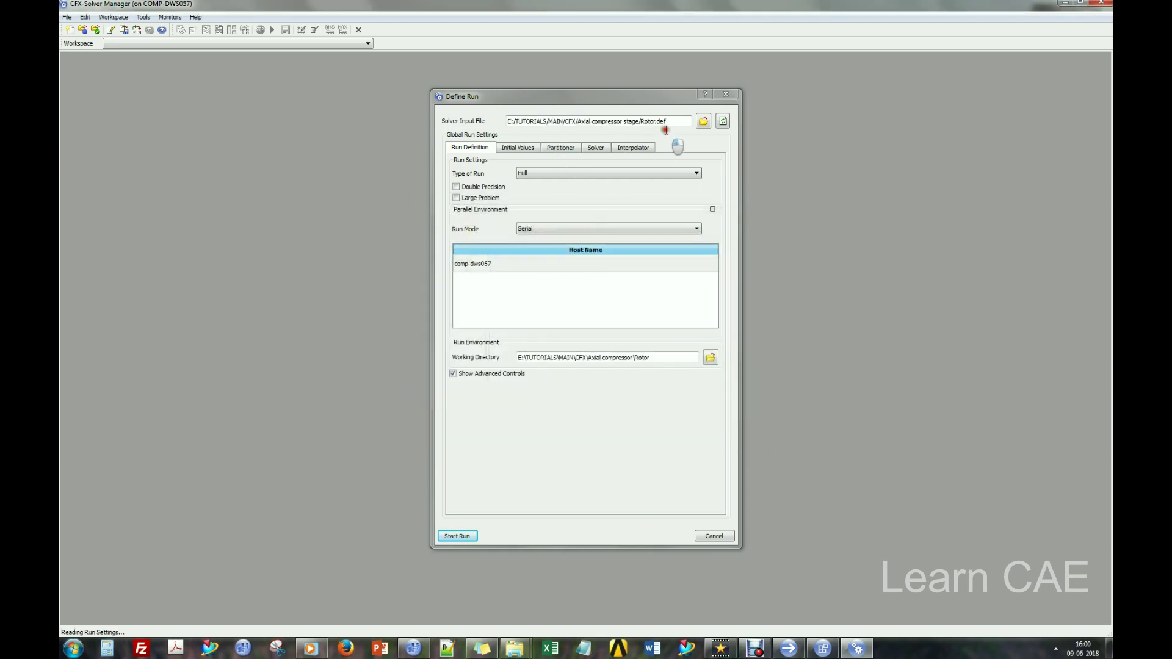
Review the run's initial values, partitioner, solver and interpolator settings, leaving the initial values specification switched off.
left_click(520, 149)
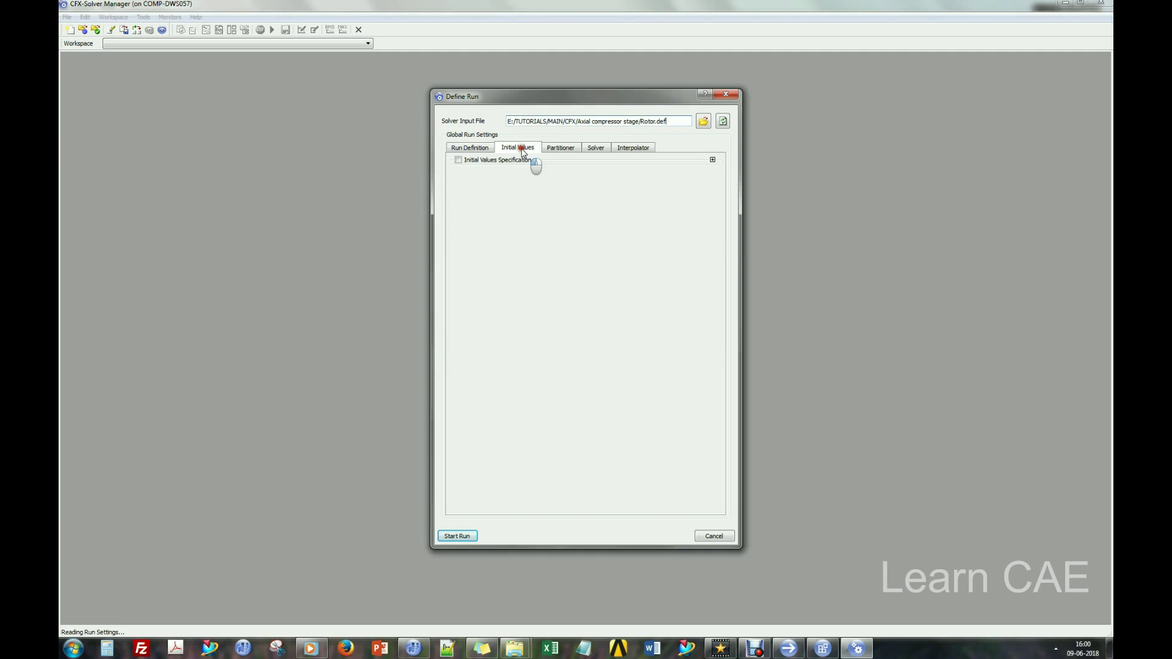
left_click(485, 160)
left_click(475, 183)
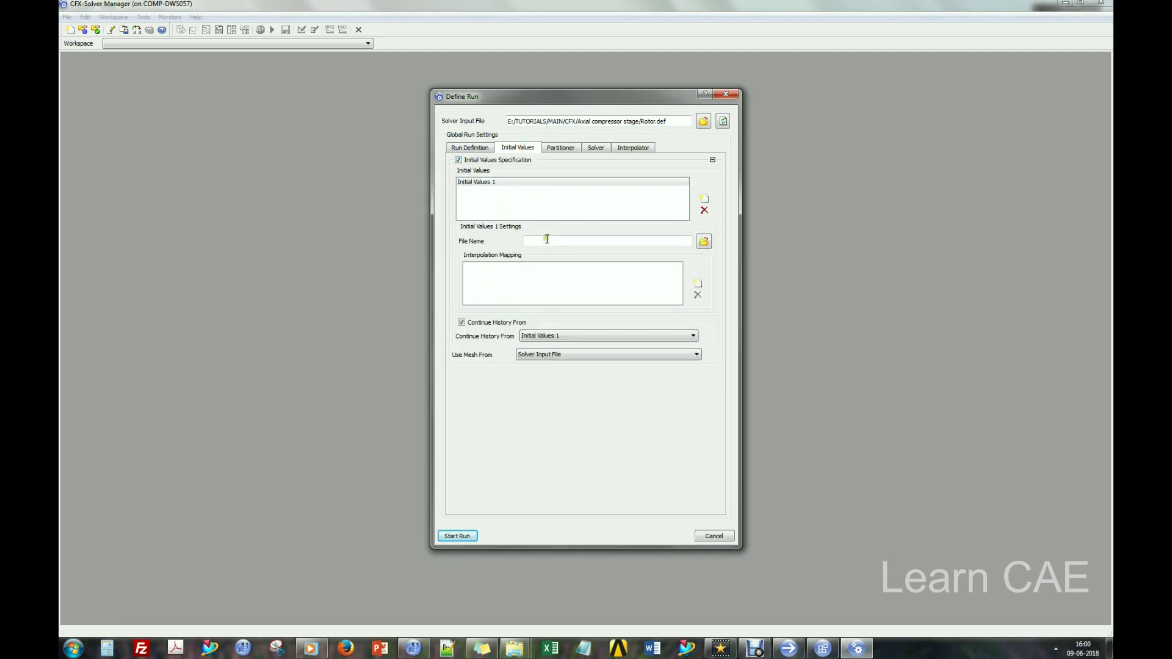
left_click(560, 148)
left_click(592, 149)
left_click(629, 148)
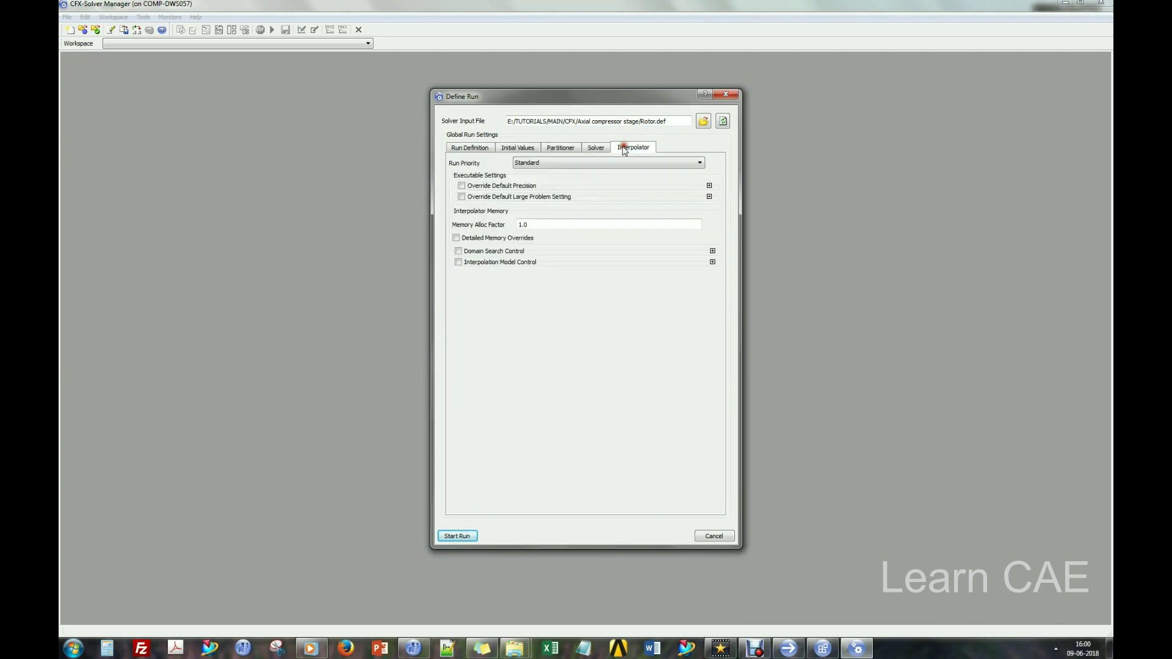
left_click(518, 149)
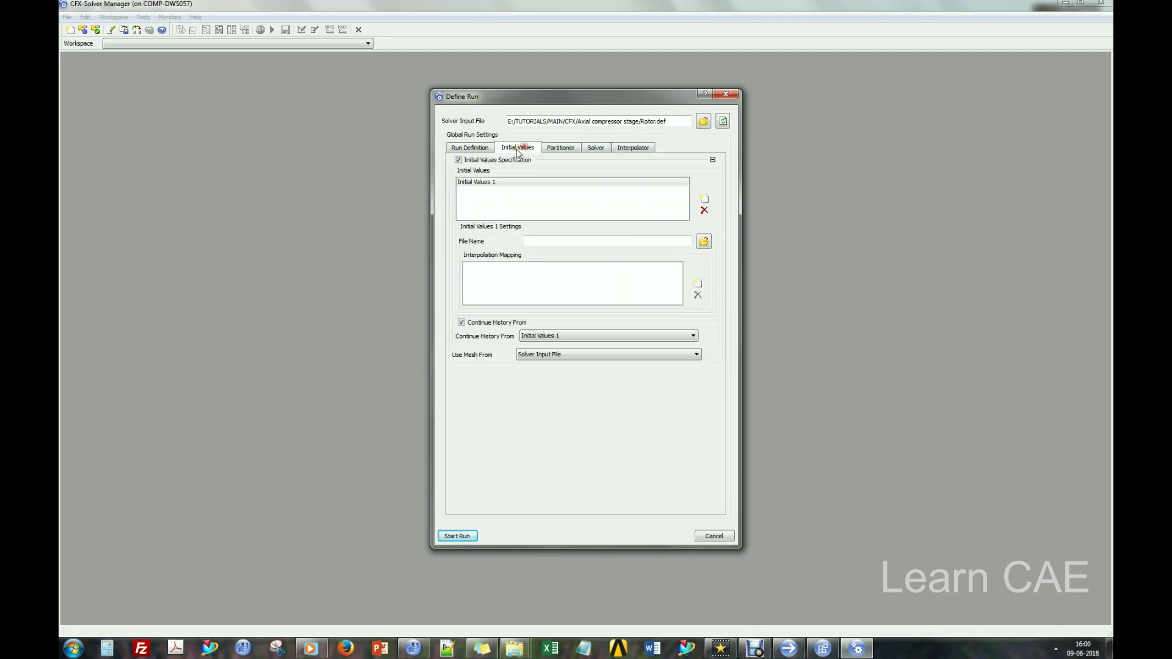
left_click(468, 160)
Start the full run in Serial mode and highlight the second outer loop iteration's residuals in the out file.
left_click(471, 148)
key("alt+Down")
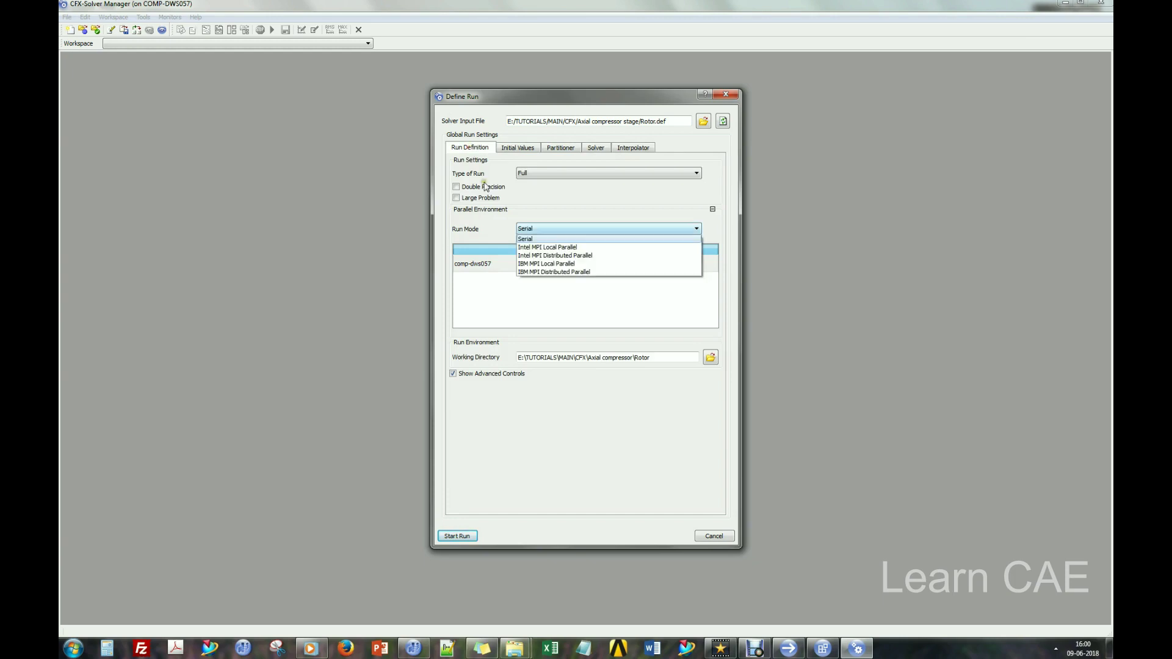
left_click(551, 230)
left_click(662, 354)
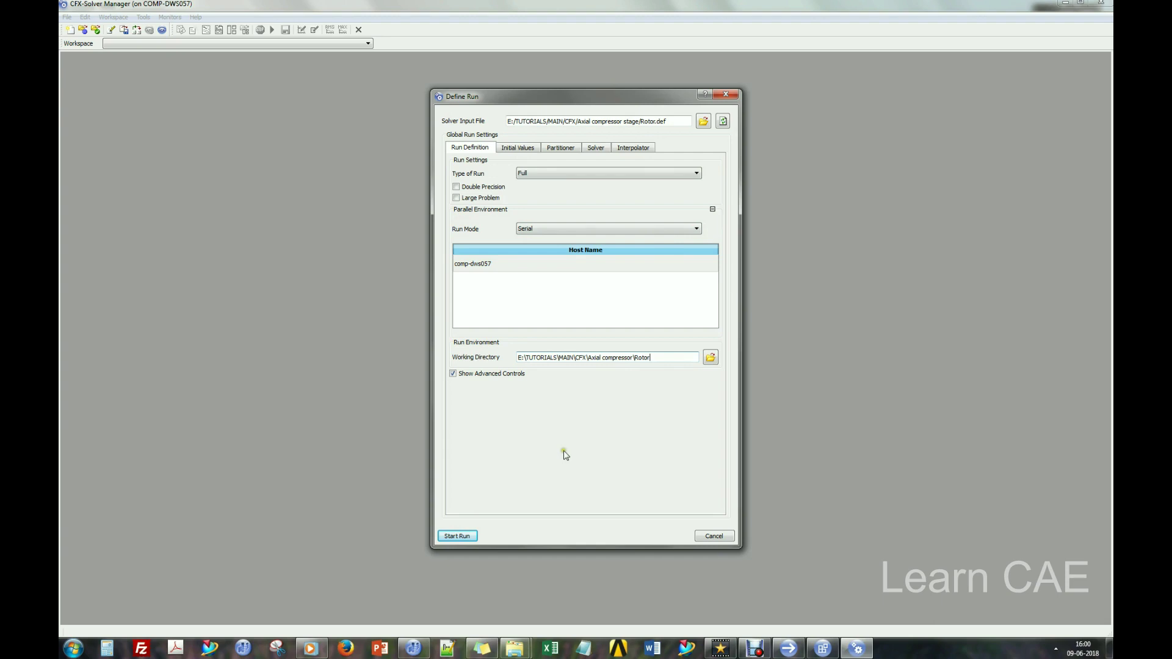
left_click(459, 536)
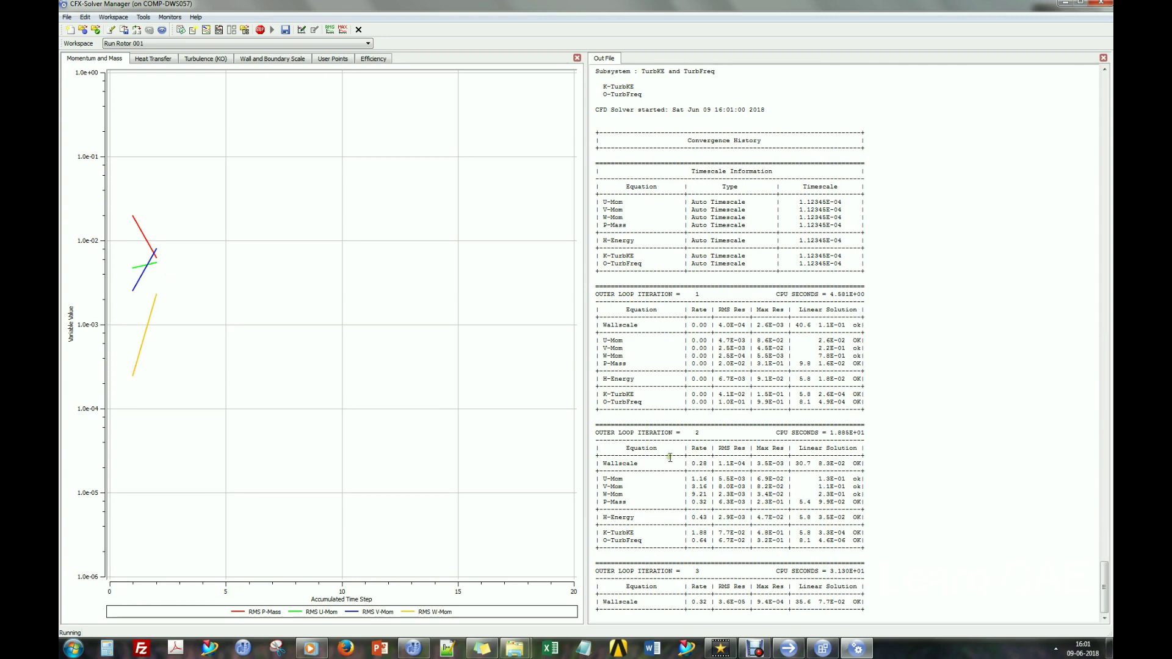
left_click_drag(635, 461, 913, 543)
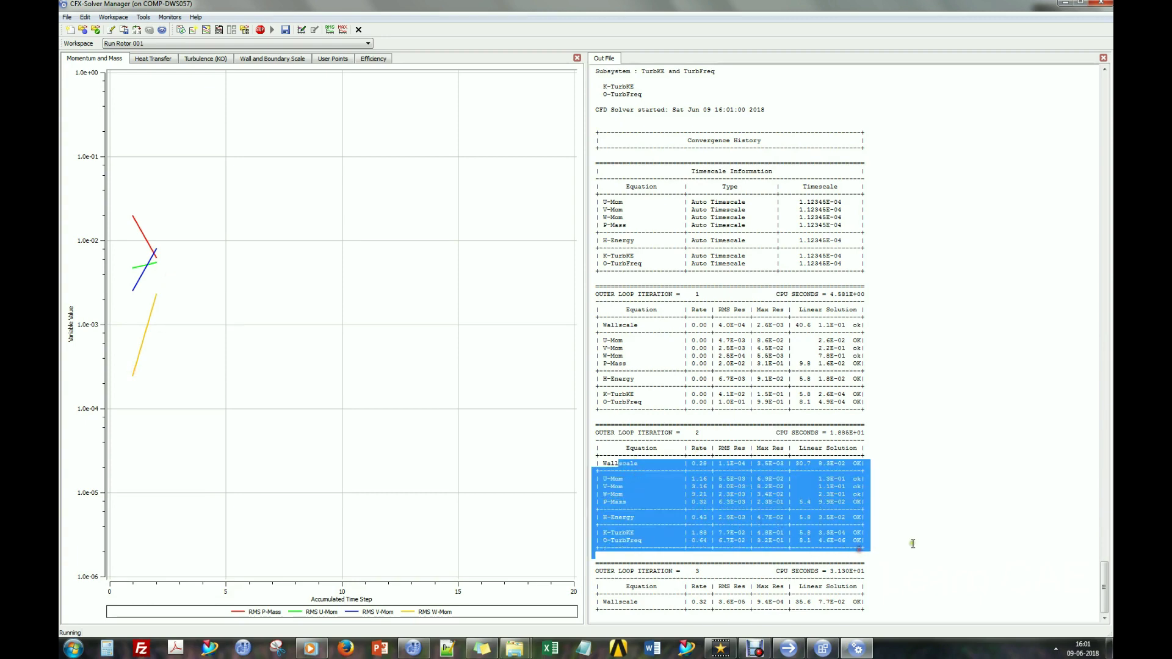
left_click(912, 543)
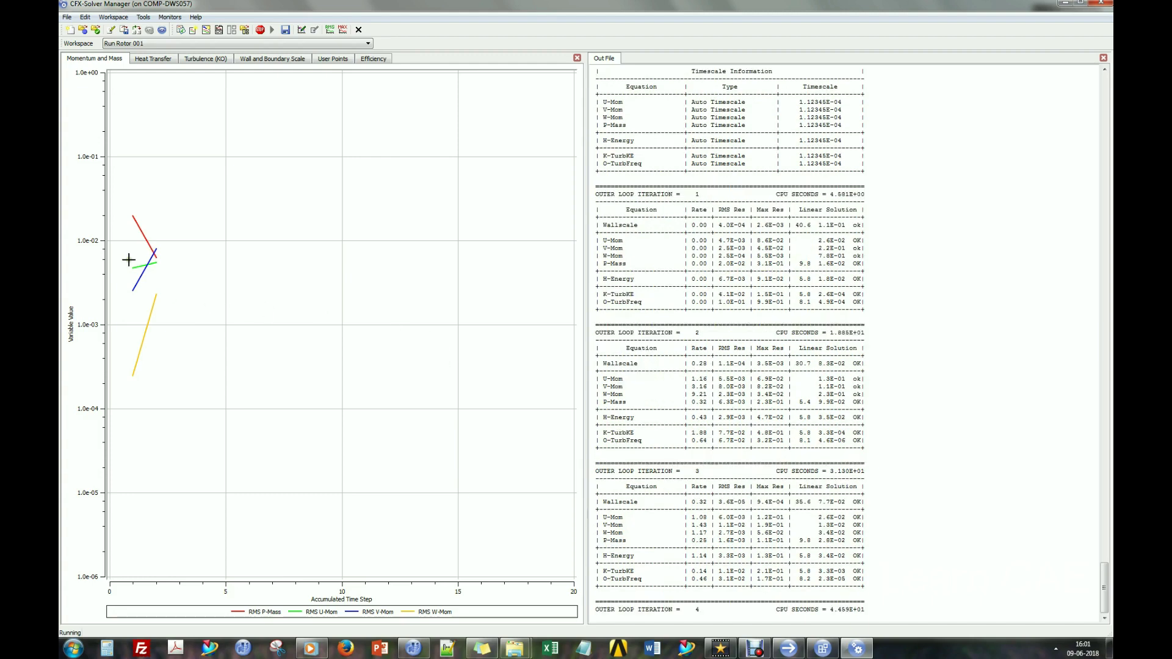
Create a plot monitor for the user points Efficiency, Pr Ratio and Tr Ratio, and inspect its curves.
right_click(402, 55)
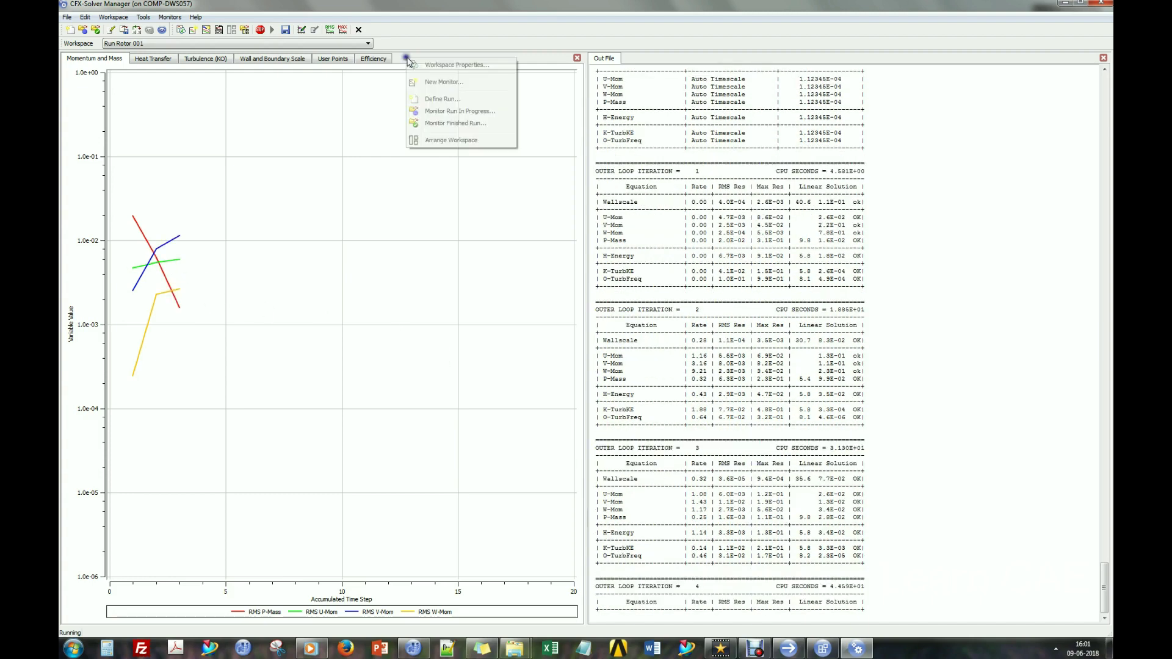
left_click(449, 86)
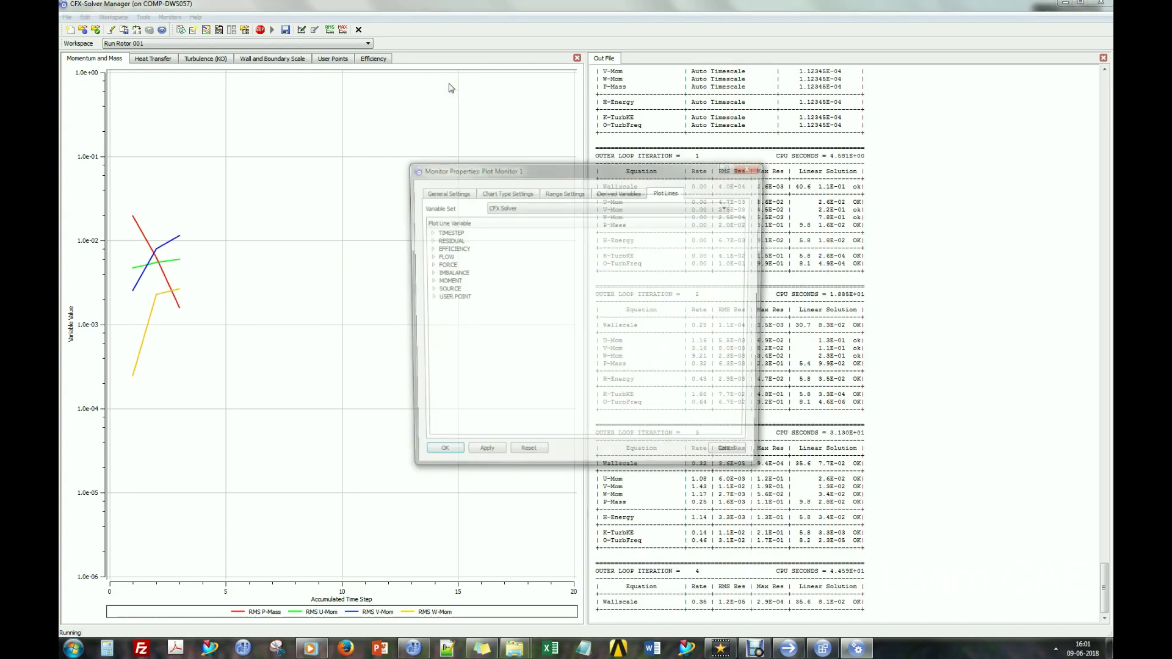
left_click(427, 298)
left_click(447, 306)
left_click(447, 314)
left_click(448, 323)
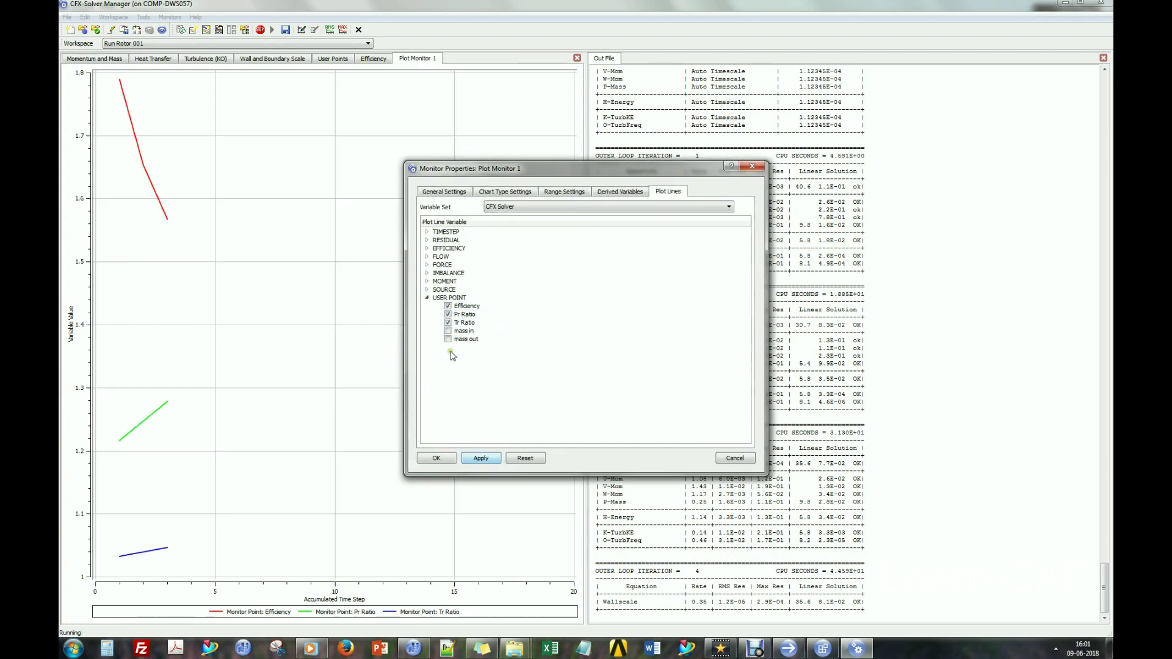
left_click(437, 458)
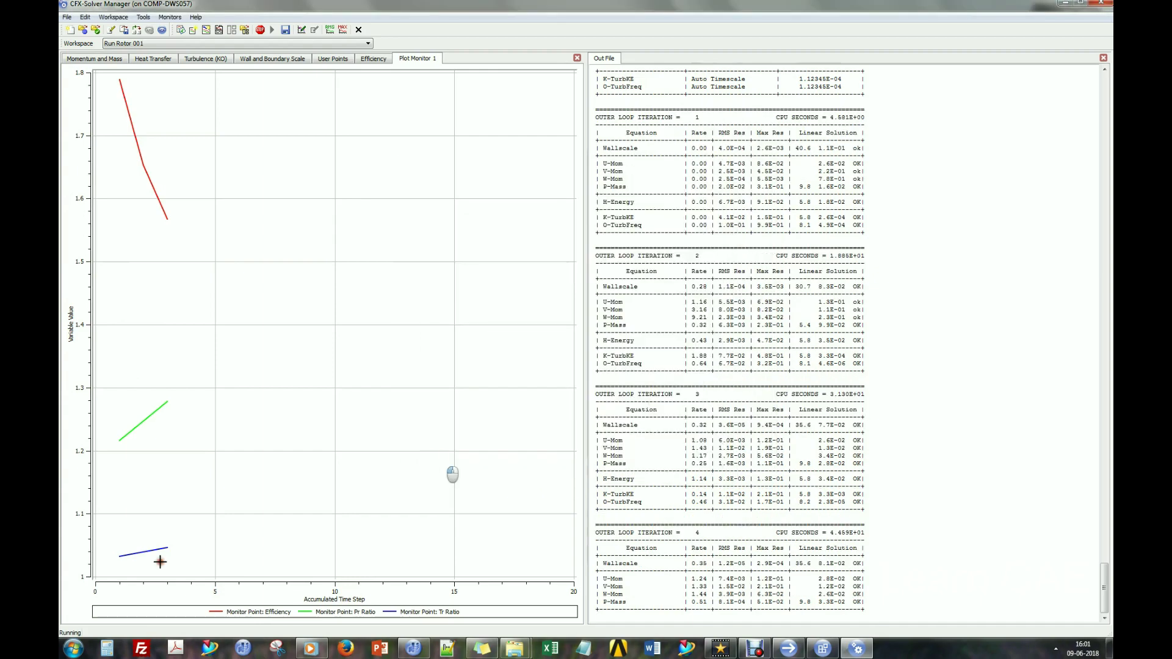
mouse_move(178, 408)
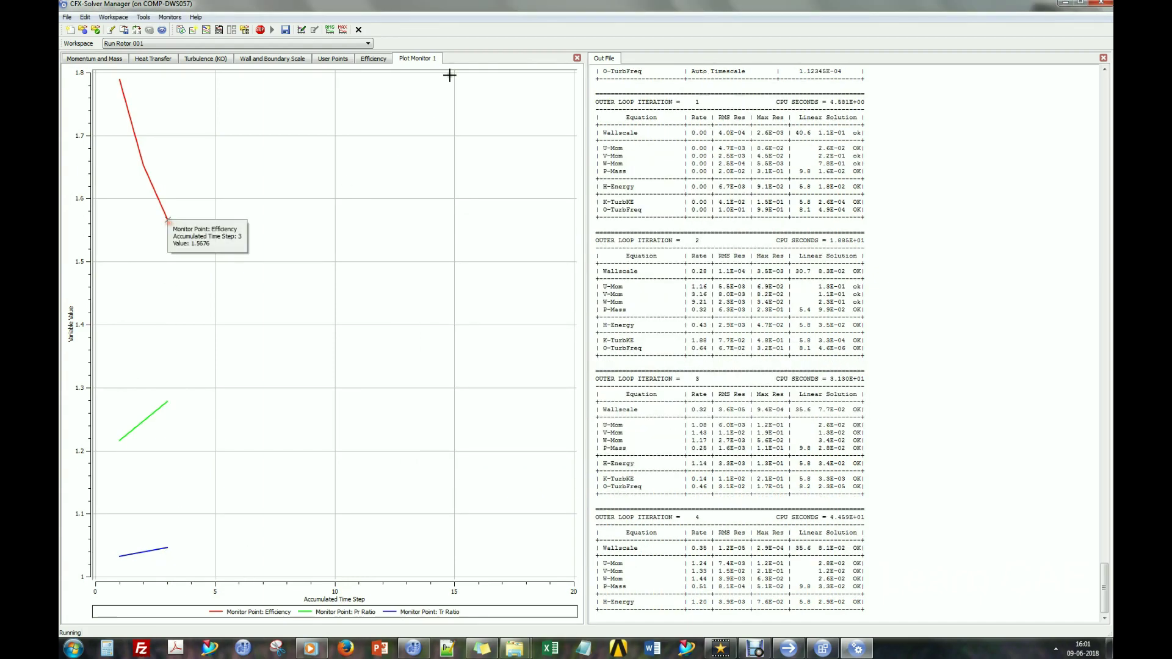
Create a second plot monitor for the user points mass in and mass out, and inspect its curves.
right_click(458, 55)
left_click(483, 82)
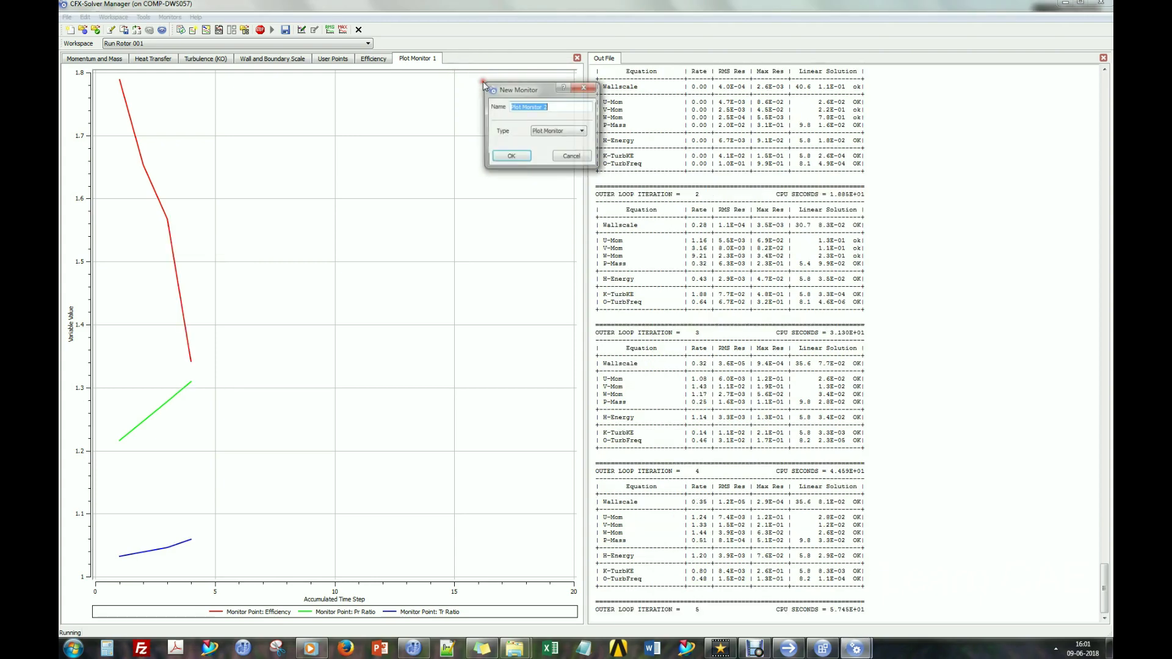
key("Return")
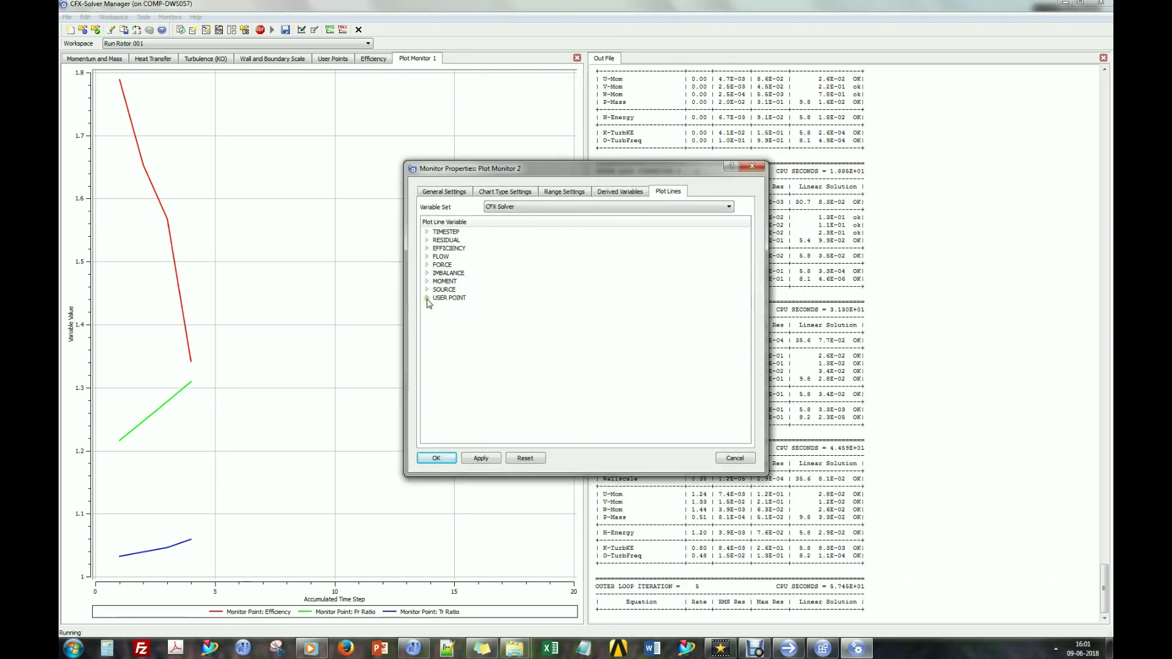
left_click(427, 298)
left_click(448, 331)
left_click(436, 458)
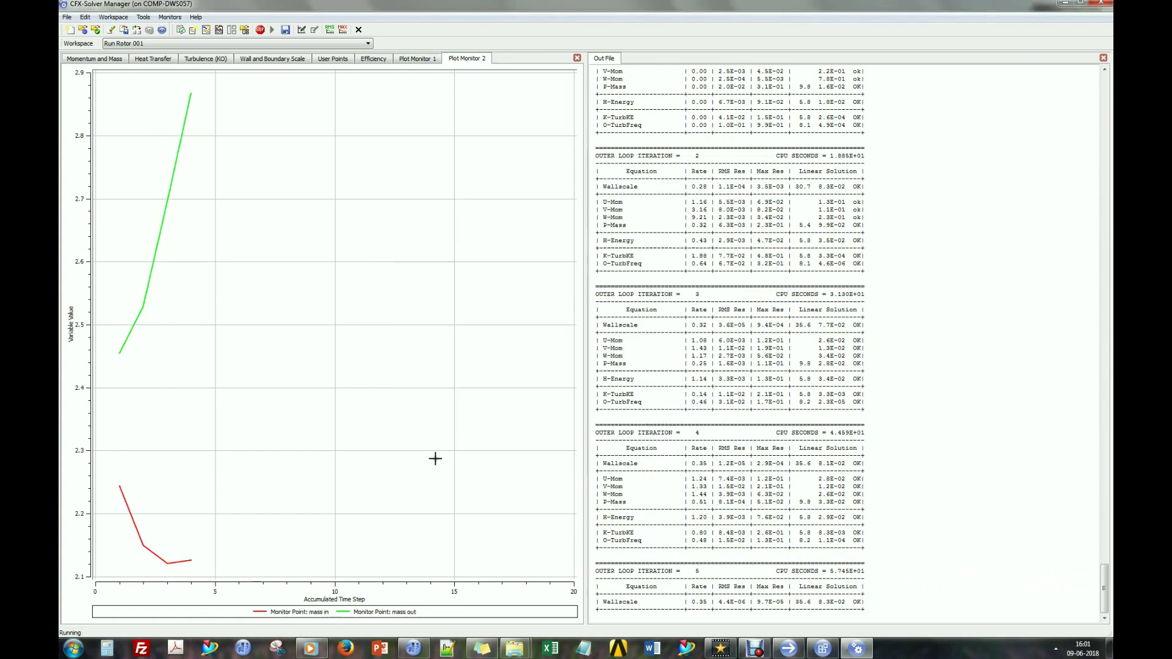
mouse_move(191, 94)
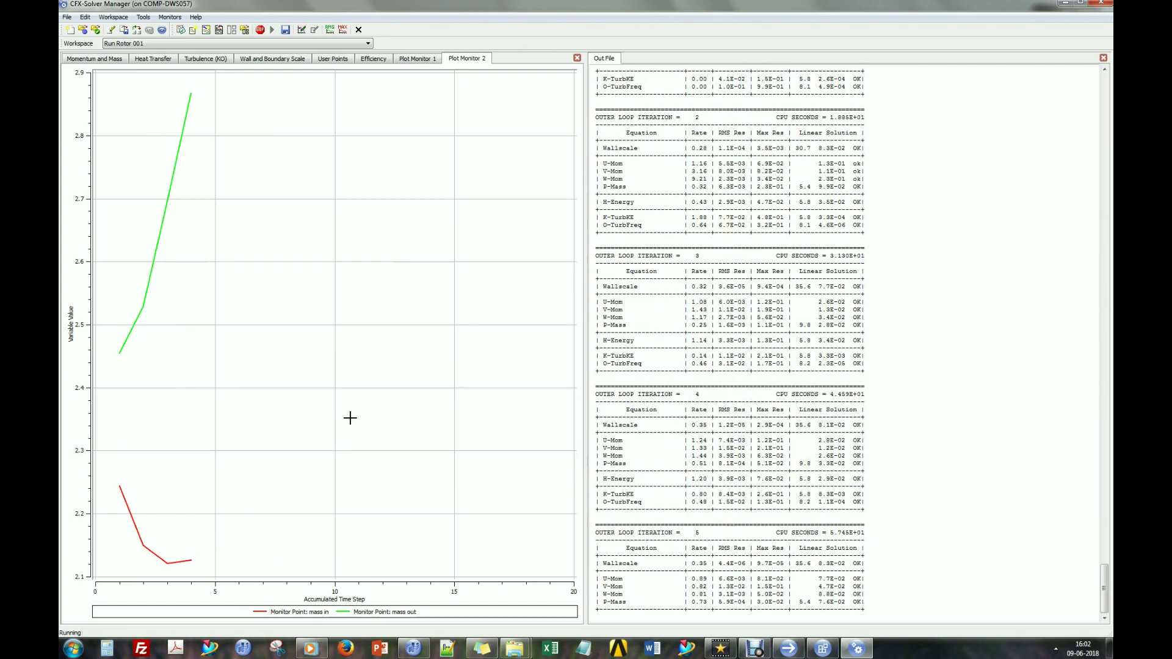
Examine the finished run's convergence plots for momentum and mass, efficiency, and inlet and outlet mass flow.
left_click(80, 61)
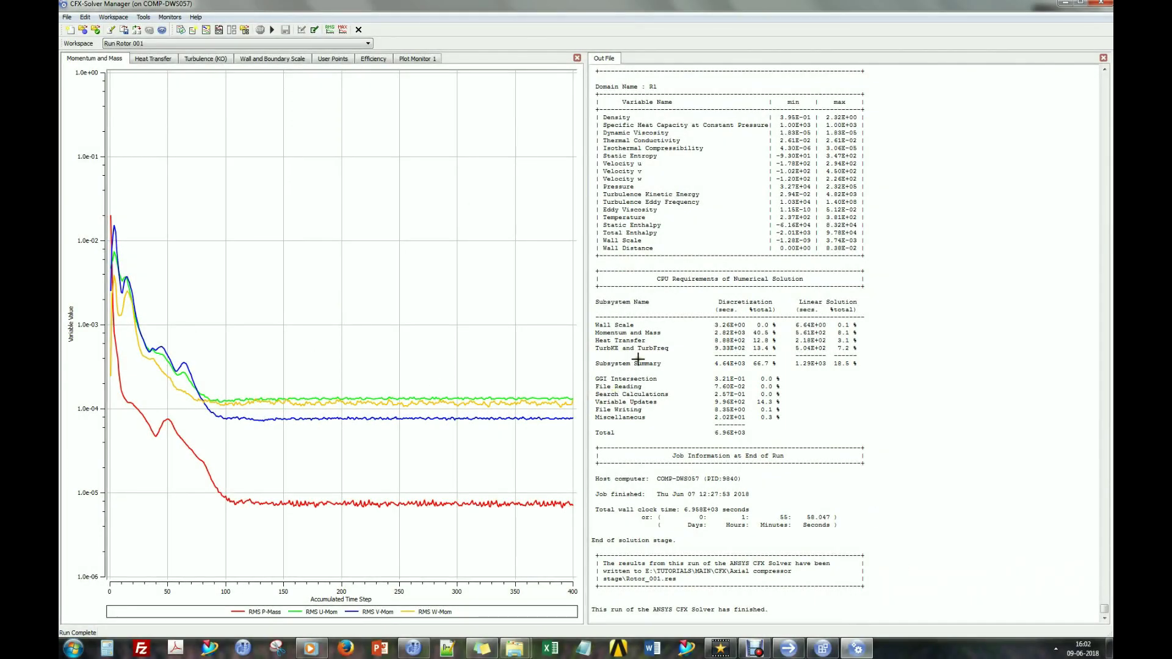
left_click(372, 60)
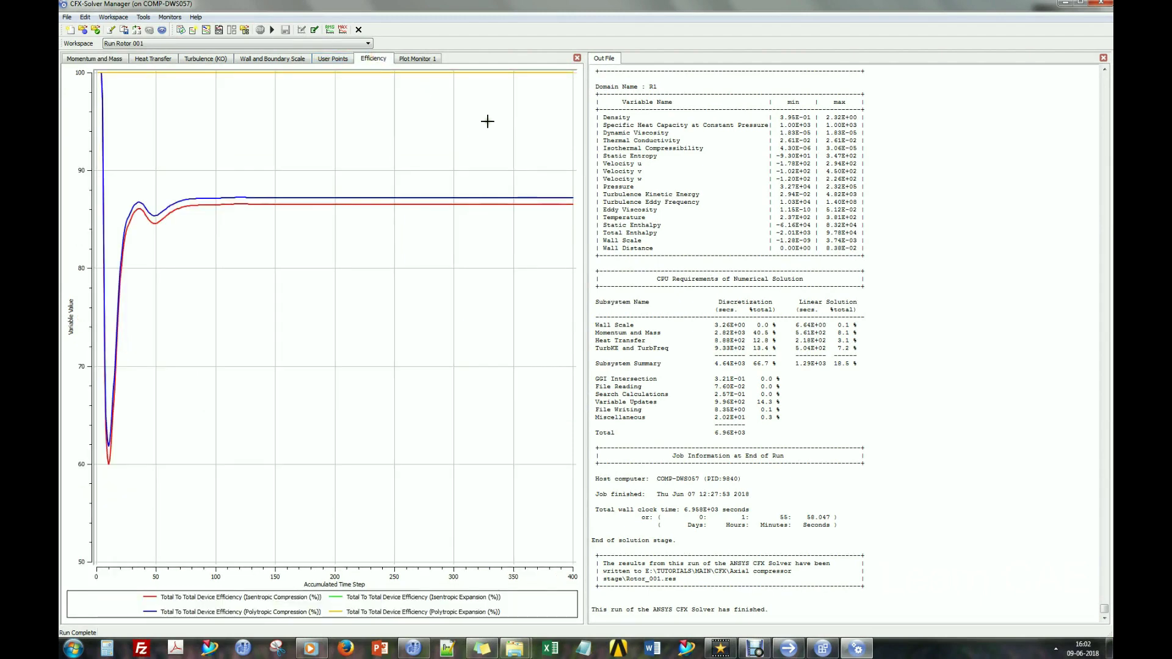
left_click(419, 59)
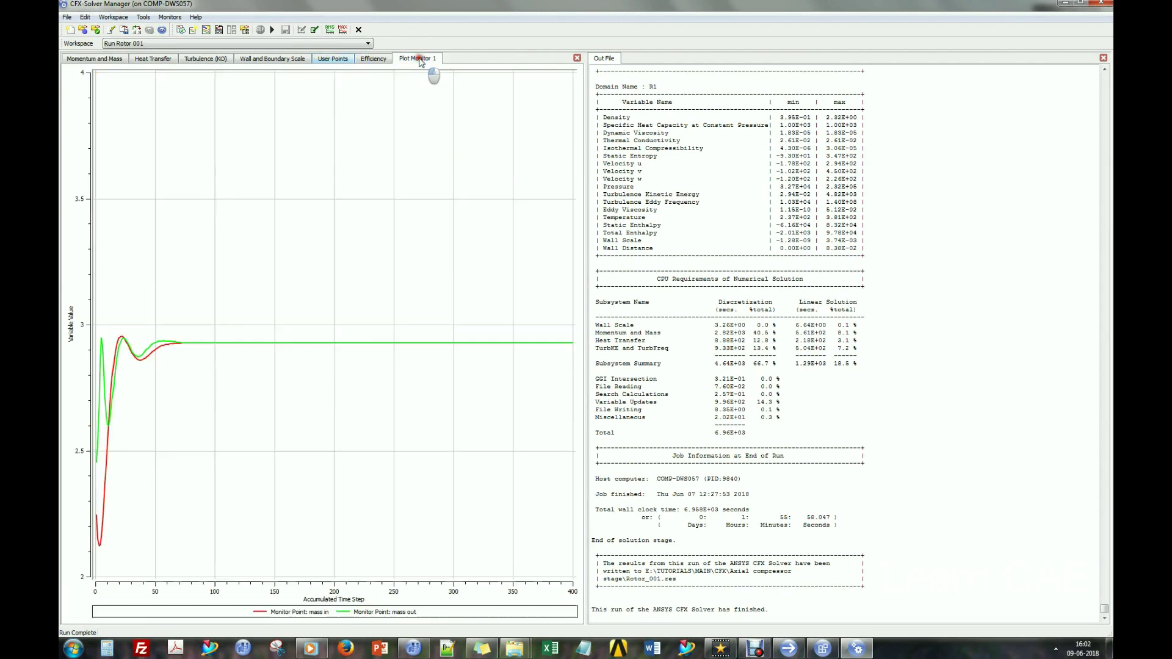
Remove mass in and mass out from the User Points monitor's plot lines, keeping Eff, Pr Ratio and Tr Ratio.
left_click(331, 59)
right_click(426, 119)
left_click(458, 131)
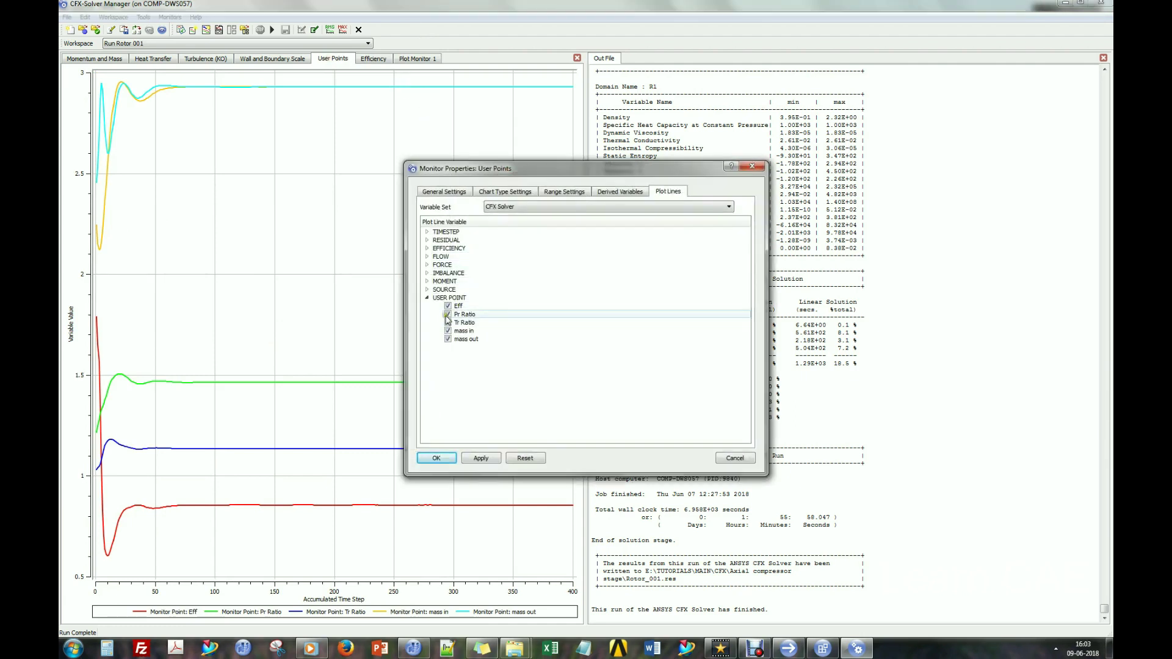
left_click(448, 331)
left_click(448, 339)
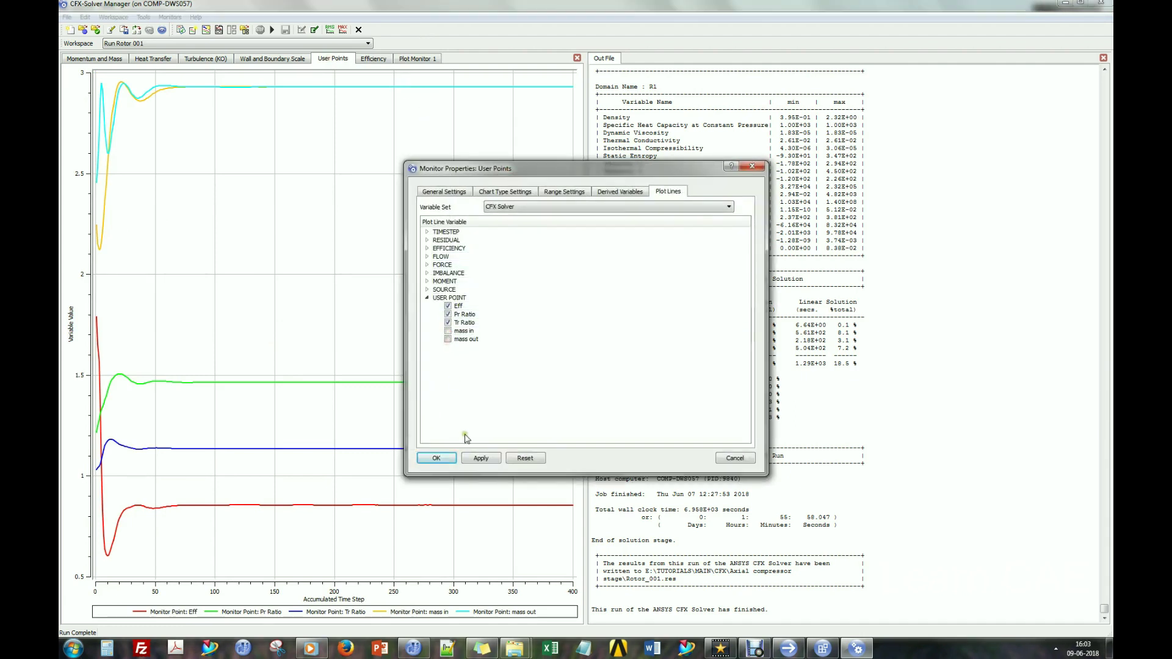
left_click(481, 458)
left_click(432, 459)
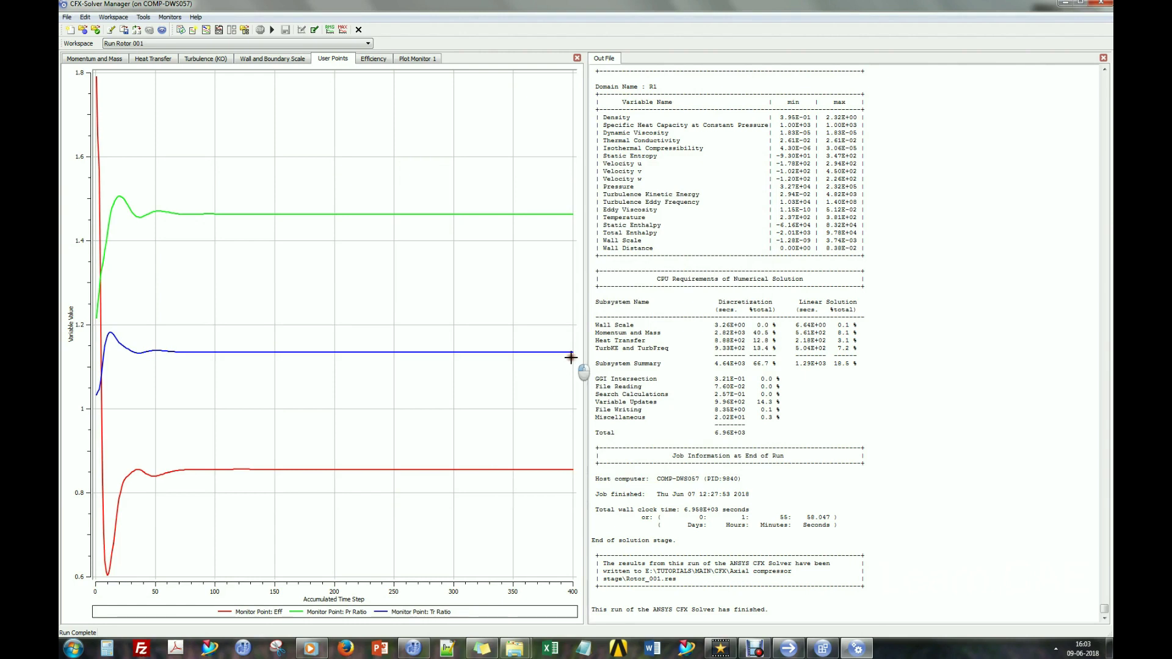
Read the final temperature ratio, pressure ratio and mass flow from the monitor curves, and review the momentum and mass residuals.
mouse_move(571, 358)
mouse_move(573, 215)
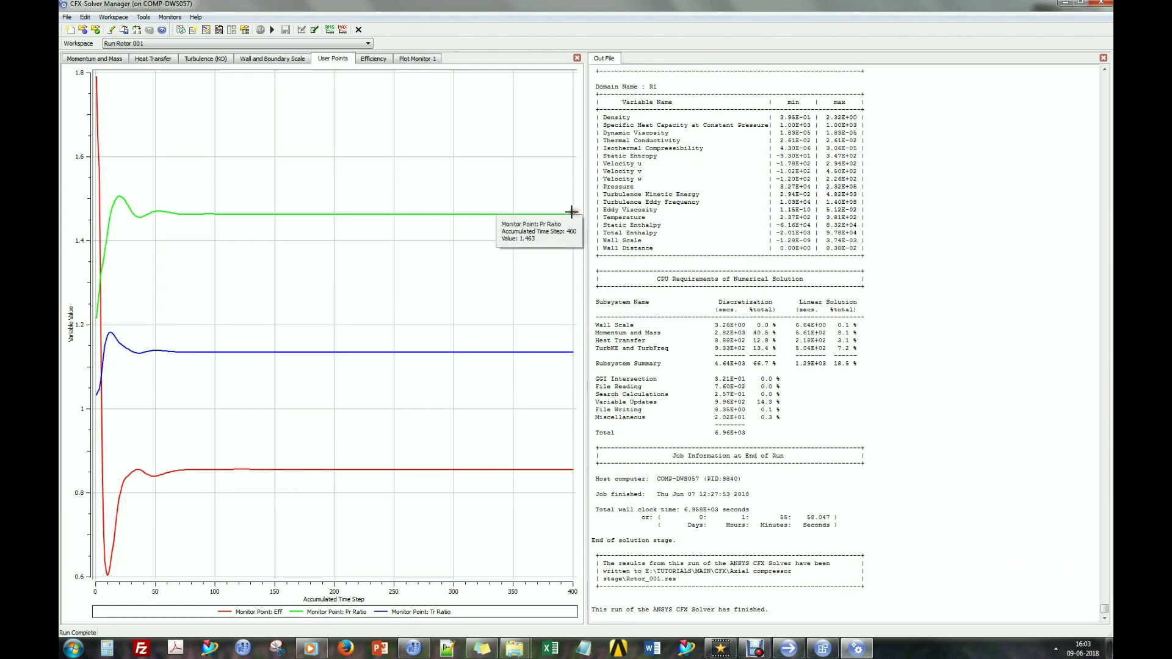
left_click(408, 59)
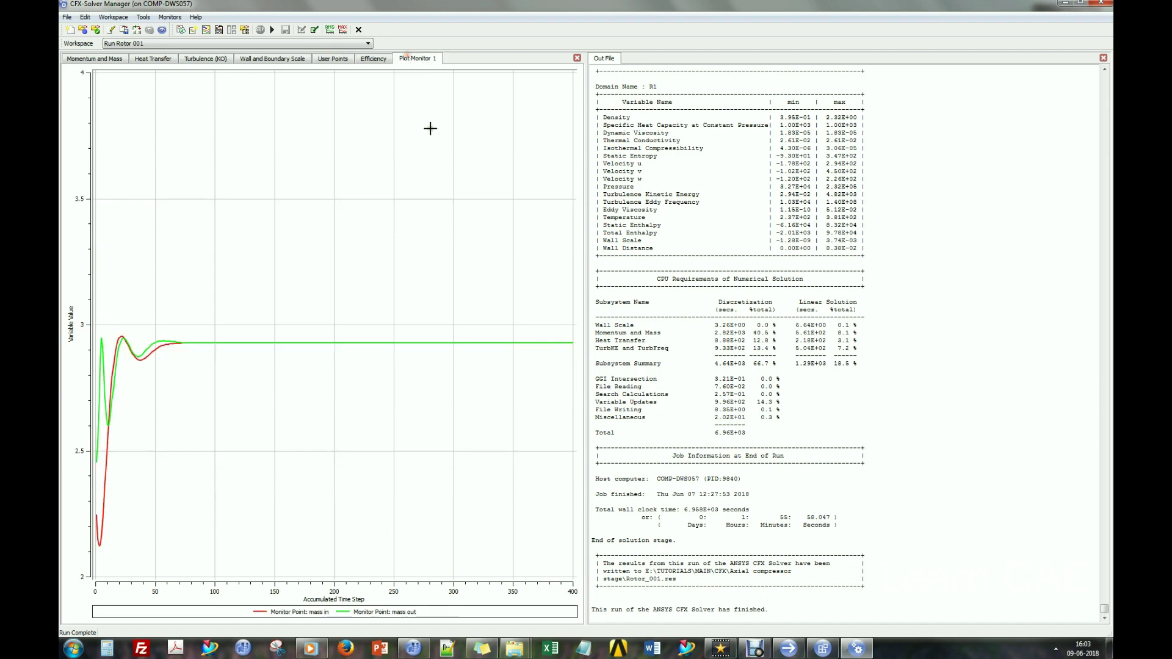
mouse_move(152, 356)
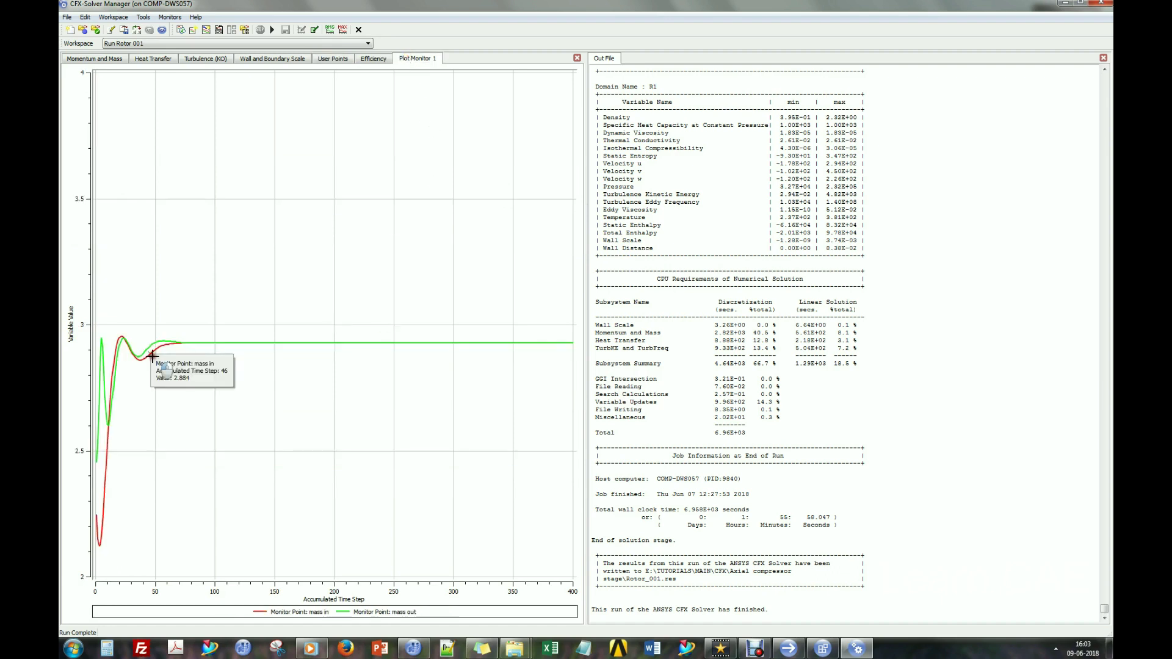
mouse_move(574, 344)
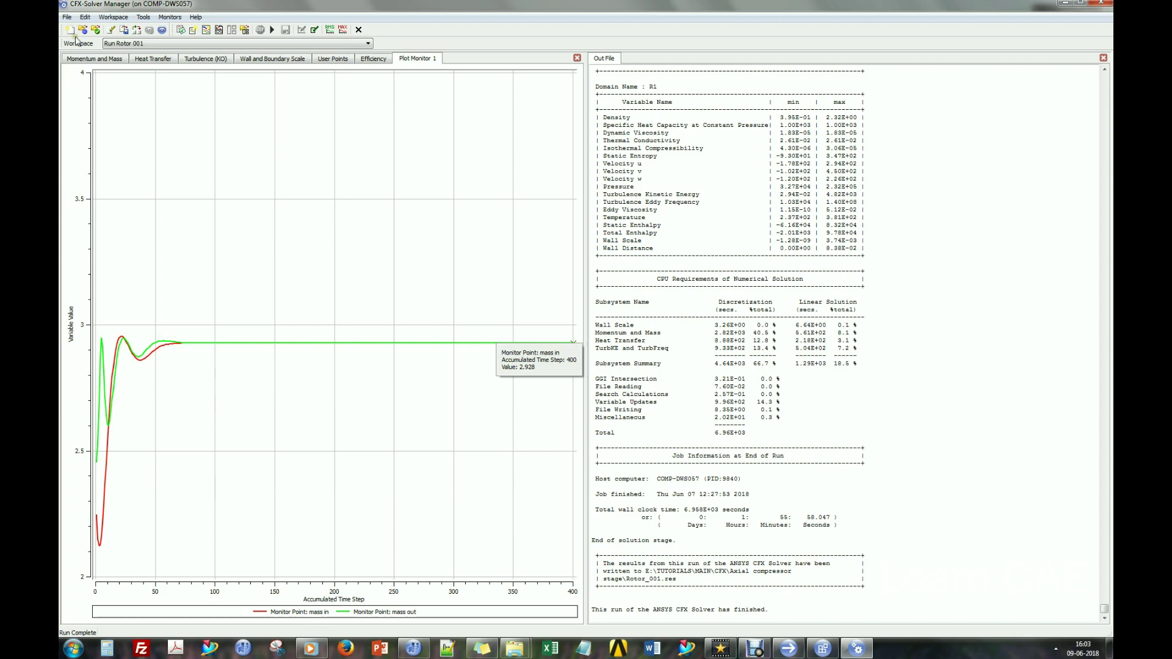
left_click(83, 58)
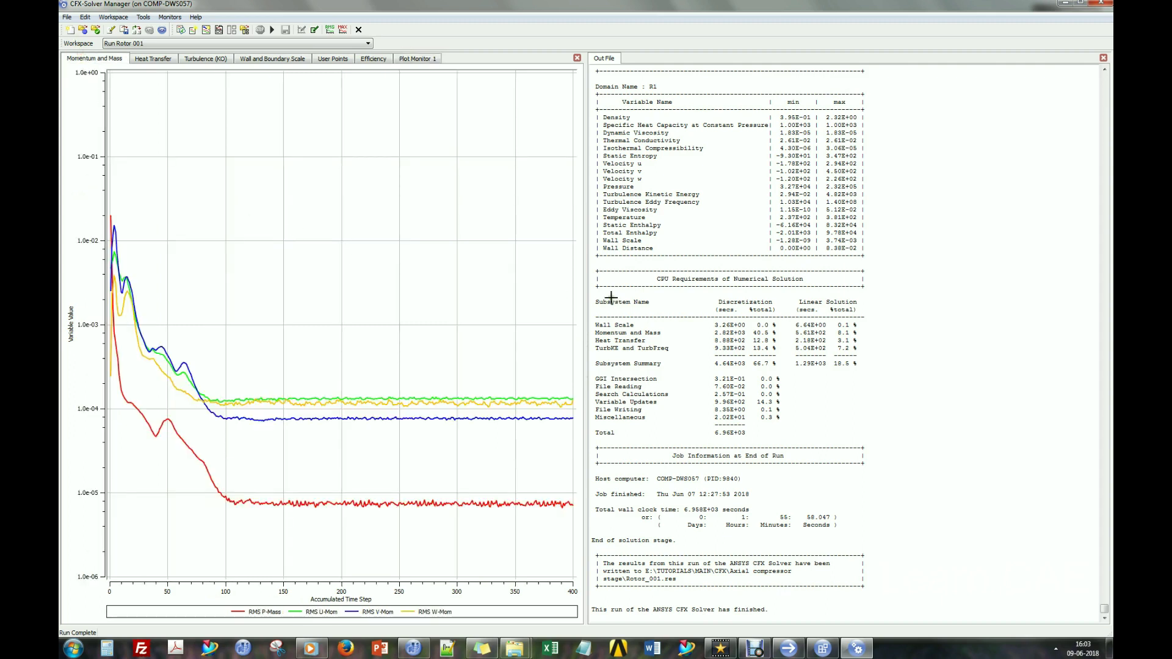
Open the Rotor_001.res results in CFD-Post, auto-initialize all turbo components and orbit the rotor passage.
left_click(162, 30)
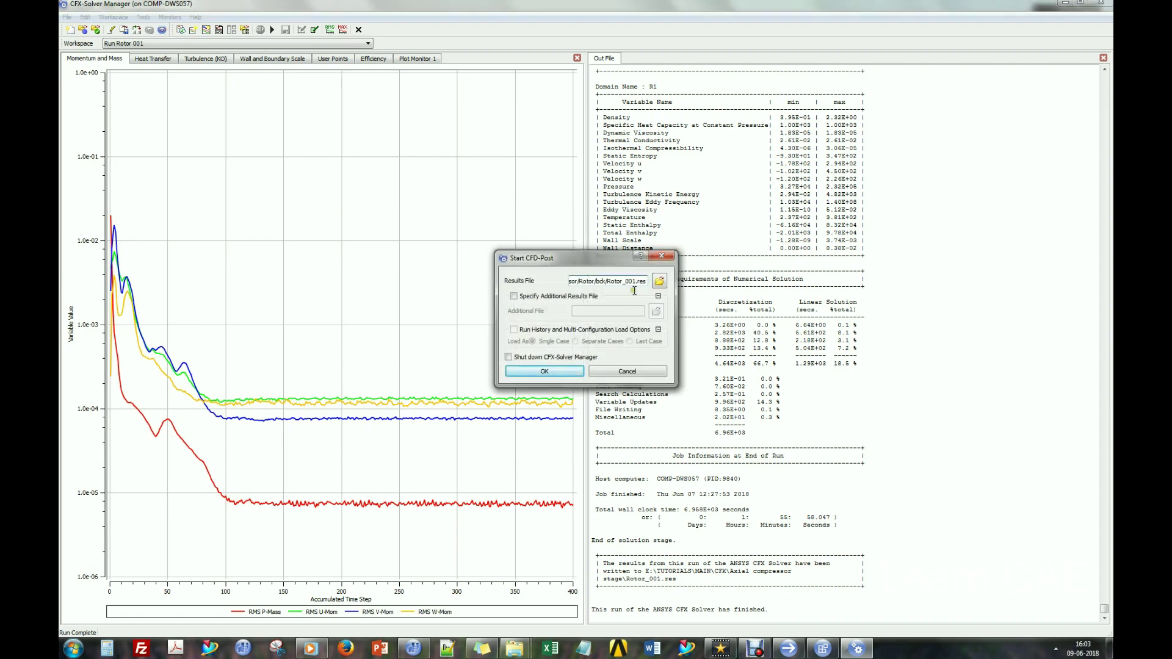
left_click(545, 371)
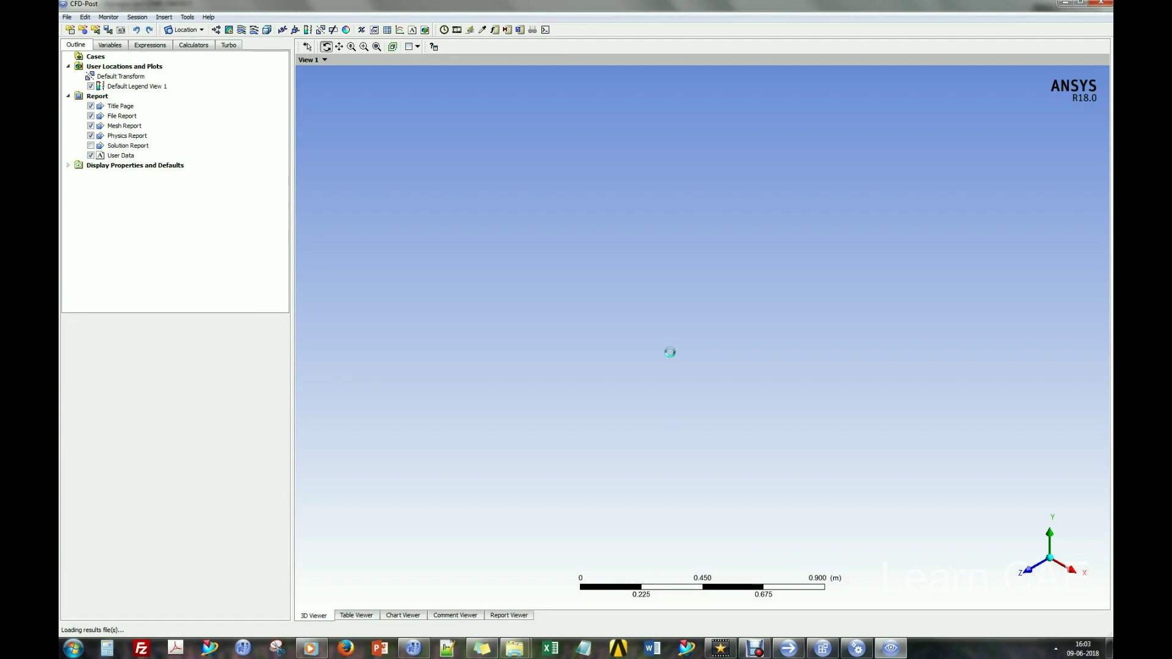
left_click_drag(669, 352, 636, 199)
left_click(229, 45)
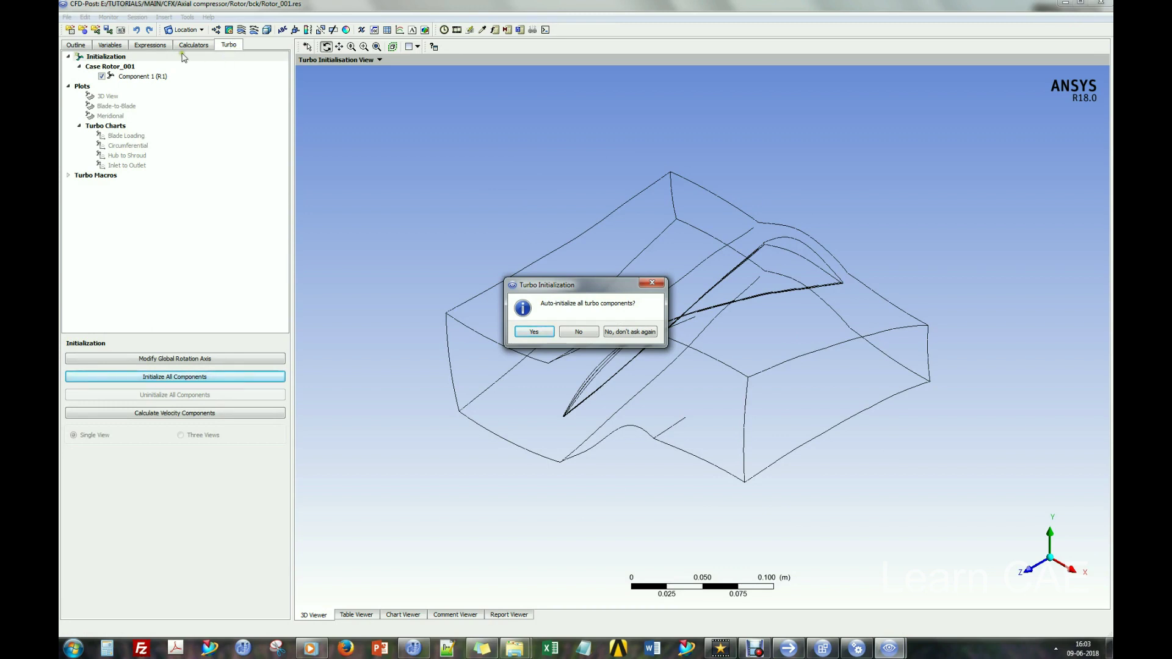
left_click(534, 331)
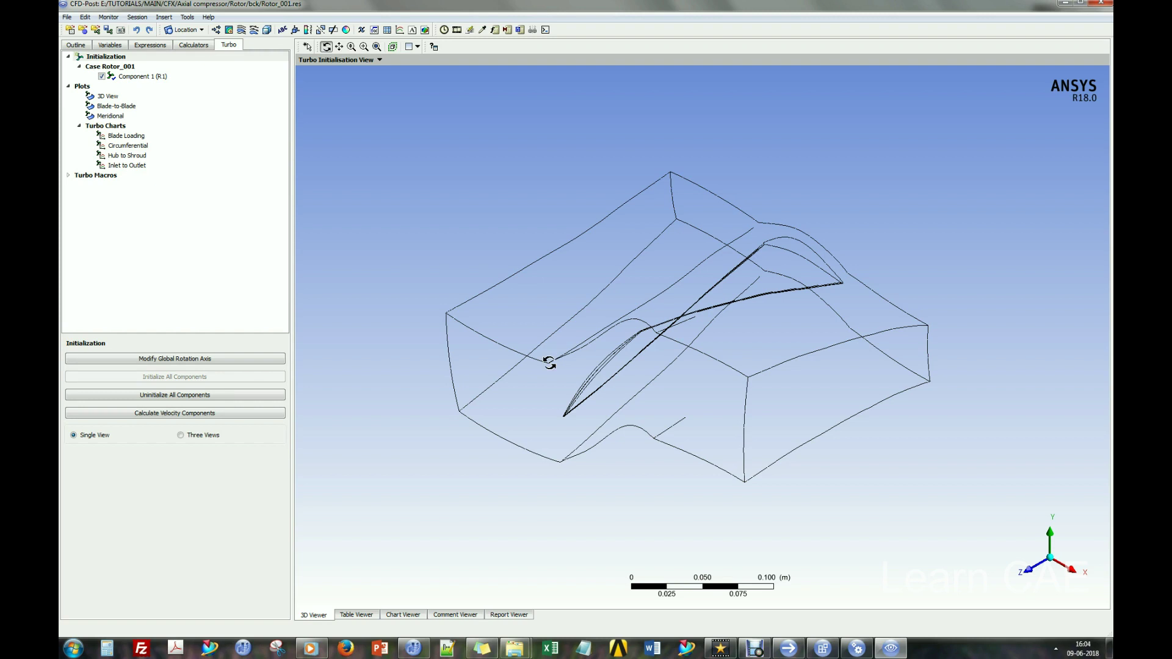
left_click_drag(558, 335, 391, 299)
left_click(189, 415)
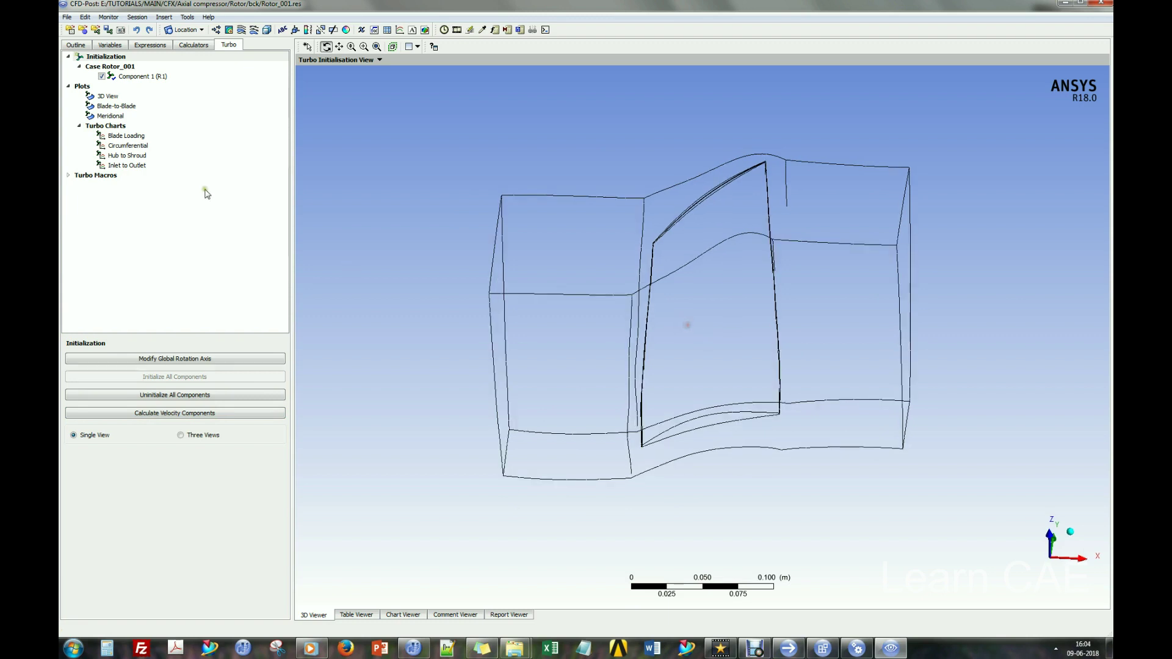
Create a blade-to-blade color plot of Pressure at span 0.9 with the Local range.
double_click(137, 104)
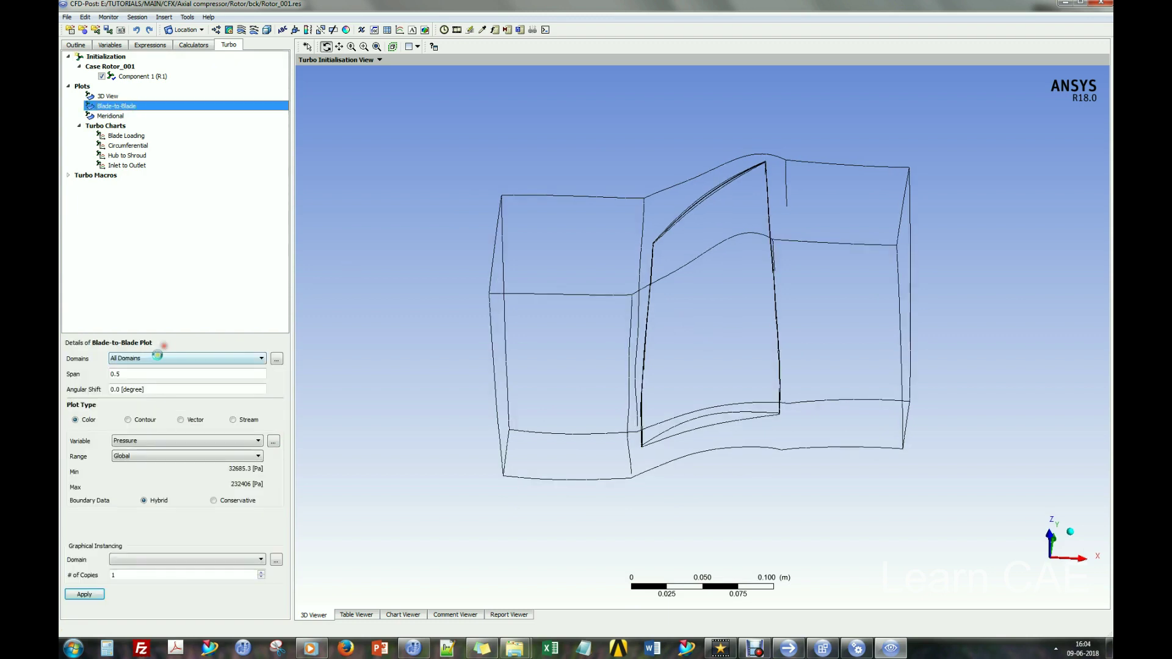
left_click(166, 331)
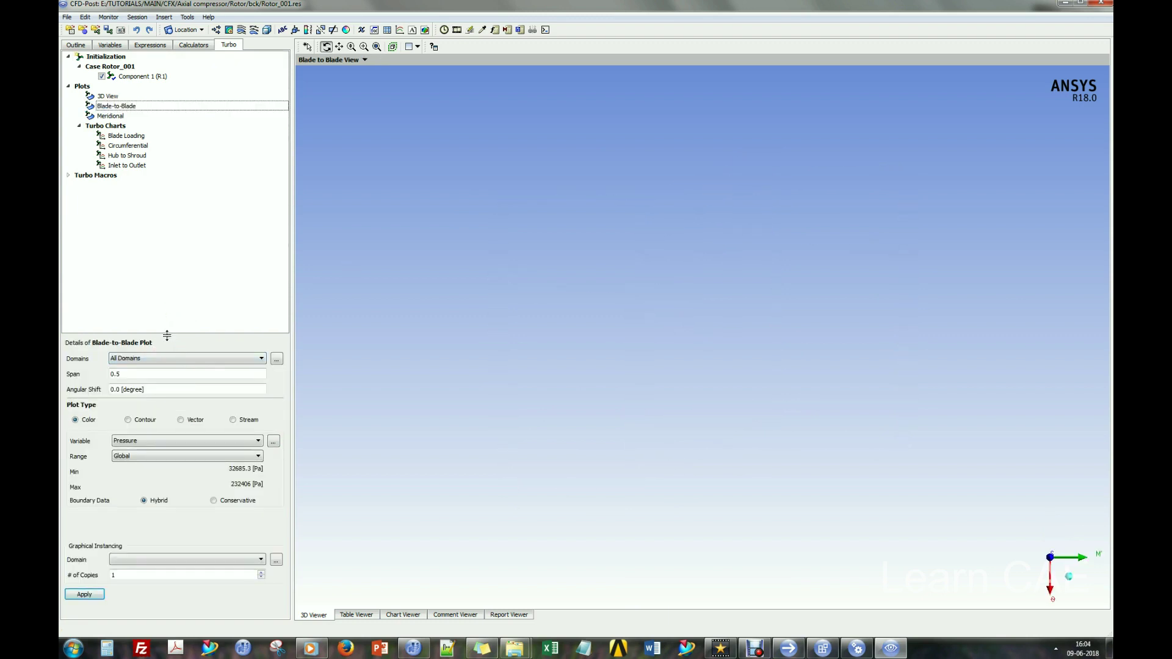
left_click_drag(164, 334, 178, 262)
left_click(159, 305)
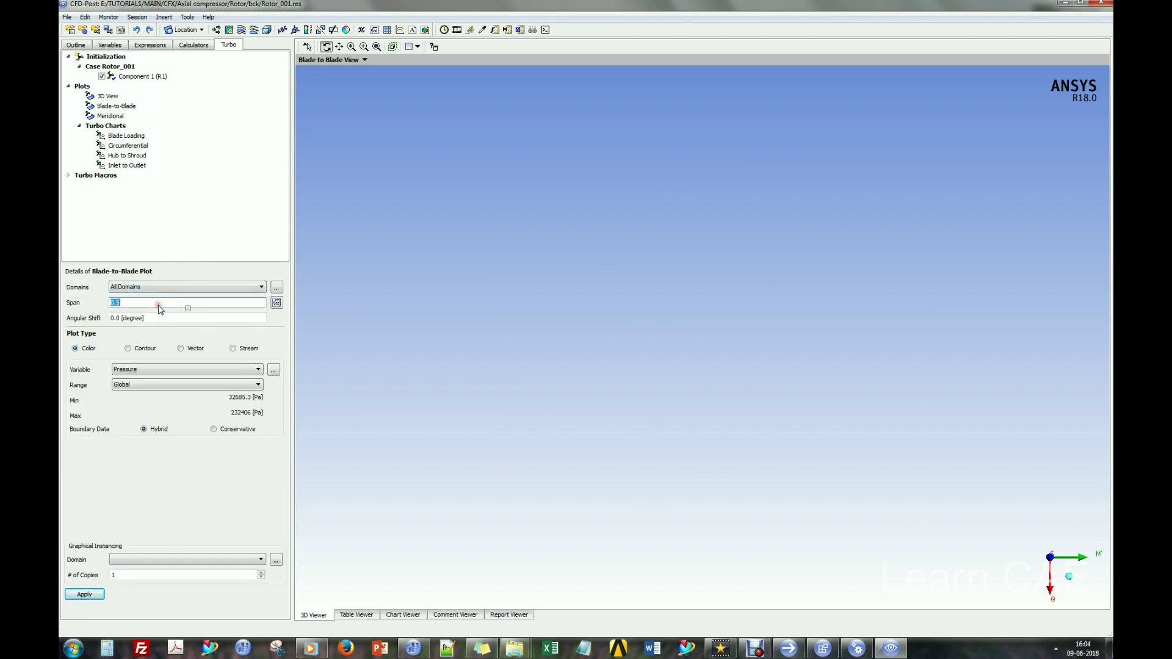
left_click(159, 305)
left_click(158, 383)
left_click(152, 400)
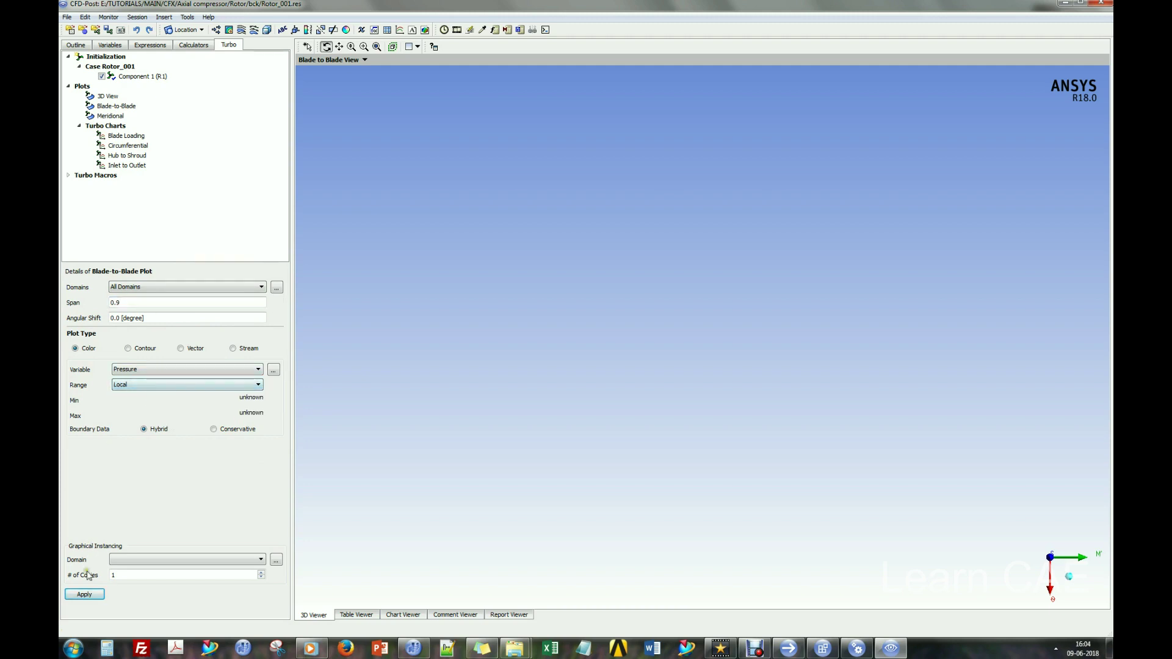
left_click(85, 594)
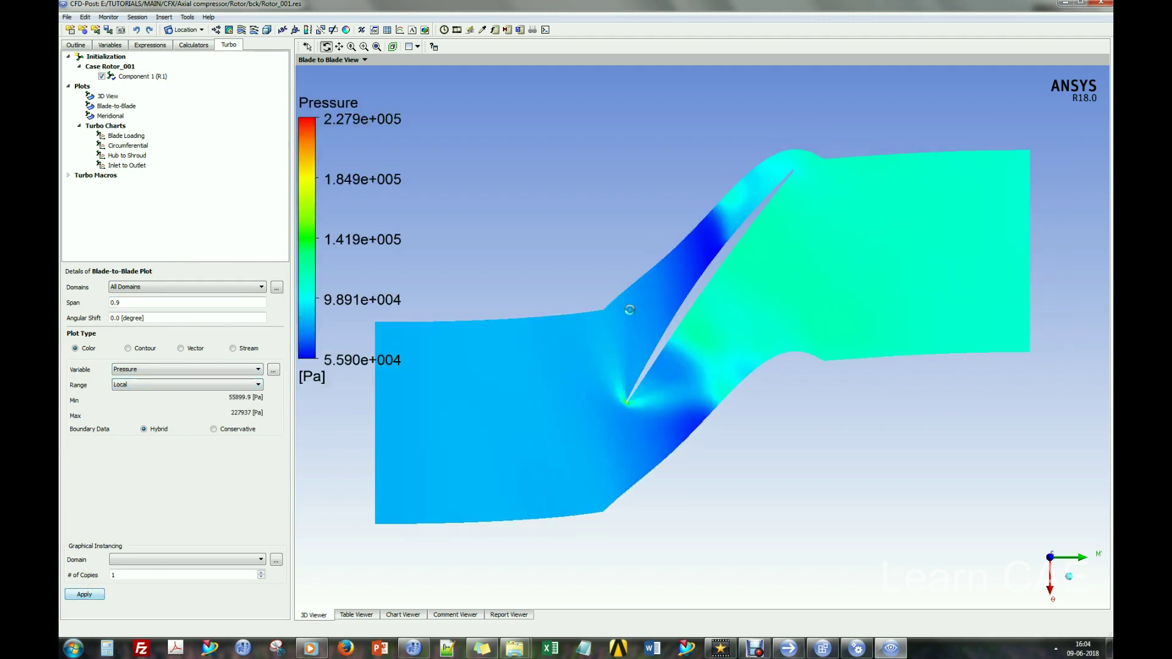
Show three graphical copies of domain R1 in the blade-to-blade plot.
scroll(745, 293, "down", 2)
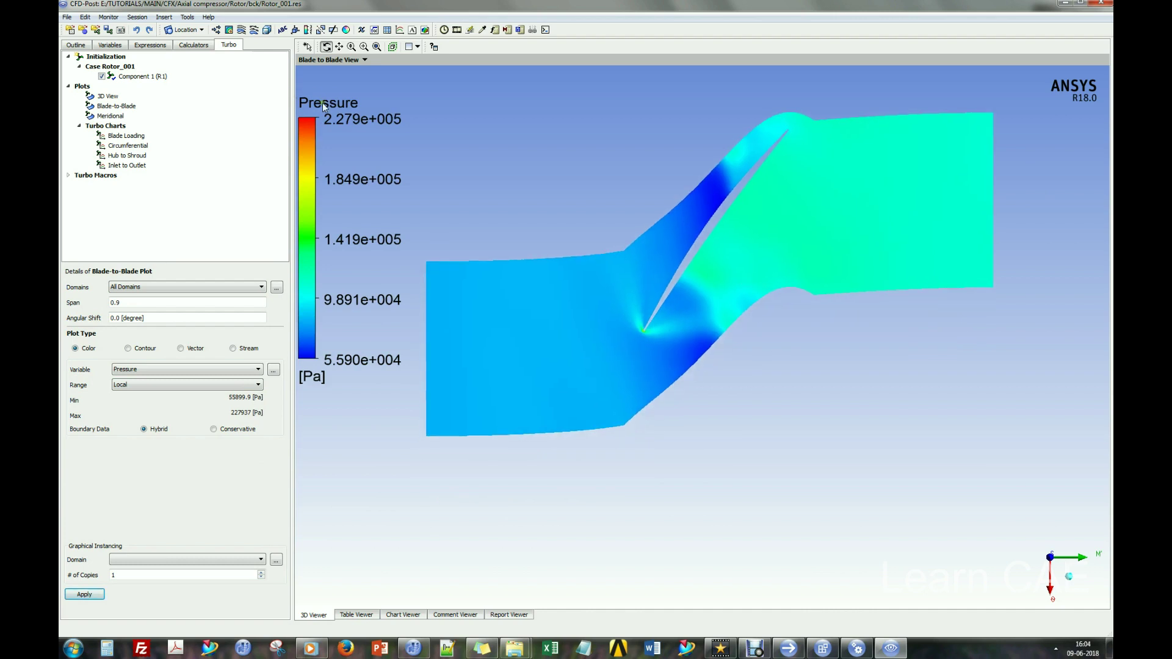
left_click(189, 559)
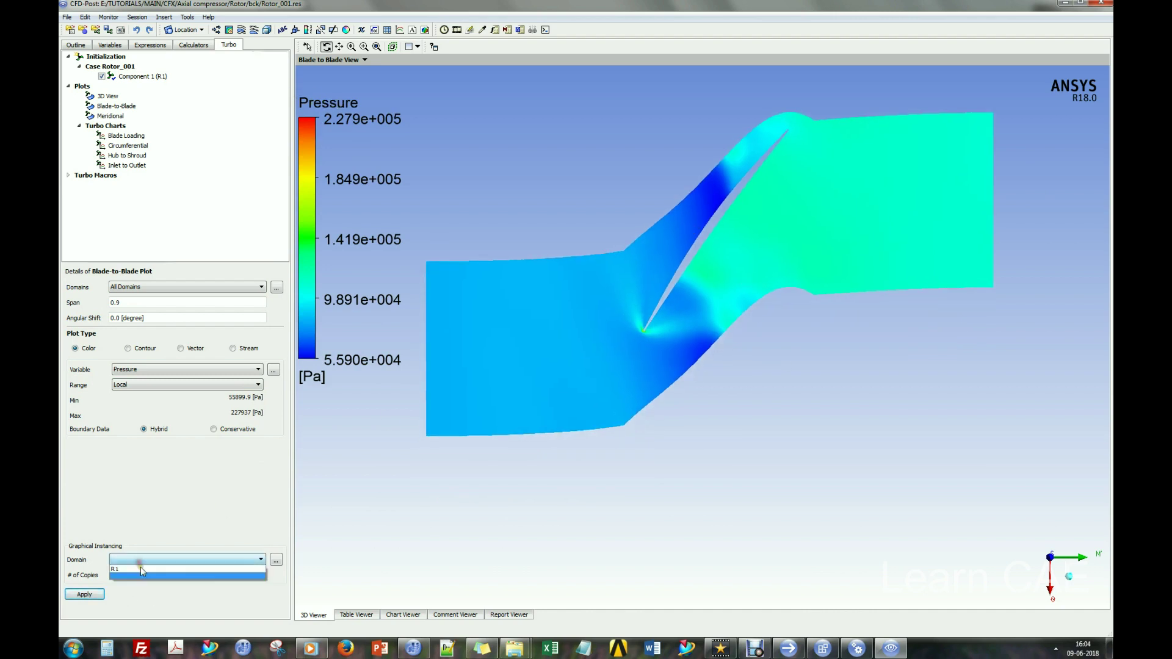
left_click(165, 571)
left_click(261, 573)
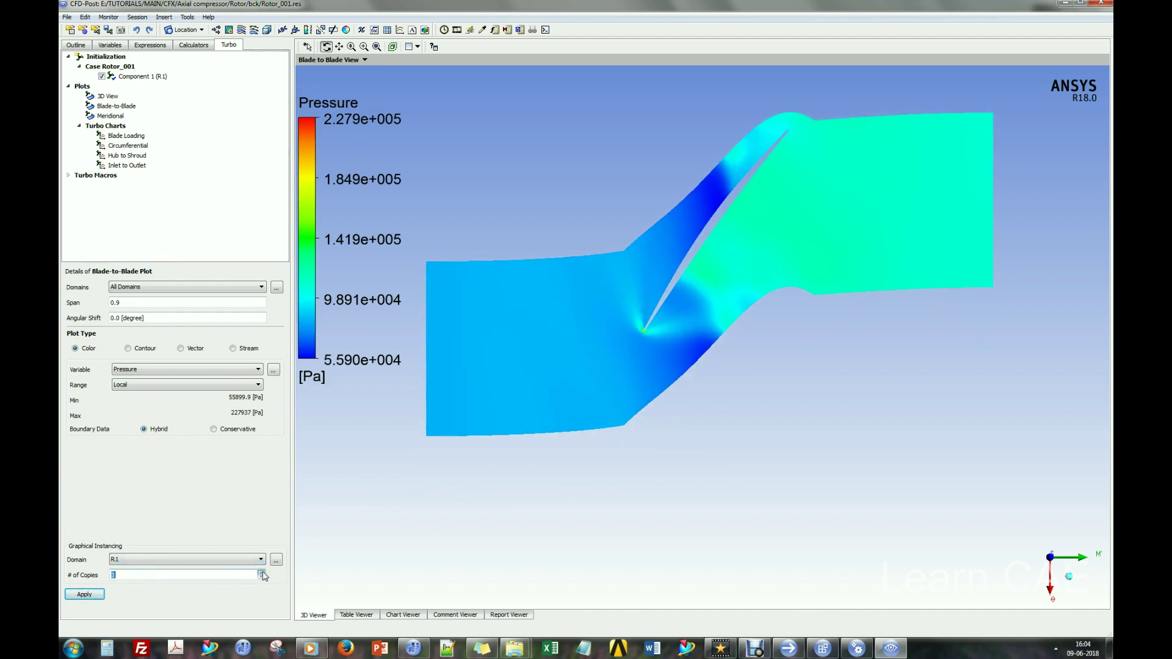
left_click(84, 594)
left_click_drag(750, 349, 716, 282)
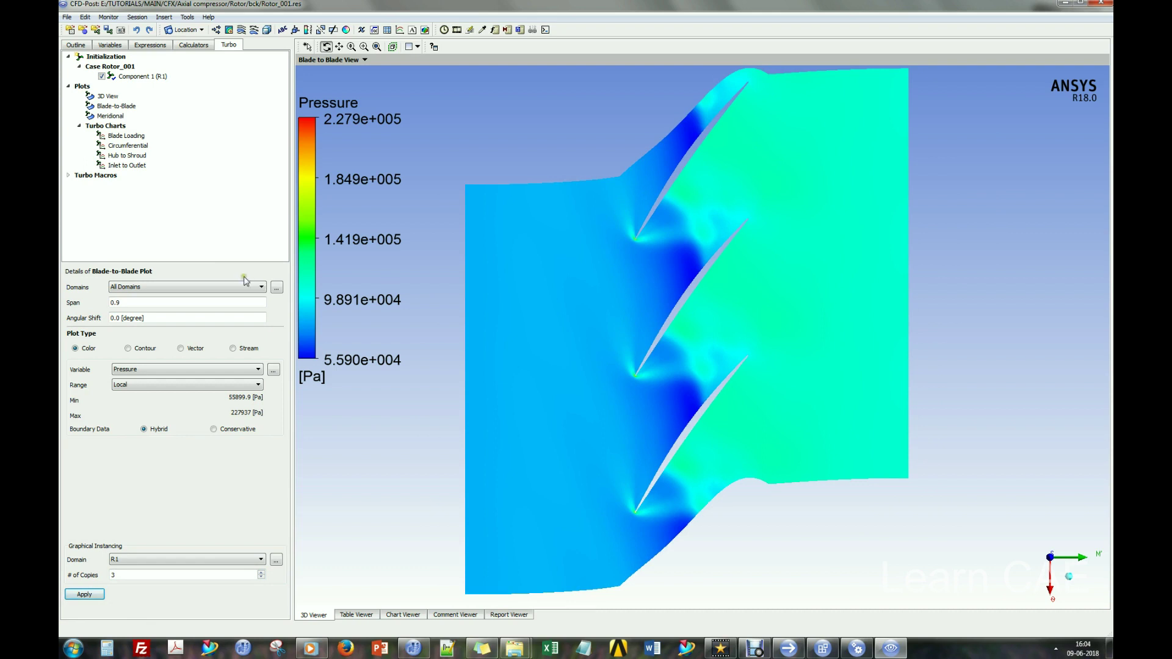
Color the blade-to-blade plot by Mach Number and set its span to 0.5.
left_click(167, 369)
left_click(164, 404)
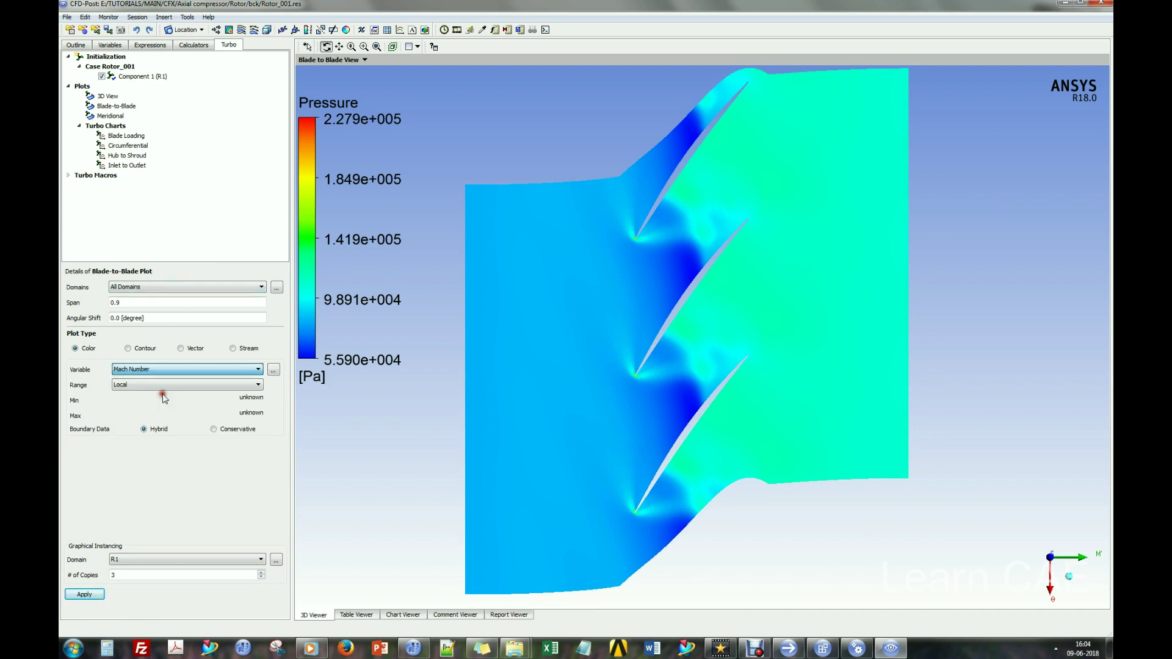
left_click(86, 595)
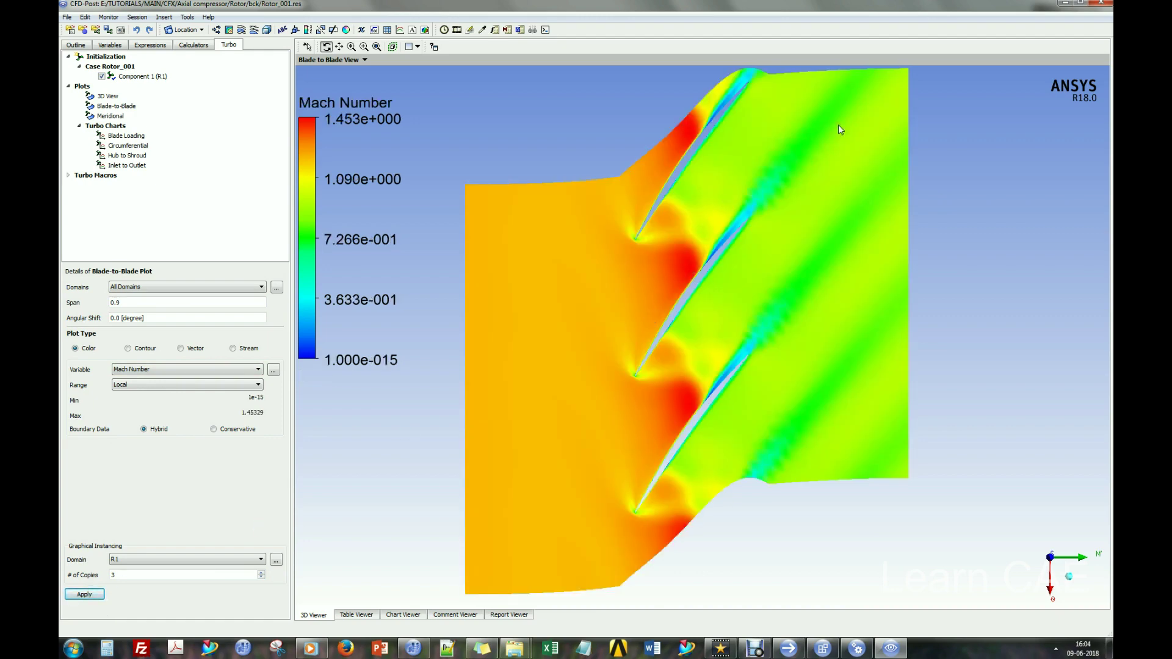
left_click(155, 306)
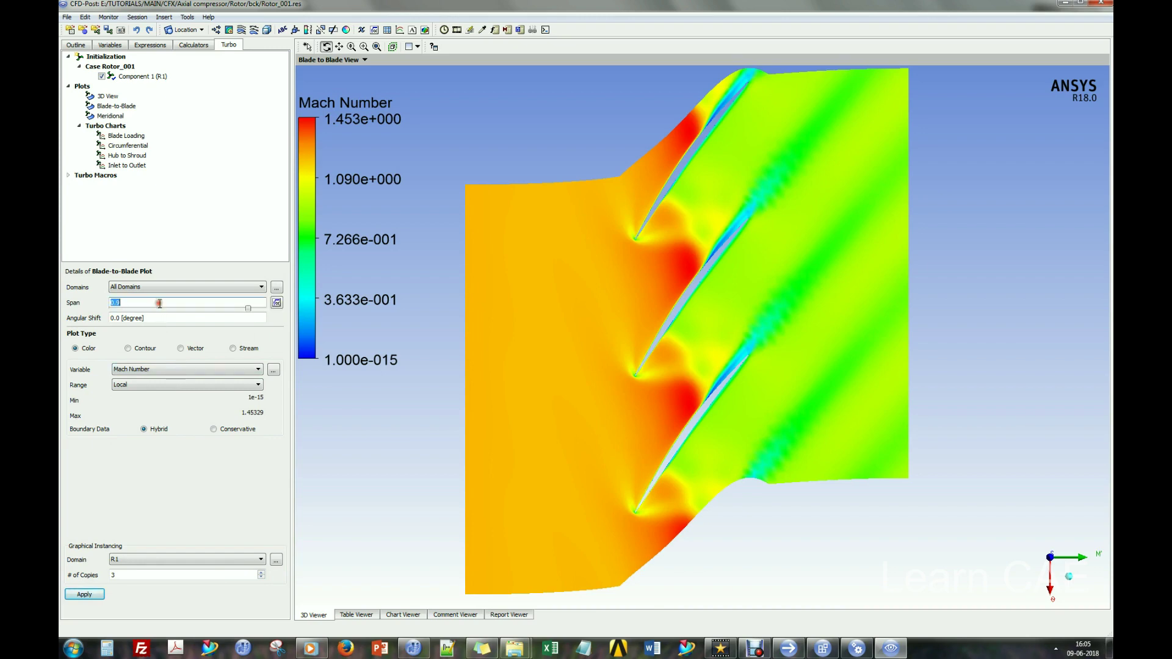
left_click(84, 594)
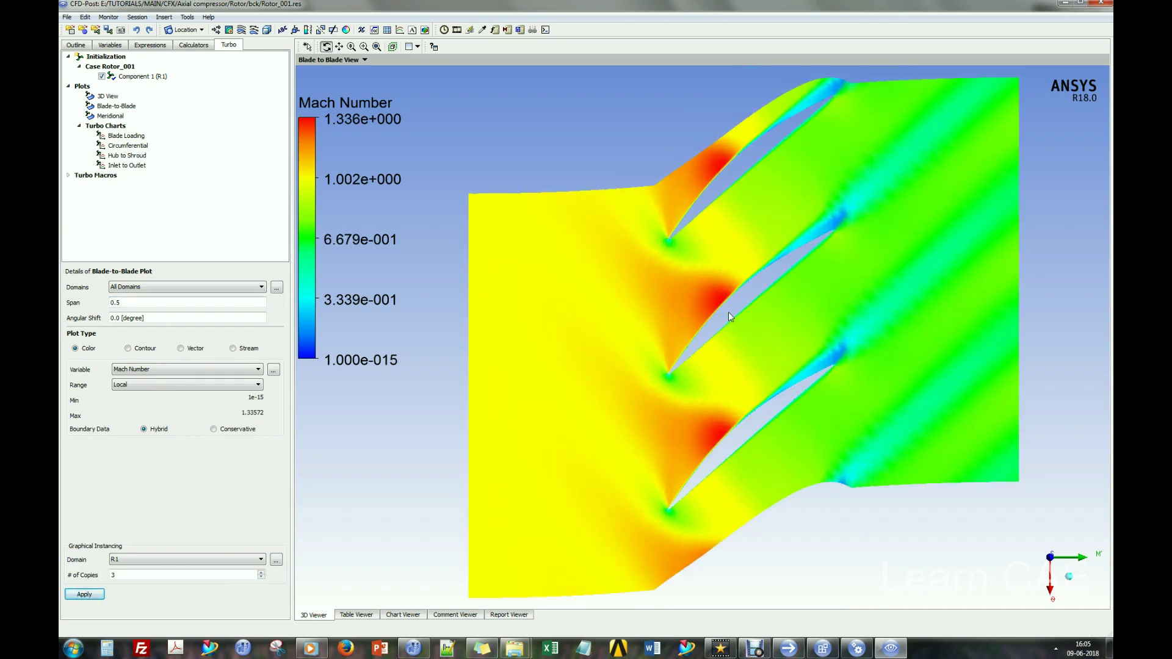
left_click_drag(670, 314, 634, 302)
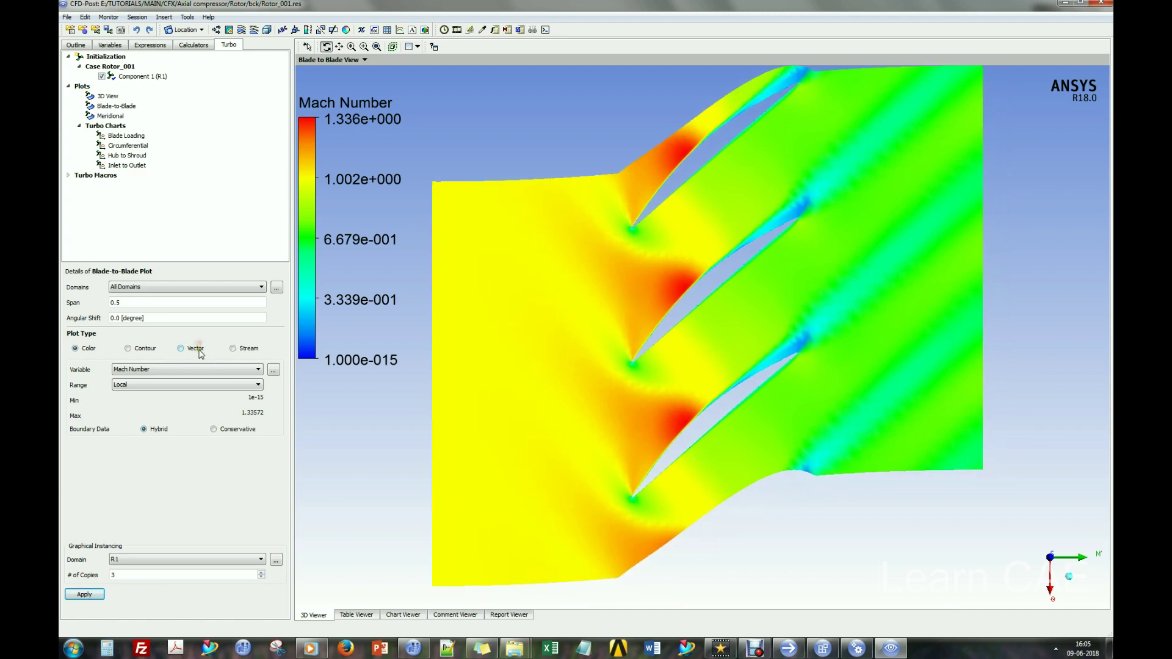
Switch the blade-to-blade plot to Velocity vectors and examine the flow near the middle blade's surface up close.
left_click(182, 349)
left_click(85, 594)
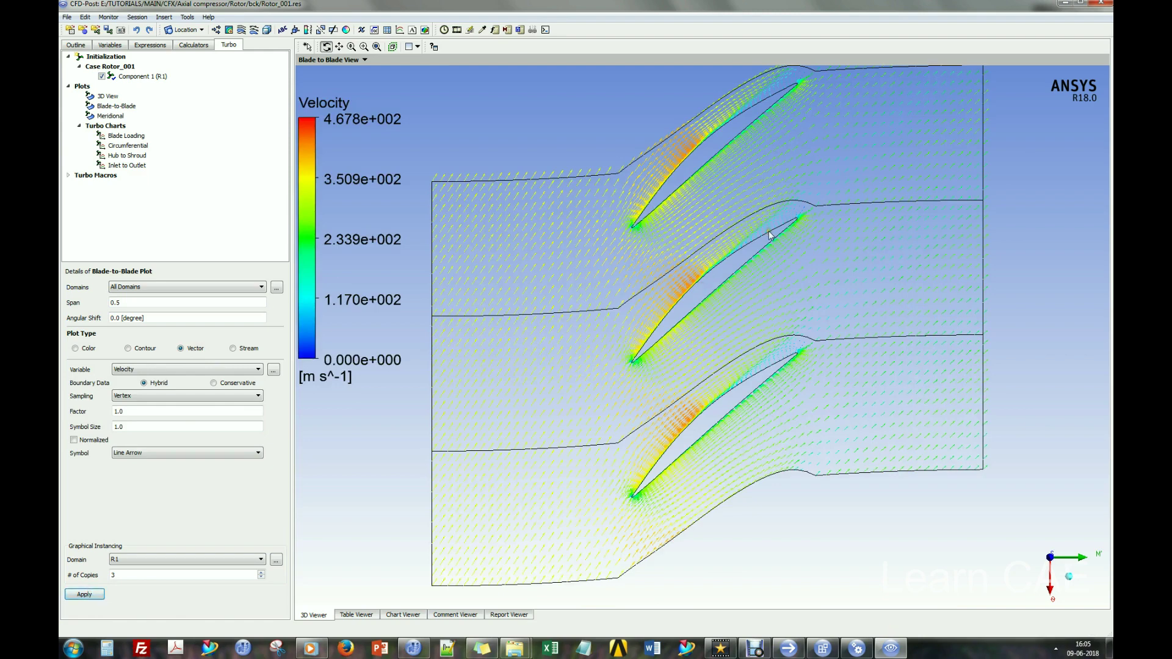
scroll(769, 235, "up", 2)
left_click(364, 47)
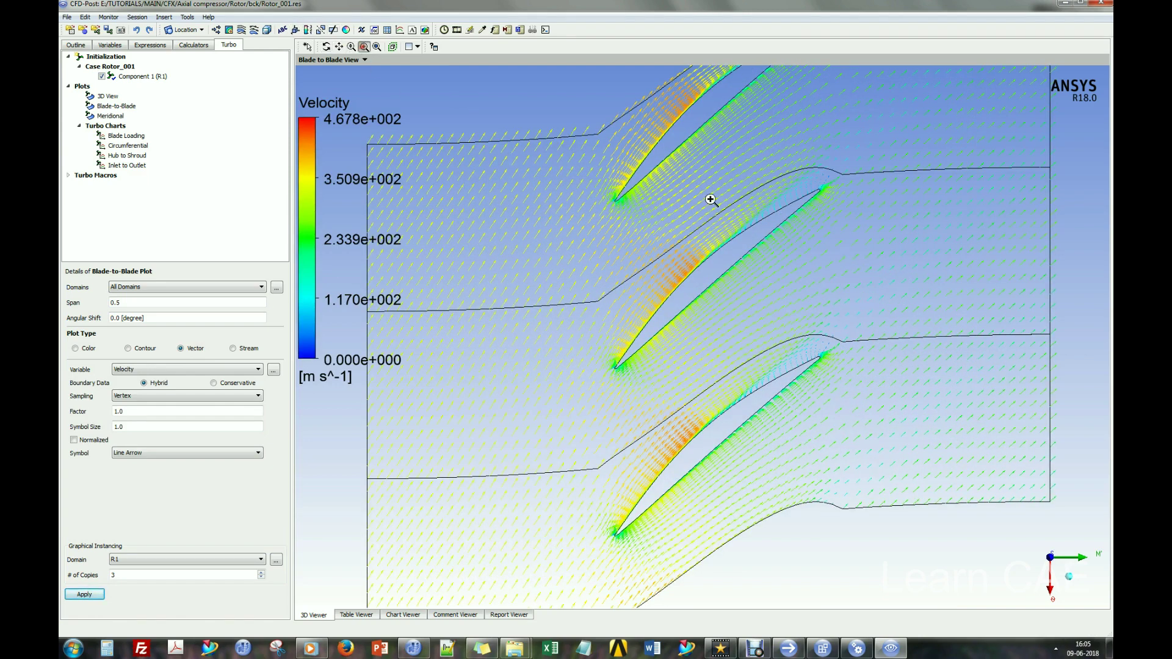
left_click_drag(757, 202, 733, 261)
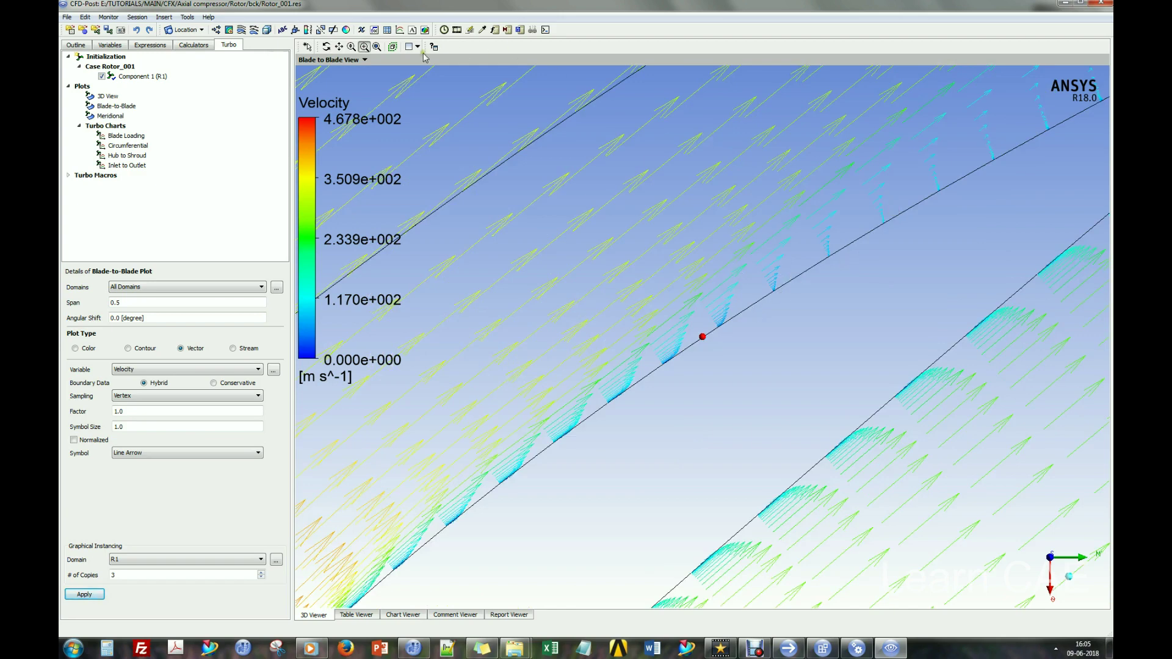
left_click(378, 47)
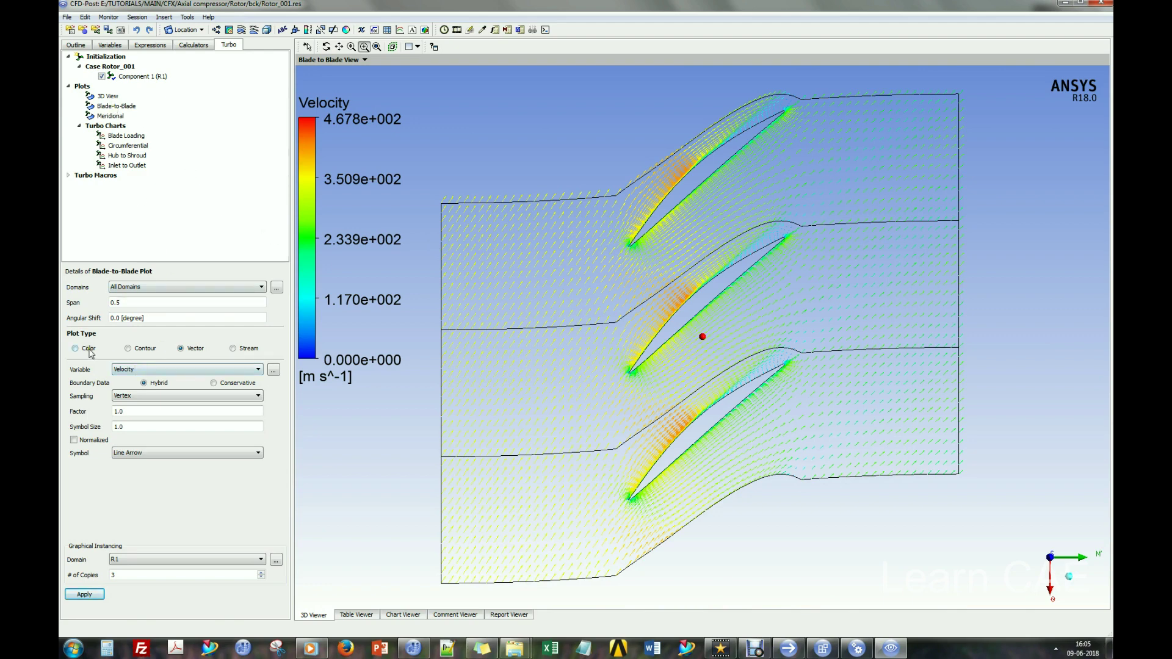
Generate the Blade Loading chart of Pressure against Streamwise (0-1) for domain R1 at span 0.5.
double_click(130, 136)
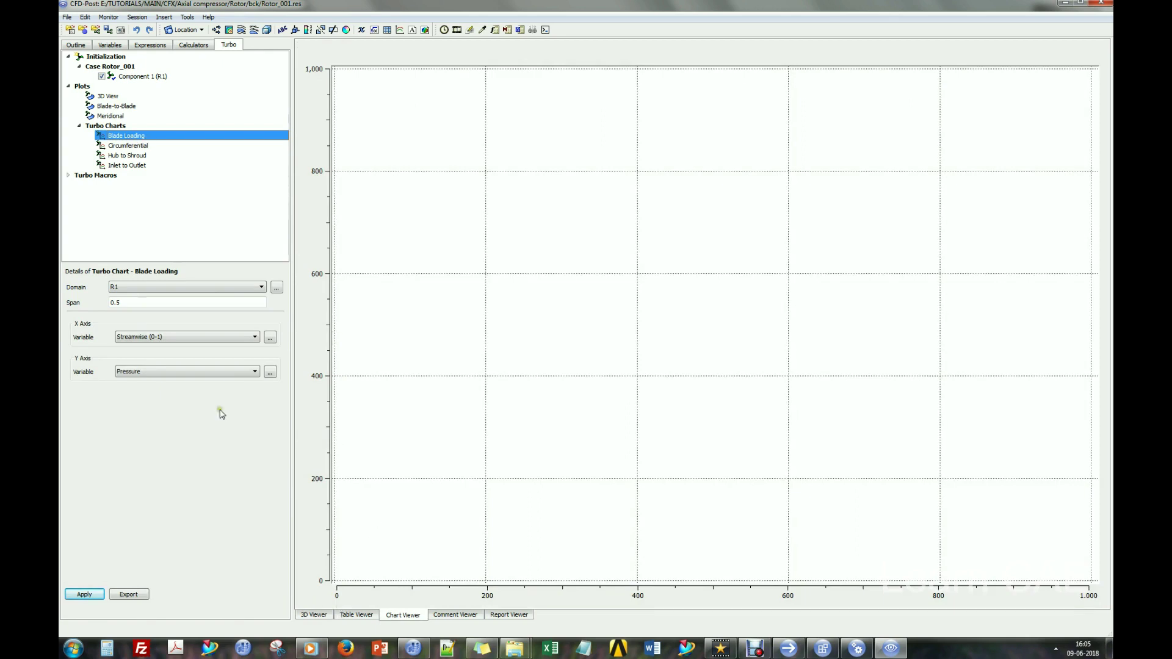
left_click(84, 595)
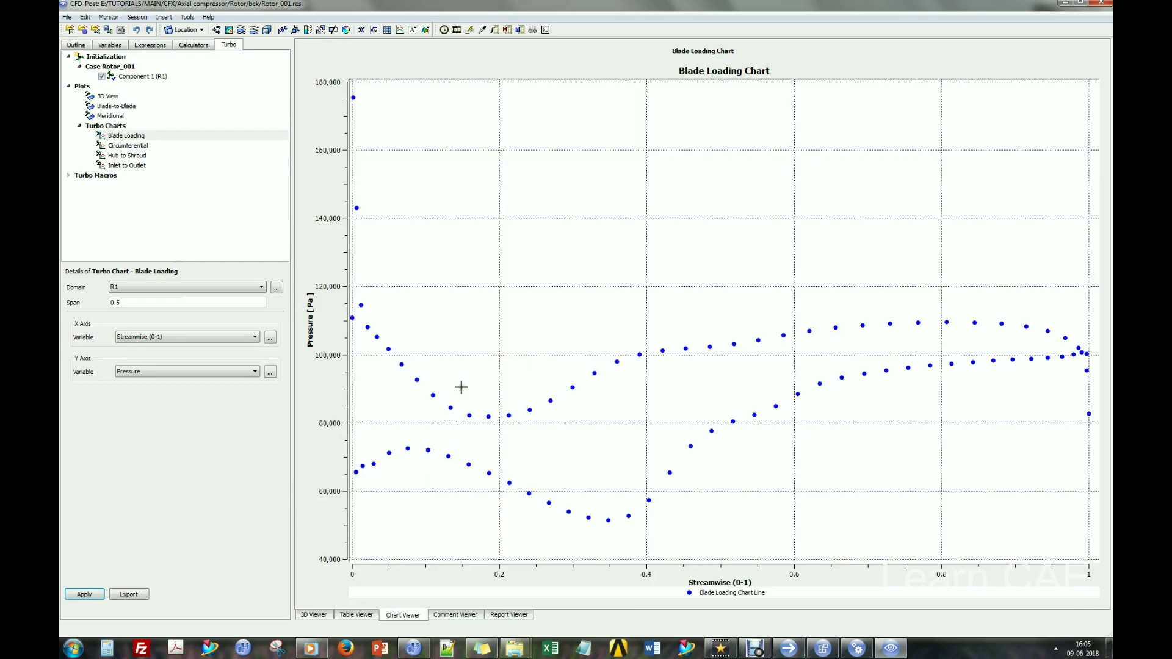
Generate the Hub to Shroud chart of Pressure against Span Normalized with 100 samples at streamwise location 0.1.
left_click(143, 157)
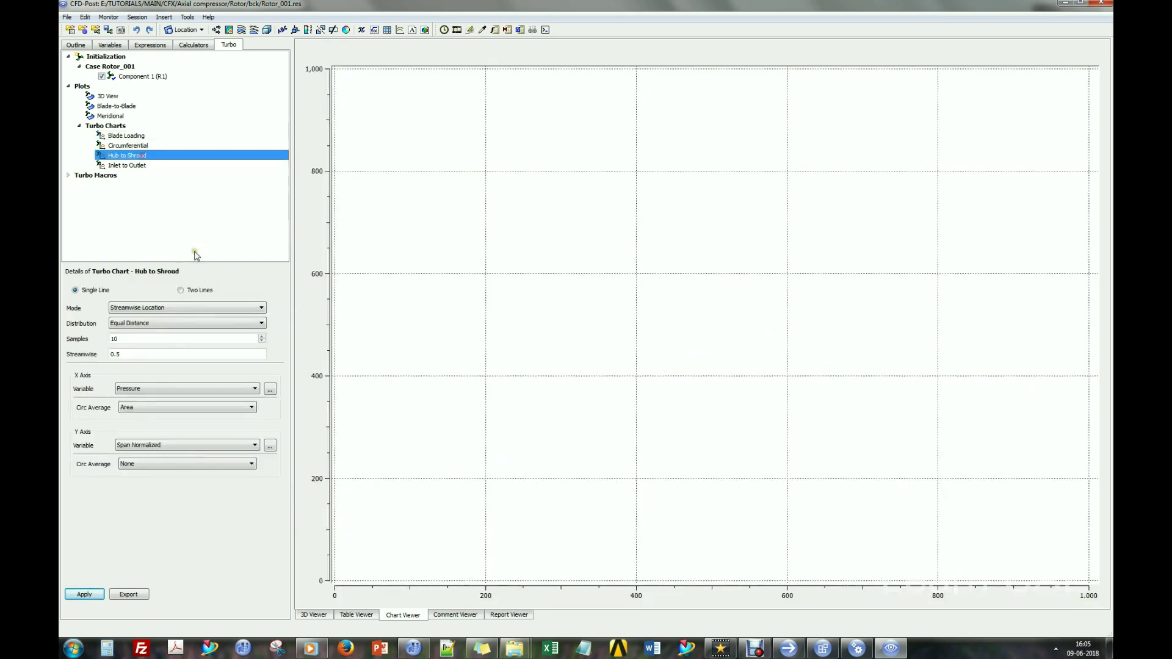
left_click(133, 333)
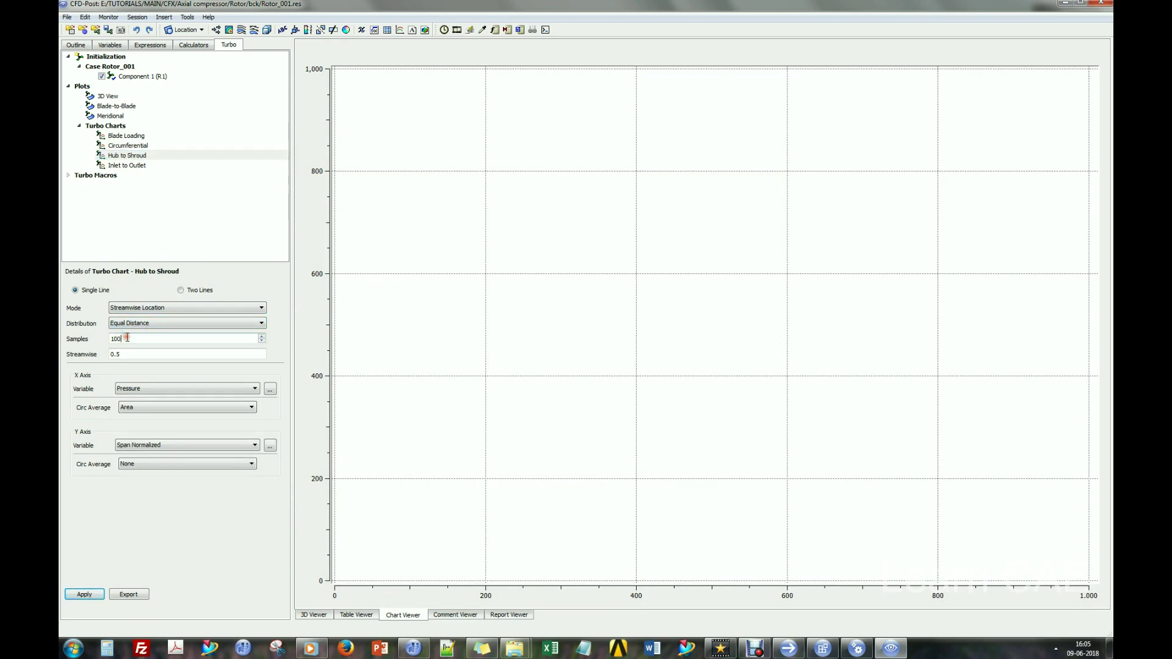
left_click(126, 354)
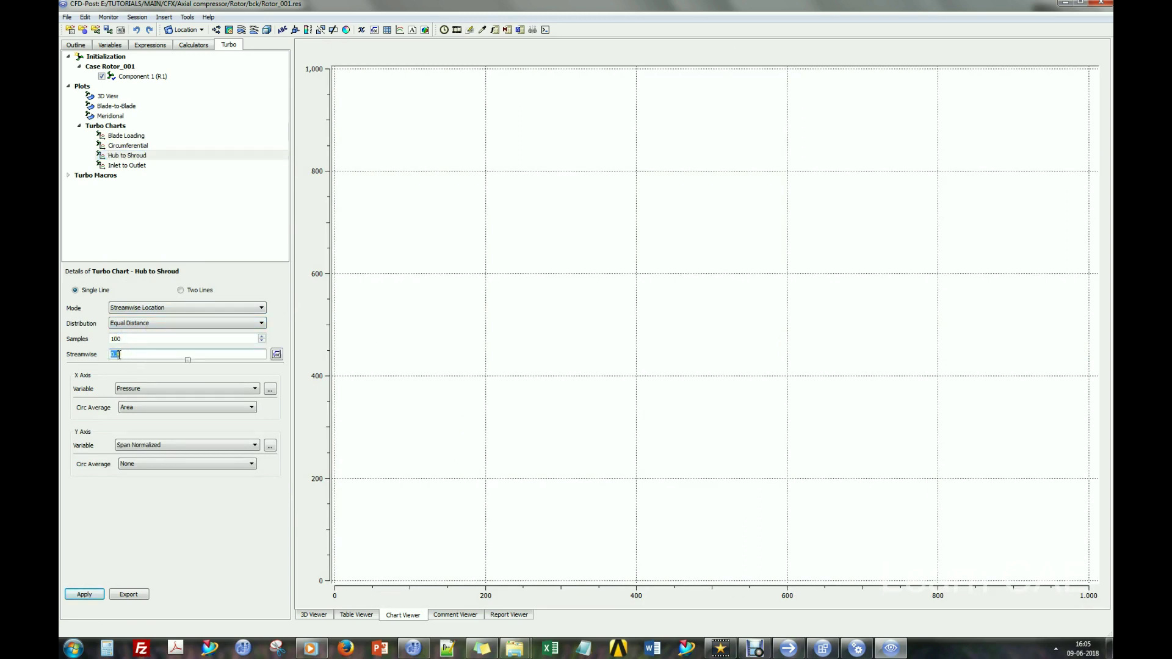
left_click(129, 354)
left_click(85, 595)
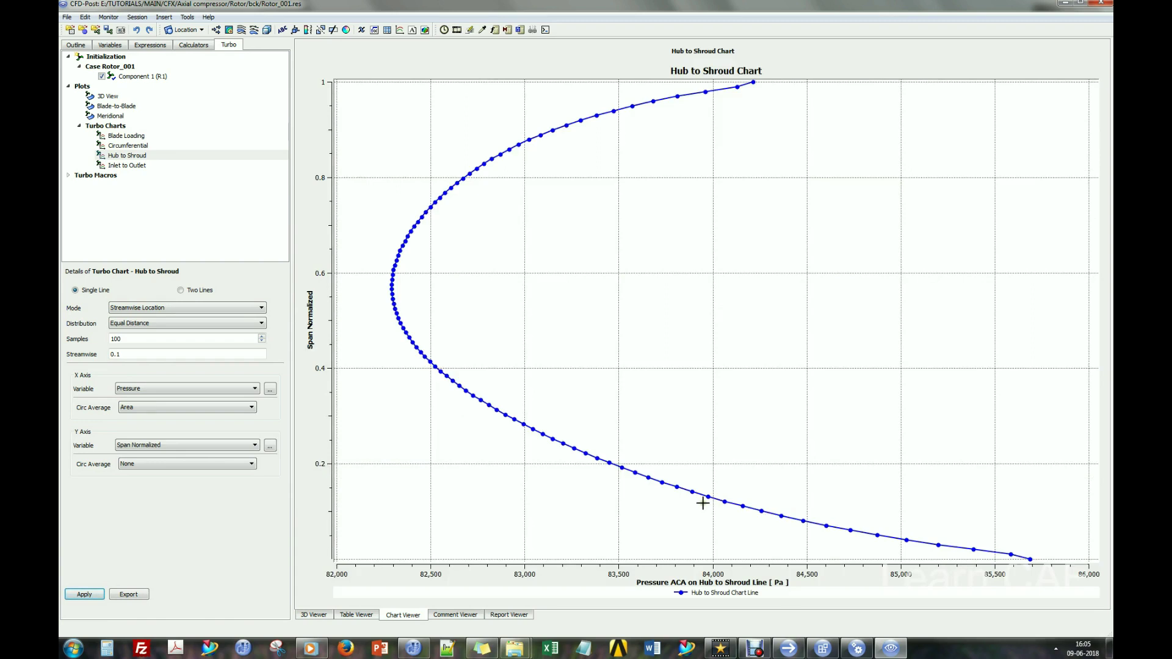
Replot the Hub to Shroud chart with Total Pressure in Stn Frame on the X axis at streamwise location 0.96.
left_click(144, 388)
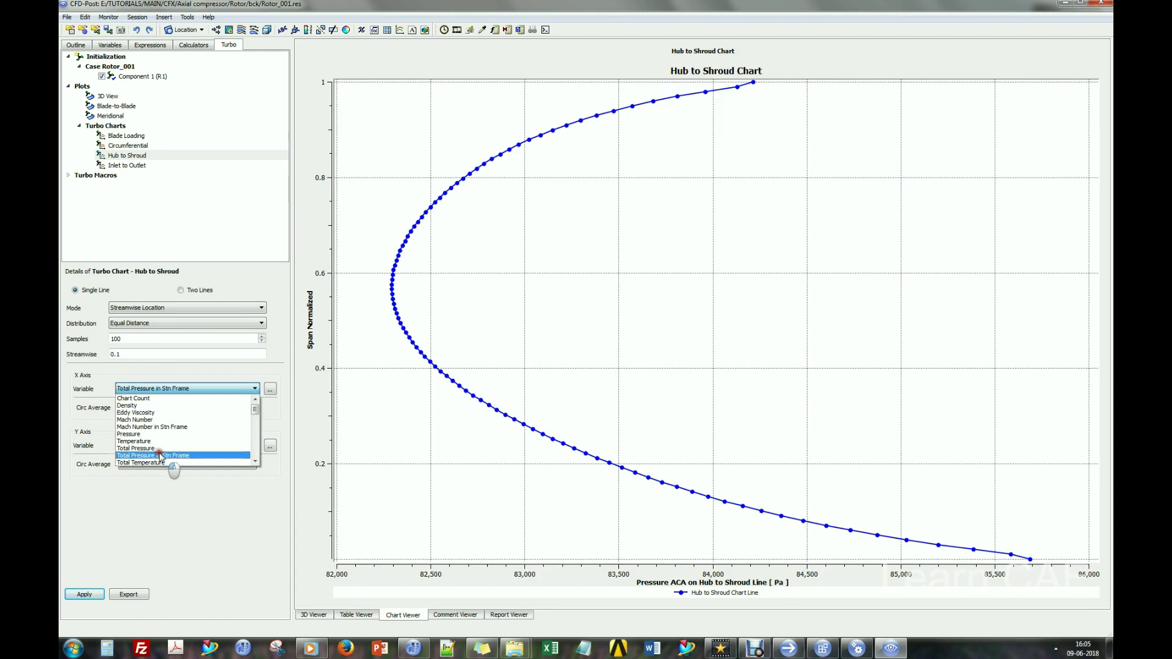
left_click(160, 456)
left_click(84, 594)
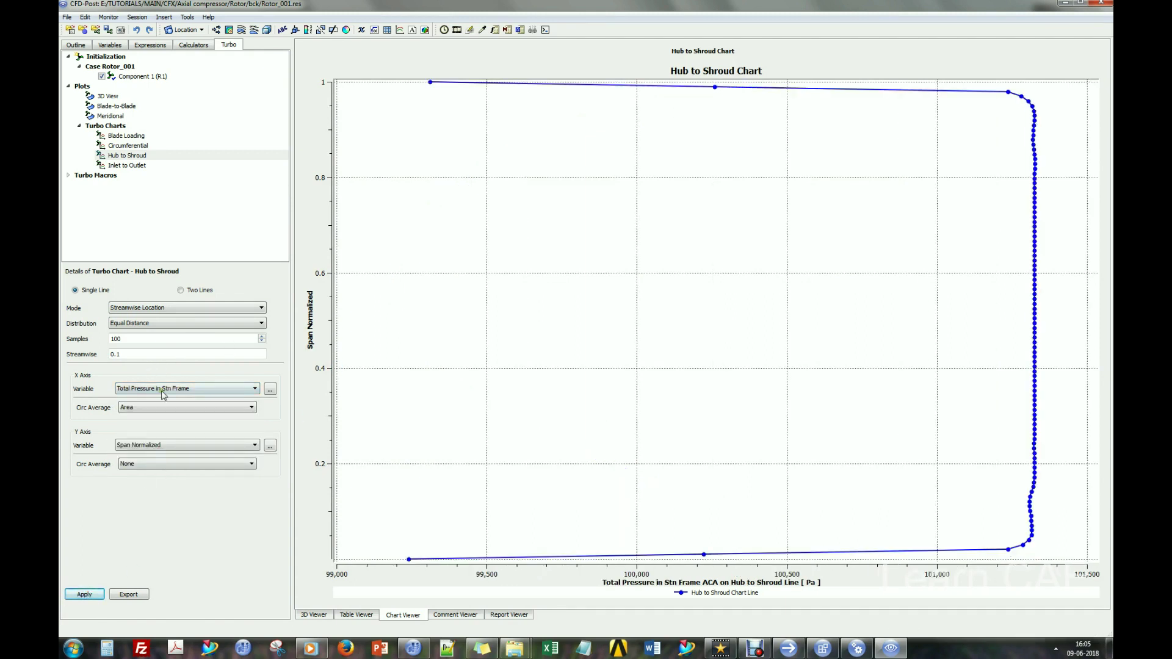
left_click(132, 355)
left_click_drag(126, 359, 258, 359)
left_click(85, 594)
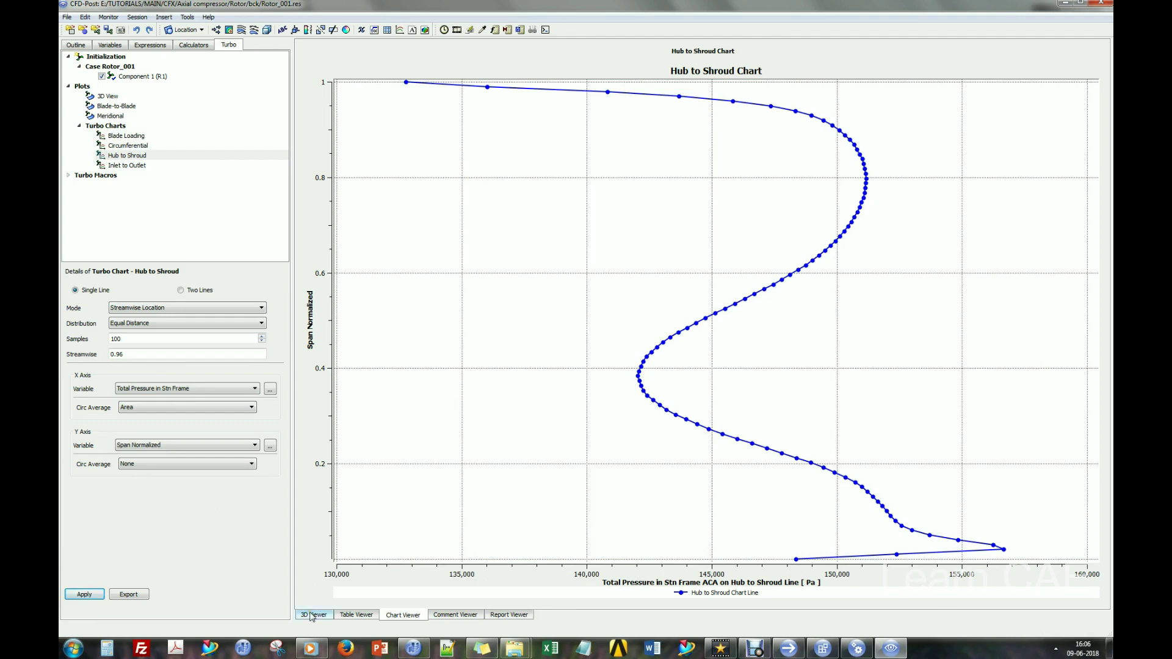
Calculate the massFlow function on R1 Inlet for all fluids with the Function Calculator.
left_click(312, 615)
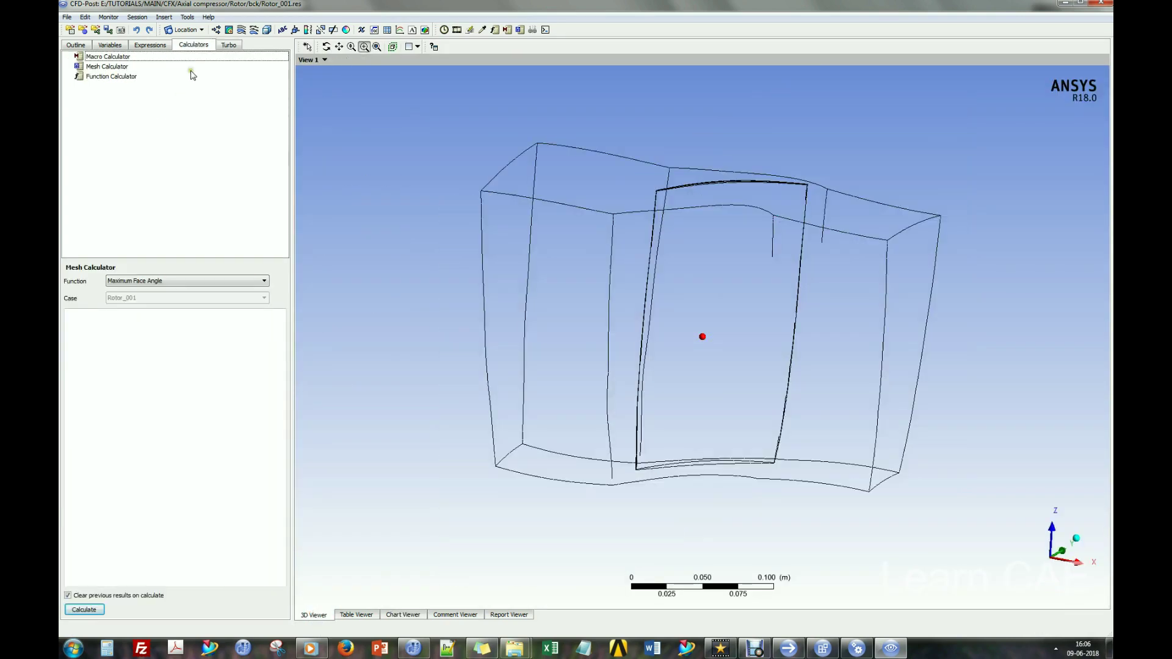
left_click(114, 76)
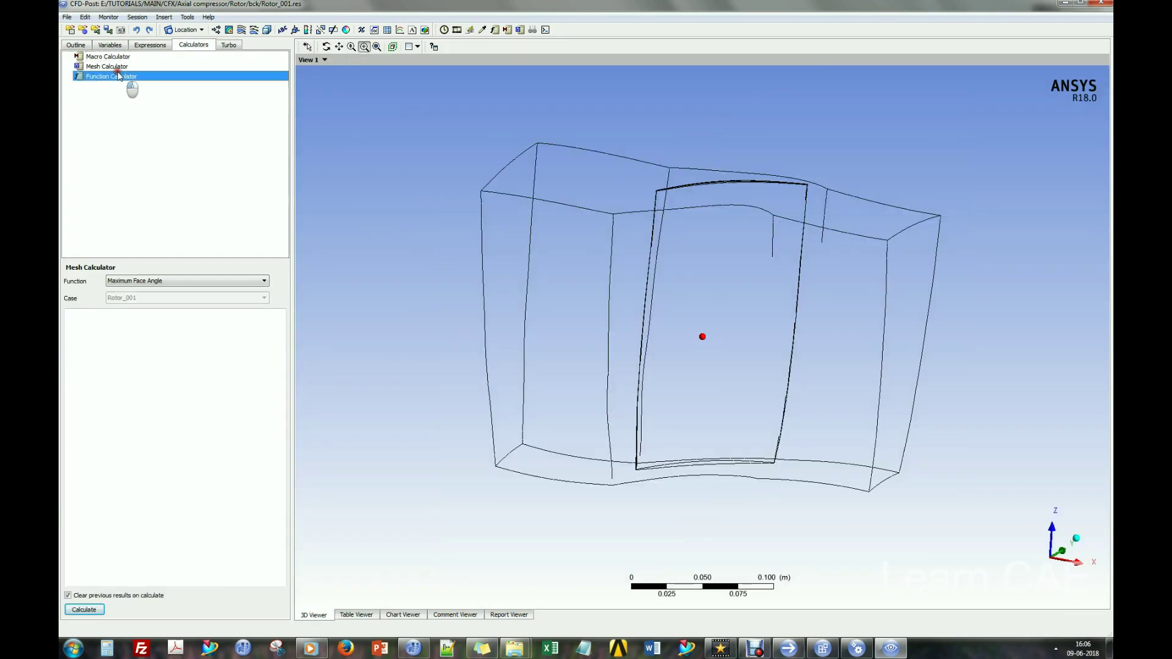
left_click(160, 287)
scroll(157, 367, "down", 1)
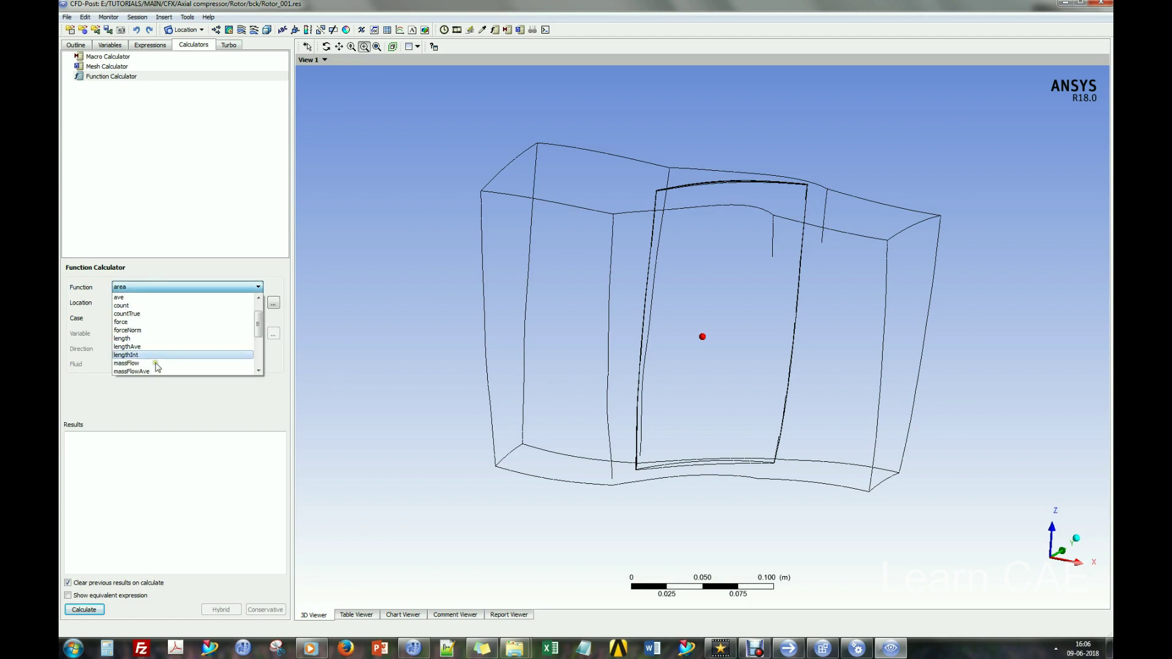
left_click(160, 363)
left_click(166, 287)
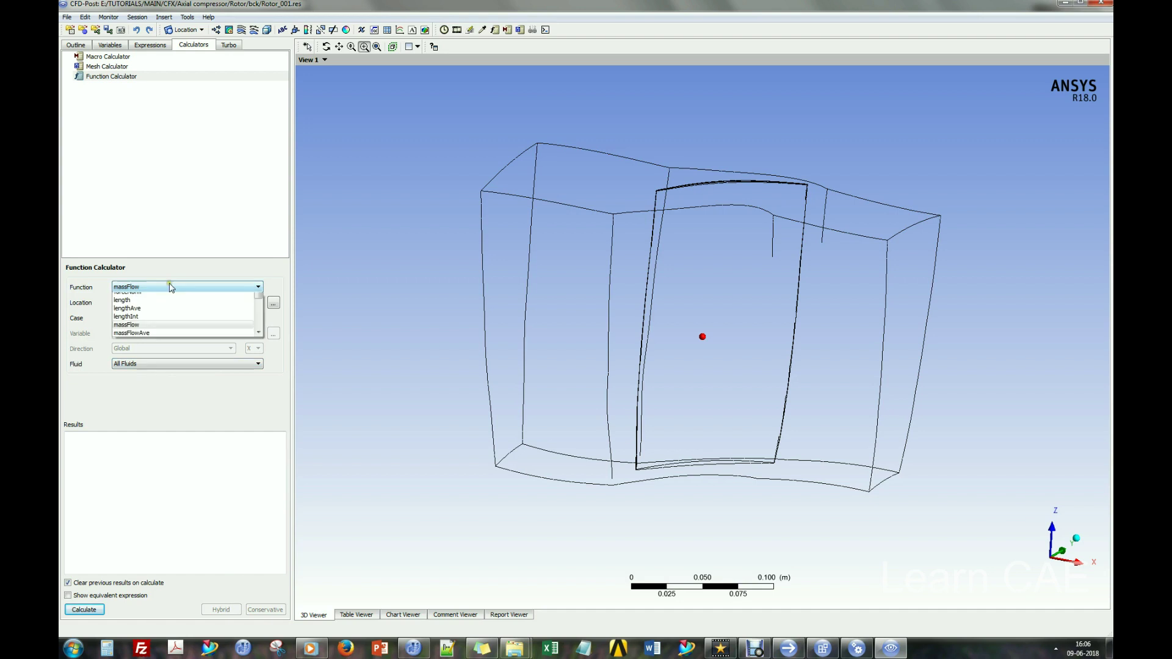
left_click(159, 363)
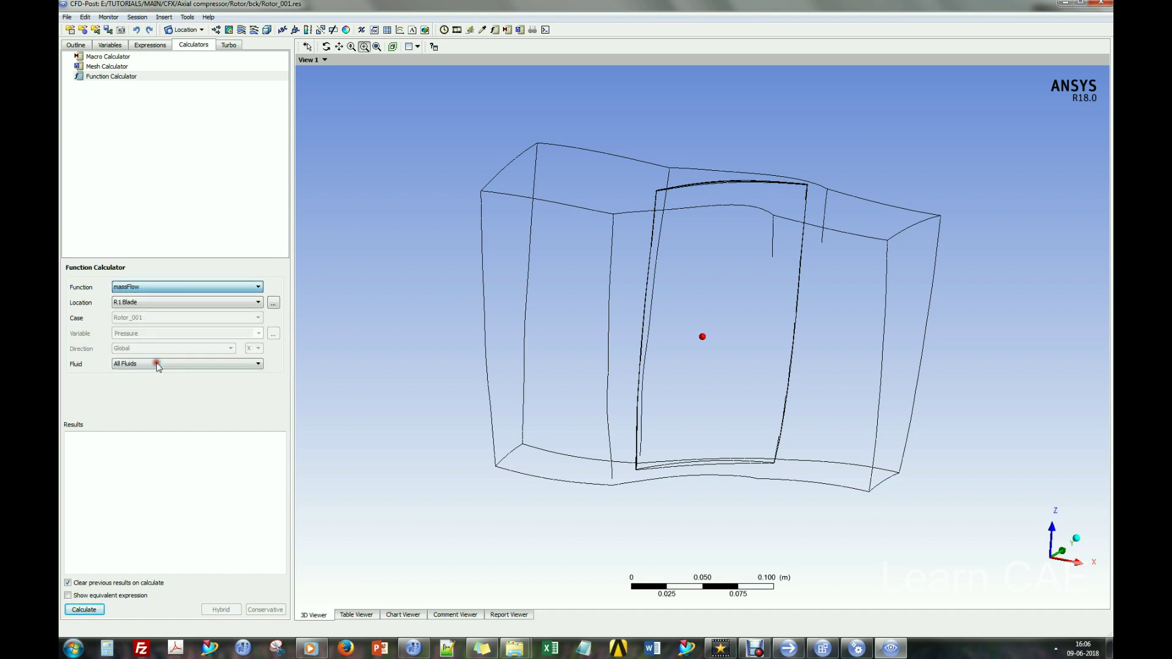
left_click(173, 303)
left_click(155, 327)
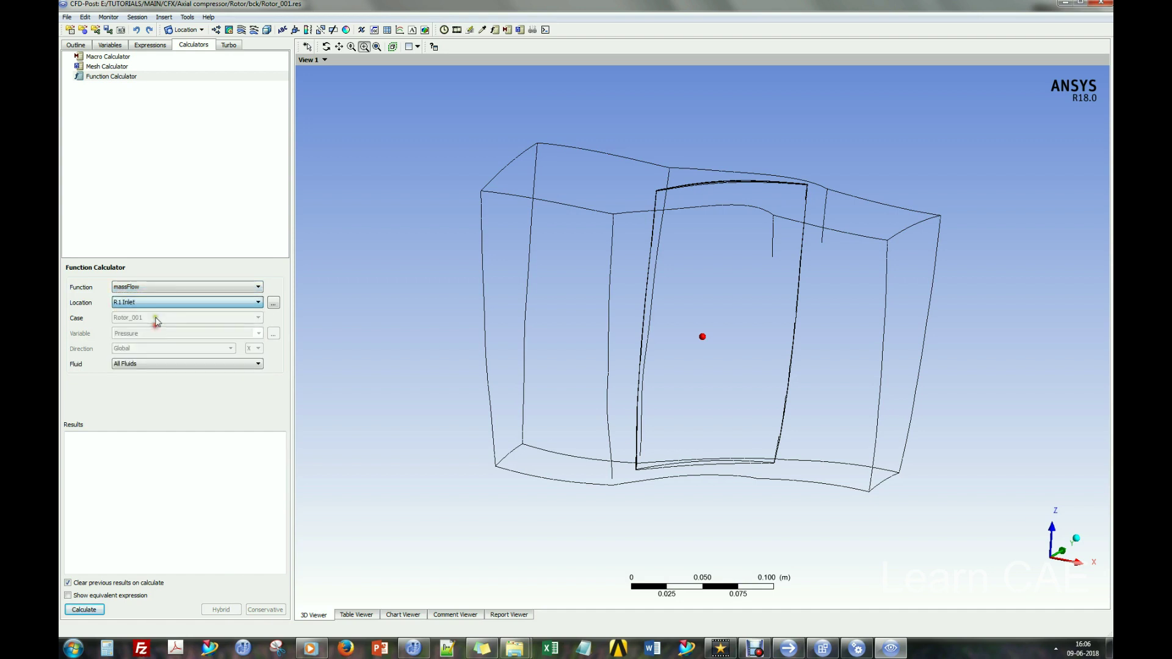
left_click(83, 612)
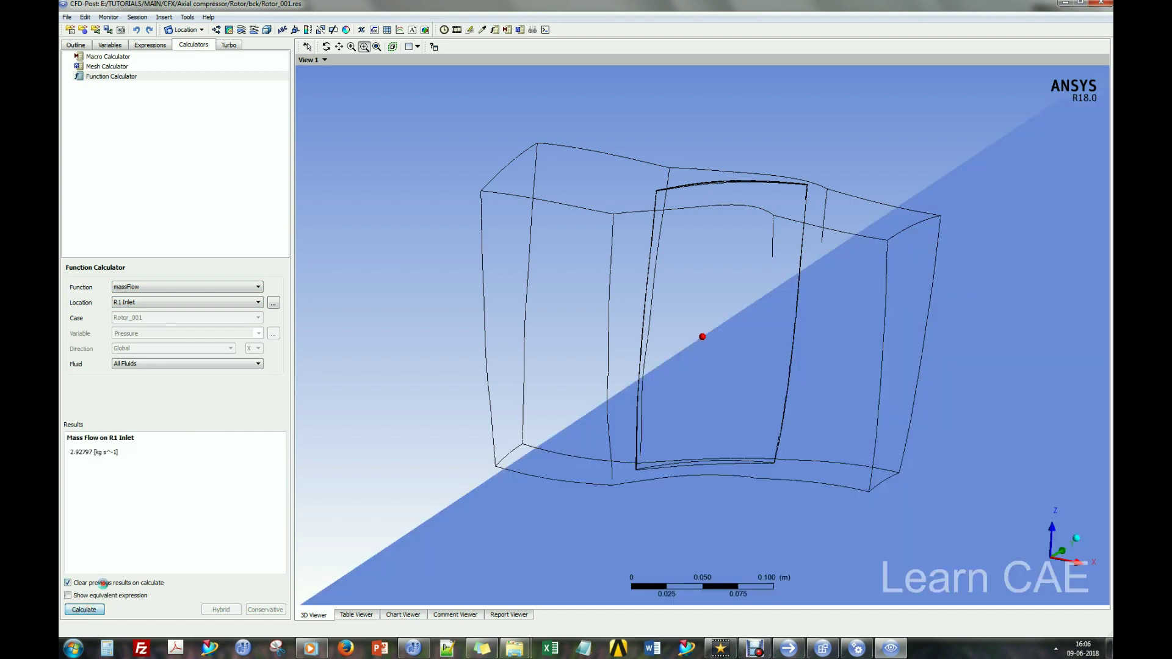
Calculate the massFlow on R1 Outlet while keeping the previous results listed.
left_click(161, 303)
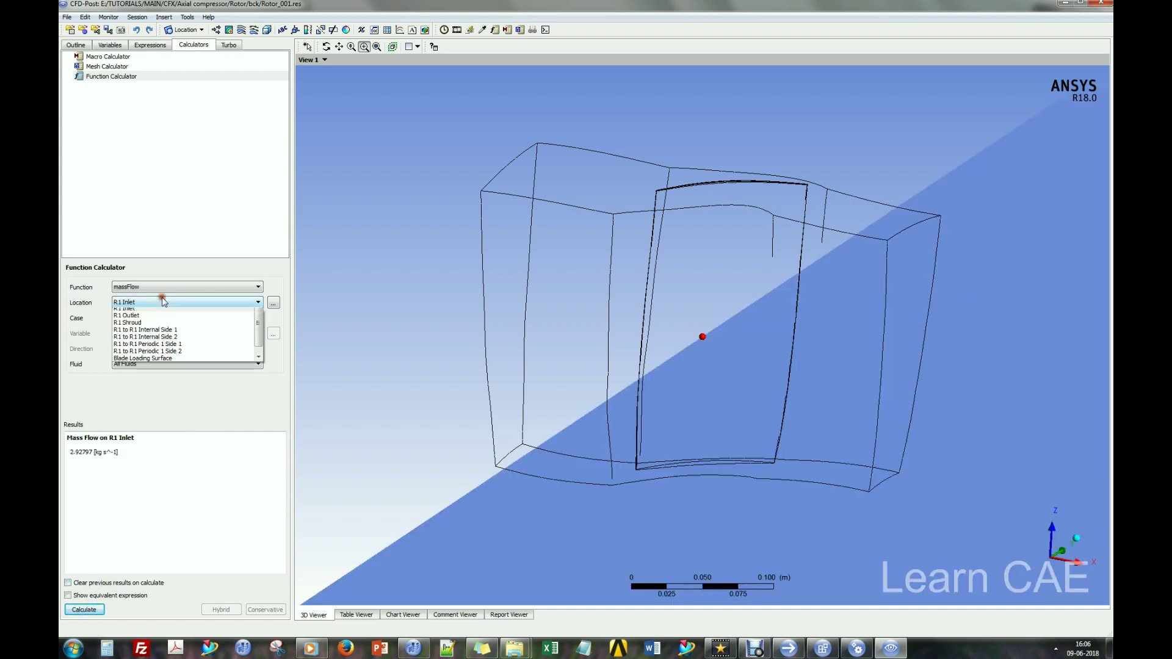
left_click(157, 334)
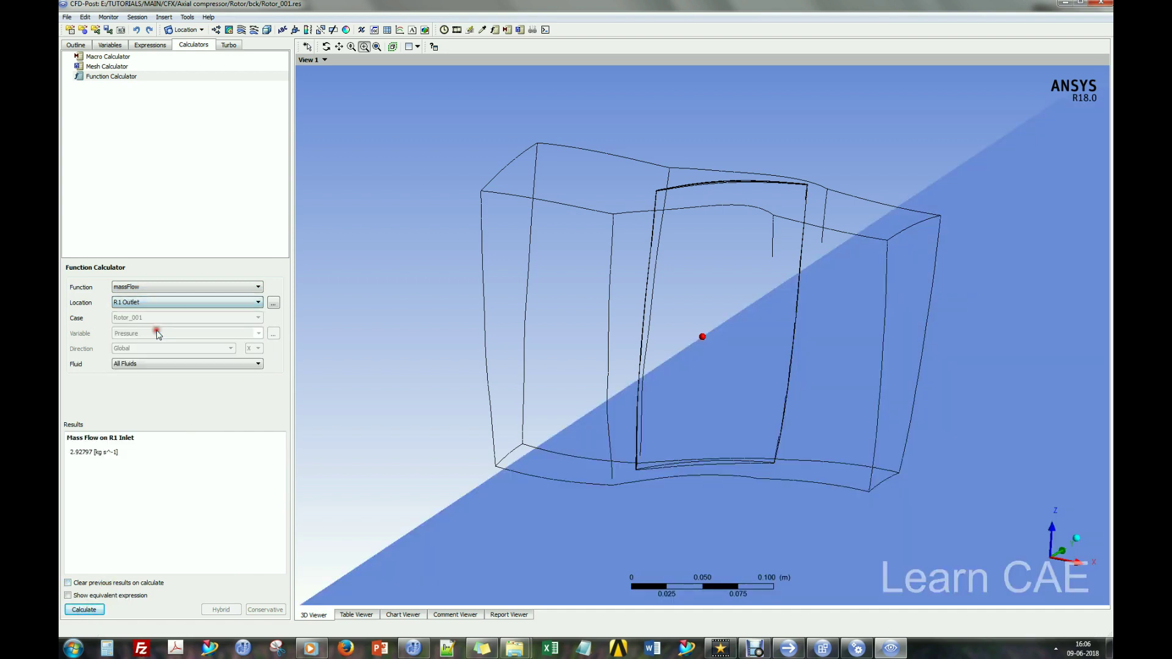
left_click(85, 609)
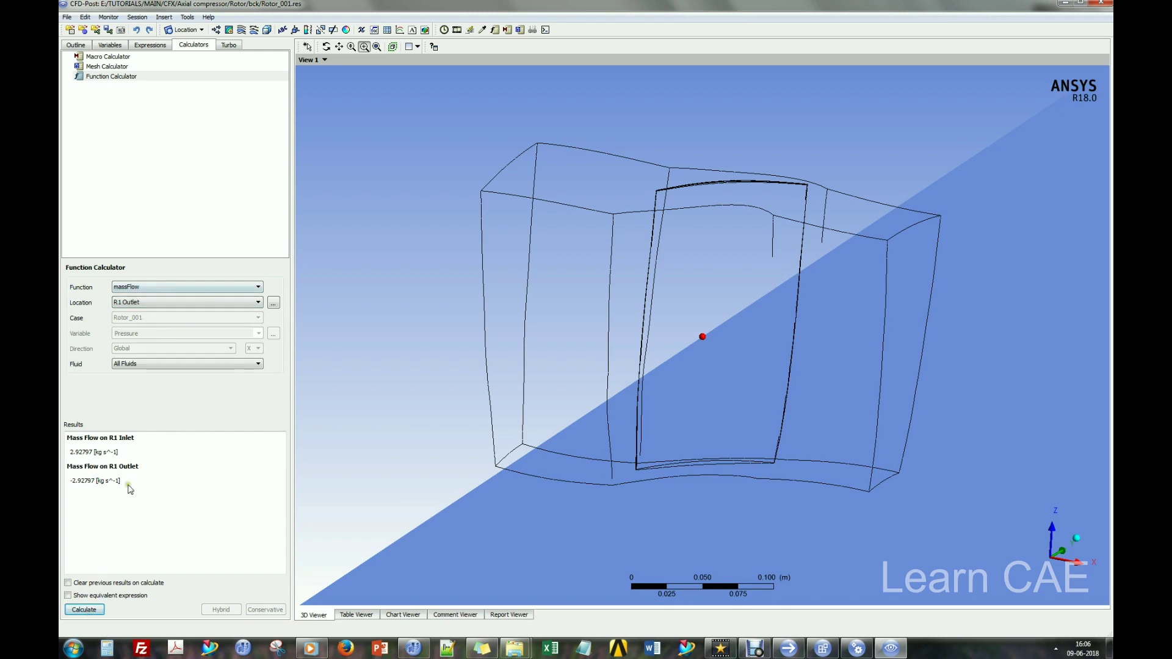
Calculate the mass flow average (massFlowAve) of Pressure on R1 Outlet.
left_click(162, 287)
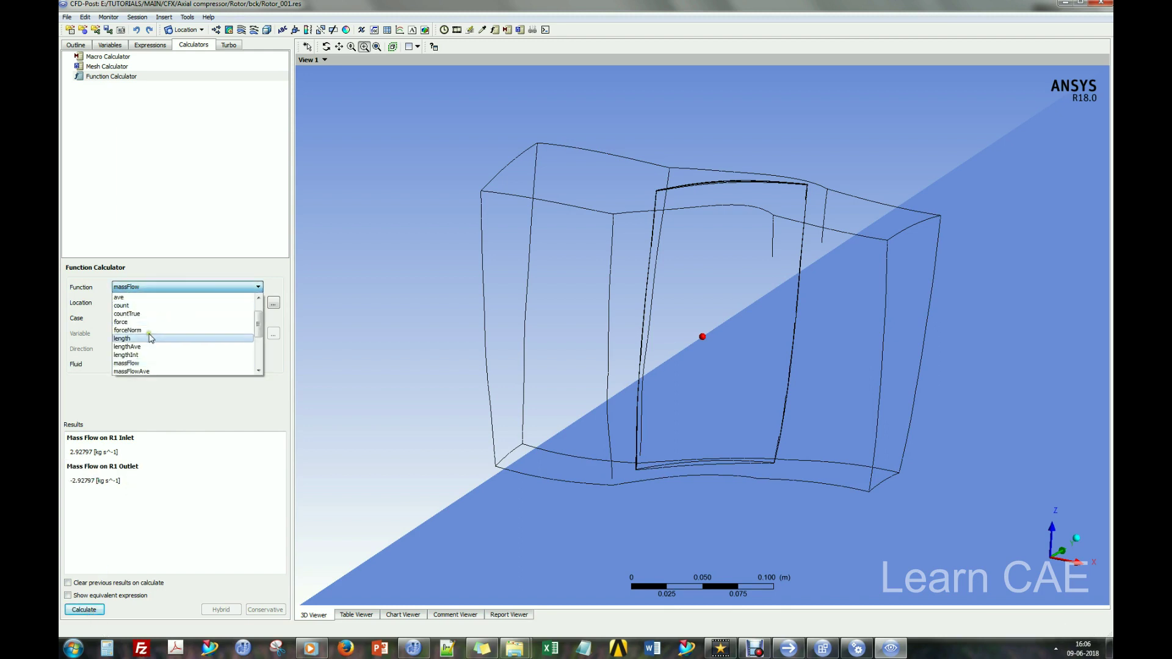
left_click(145, 364)
left_click(147, 365)
left_click(153, 287)
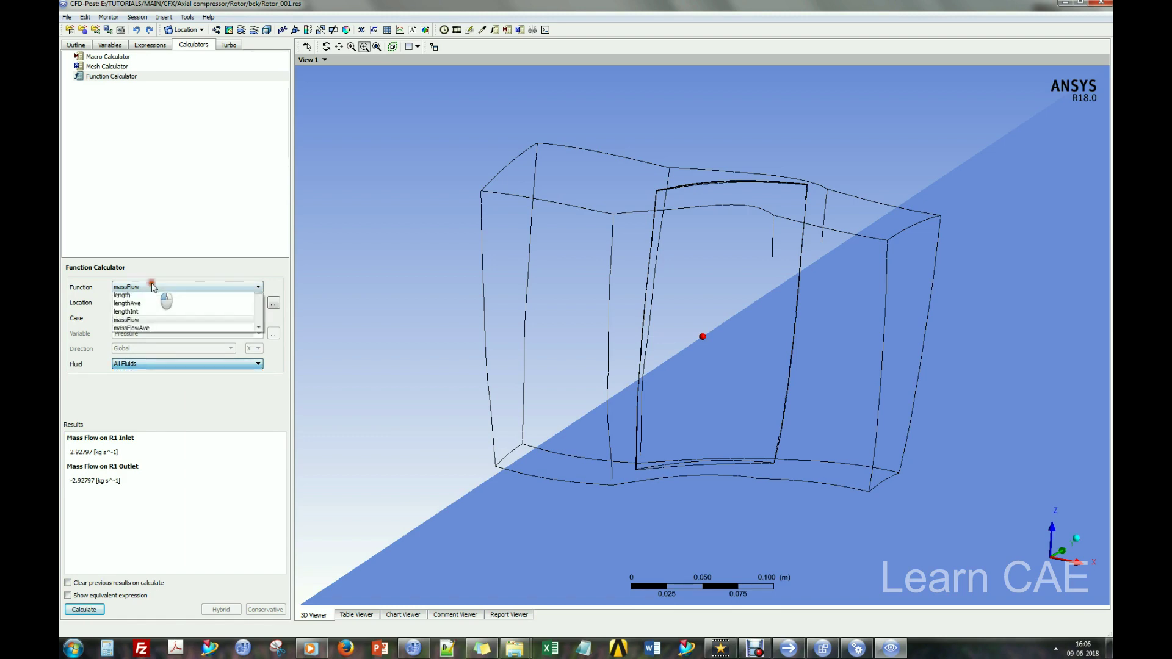
left_click(141, 371)
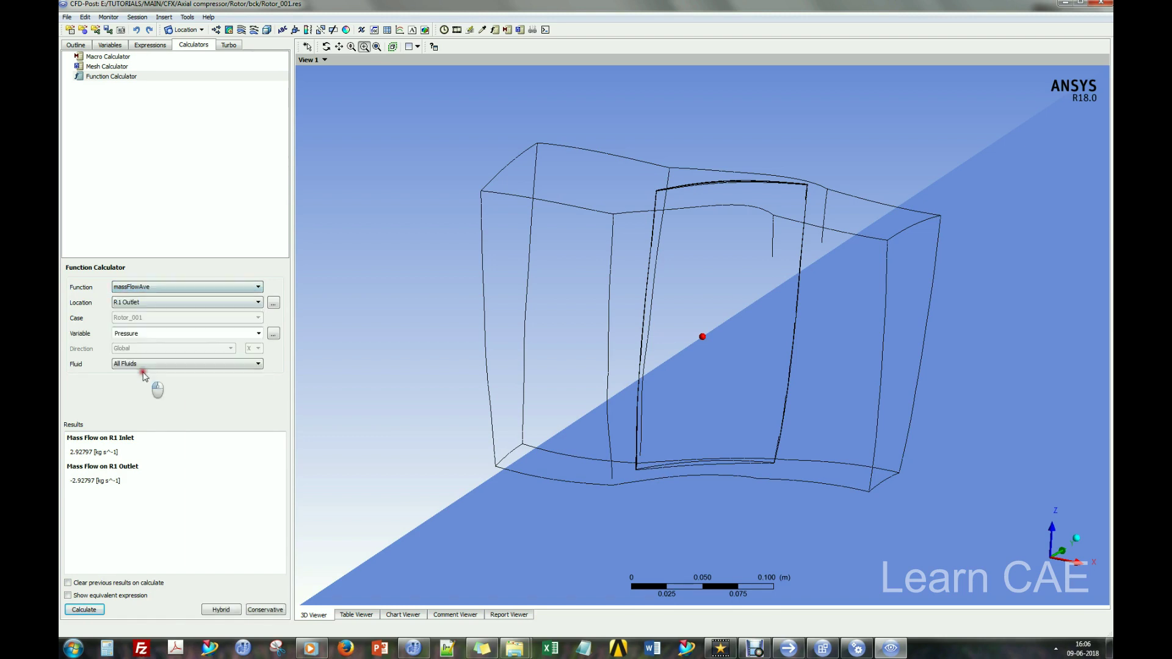
left_click(159, 303)
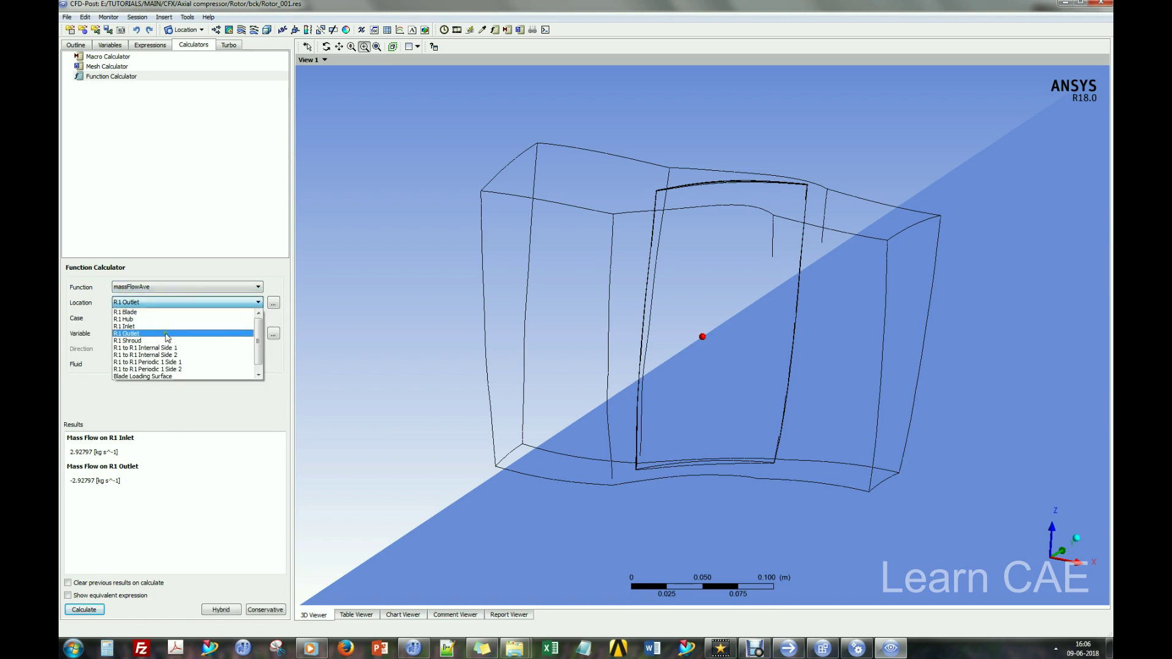
left_click(147, 333)
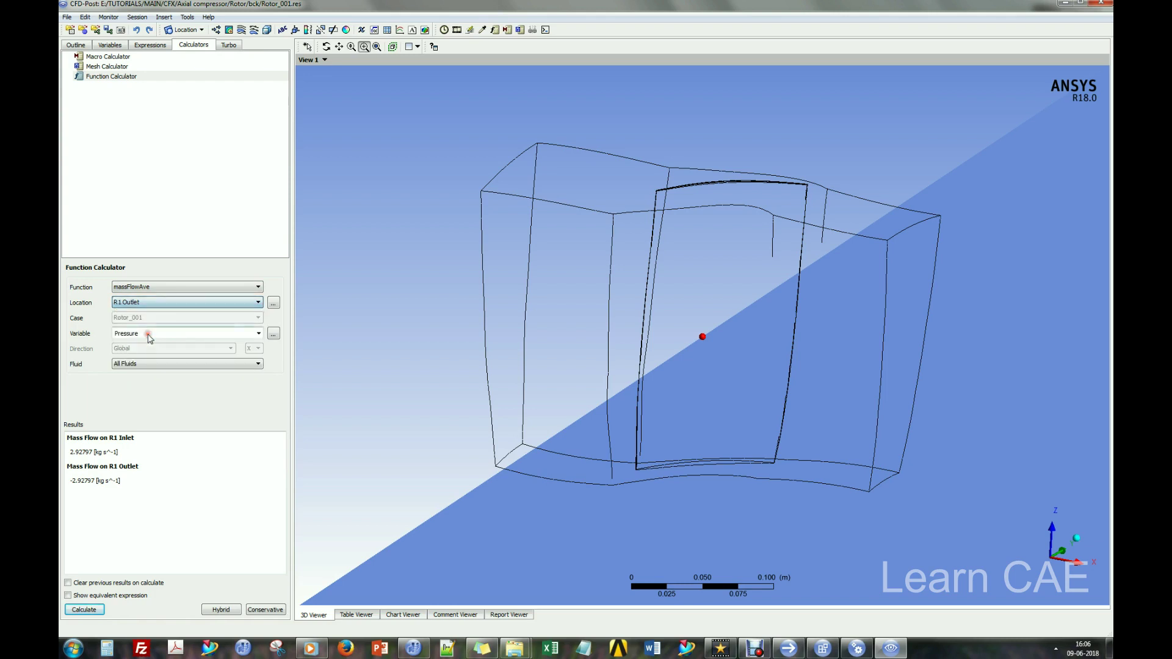
left_click(84, 609)
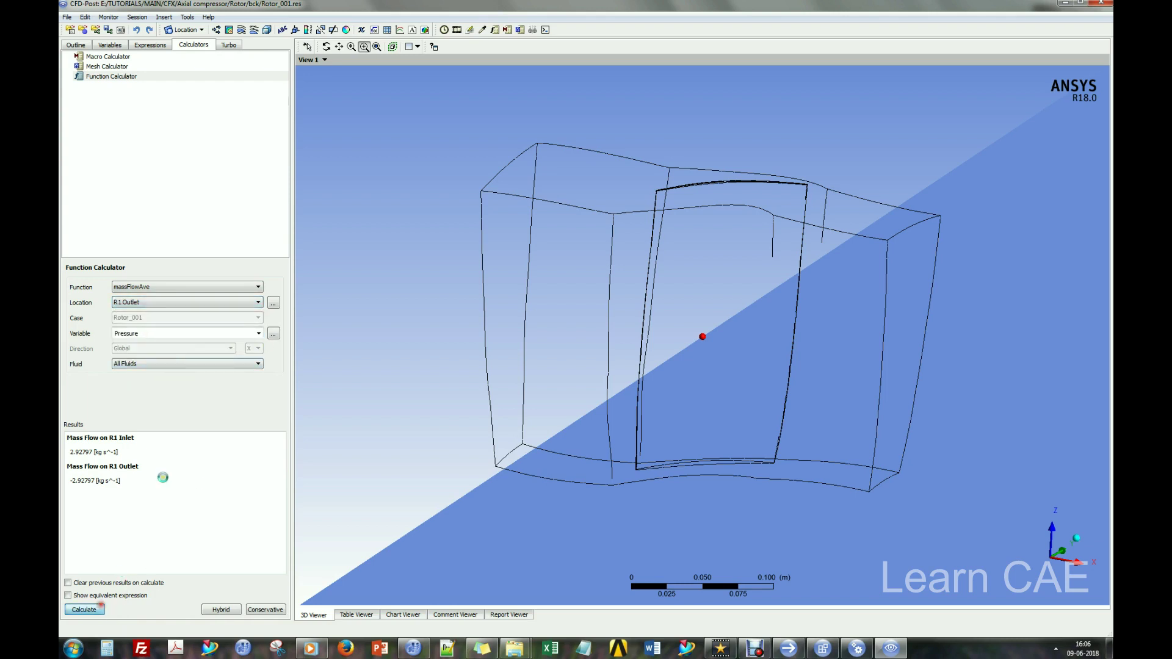
Calculate the mass flow average of Total Pressure in Stn Frame on R1 Outlet.
left_click(259, 334)
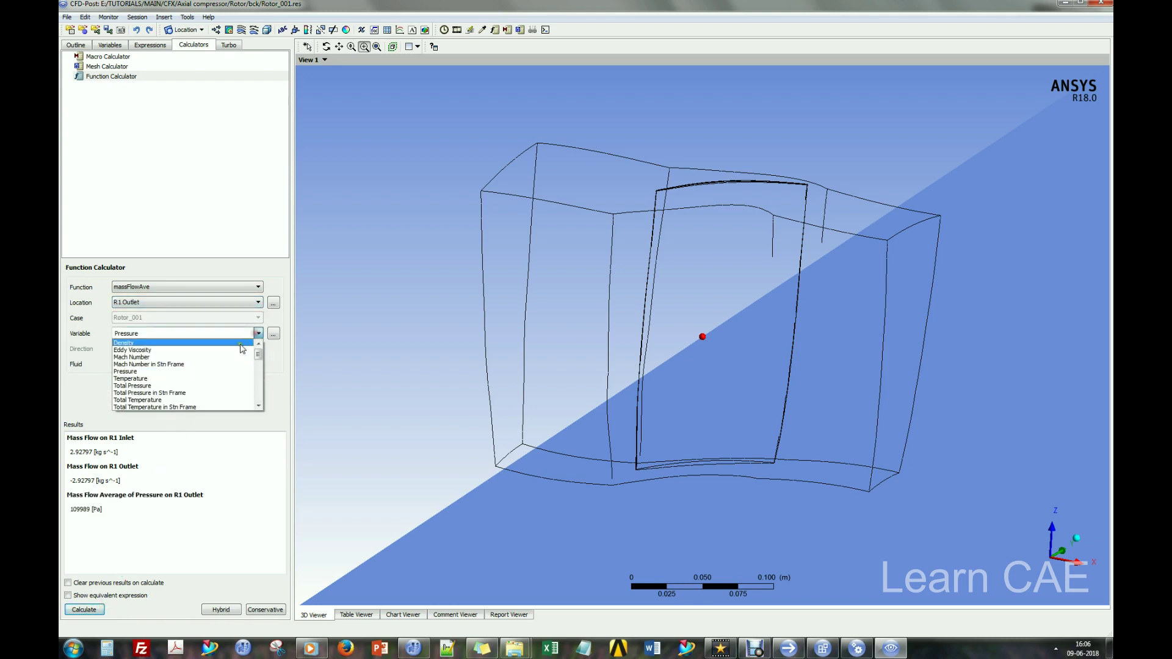
left_click(195, 393)
left_click(86, 609)
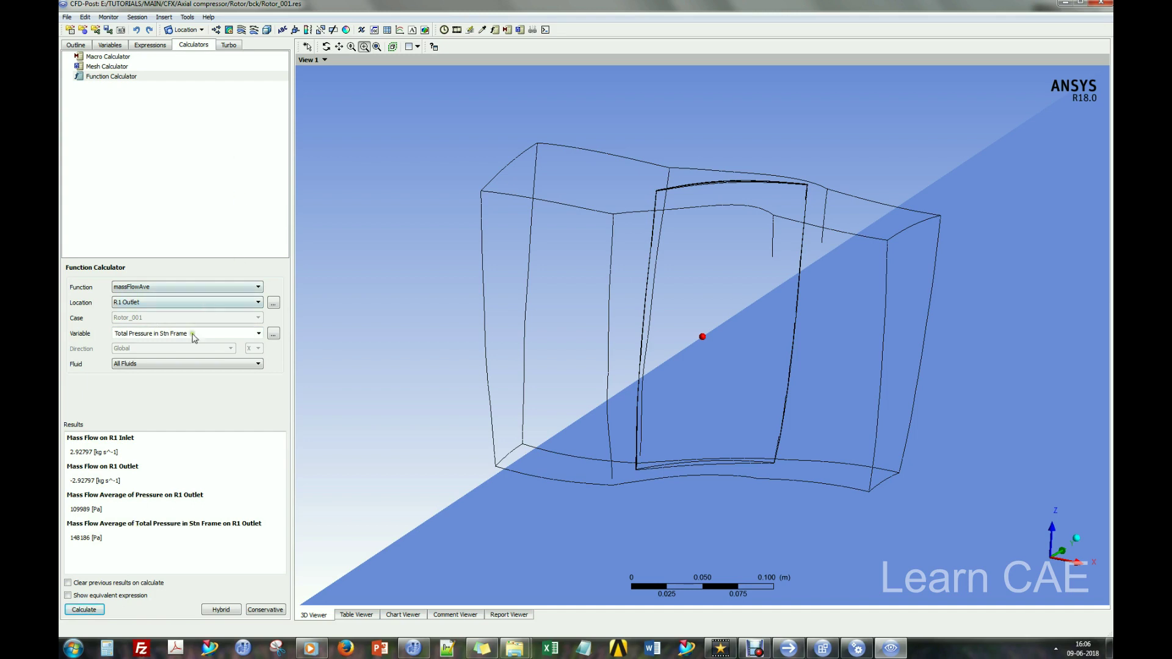
Check the definitions and values of the PR and Efficiency expressions.
left_click(148, 46)
left_click(109, 106)
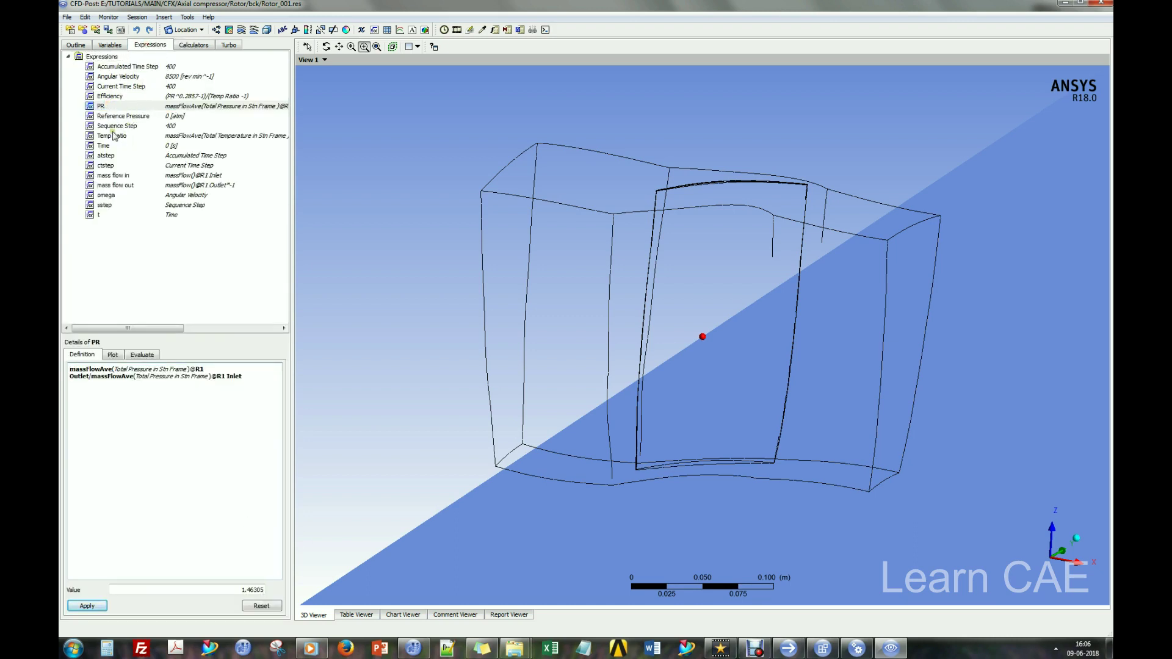
left_click(122, 97)
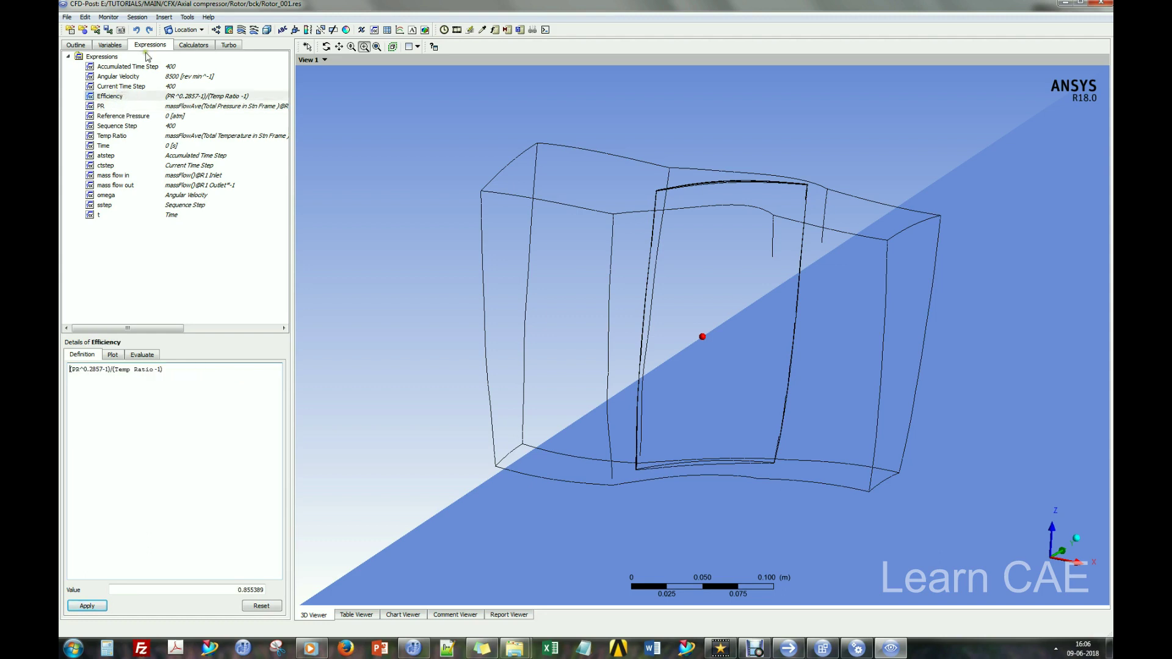
Create a turbo surface with the default name at constant span 0.9 across all domains.
left_click(96, 45)
left_click(76, 46)
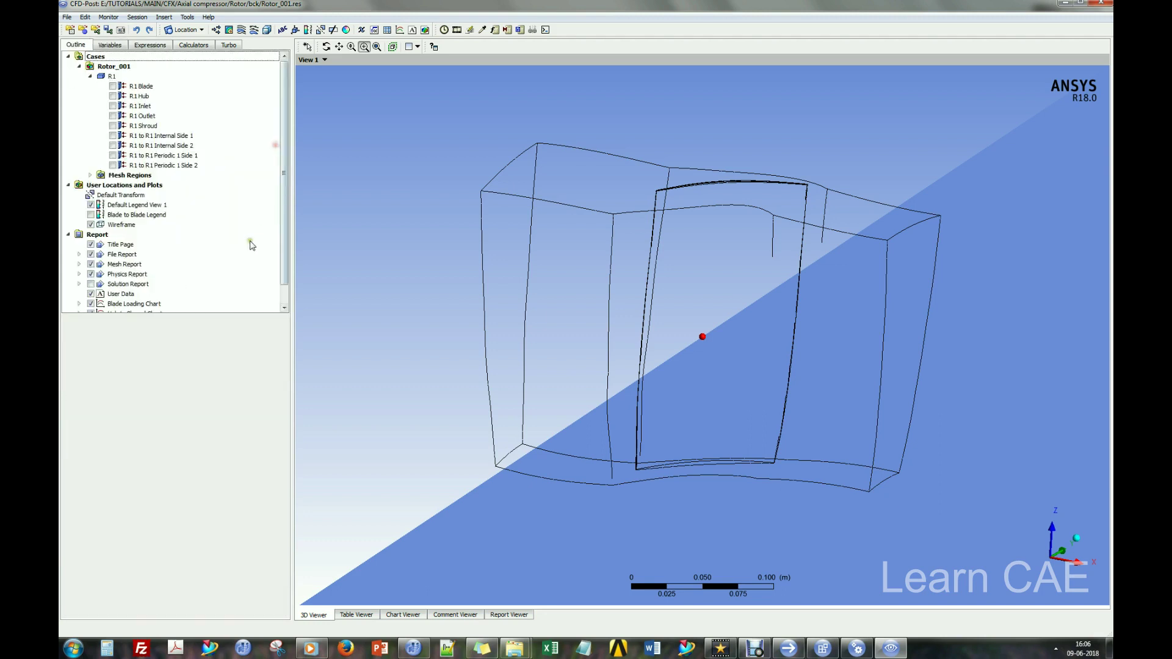
left_click(606, 262)
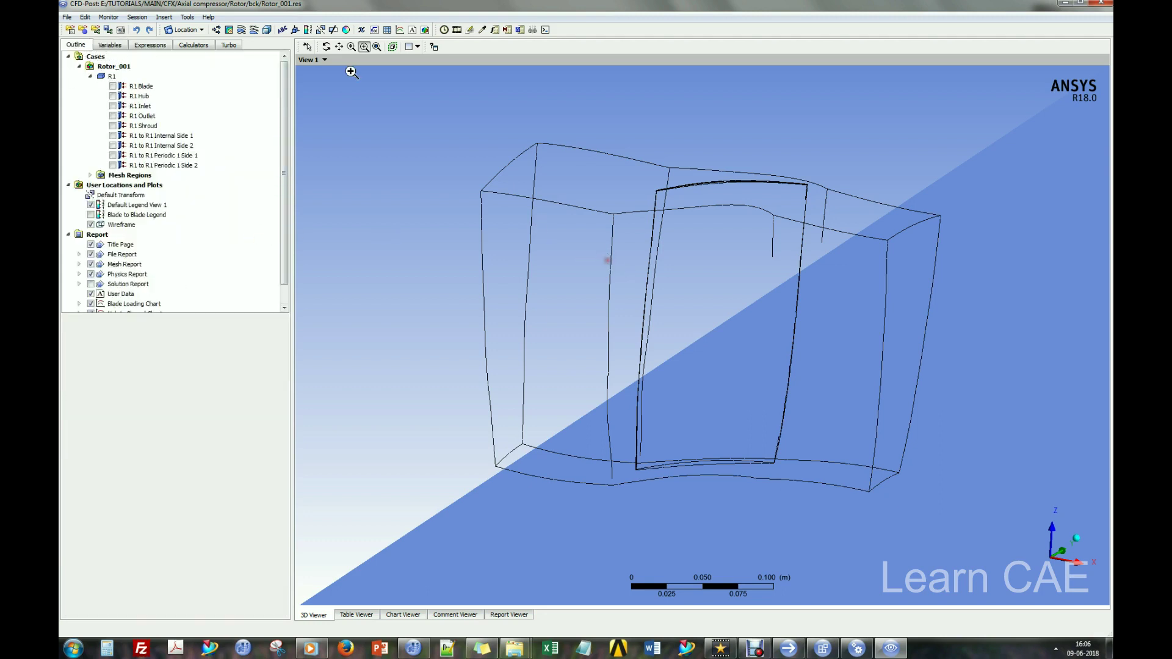
left_click(327, 47)
left_click_drag(706, 288, 746, 304)
left_click(183, 30)
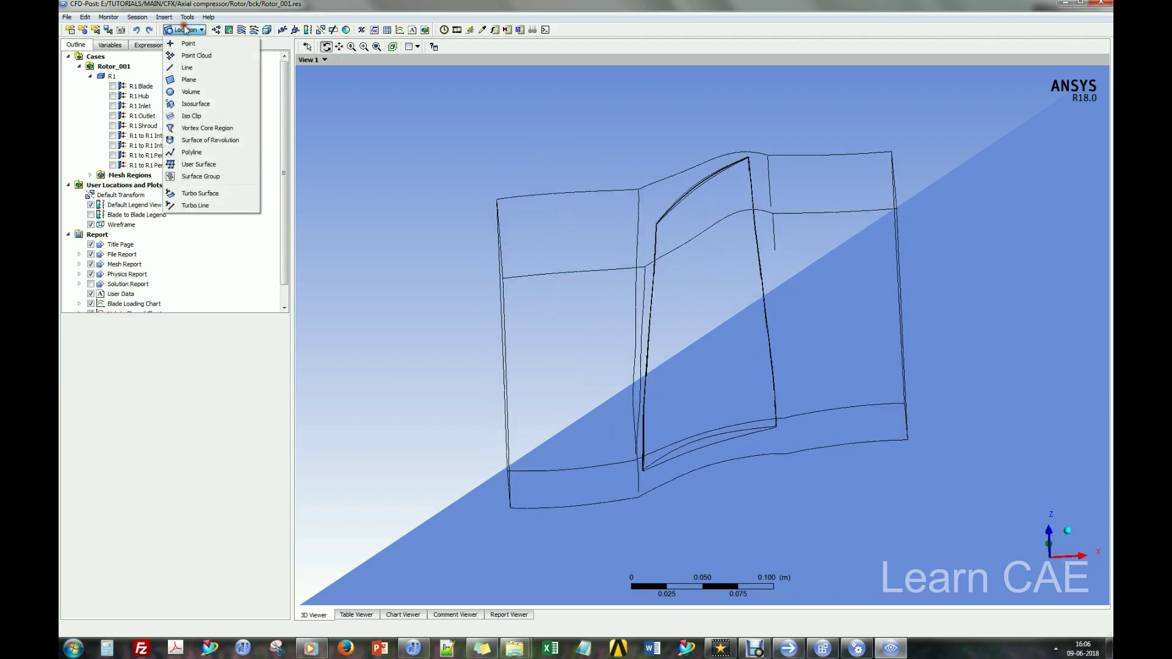
left_click(200, 193)
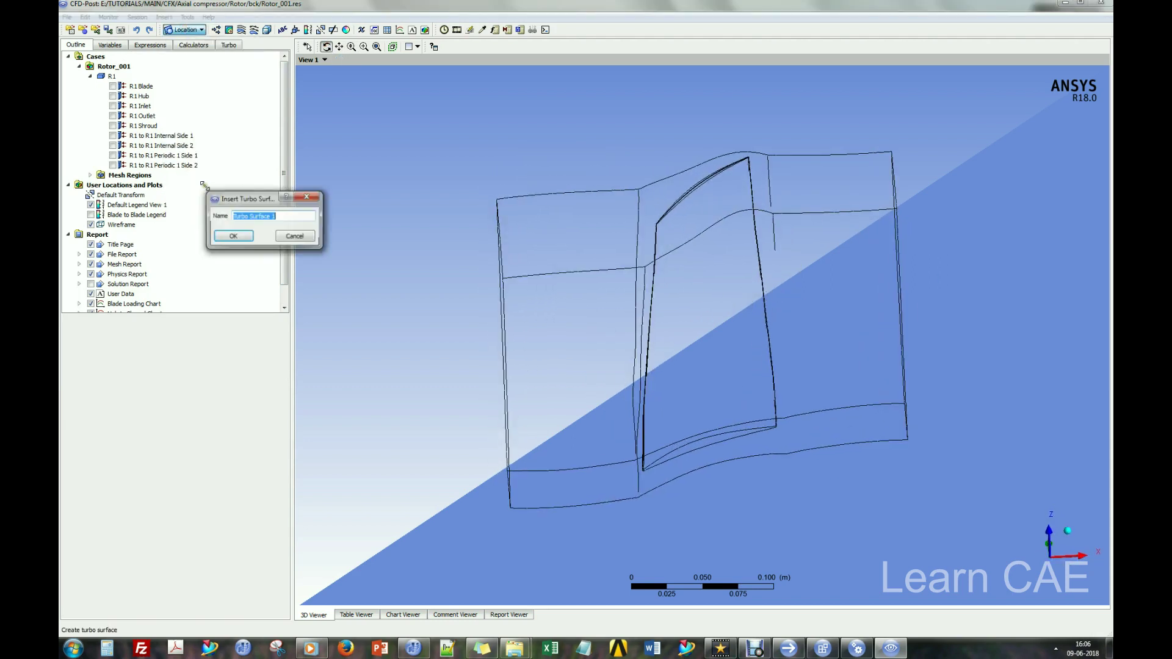
left_click(233, 235)
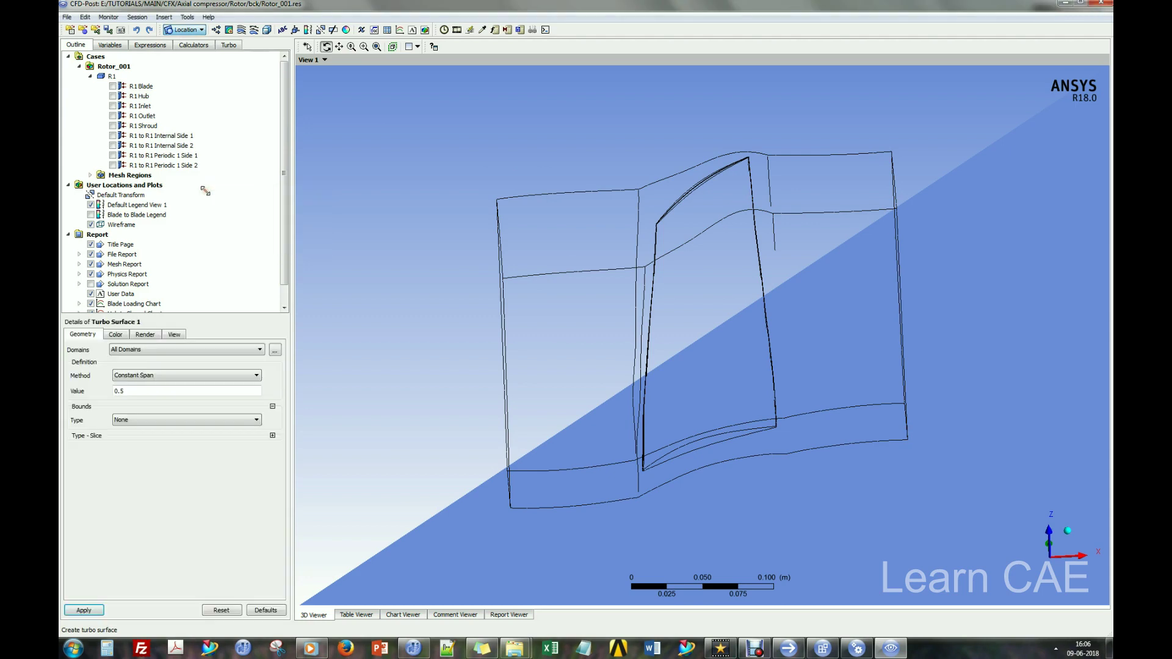
triple_click(163, 391)
type("0")
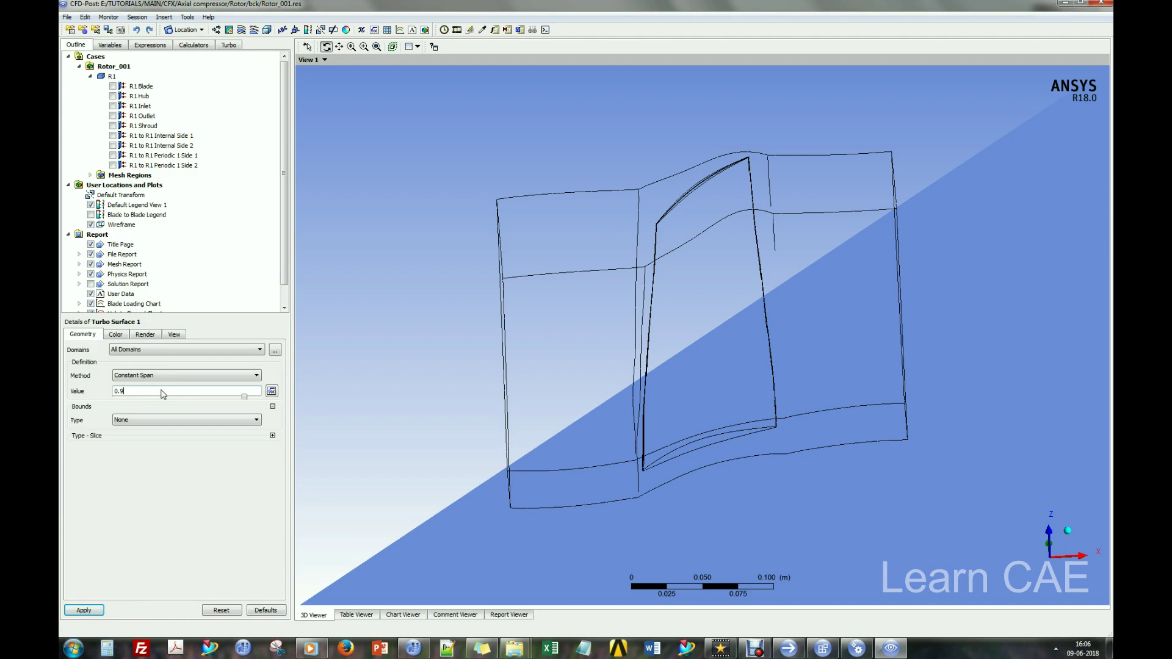
left_click(84, 610)
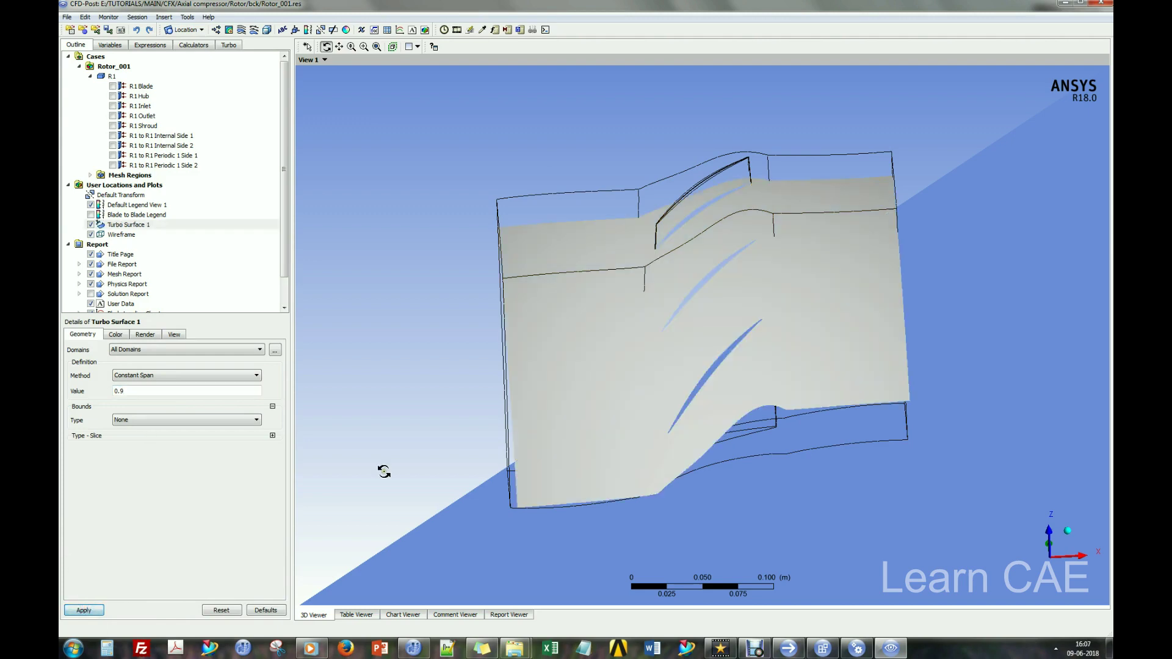
mouse_move(571, 301)
left_mouse_down()
mouse_move(659, 269)
mouse_move(622, 293)
mouse_move(637, 296)
mouse_move(565, 254)
mouse_move(568, 280)
left_mouse_up()
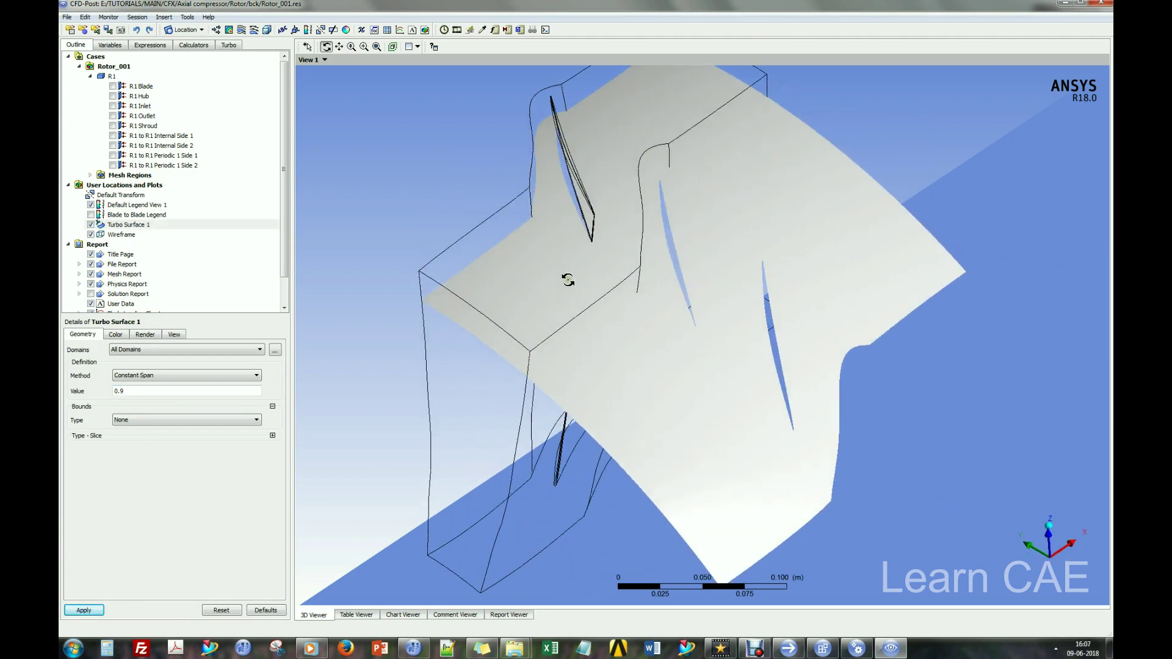
Color Turbo Surface 1 by the Mach Number variable using the Local range.
left_click(115, 334)
left_click(183, 349)
left_click(125, 359)
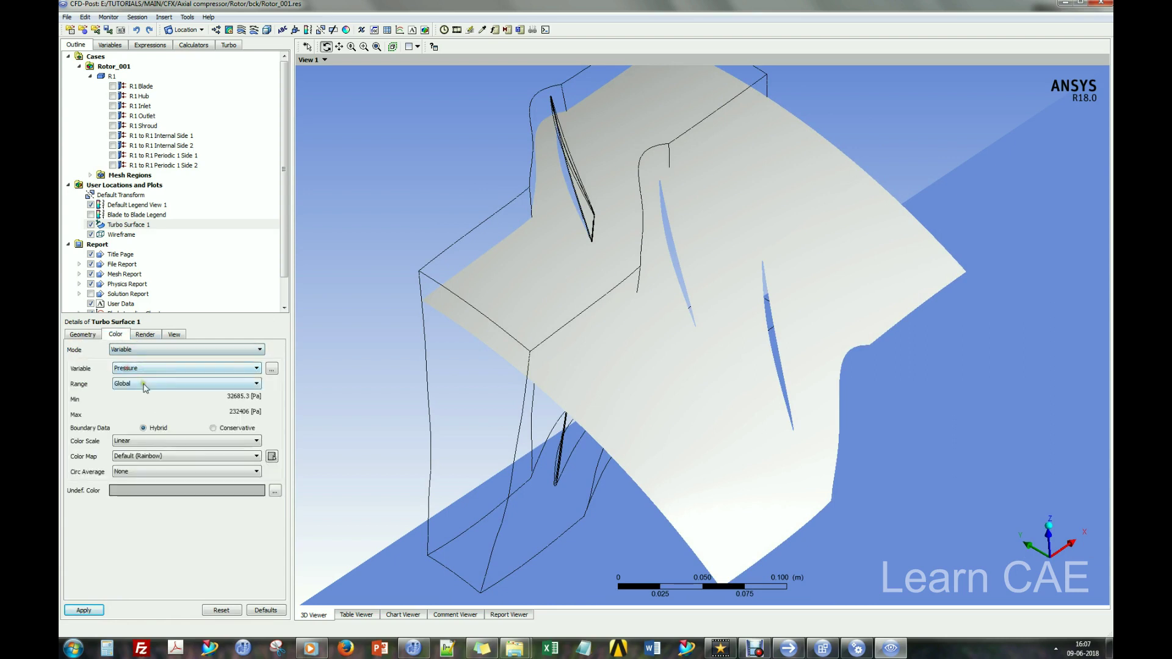
left_click(144, 383)
left_click(147, 403)
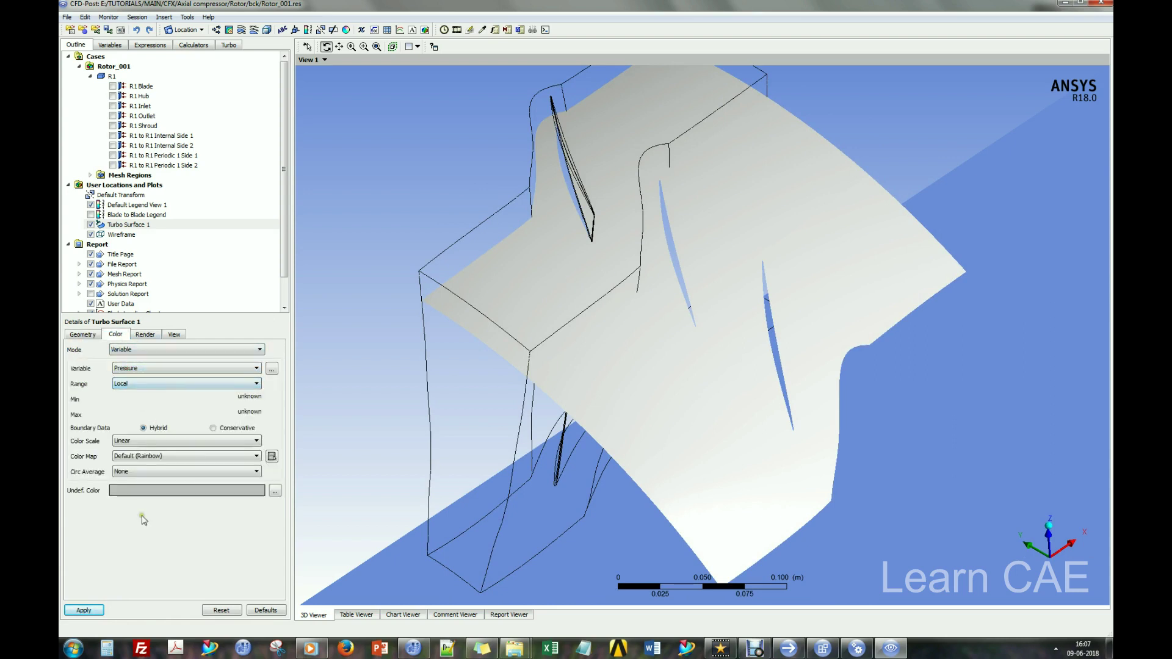
left_click(140, 368)
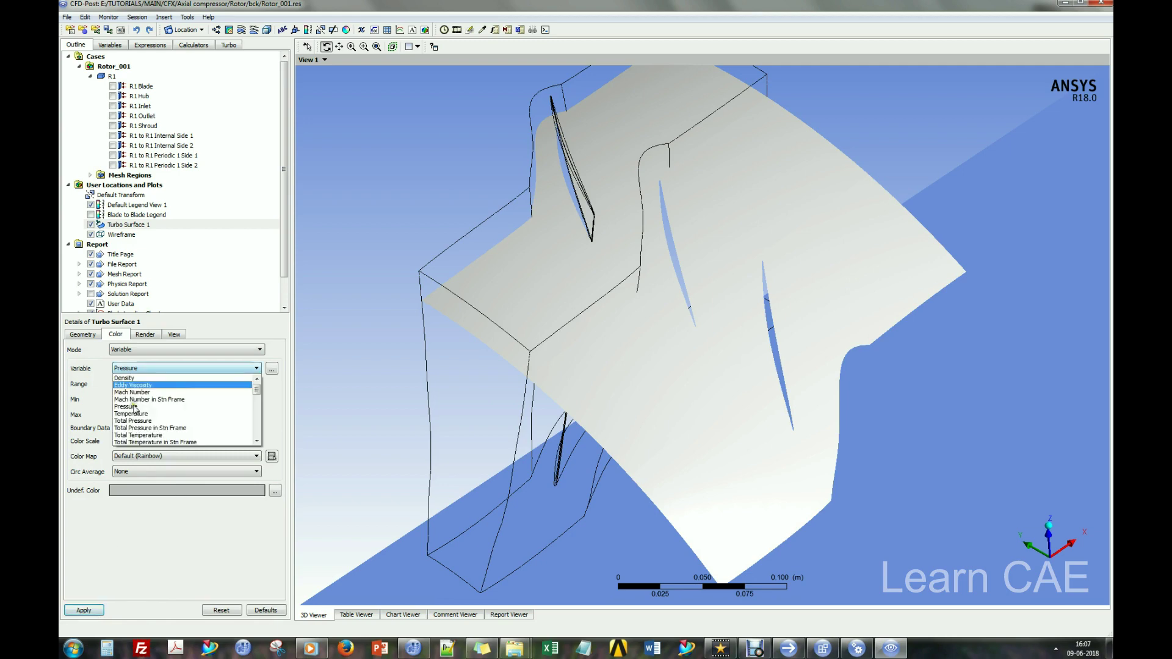
left_click(148, 392)
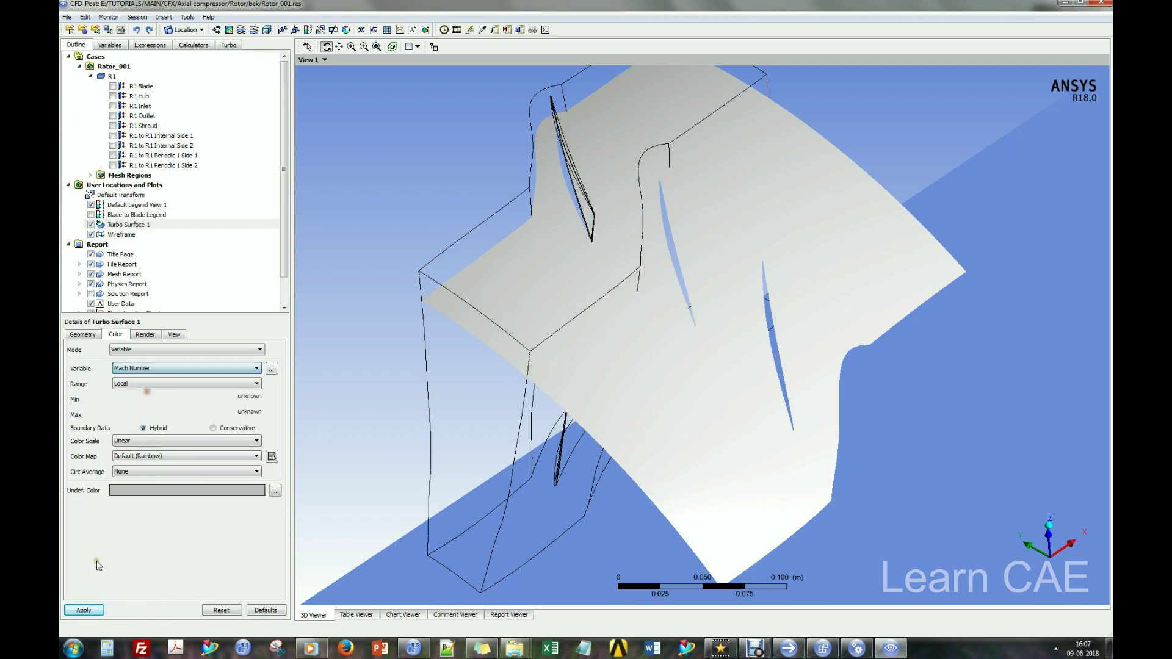
left_click(84, 610)
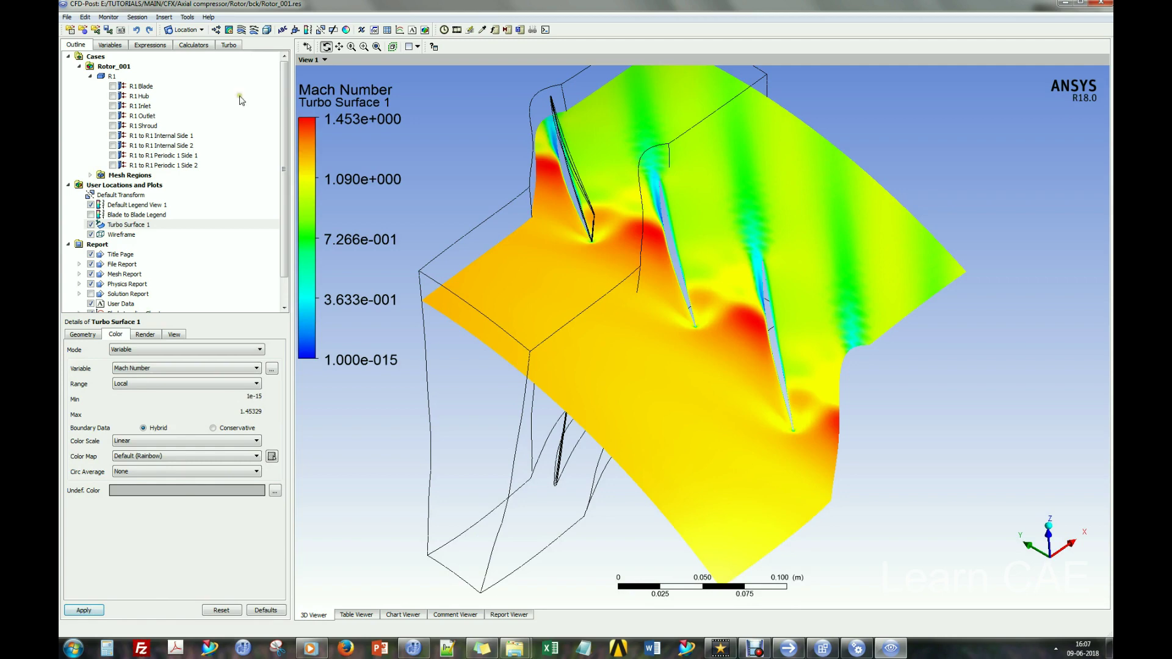
Insert a velocity vector plot with the default name and locate it on Turbo Surface 1.
left_click(216, 30)
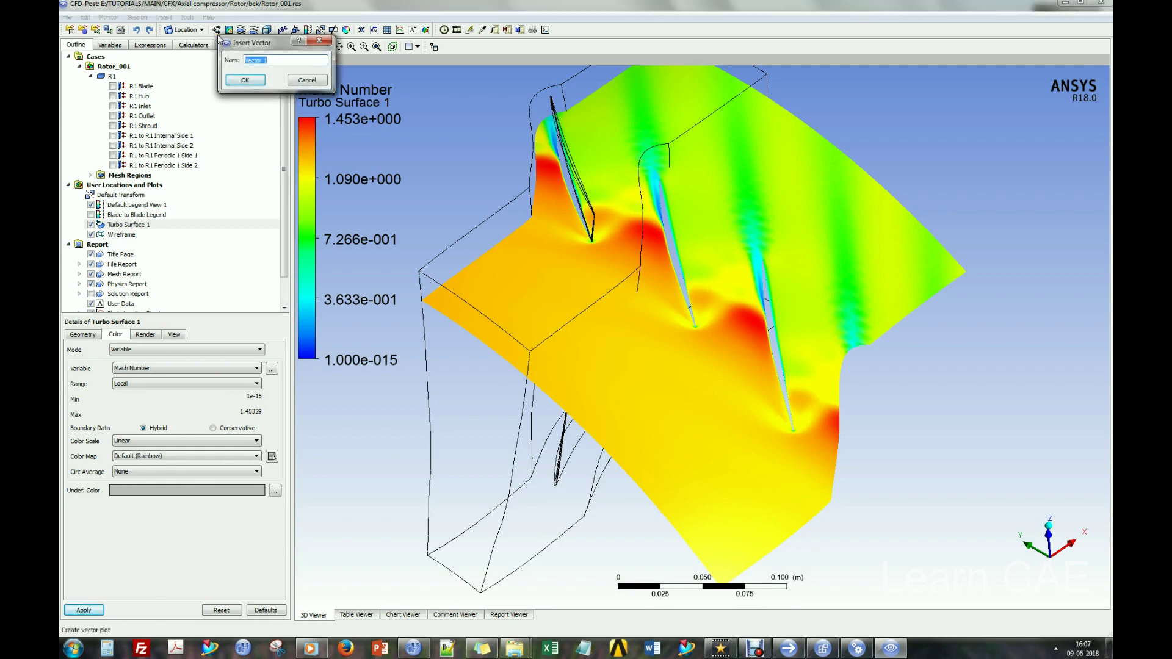
left_click(237, 83)
left_click(135, 375)
left_click(142, 398)
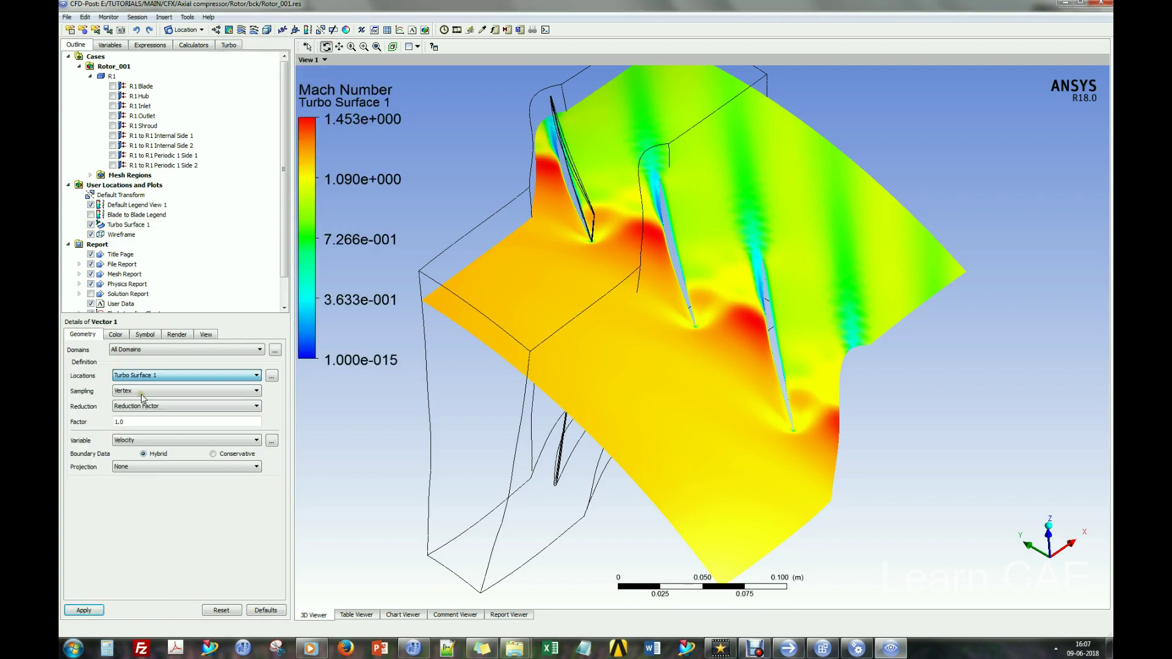
Give the vector plot a constant black color and display it.
left_click(115, 334)
left_click(133, 350)
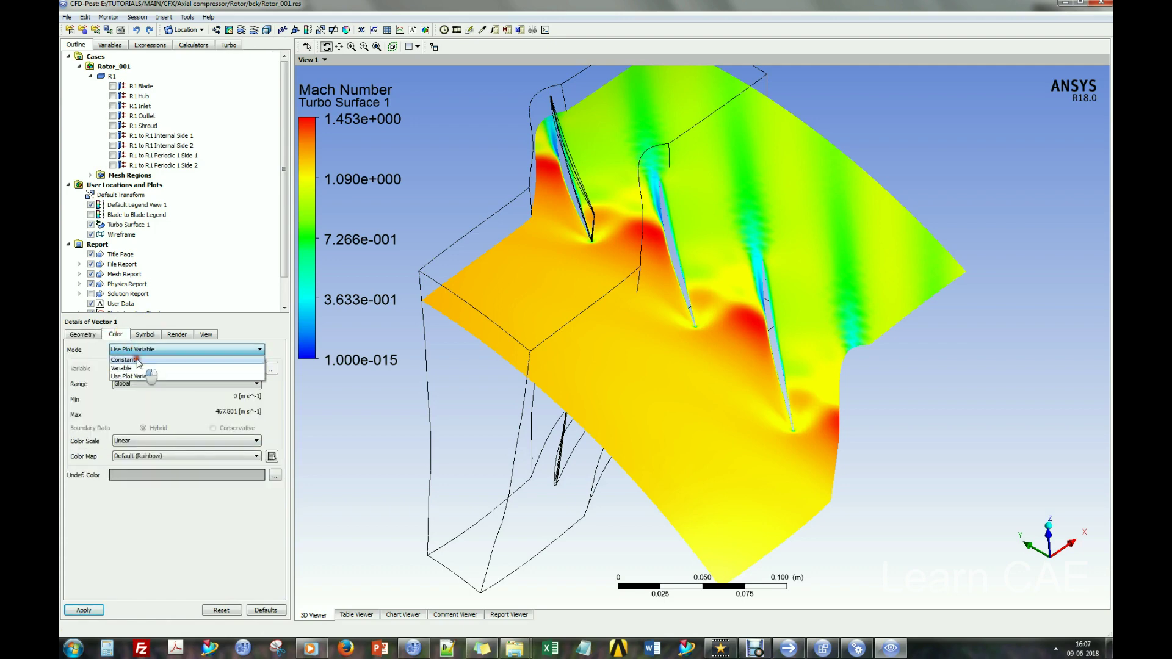
left_click(183, 358)
left_click(275, 366)
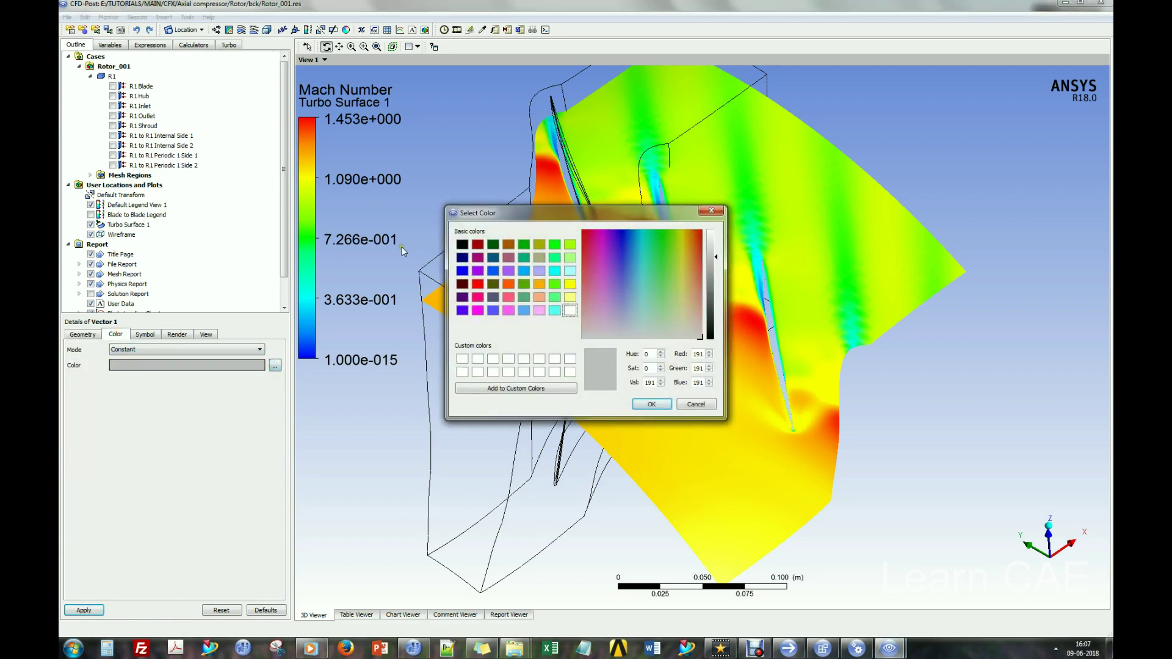
left_click(462, 244)
key("Return")
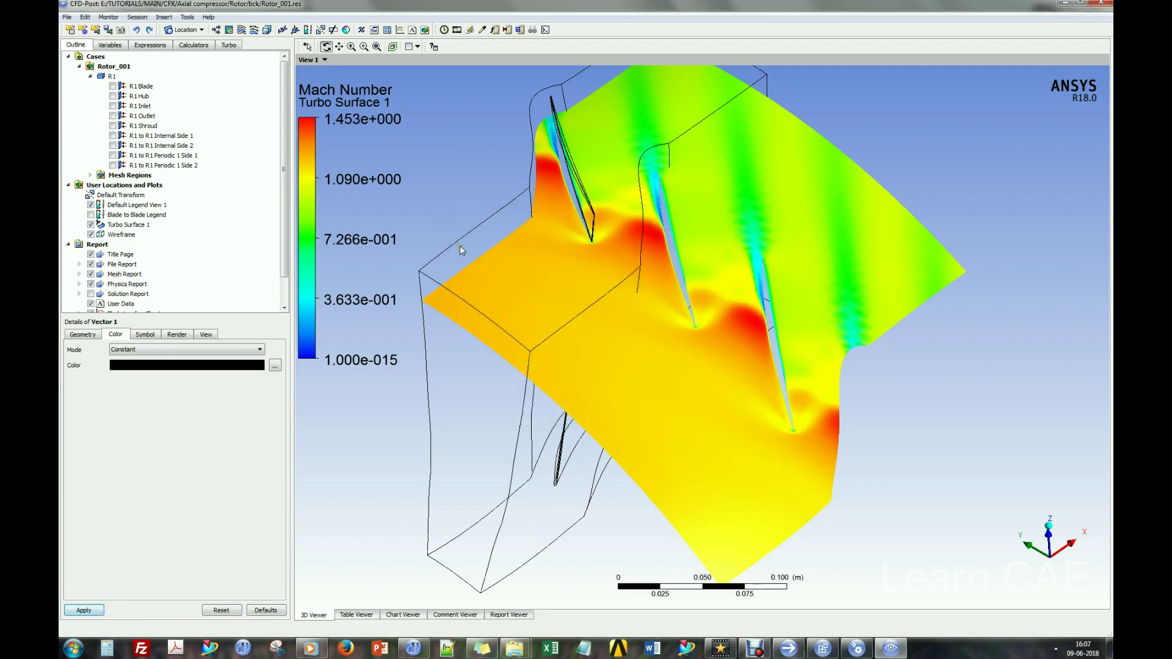
left_click(85, 611)
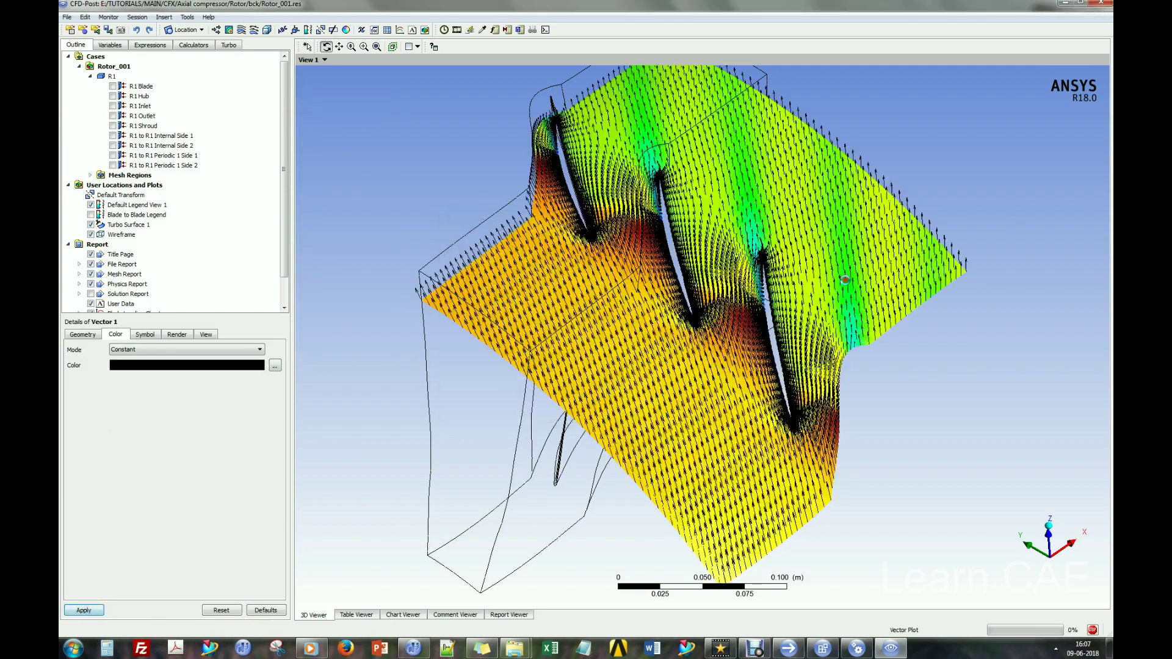
Examine the velocity vectors close up along the rear part of the blade surface, then fit the whole model in view.
scroll(787, 292, "up", 3)
left_click_drag(787, 292, 649, 313)
scroll(648, 313, "up", 5)
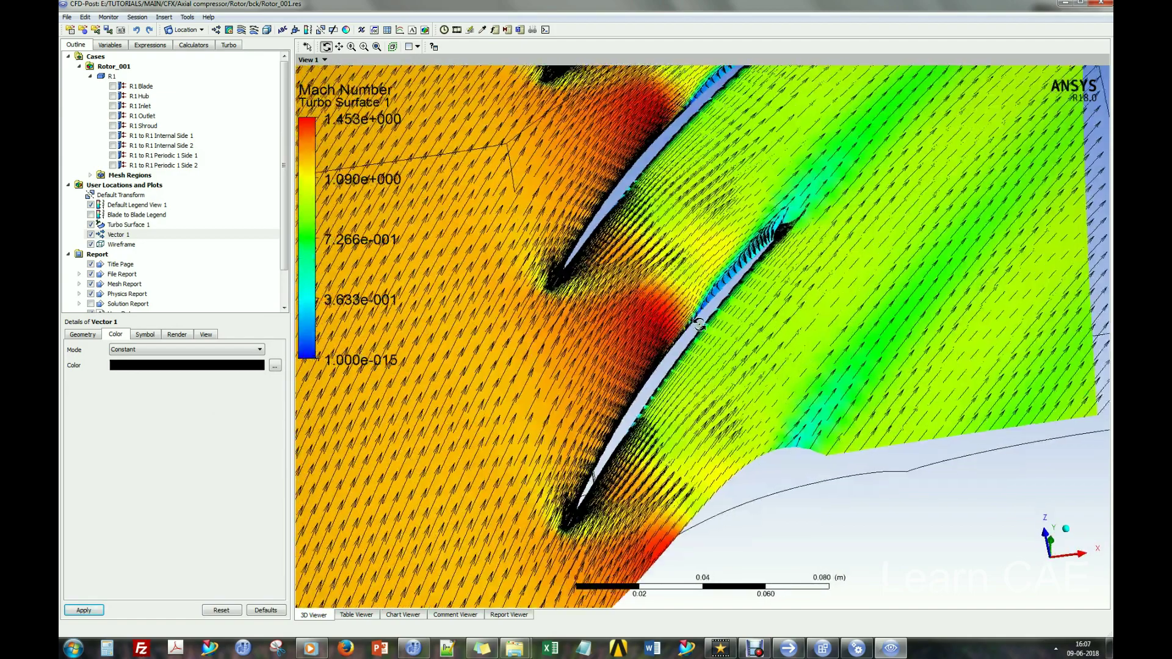
scroll(699, 324, "up", 3)
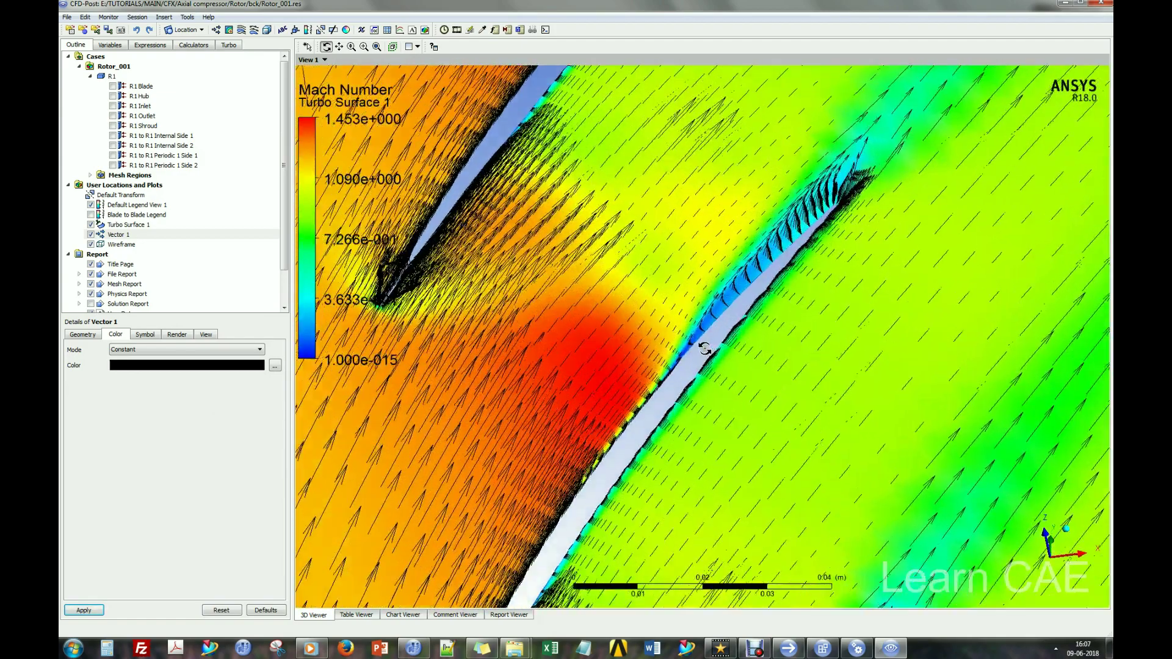
scroll(629, 365, "up", 4)
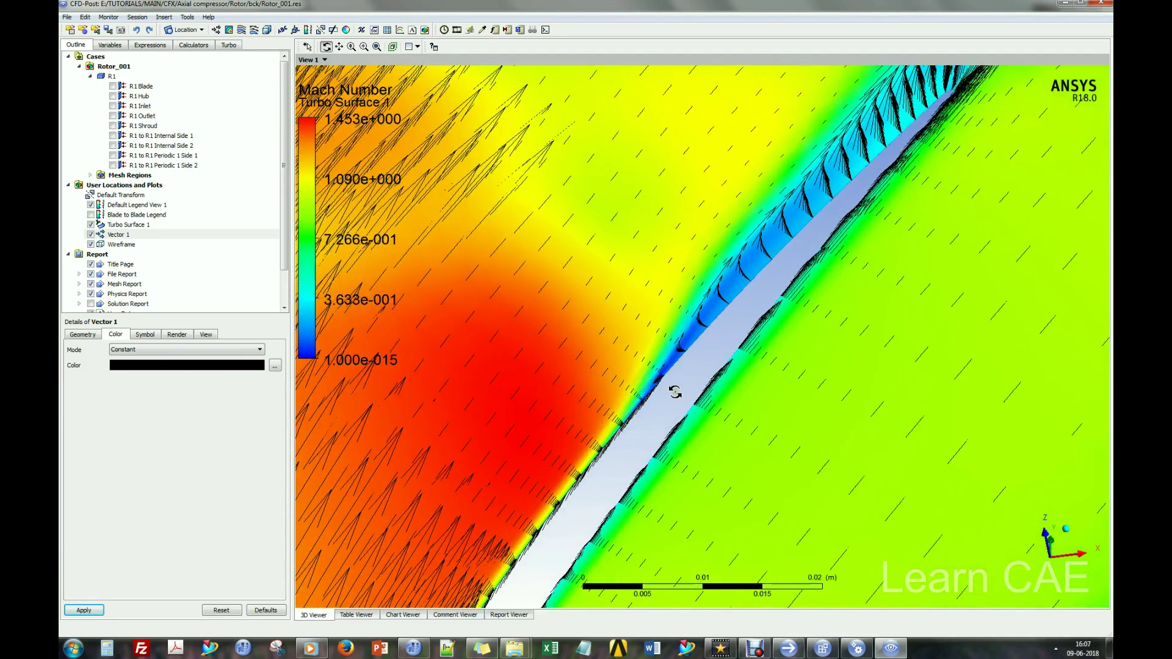
left_click(365, 46)
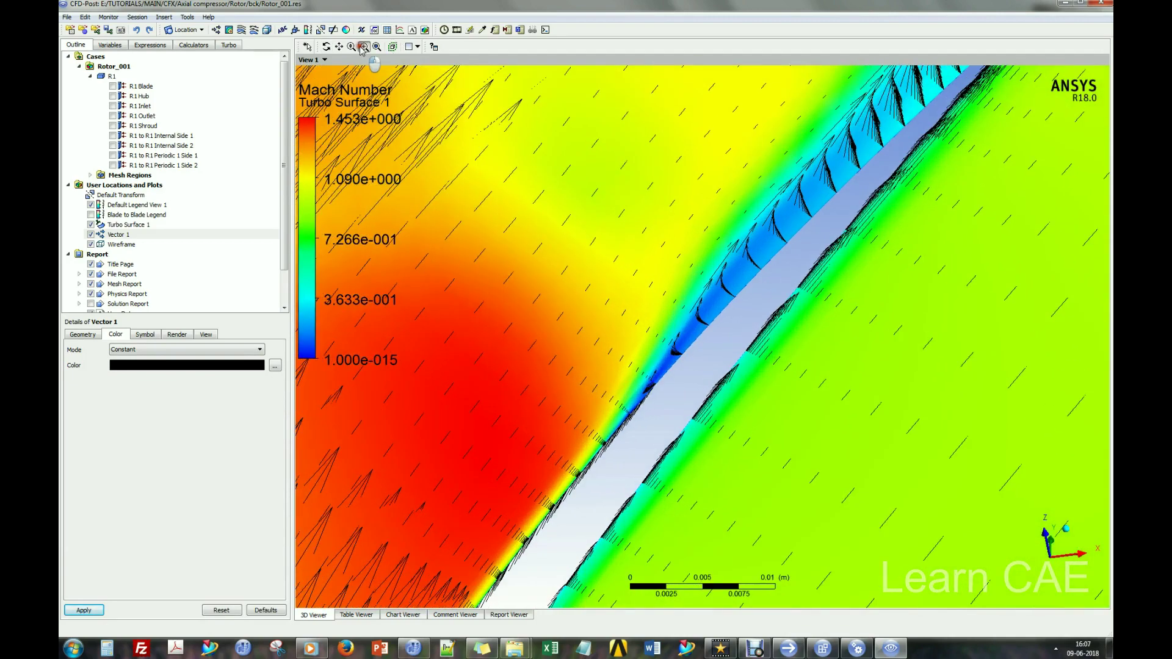
left_click_drag(742, 292, 629, 394)
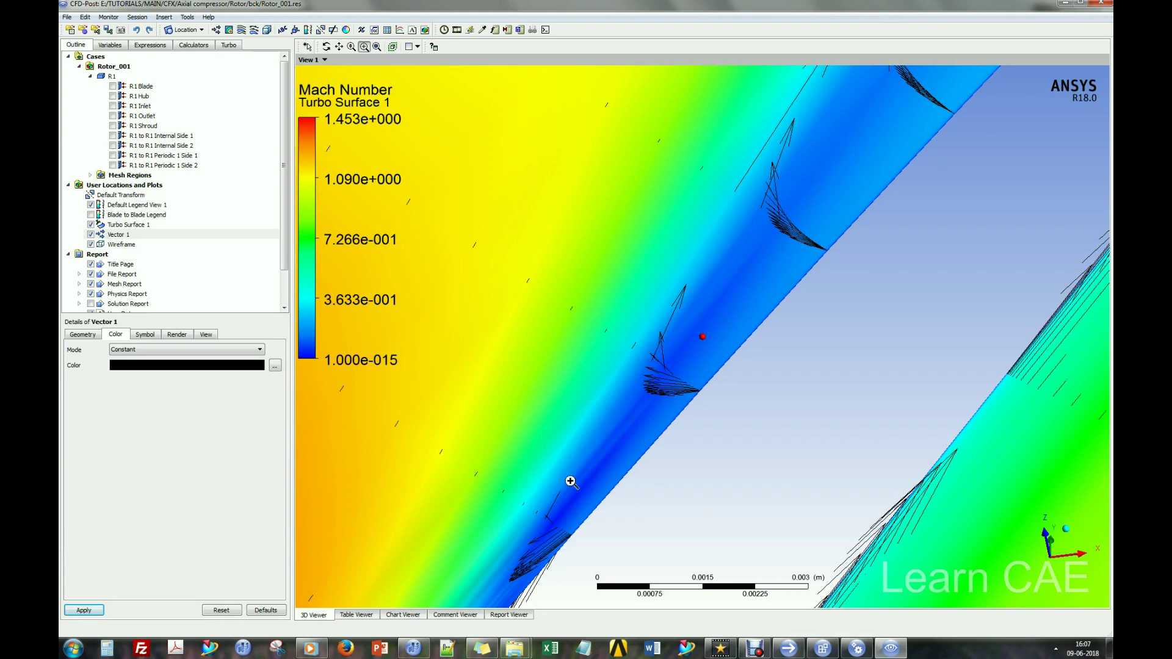
left_click_drag(595, 492, 555, 539)
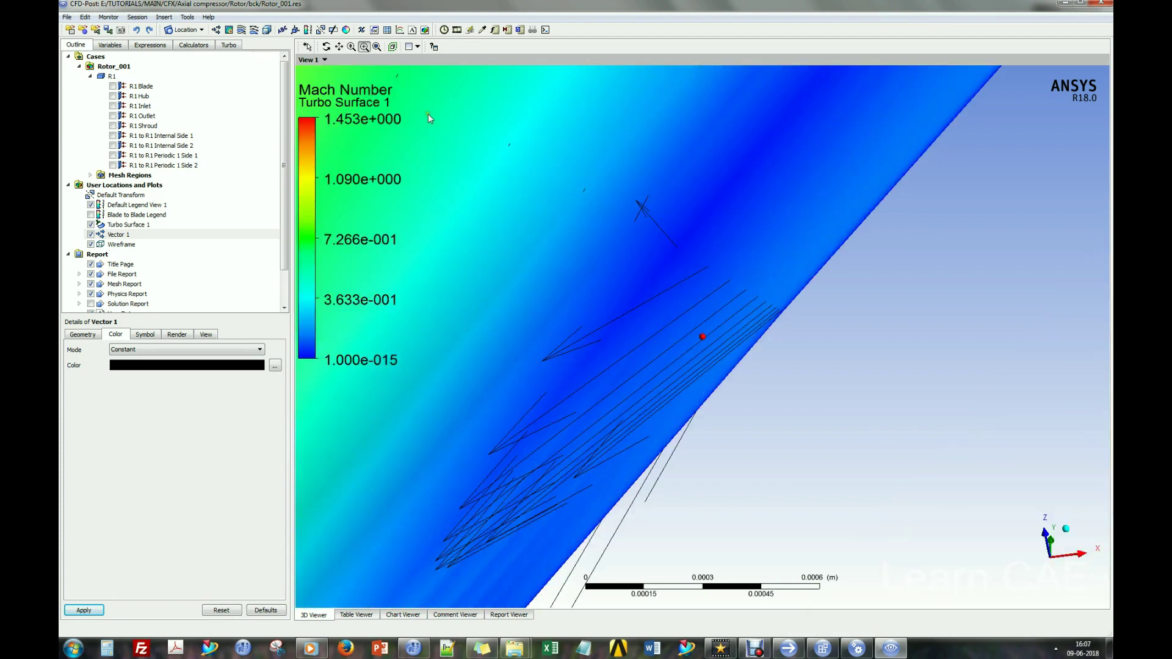
left_click(378, 46)
middle_click_drag(647, 245, 690, 248)
Format the default legend's numbers as Fixed with a precision of 2.
left_click(278, 233)
scroll(281, 241, "down", 1)
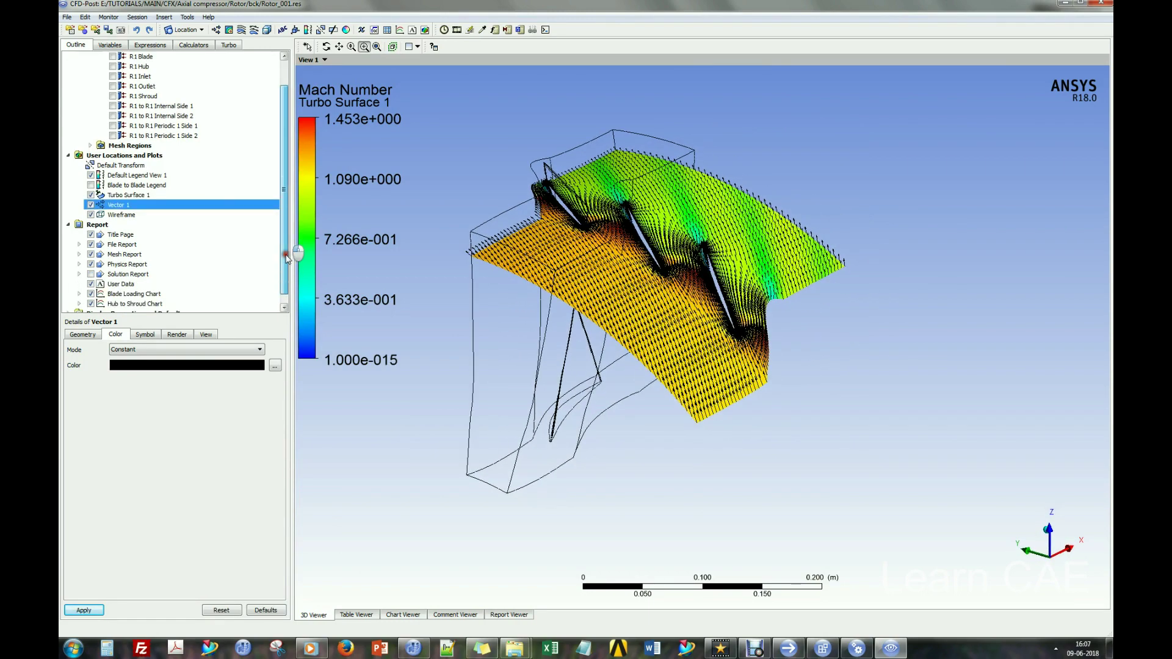
scroll(287, 257, "up", 1)
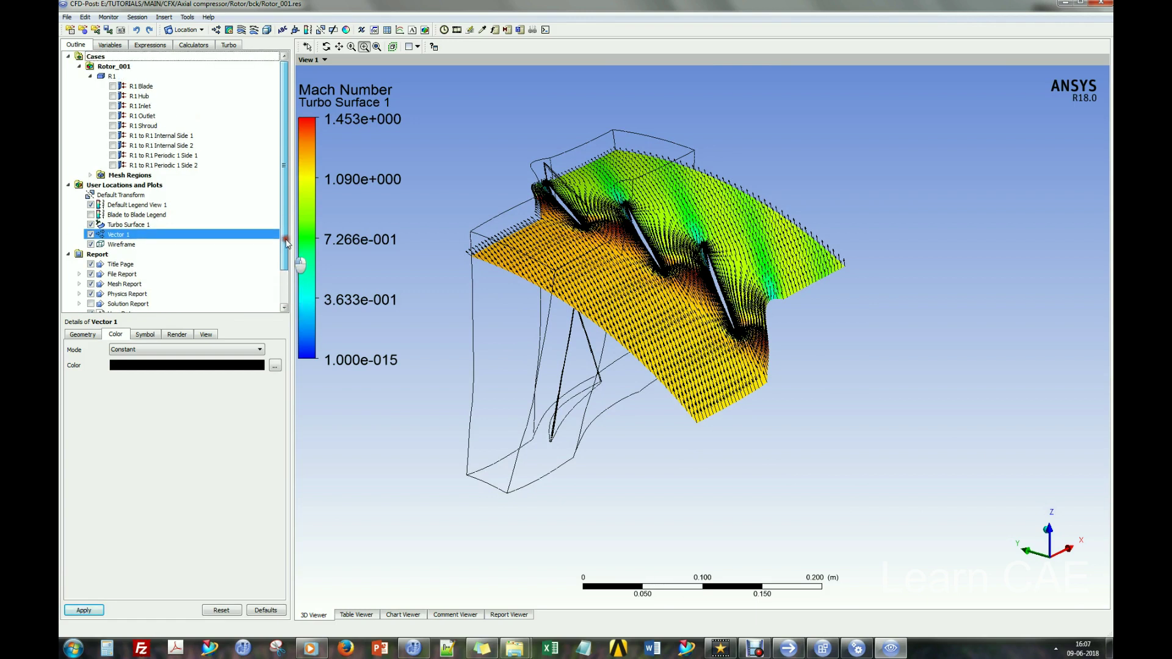
left_click(149, 205)
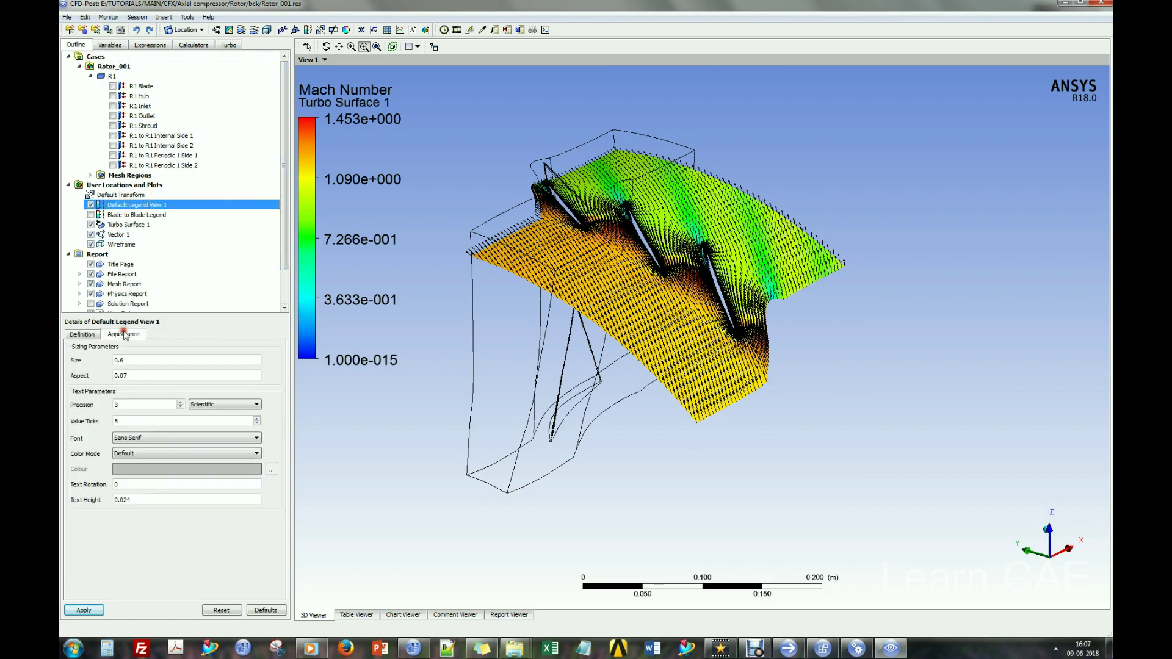
left_click(222, 404)
left_click(222, 424)
left_click(170, 406)
left_click(182, 402)
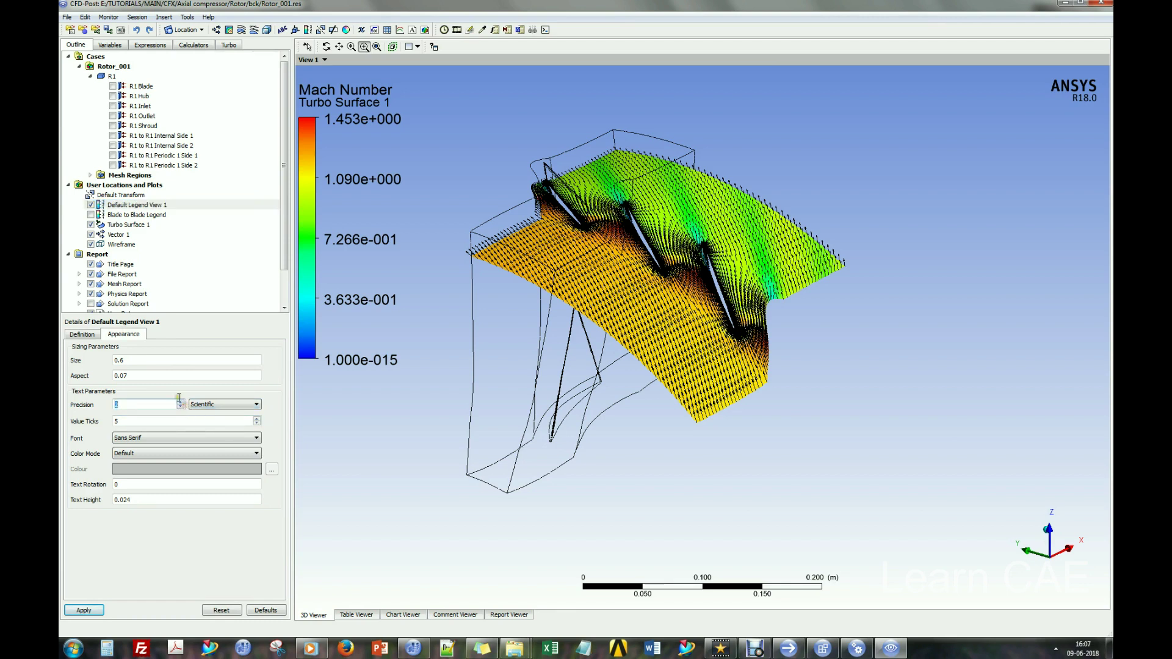
left_click(91, 611)
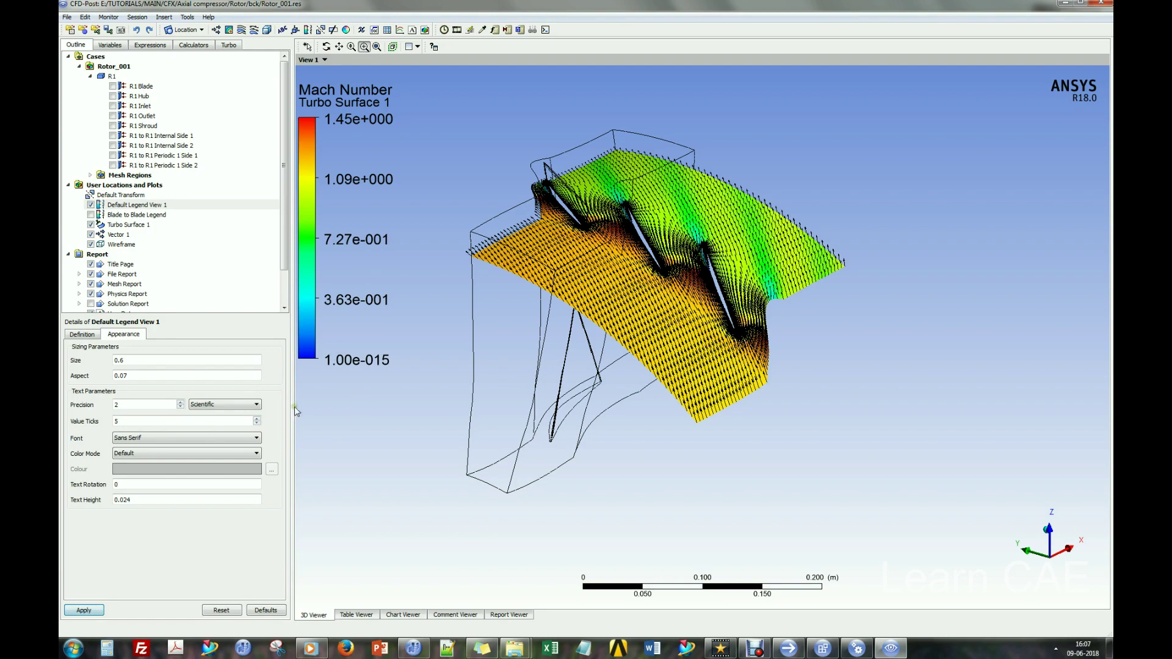
left_click(232, 404)
left_click(208, 422)
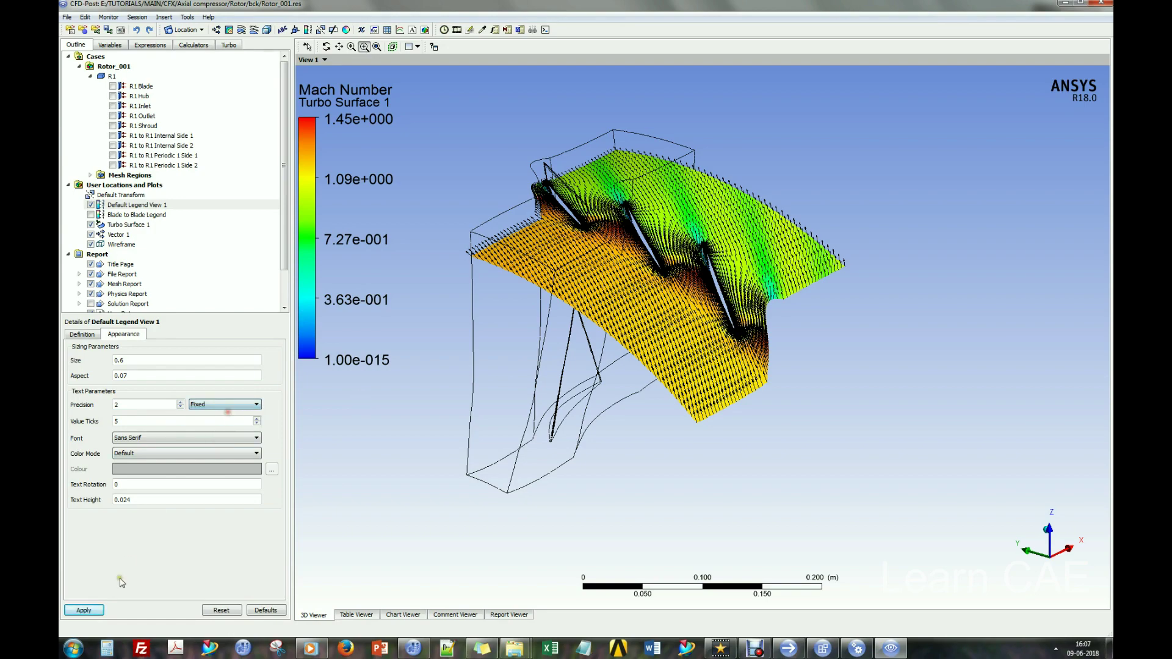
left_click(85, 611)
Insert a contour plot with the default name showing Pressure on R1 Outlet with the Global range.
left_click_drag(648, 346, 608, 377)
middle_click_drag(607, 348, 638, 341)
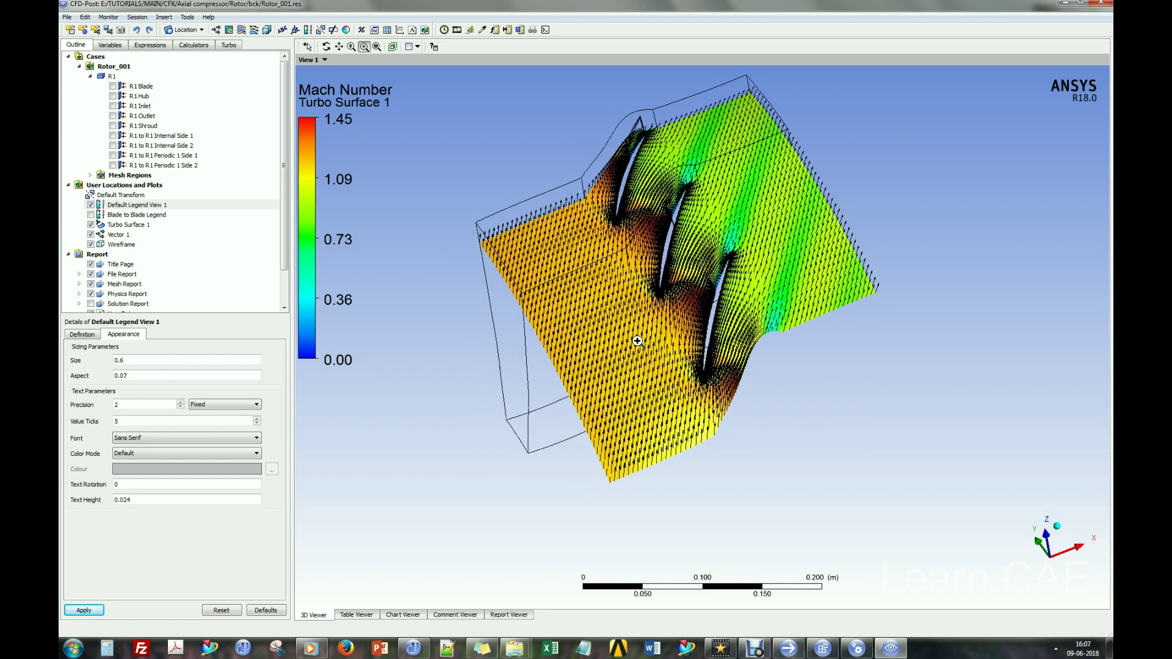
middle_click_drag(568, 308, 590, 268)
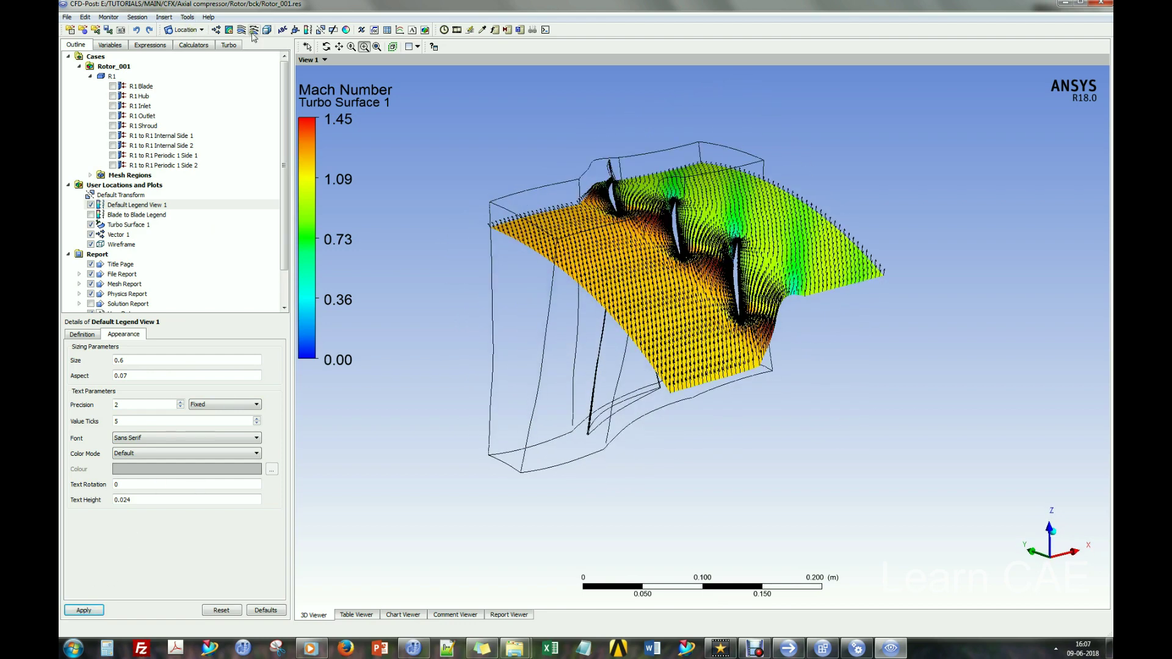
left_click(230, 30)
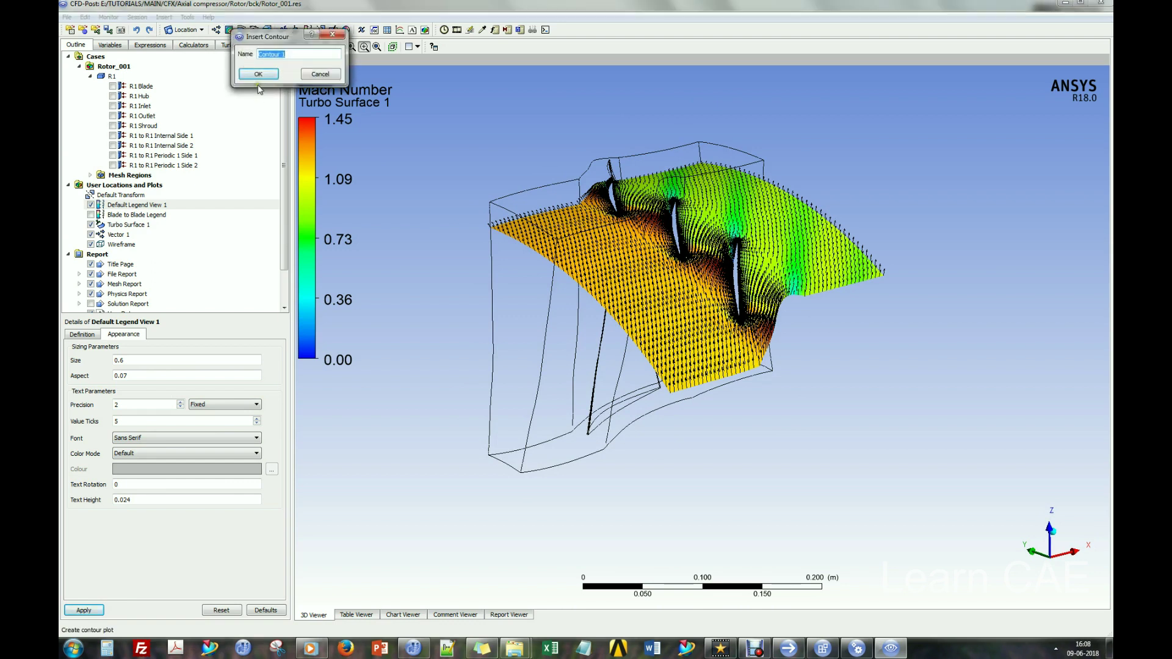
left_click(258, 74)
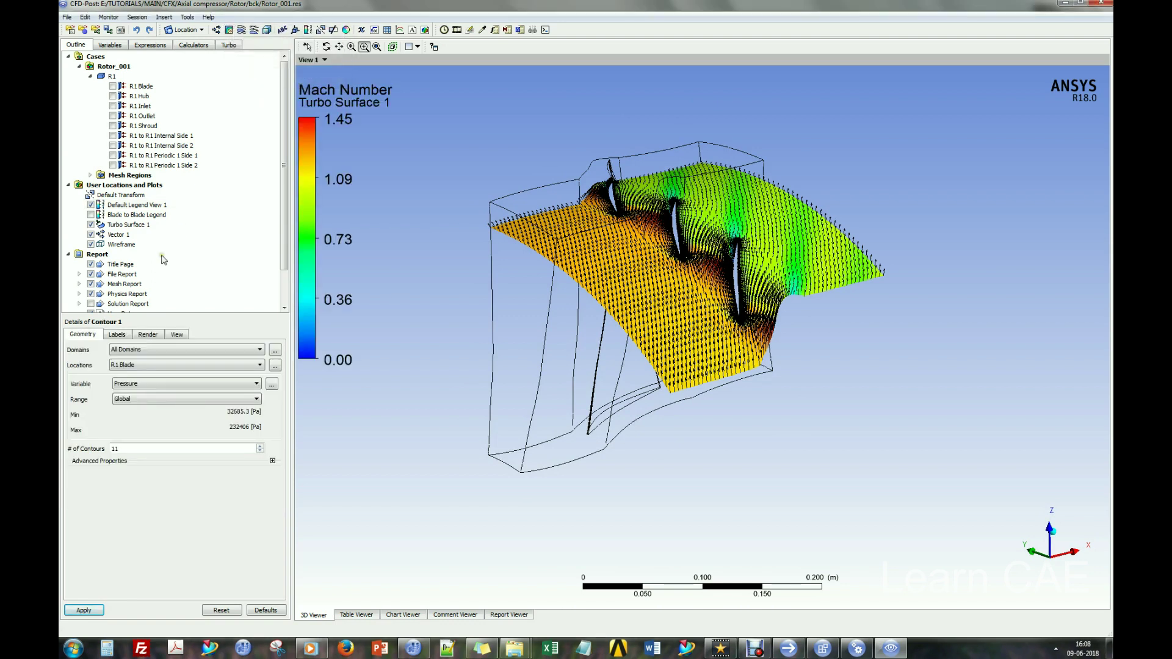
left_click(144, 365)
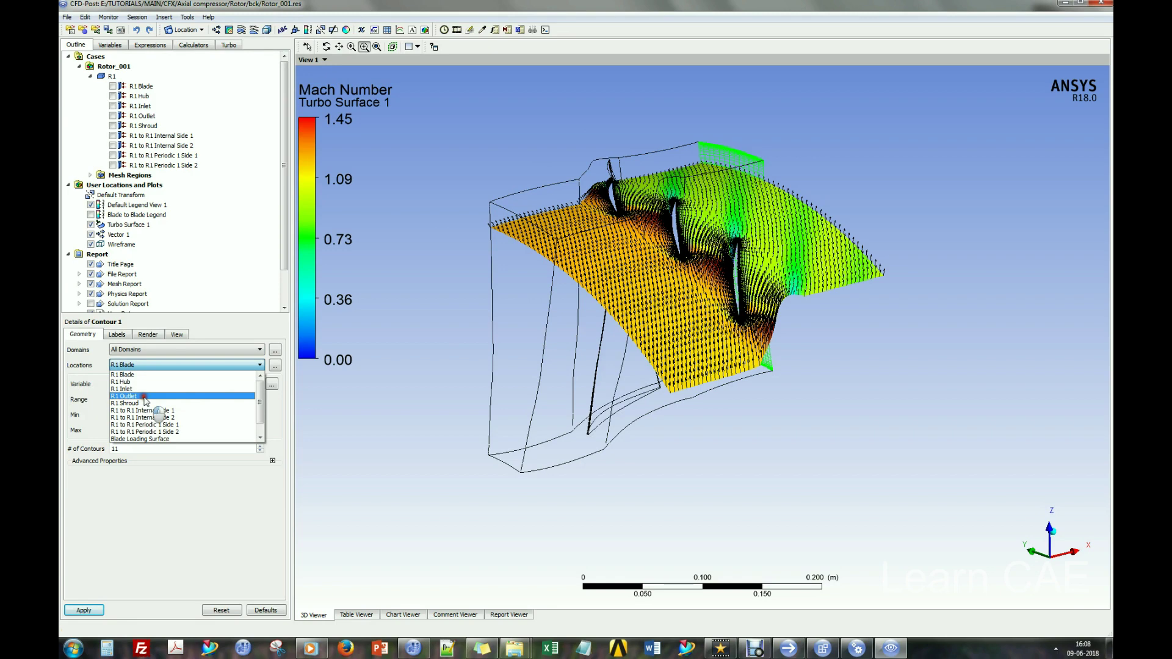
left_click(141, 396)
middle_click_drag(464, 393, 437, 400)
middle_click_drag(717, 400, 688, 370, "ctrl")
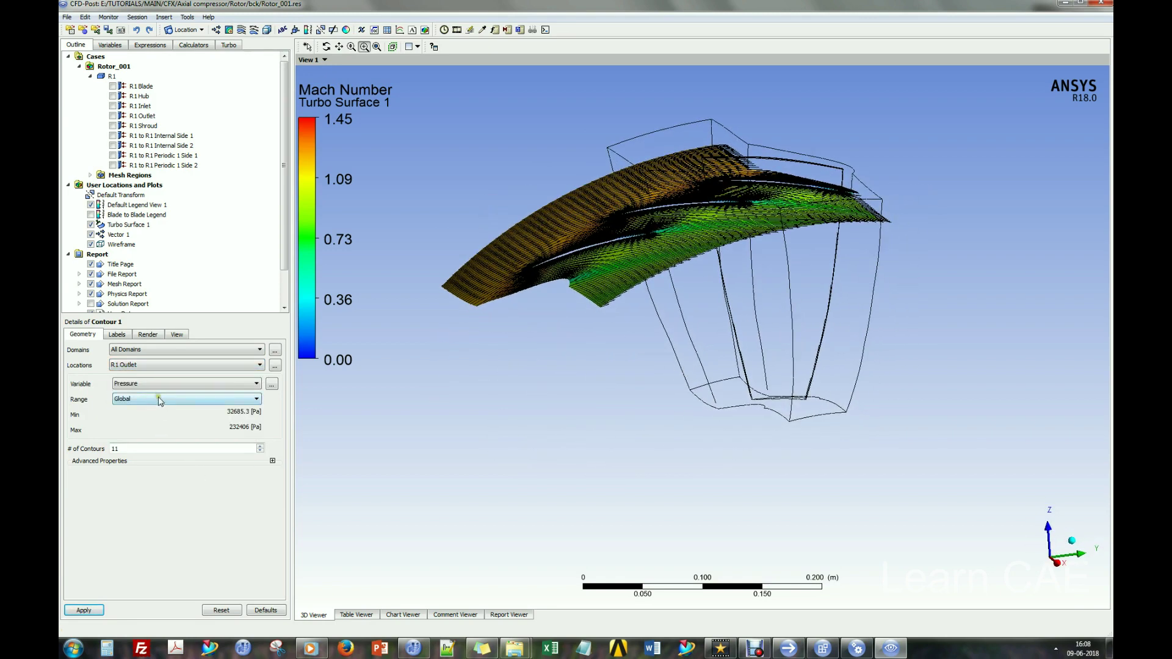
left_click(84, 610)
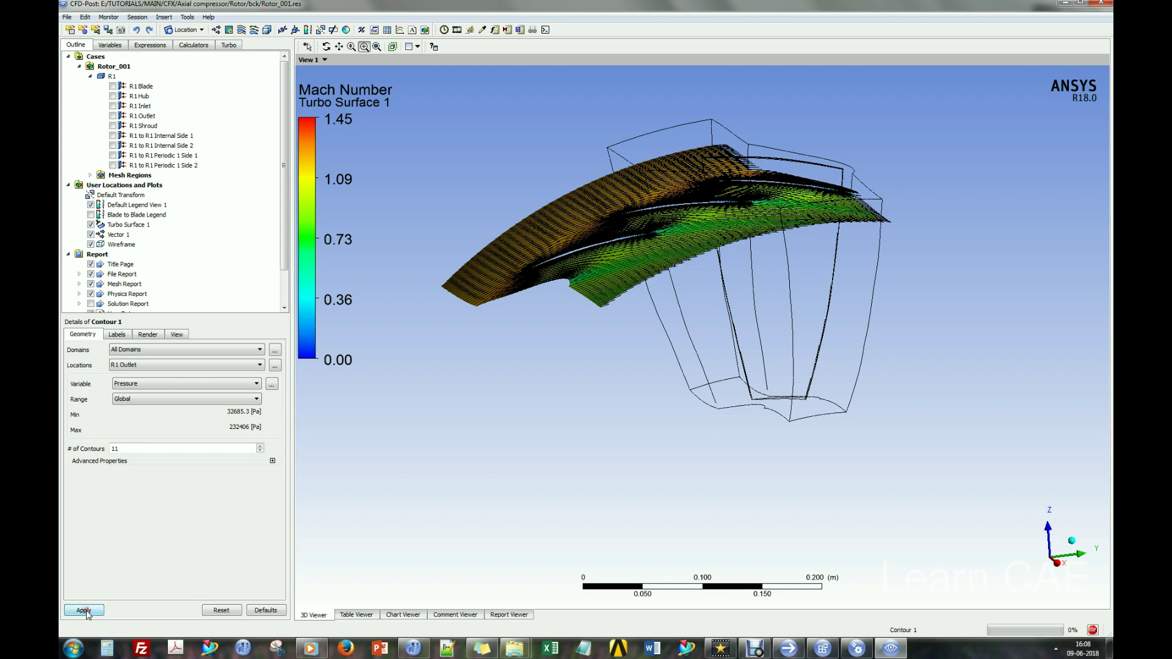
middle_click_drag(757, 358, 794, 358)
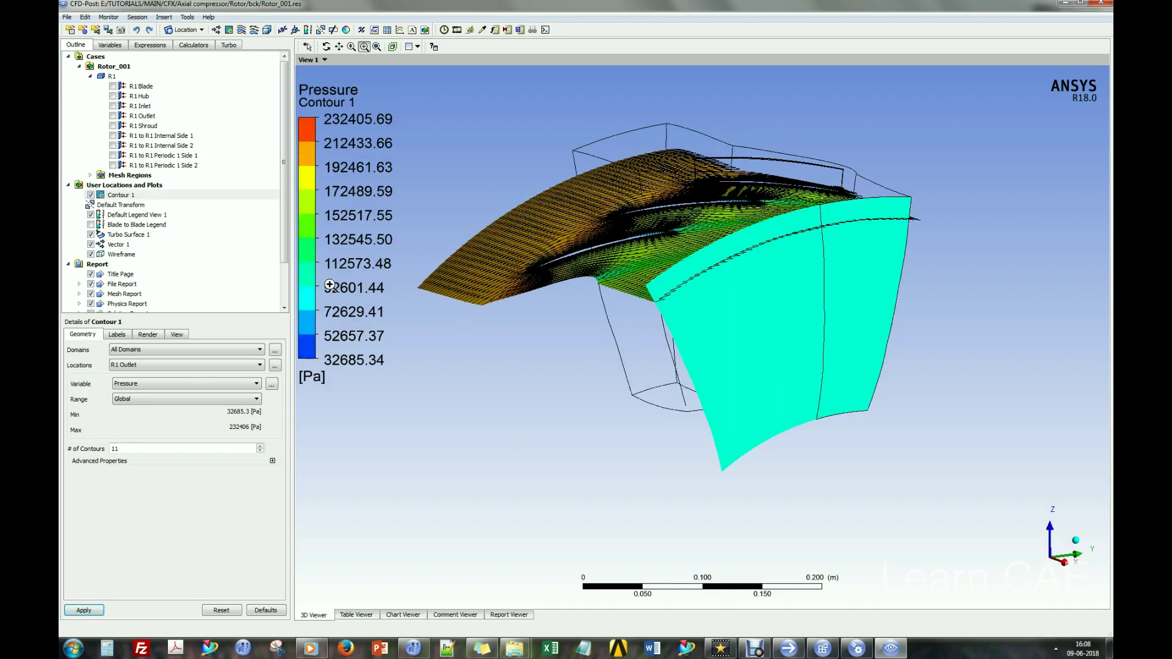
Change the outlet contour's variable to Total Pressure in Stn Frame.
left_click(141, 383)
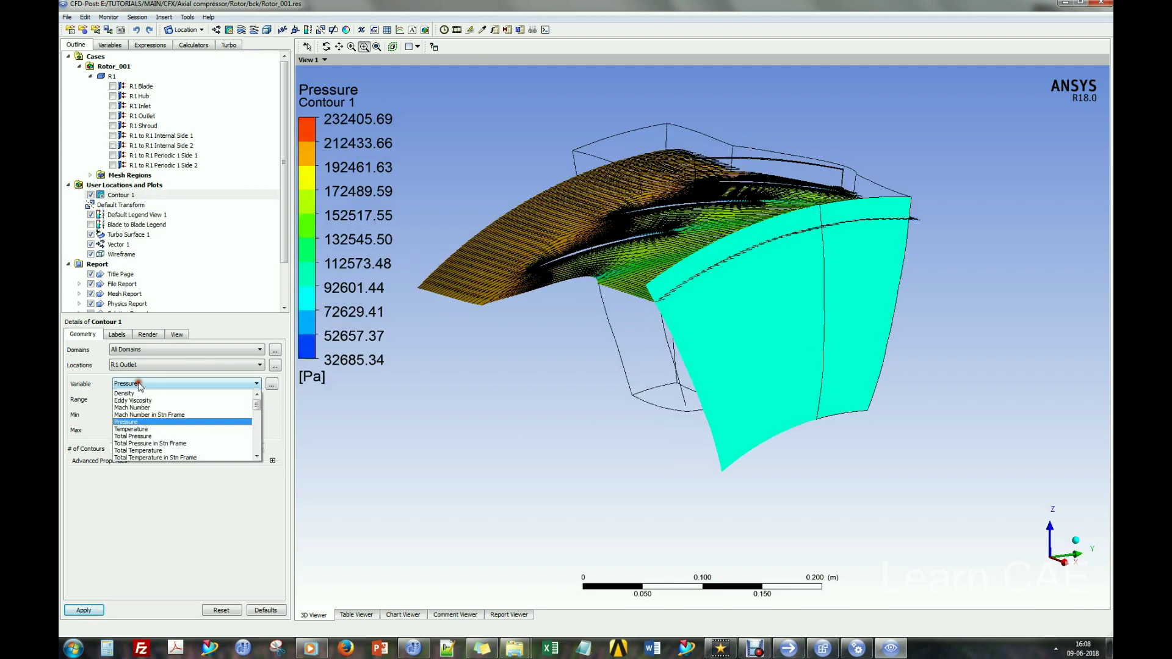
left_click(155, 444)
left_click(85, 610)
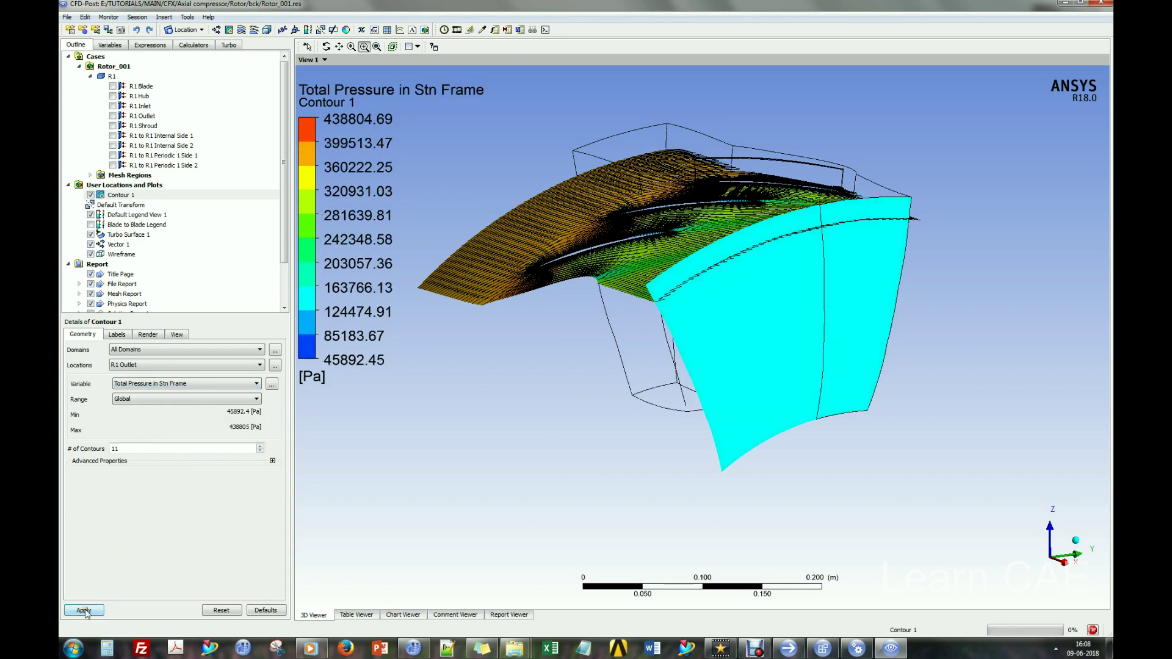
middle_click_drag(653, 286, 687, 293)
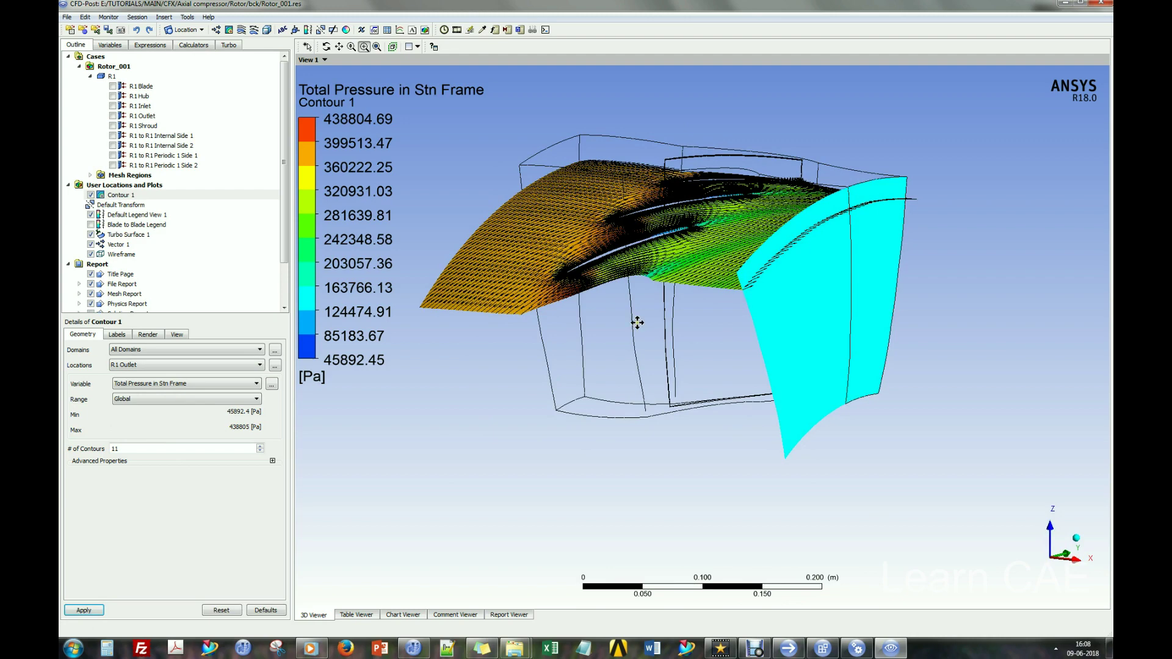
middle_click_drag(637, 322, 689, 292, "ctrl")
Set the outlet contour to 10 contours with the Local range.
left_click(261, 452)
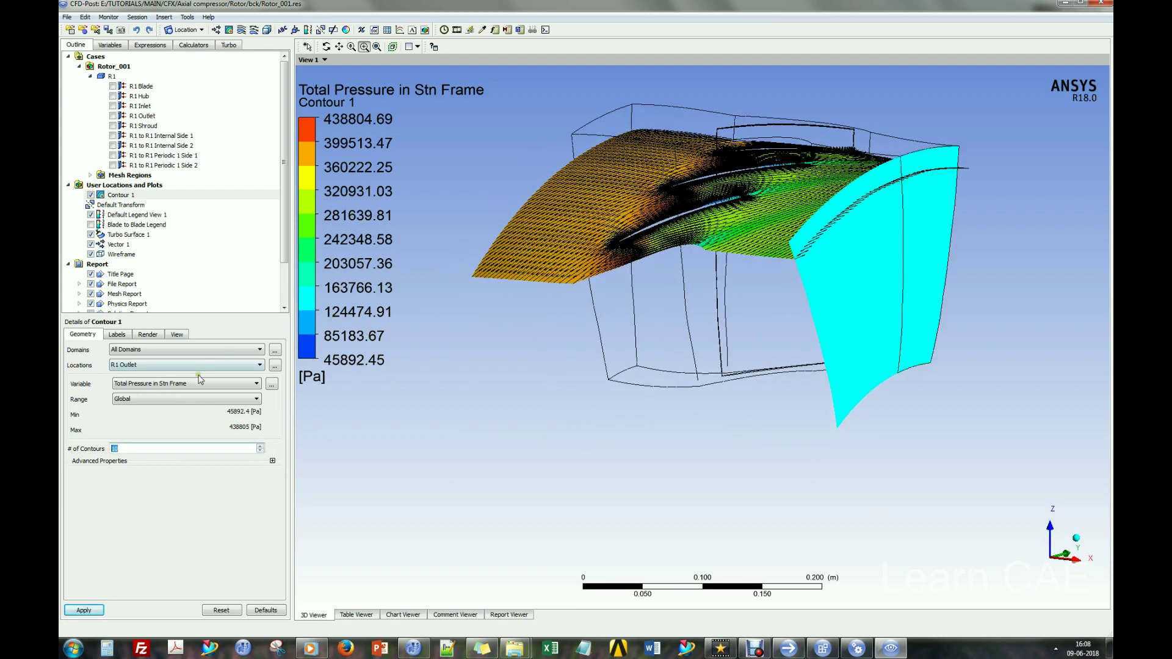
left_click(166, 399)
left_click(157, 418)
left_click(84, 611)
middle_click_drag(727, 383, 693, 364)
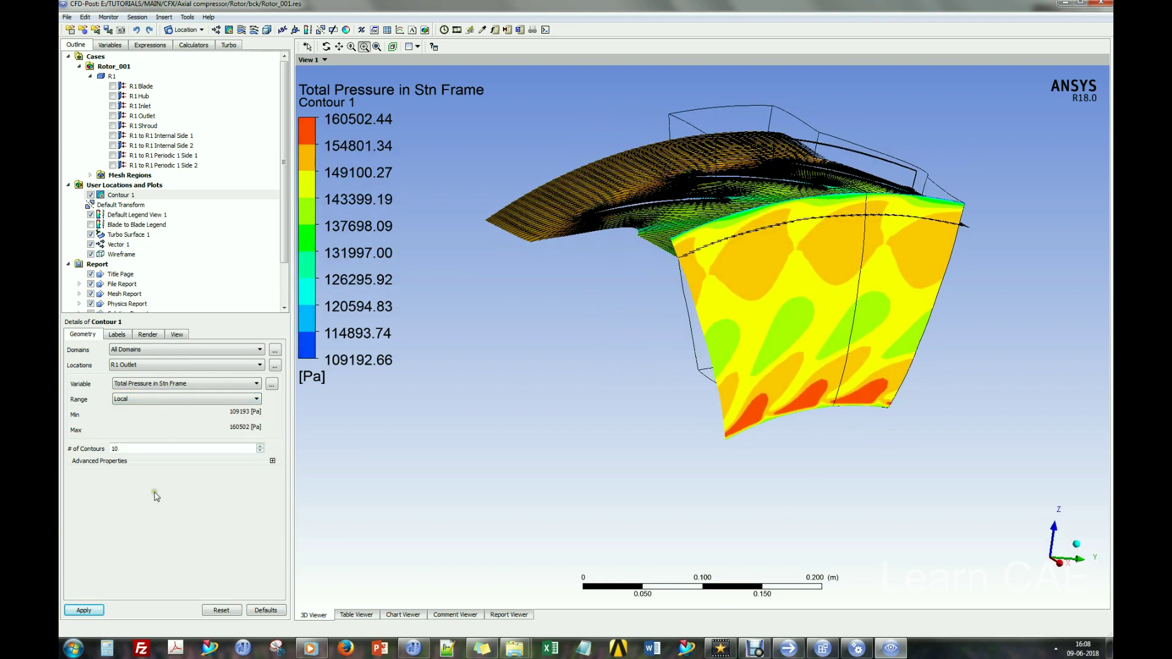
Hide the outlet contour plot so only the Mach-colored turbo surface and its vectors are shown.
middle_click_drag(520, 425, 783, 443)
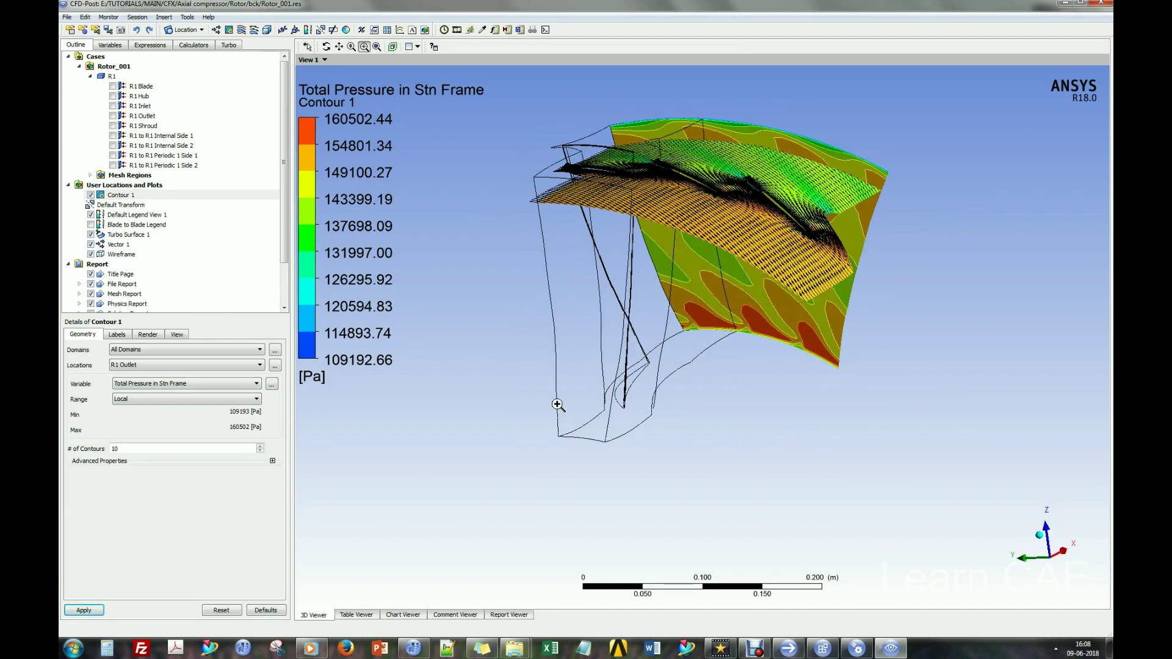
left_click(91, 195)
middle_click_drag(610, 287, 641, 362)
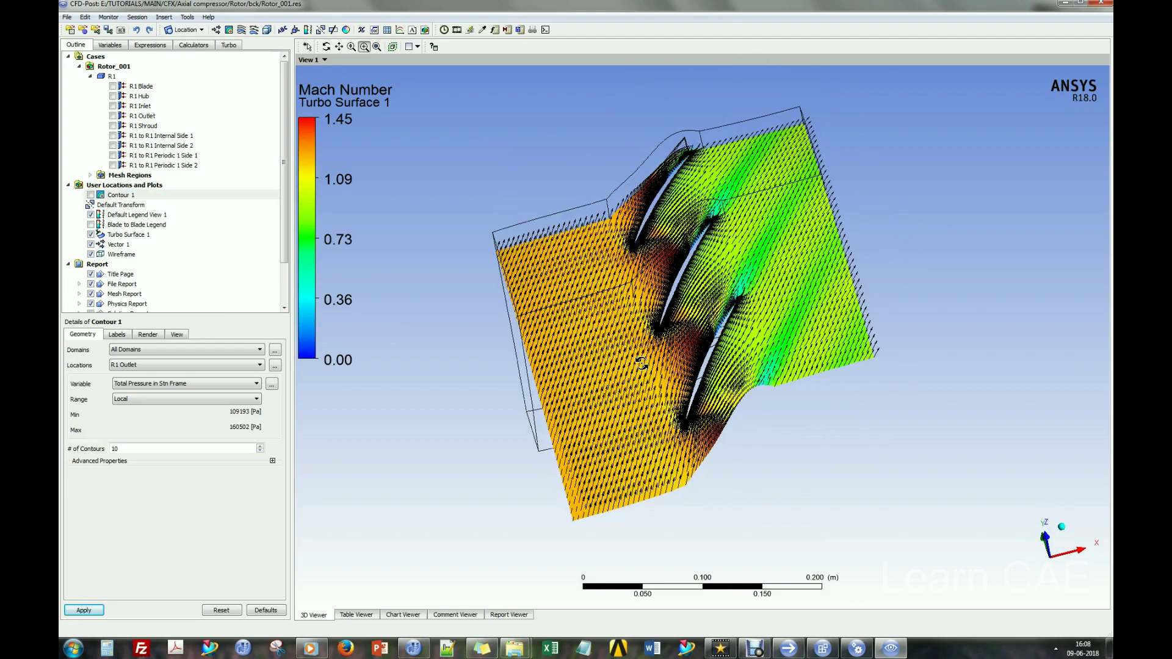